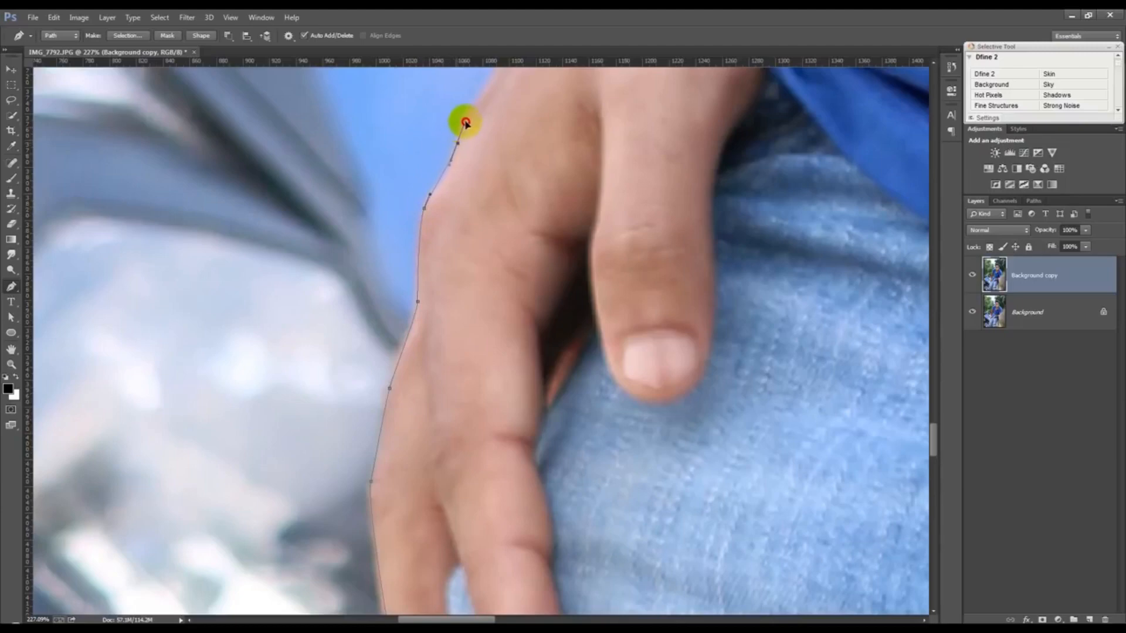
Step: Continue the Pen path along the outer edge of the hand resting on the thigh, past the wrist to the lower forearm
left_click(365, 281)
left_click(380, 257)
left_click(394, 233)
left_click_drag(439, 147, 448, 106)
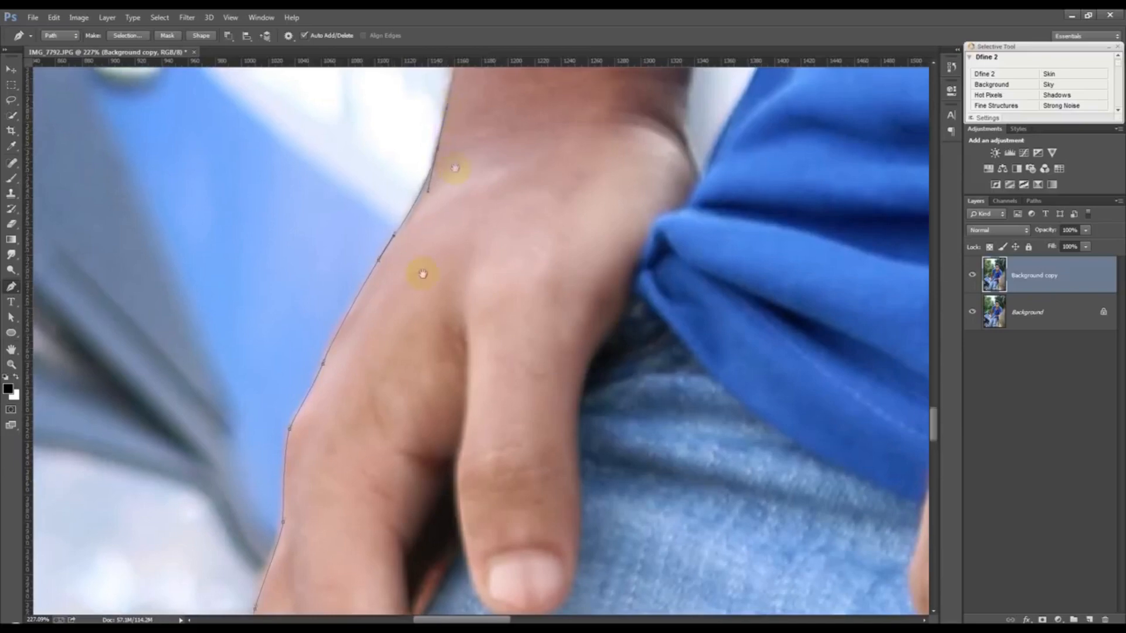
left_click_drag(454, 168, 359, 432)
left_click(372, 209)
left_click(376, 174)
left_click_drag(399, 178, 378, 533)
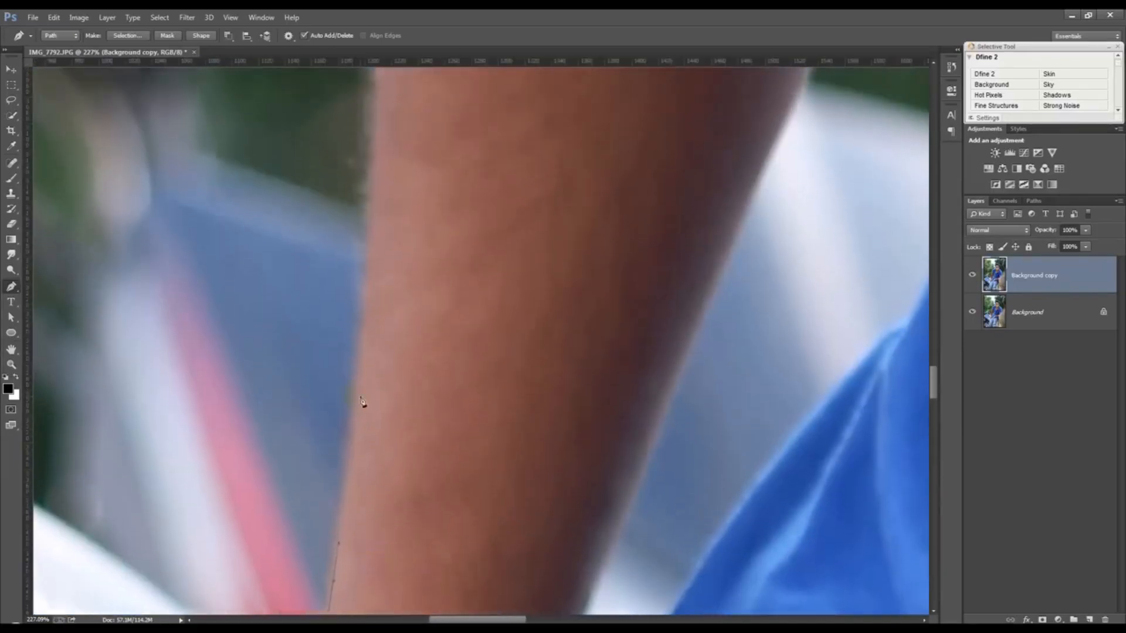
Step: Extend the path up the outer edge of the forearm toward the elbow
left_click(381, 107)
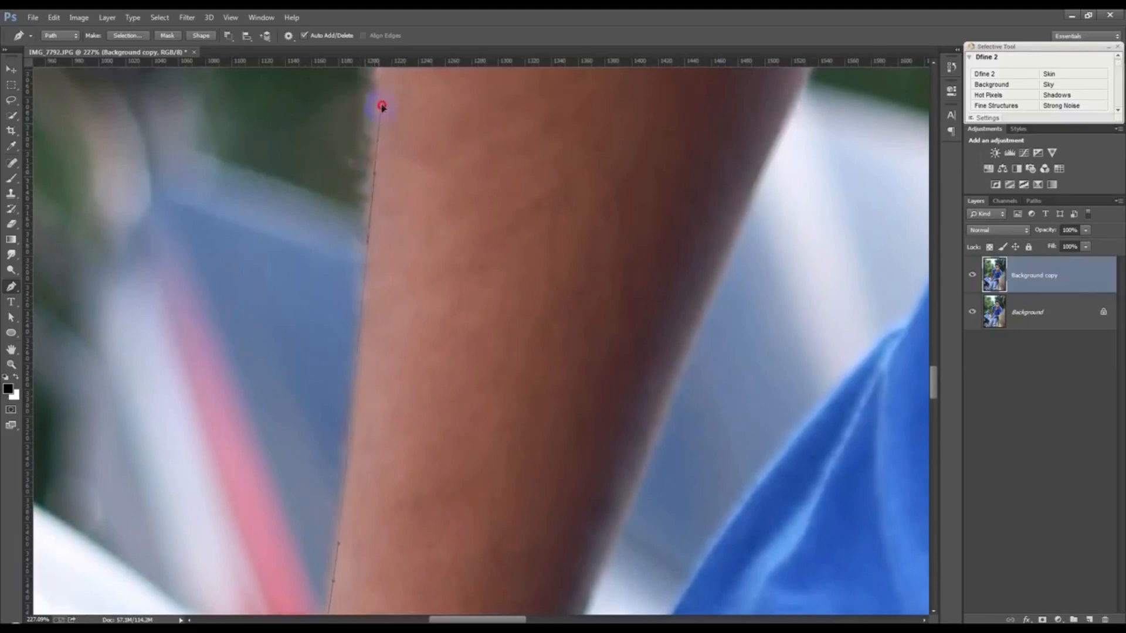
left_click_drag(396, 177, 410, 488)
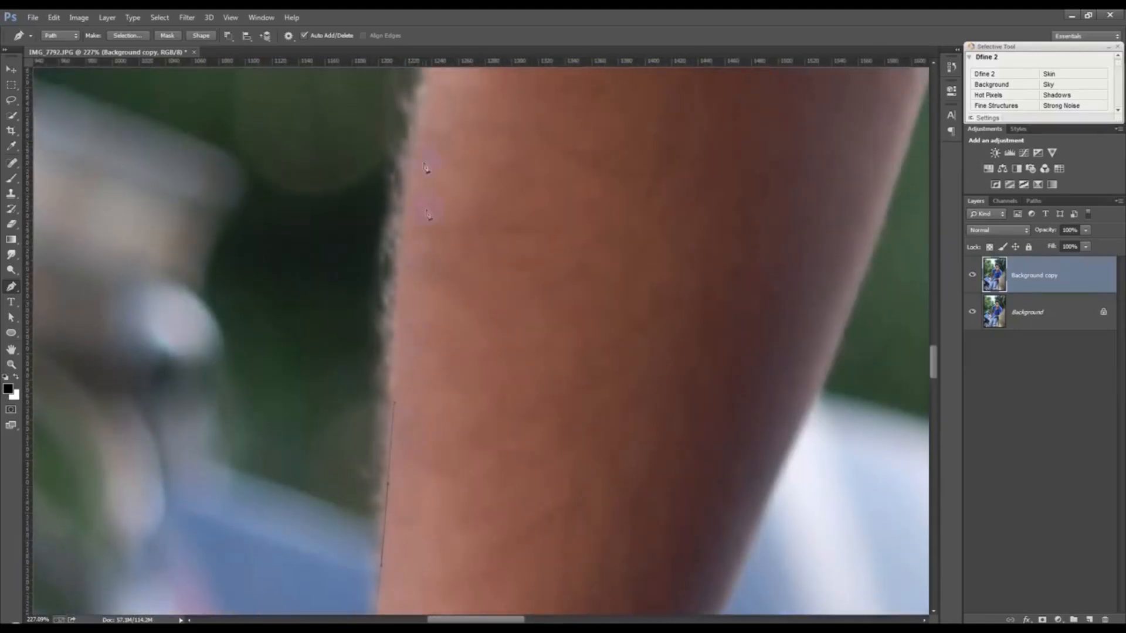
left_click_drag(424, 128, 444, 69)
left_click_drag(454, 190, 410, 471)
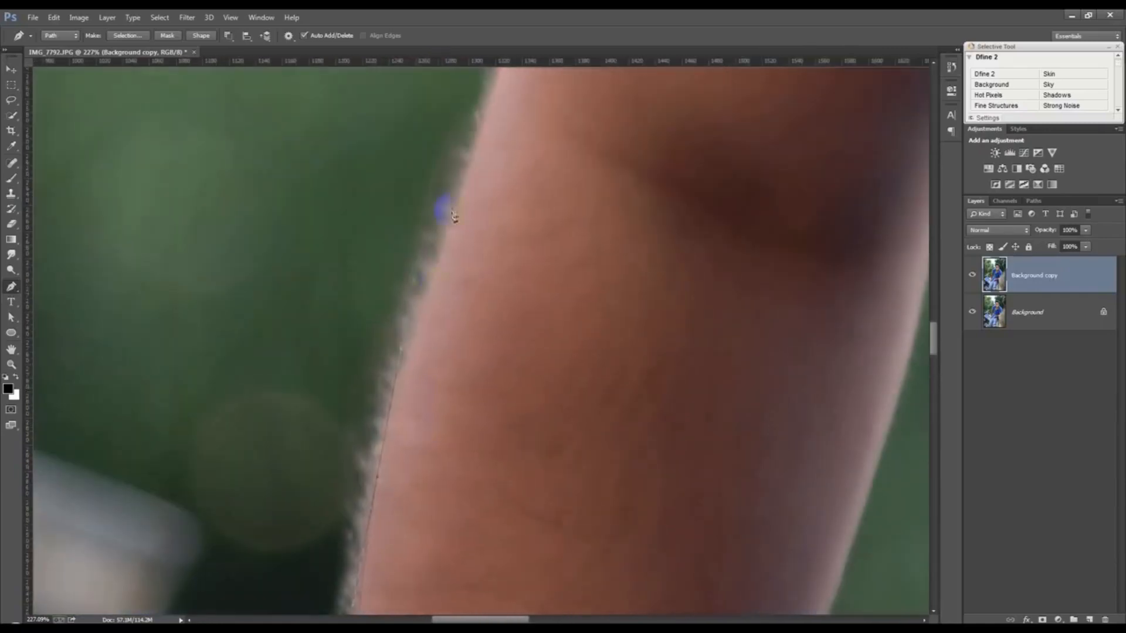
Step: Trace the outer edge of the upper arm up to the corner of the blue shirt sleeve
left_click(468, 181)
left_click_drag(468, 182, 411, 472)
left_click_drag(461, 303, 473, 269)
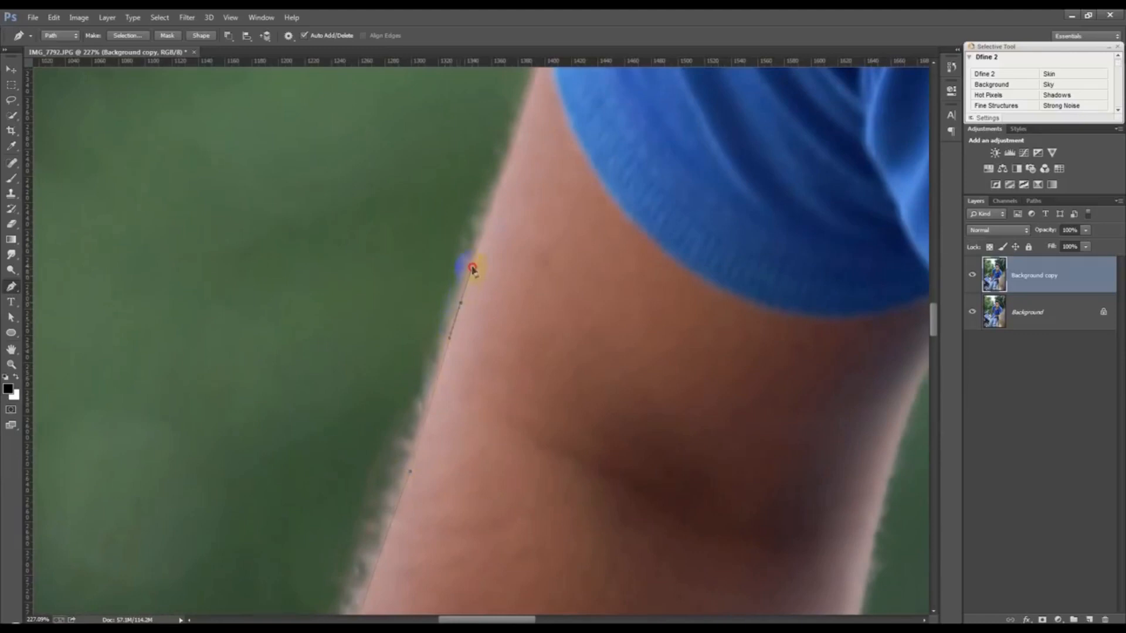
left_click_drag(561, 128, 560, 216)
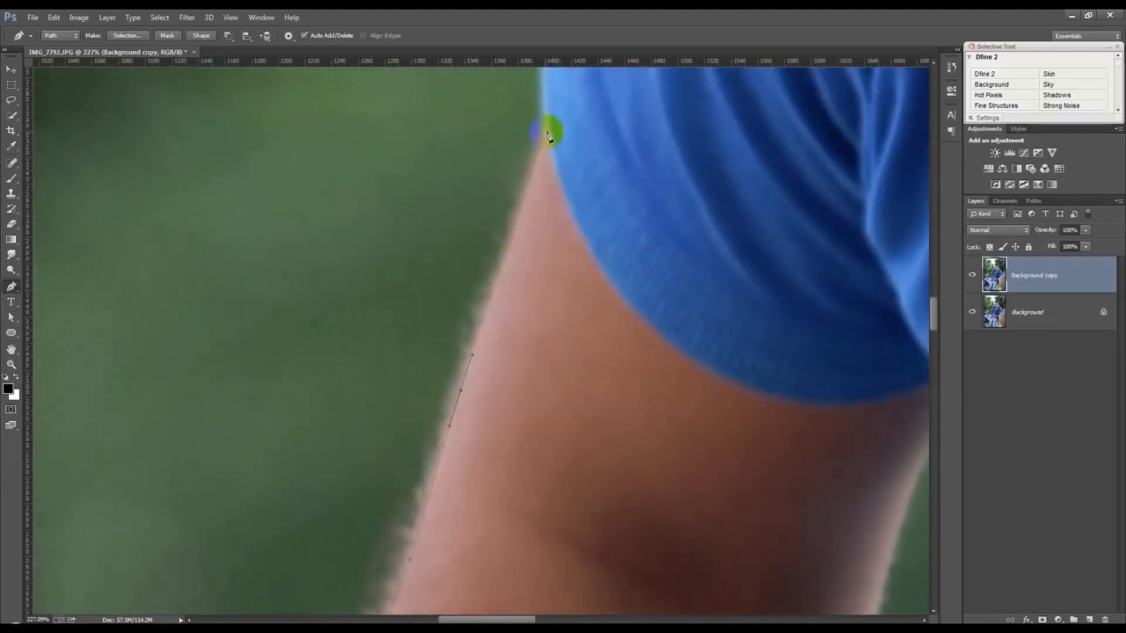
left_click(548, 131)
Step: Curve the path along the sleeve hem to the armpit side and end it in a corner point
left_click_drag(739, 402, 774, 428)
left_click_drag(722, 395, 430, 364)
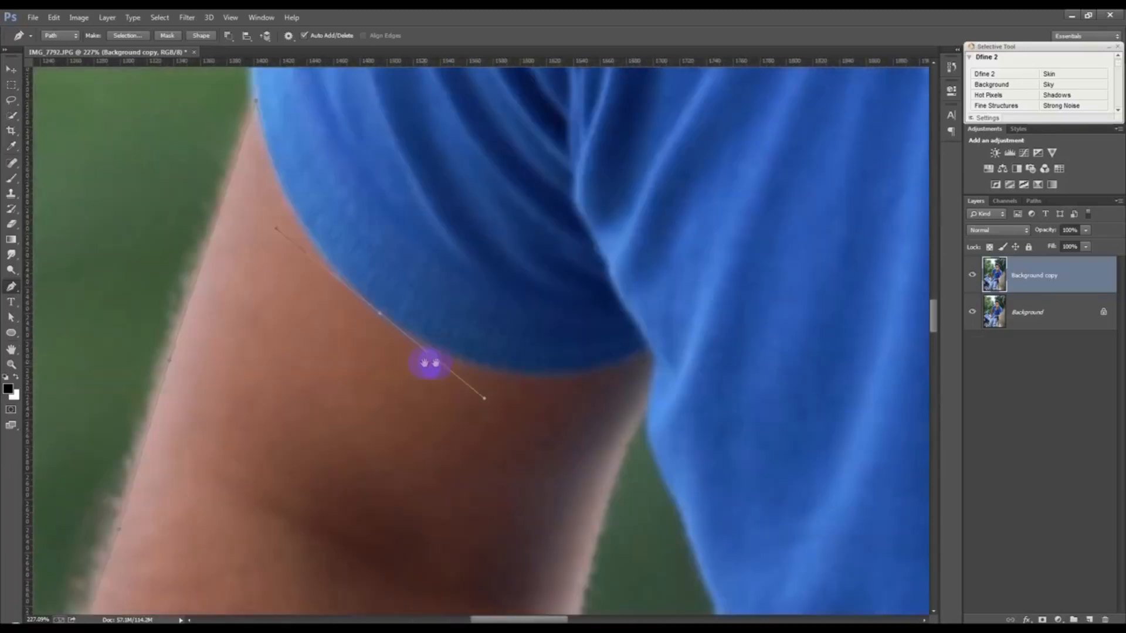
left_click_drag(649, 349, 692, 312)
left_click(653, 348)
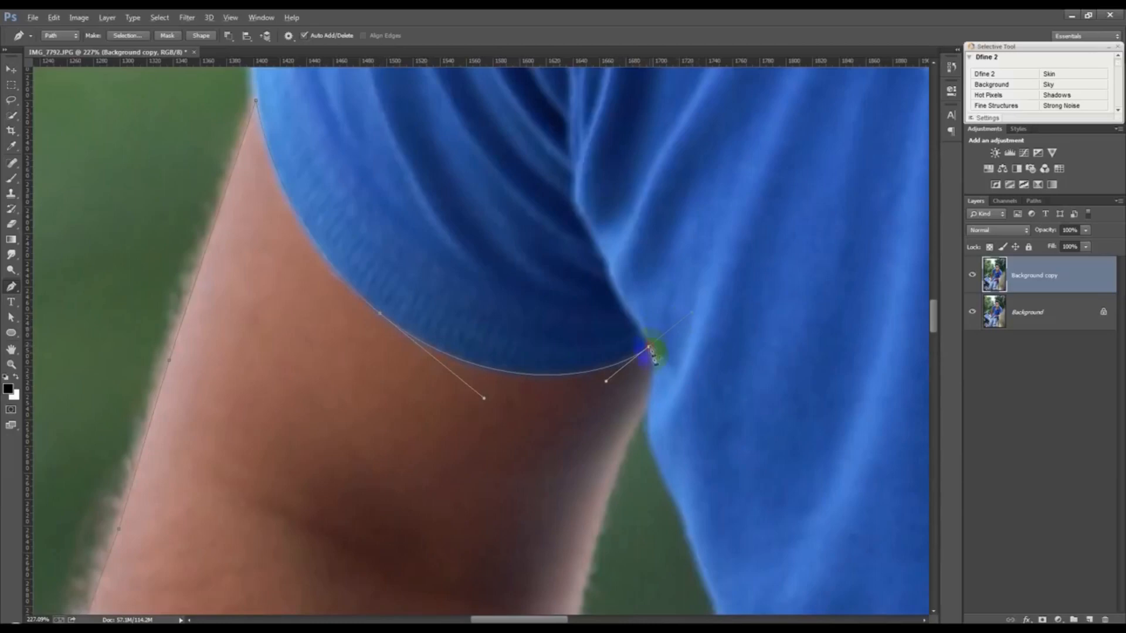
Step: Trace the inner edge of the arm from the sleeve down past the elbow
left_click(649, 390)
left_click(639, 425)
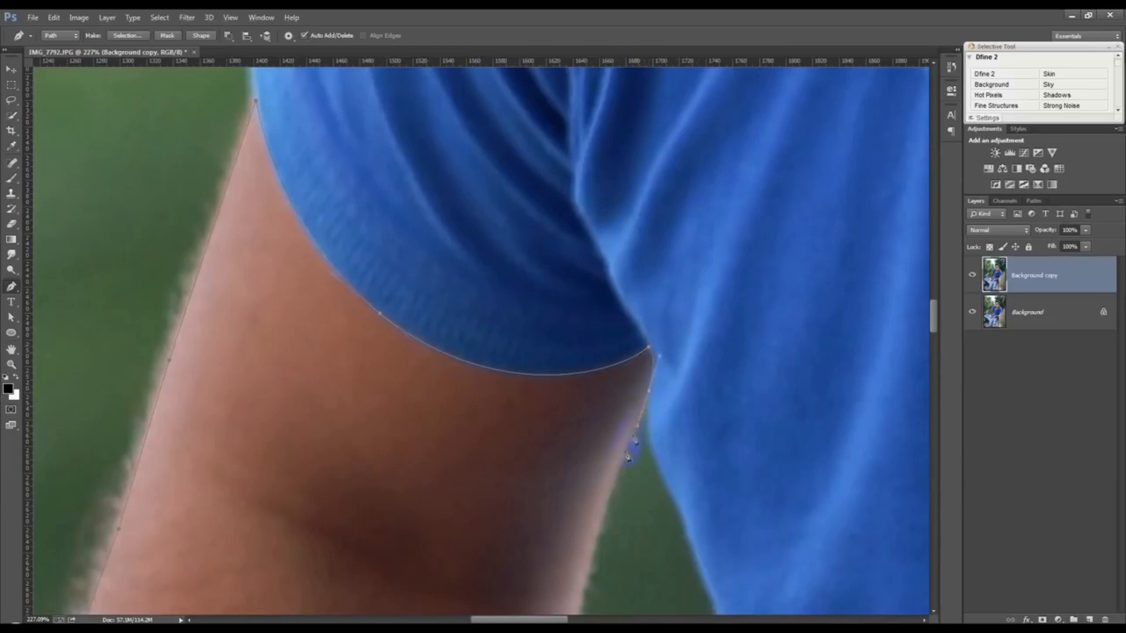
left_click(615, 470)
left_click_drag(614, 485, 567, 188)
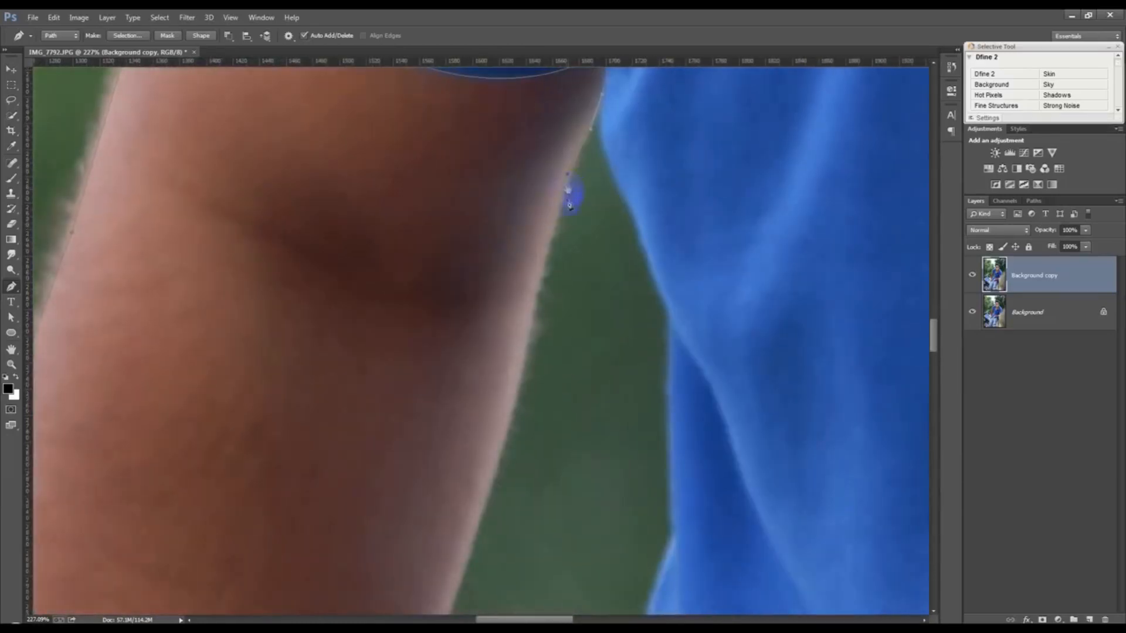
left_click(557, 215)
left_click(541, 281)
left_click_drag(540, 283, 500, 444)
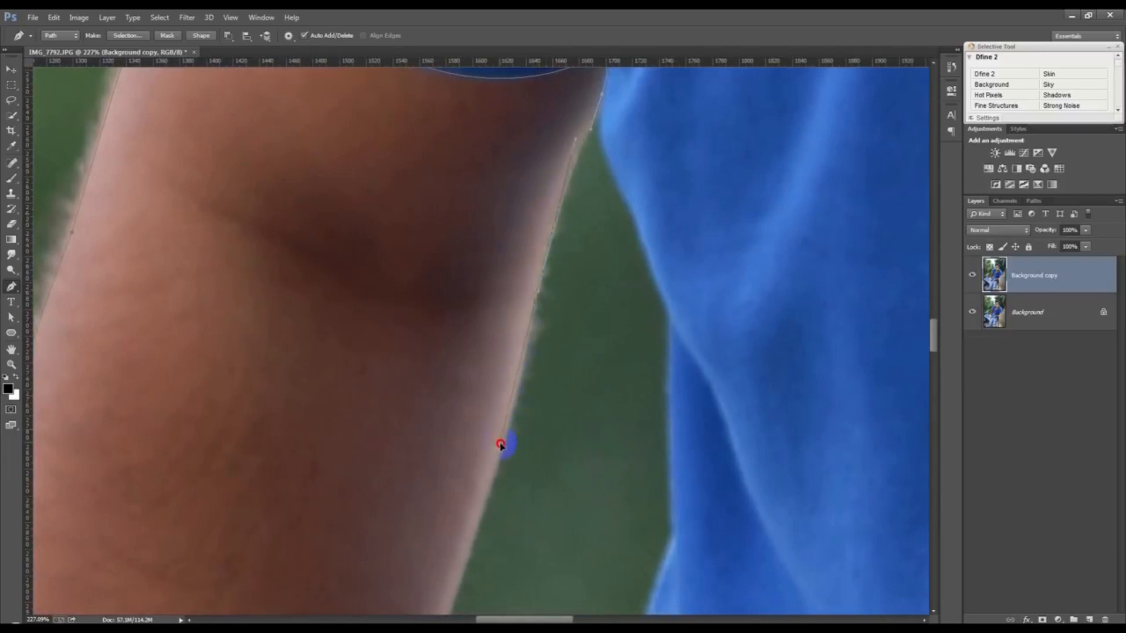
left_click_drag(525, 361, 511, 271)
mouse_move(527, 207)
left_mouse_down()
mouse_move(478, 397)
mouse_move(532, 221)
left_mouse_up()
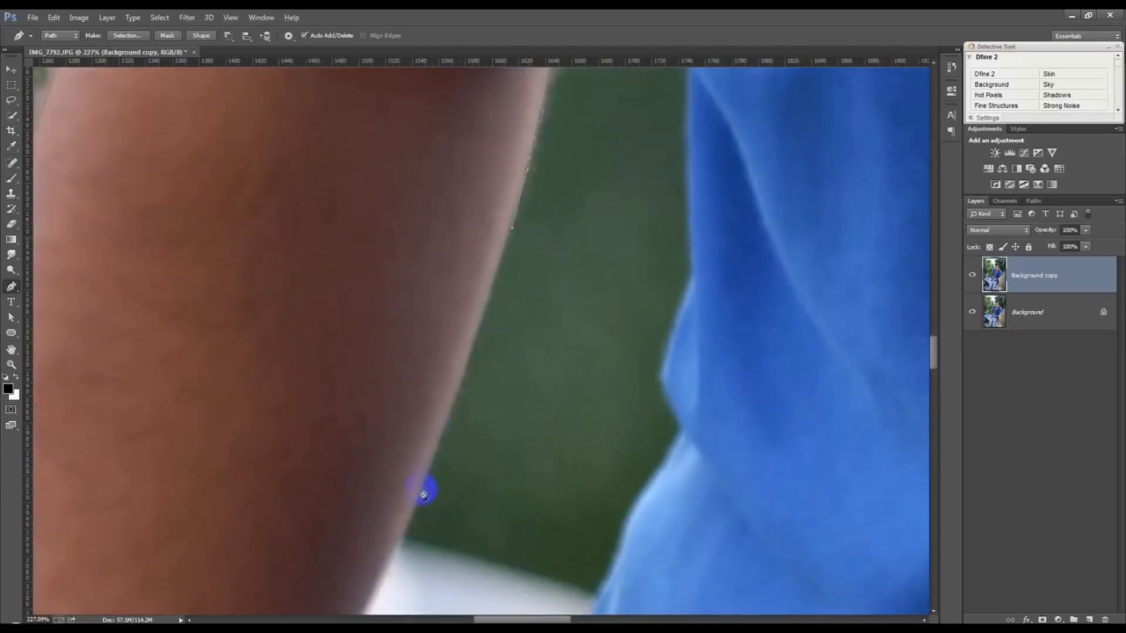
Step: Continue the path down the inner edge of the forearm to the wrist
mouse_move(418, 496)
left_mouse_down()
mouse_move(401, 535)
mouse_move(490, 264)
left_mouse_up()
left_click(421, 444)
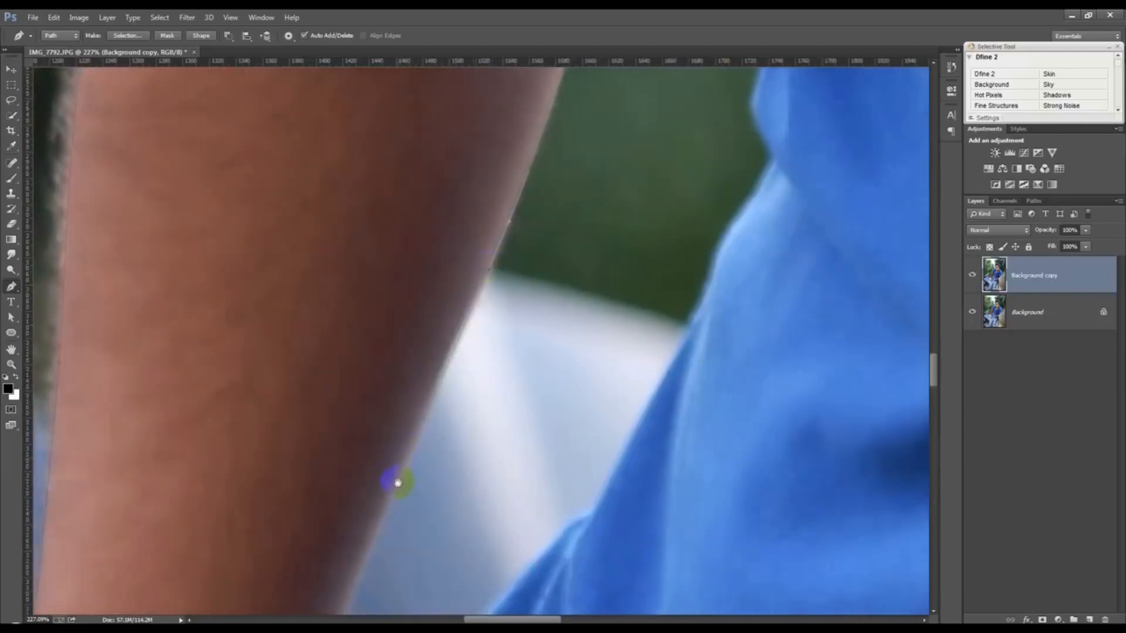
left_click_drag(397, 482, 502, 246)
left_click(411, 515)
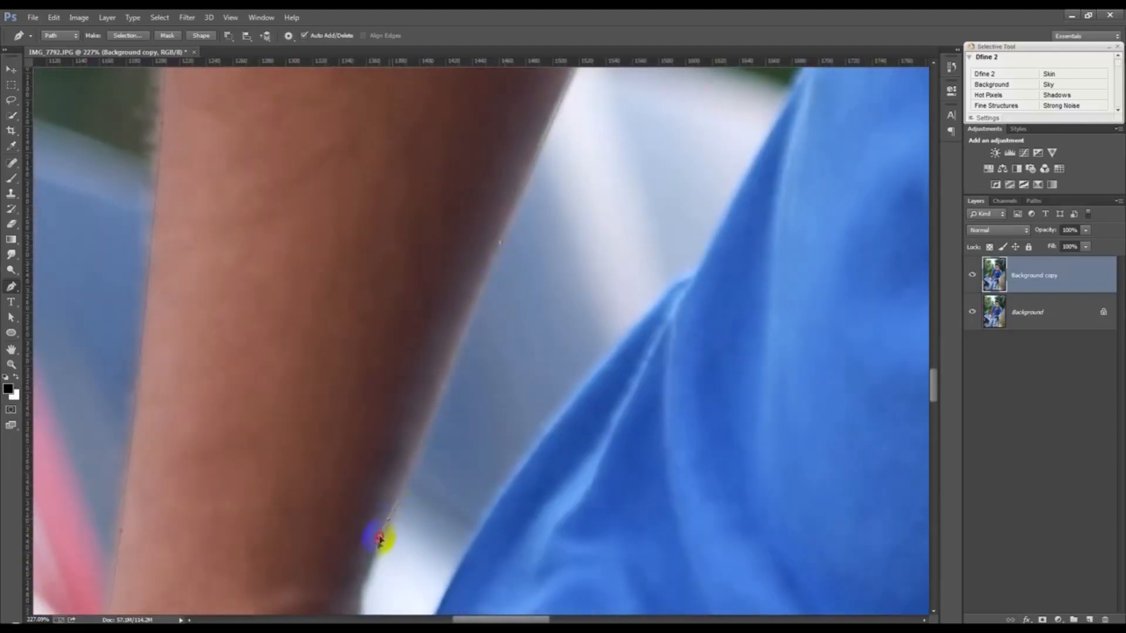
left_click_drag(372, 548, 345, 266)
left_click(340, 250)
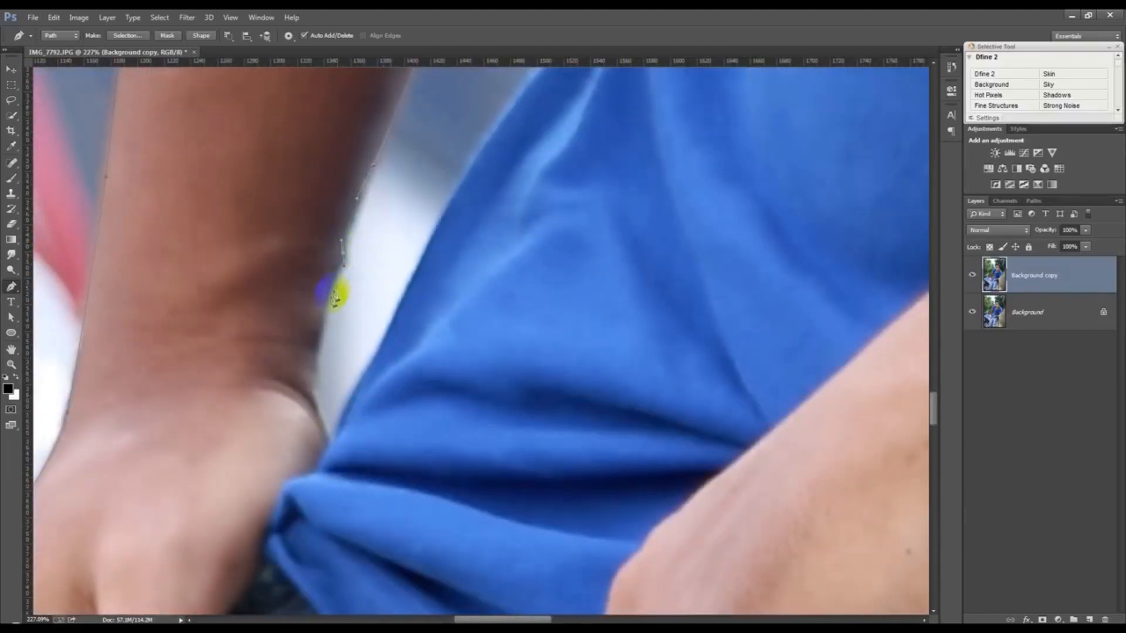
Step: Trace around the wrist and past the shirt's lower corner, down to the outer side of the thumb
left_click(319, 337)
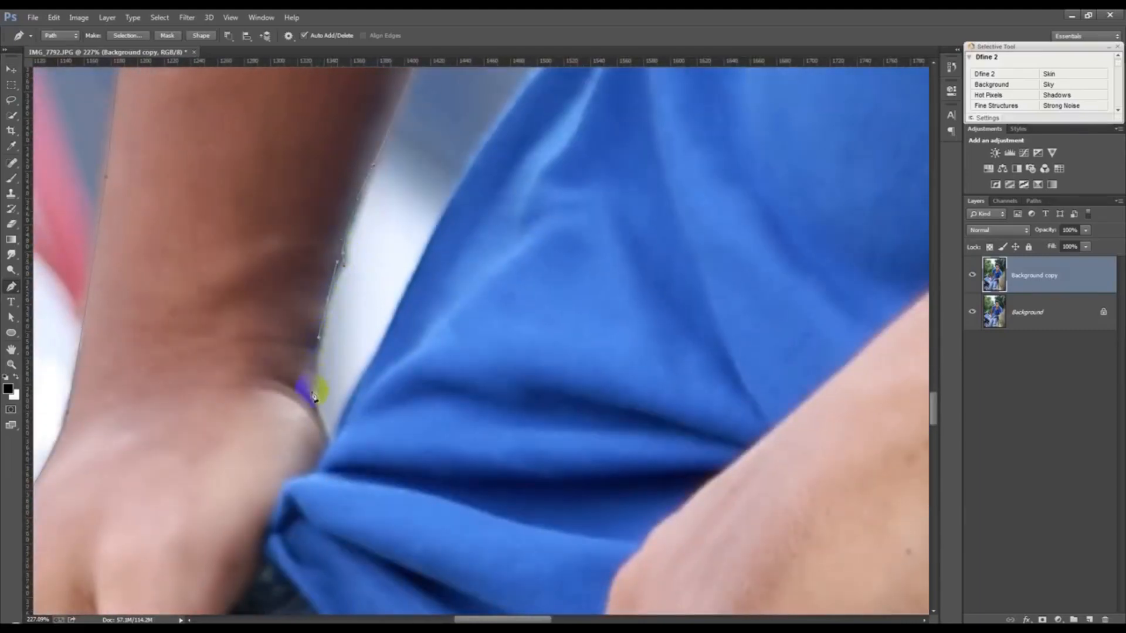
left_click_drag(319, 413, 449, 189)
left_click(429, 212)
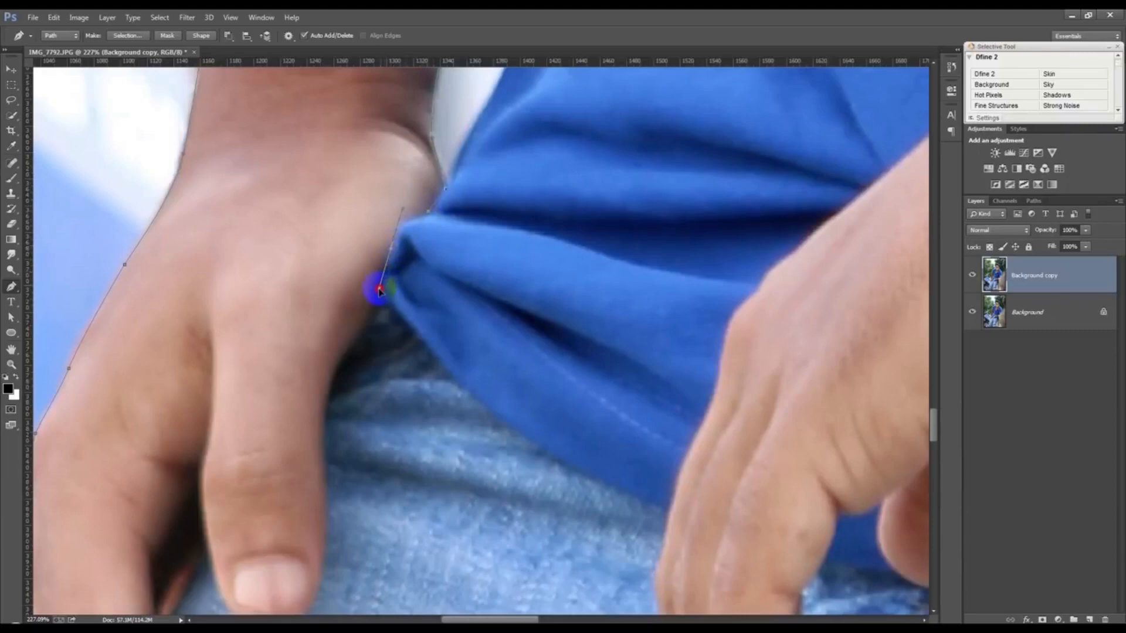
left_click_drag(380, 293, 380, 291)
left_click_drag(355, 339, 350, 351)
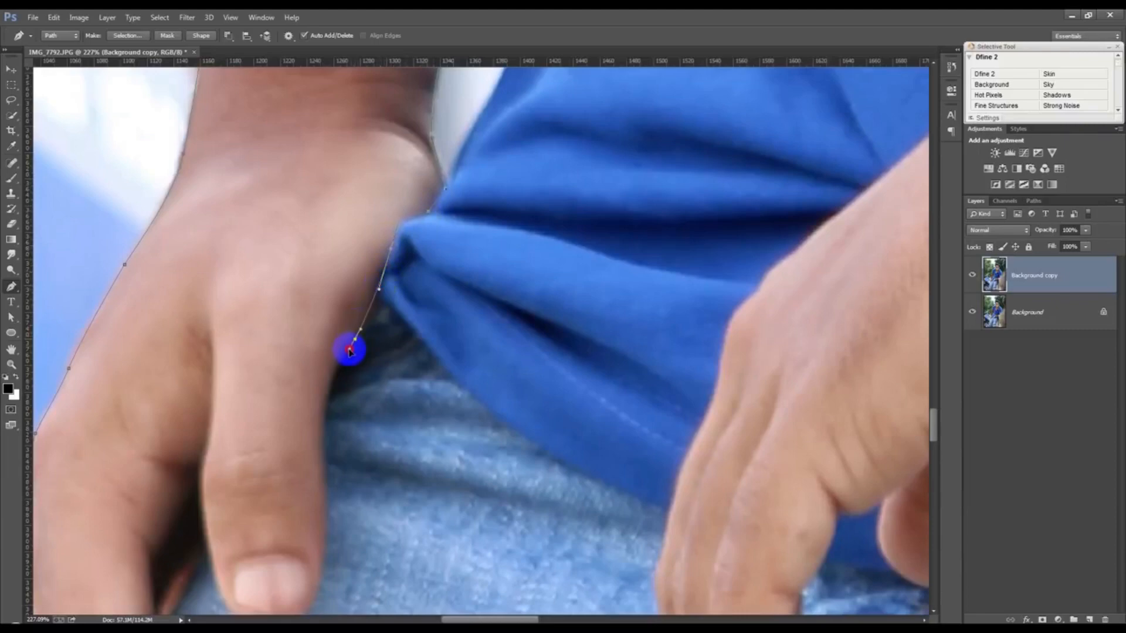
left_click_drag(322, 418, 316, 470)
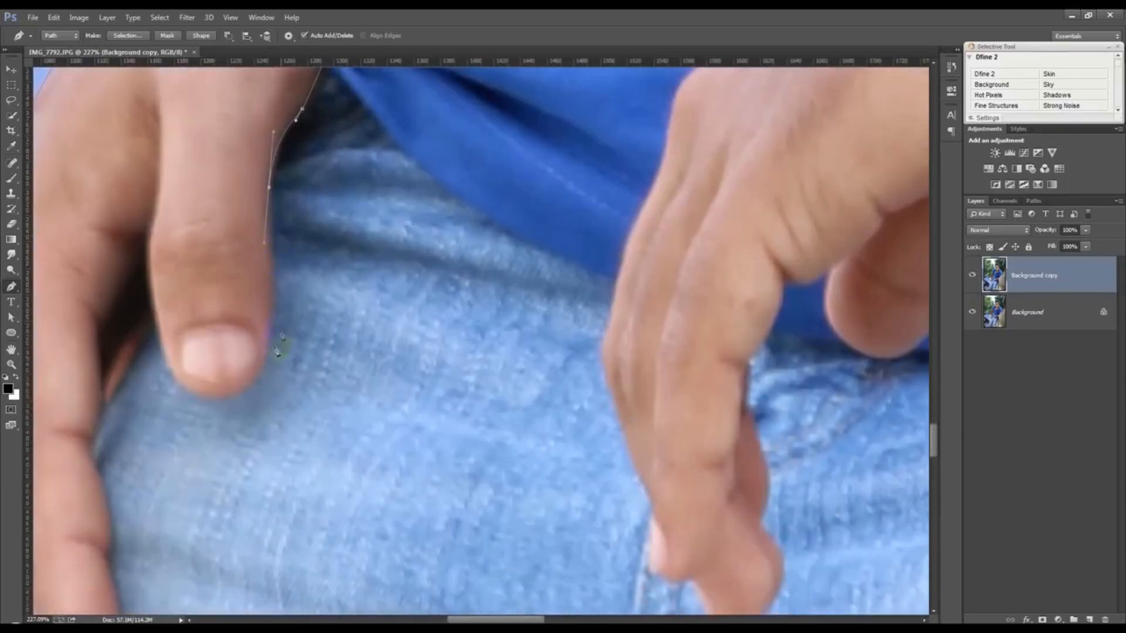
Step: Curve the path around the thumb tip and across the gap between thumb and fingers to the index finger
left_click_drag(264, 372, 235, 416)
left_click_drag(163, 349, 152, 295)
left_click_drag(170, 253, 355, 244)
left_click(342, 312)
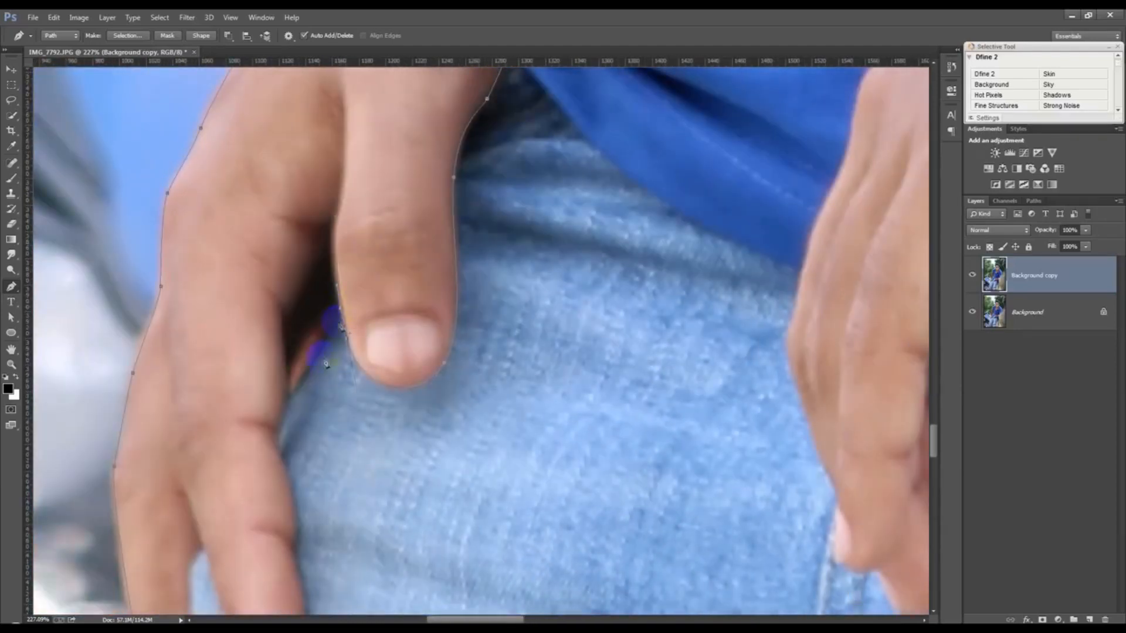
left_click(286, 401)
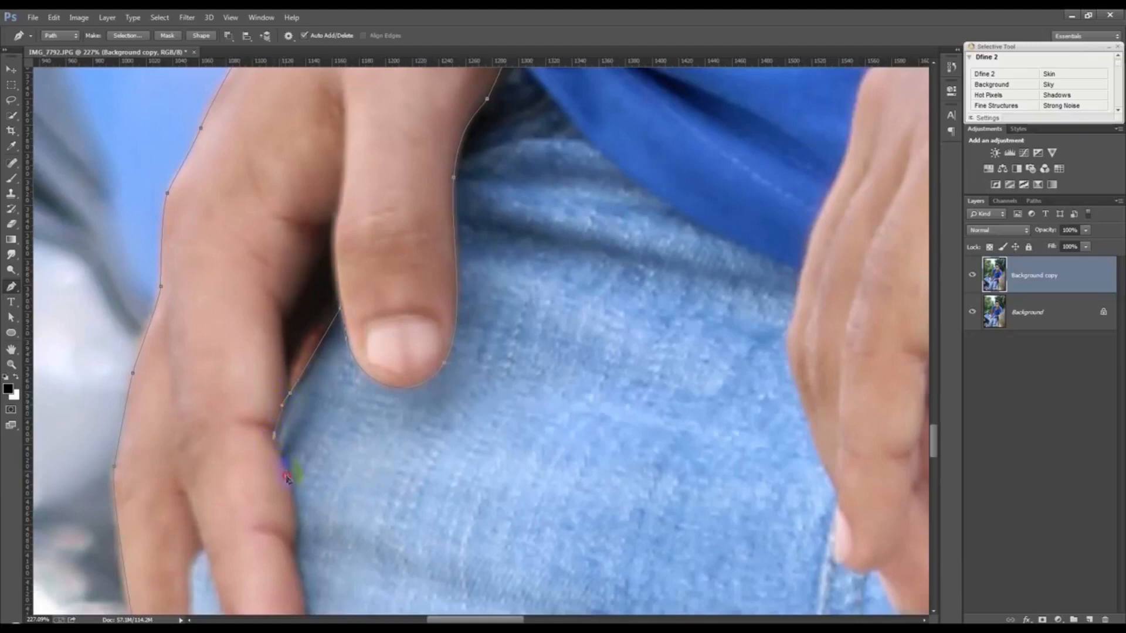
Step: Trace around the index finger and its tip up to the gap beside the next finger
left_click_drag(288, 487, 286, 575)
scroll(326, 352, "down", 3)
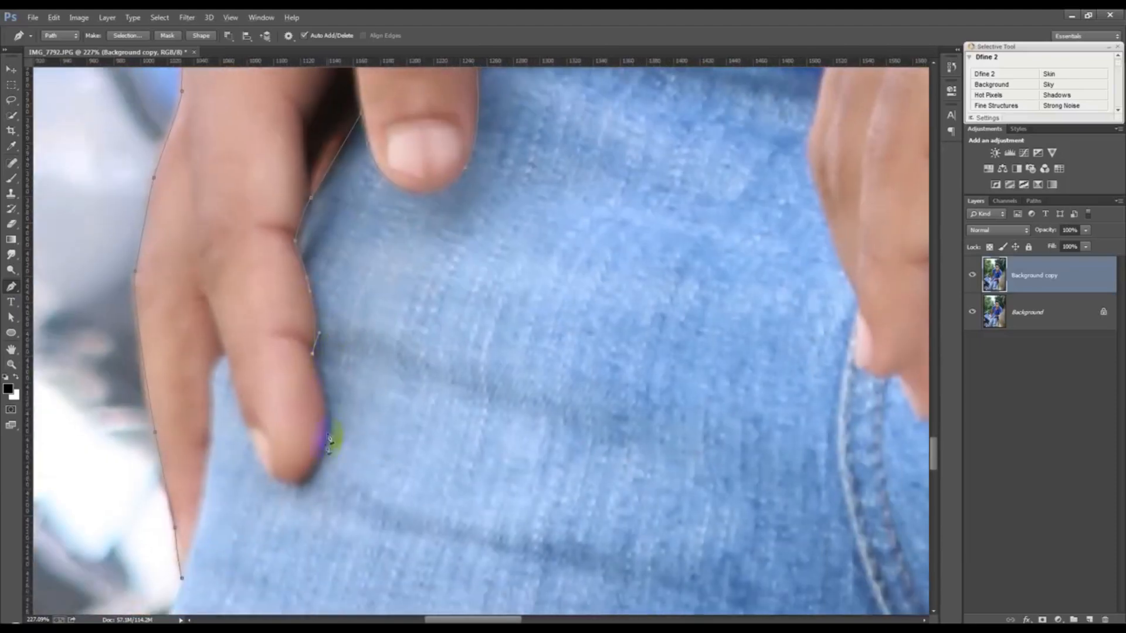
left_click_drag(317, 464, 295, 502)
left_click_drag(244, 420, 228, 358)
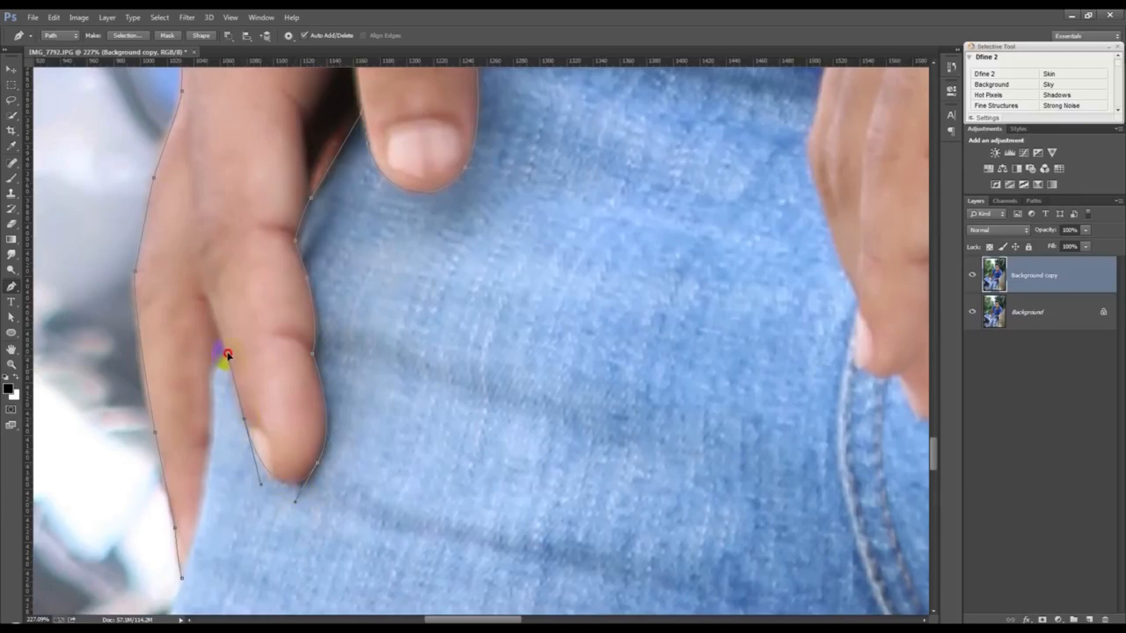
left_click_drag(224, 357, 225, 358)
left_click_drag(213, 407, 209, 465)
left_click_drag(181, 577, 163, 594)
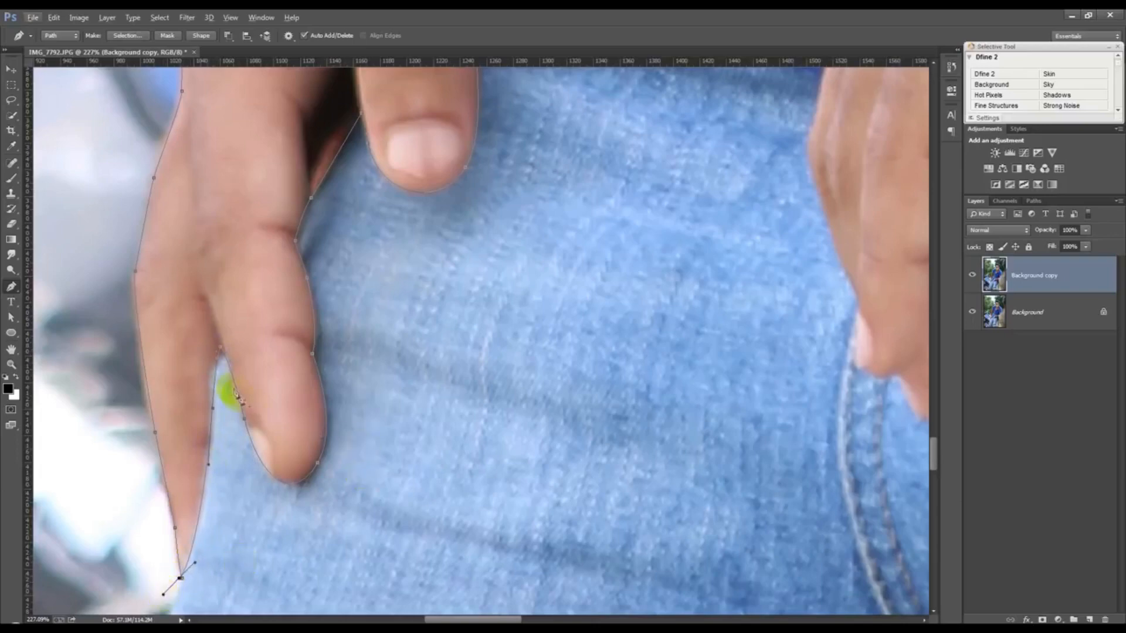
key("ctrl+alt+z")
key("ctrl+alt+z")
Step: Trace the inner edge of the outermost finger down to its tip and close the path at its starting point
left_click(209, 386)
left_click_drag(210, 386, 206, 394)
left_click_drag(208, 450, 201, 477)
left_click_drag(179, 573, 175, 587)
Step: Change the path operation and convert the closed path around the arm and hand into a selection
scroll(182, 578, "down", 10)
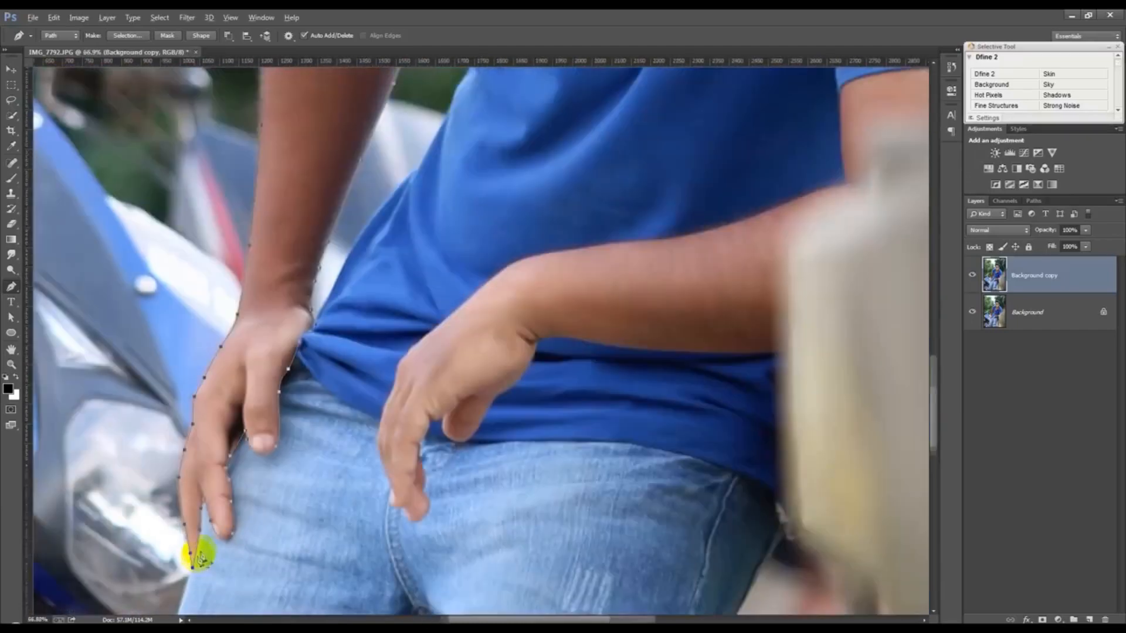
scroll(205, 549, "down", 2)
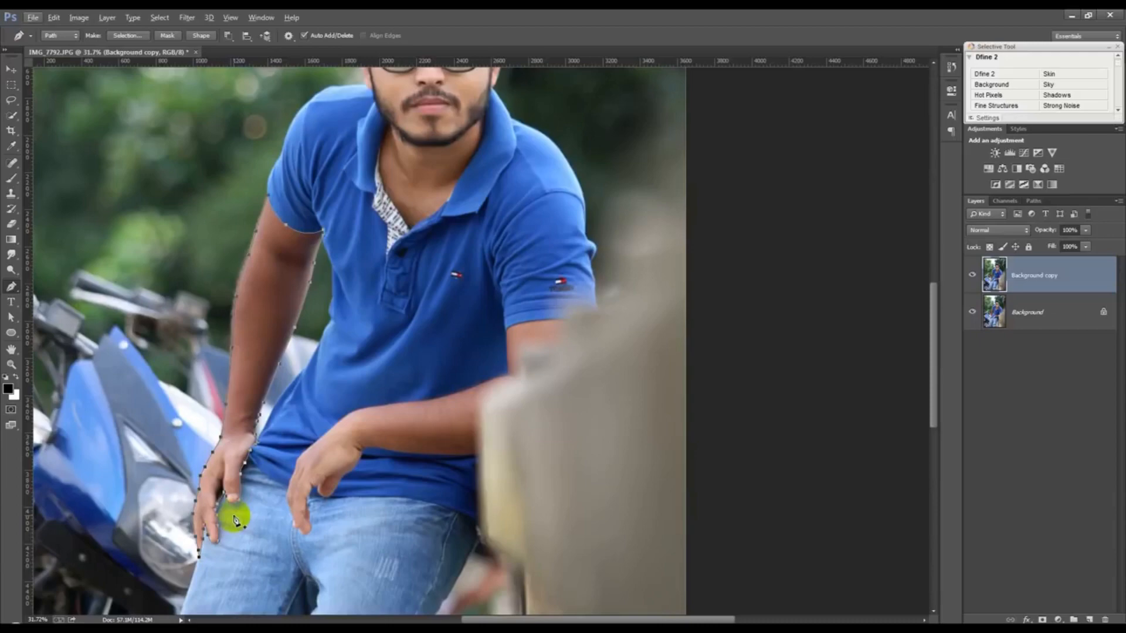
left_click(226, 36)
left_click(237, 59)
key("alt")
key("ctrl+Return")
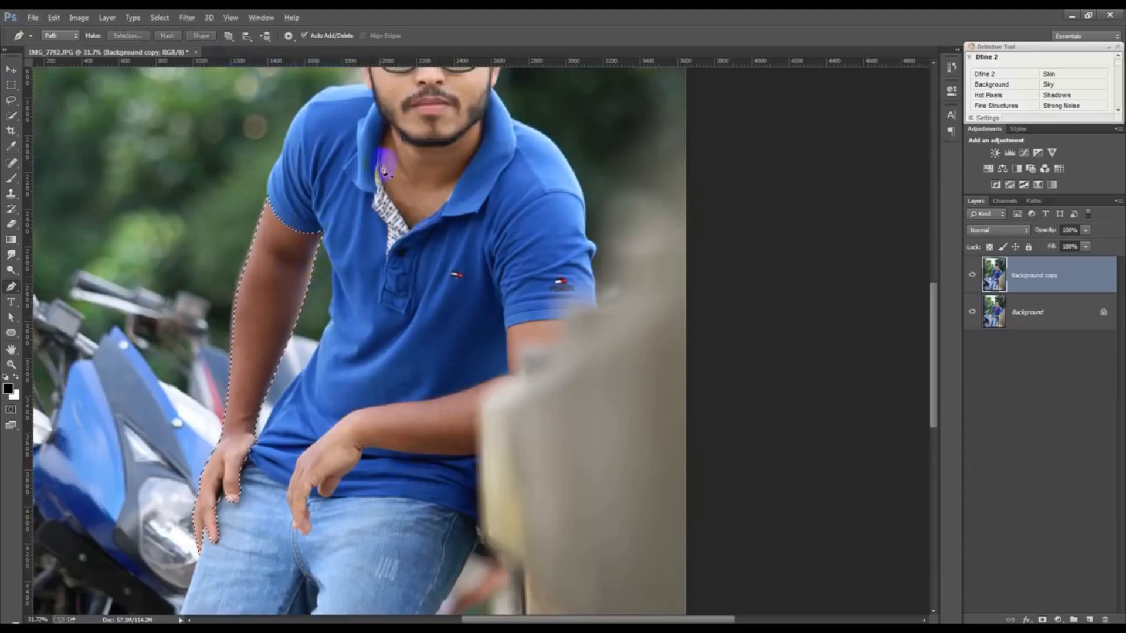
left_click(164, 19)
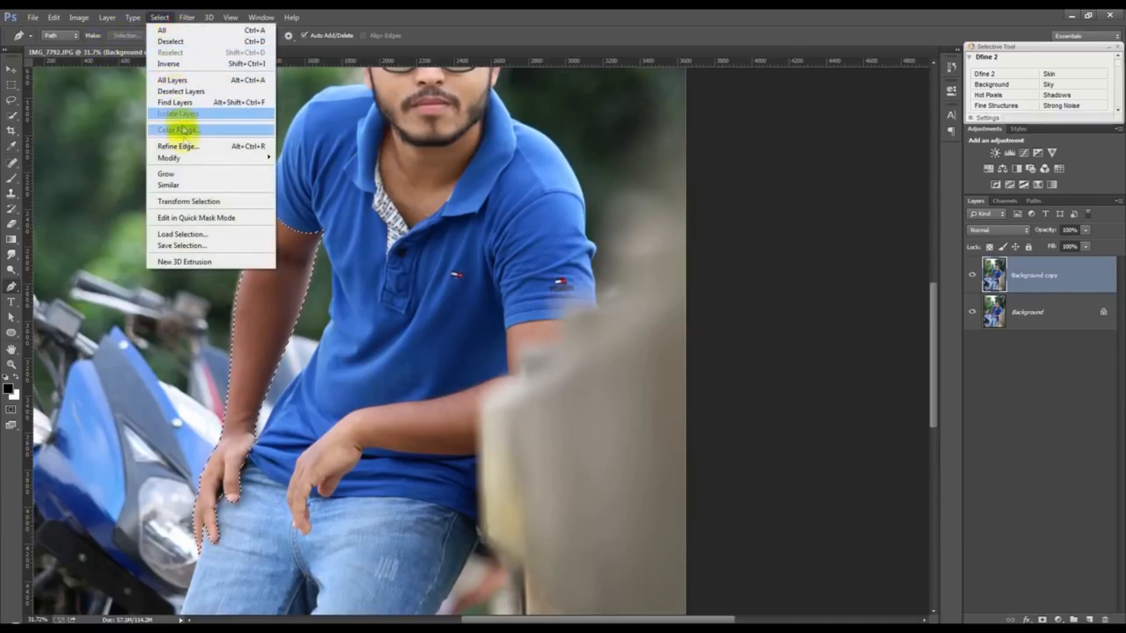
mouse_move(179, 158)
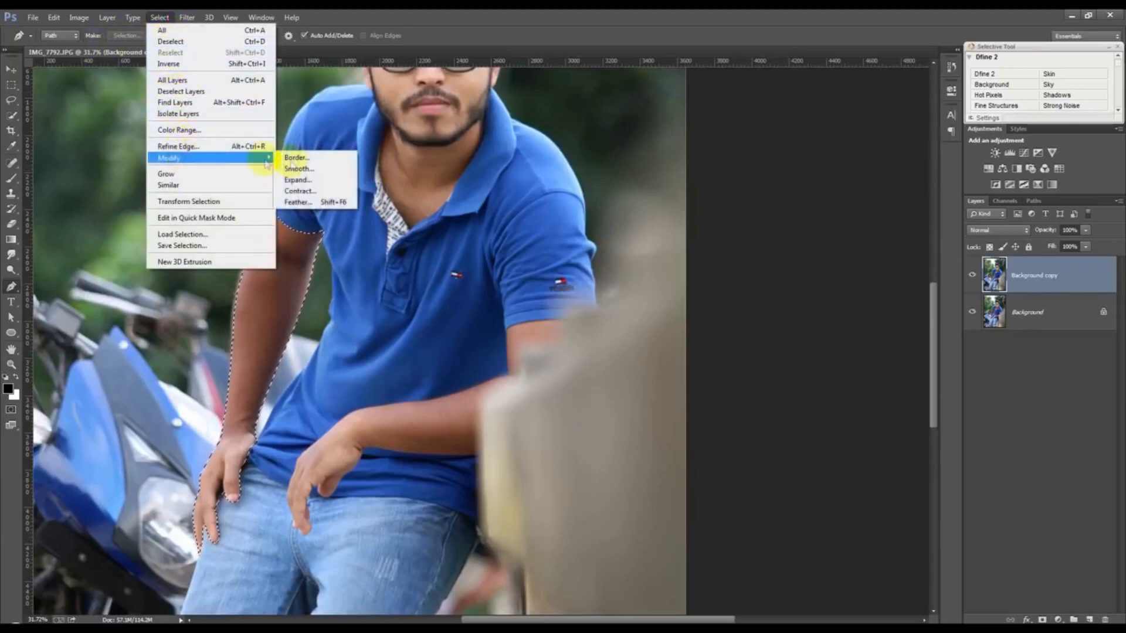
left_click(309, 193)
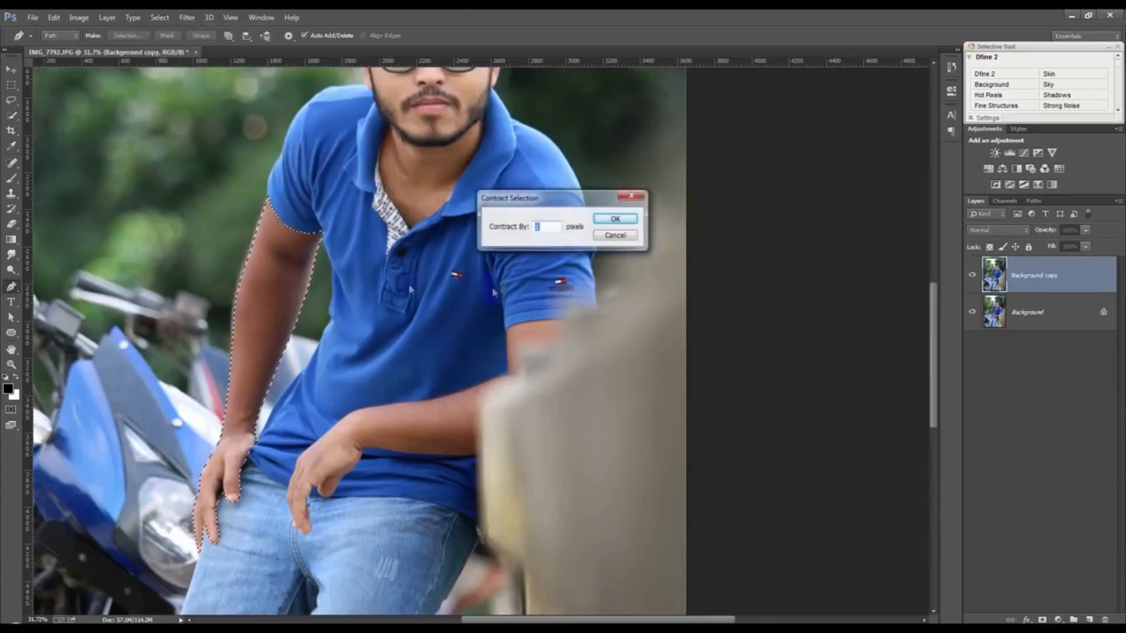
left_click(623, 234)
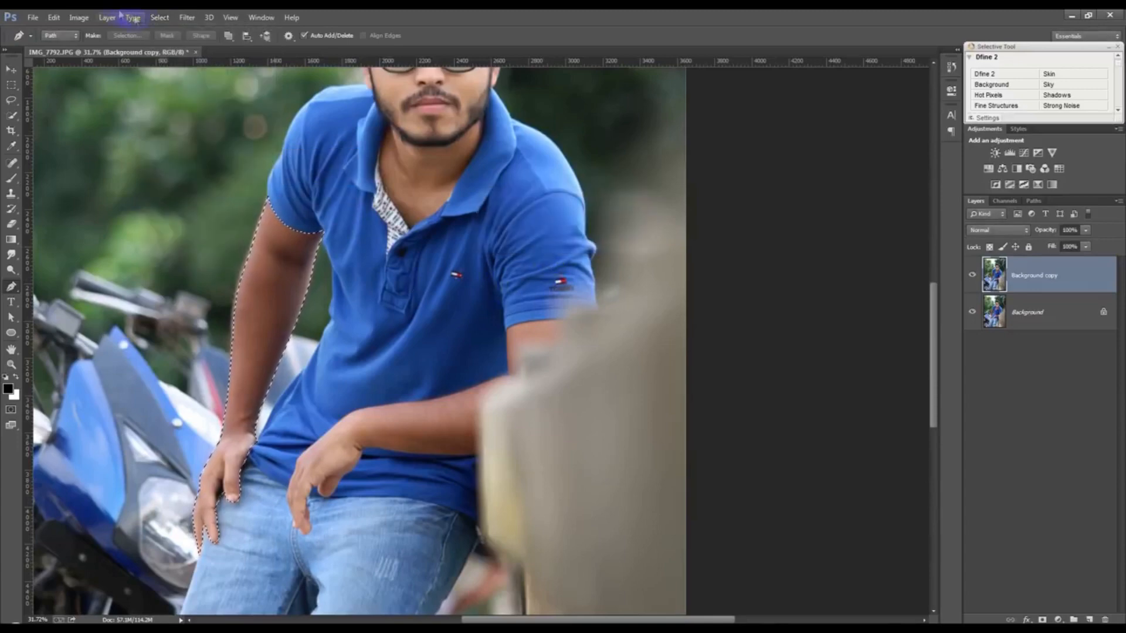
Step: Feather the arm selection and copy the selected arm to a new layer
left_click(185, 18)
mouse_move(109, 18)
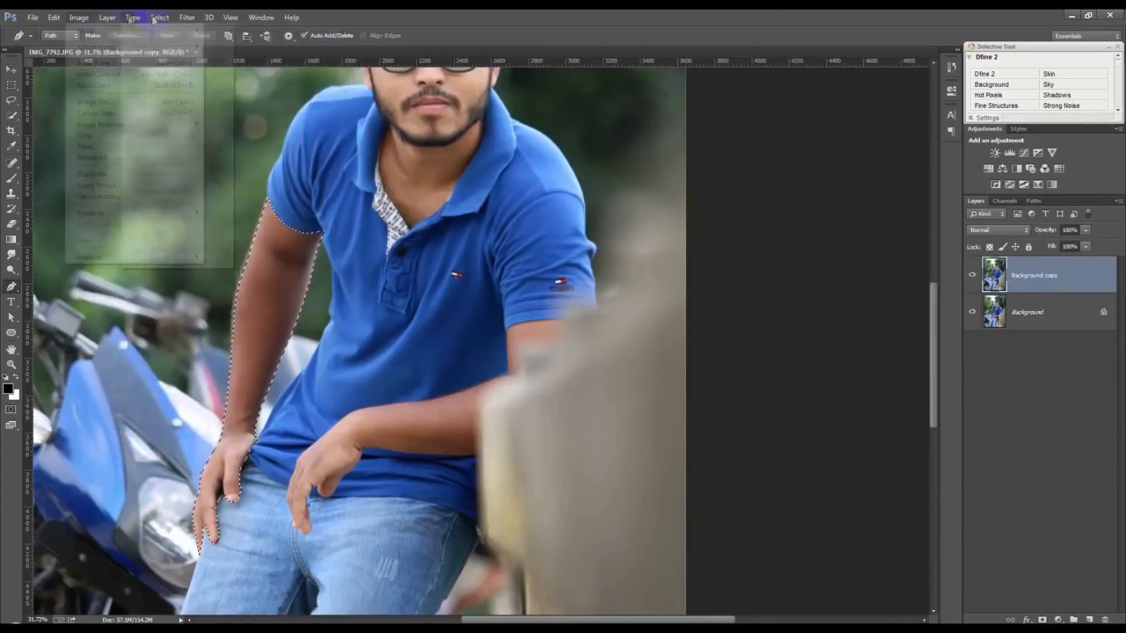
mouse_move(160, 18)
mouse_move(281, 163)
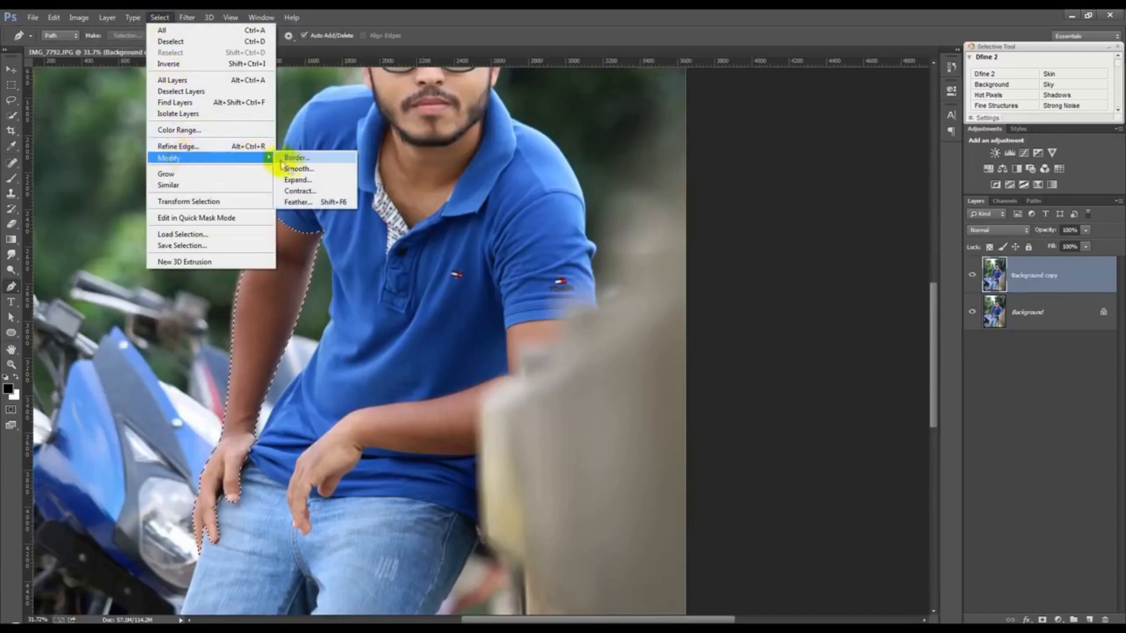
left_click(305, 201)
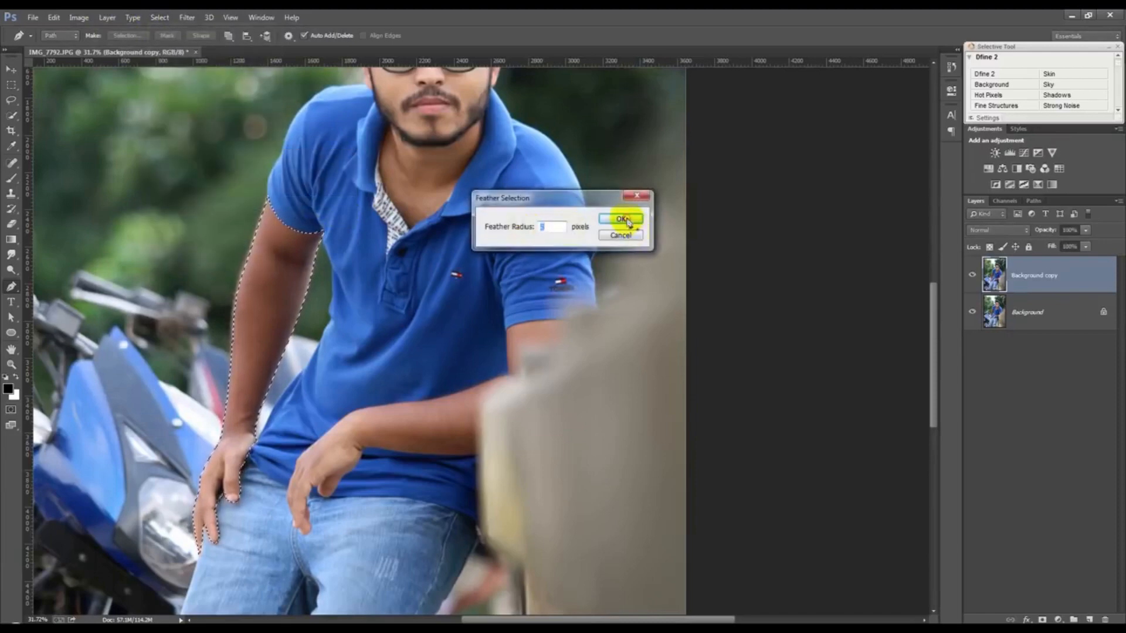
left_click(620, 219)
key("ctrl+j")
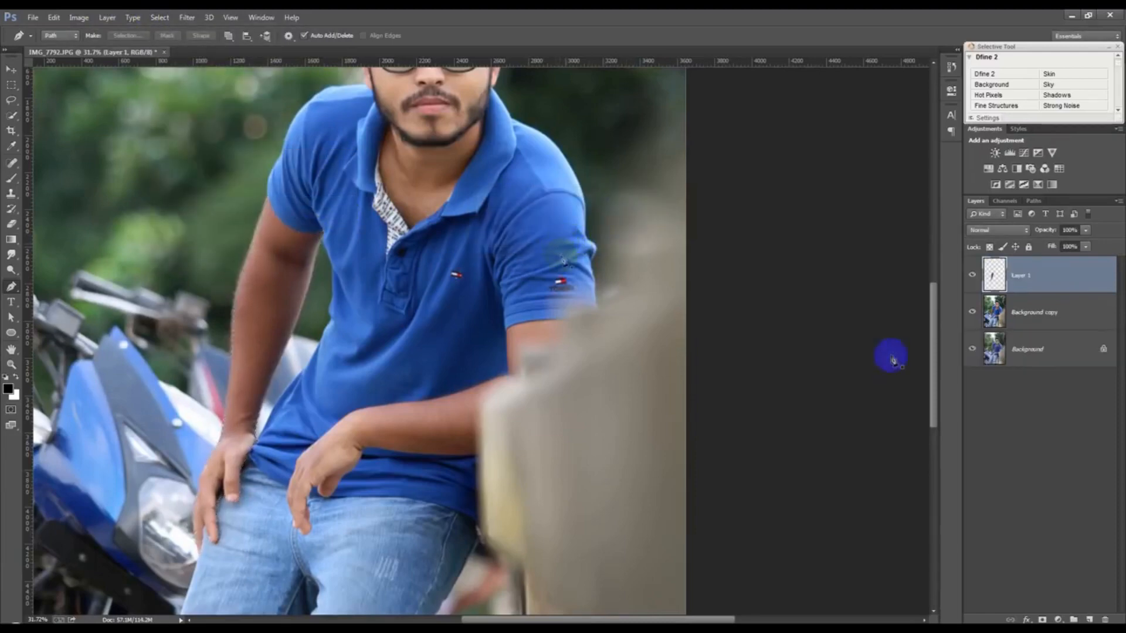
Step: Hide the Background copy and Background layers to inspect the isolated arm, and show both layers again
left_click(10, 68)
left_click(974, 314)
left_click(973, 350)
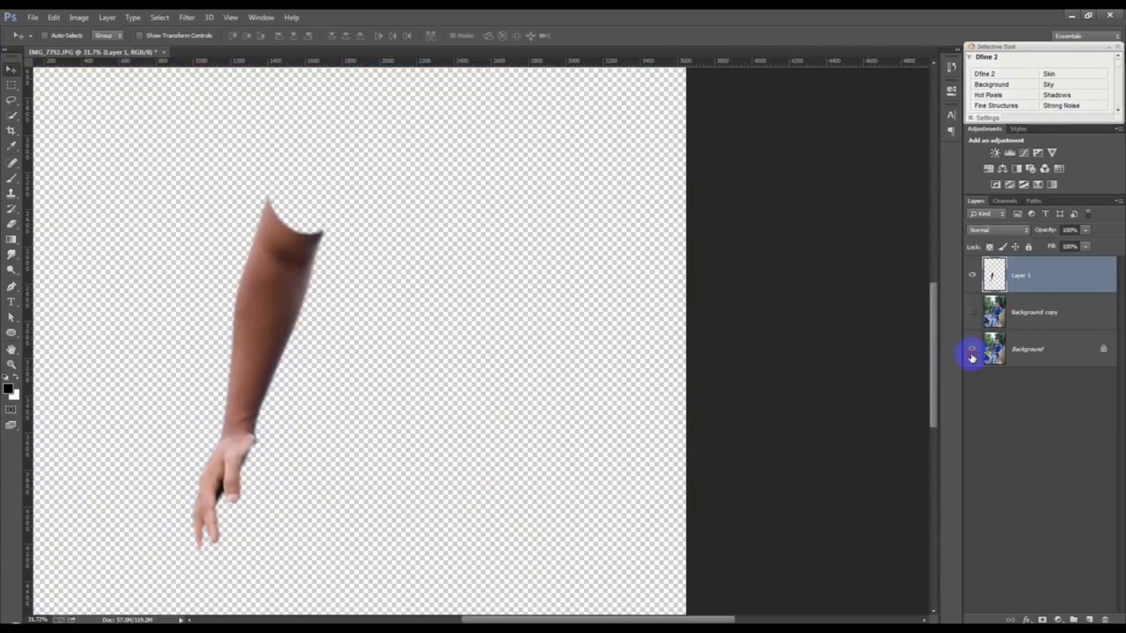
left_click(972, 351)
Step: On the Background copy layer, start a Pen path at the other hand's lowest fingertip and trace around the neighbouring fingertip
left_click(1013, 320)
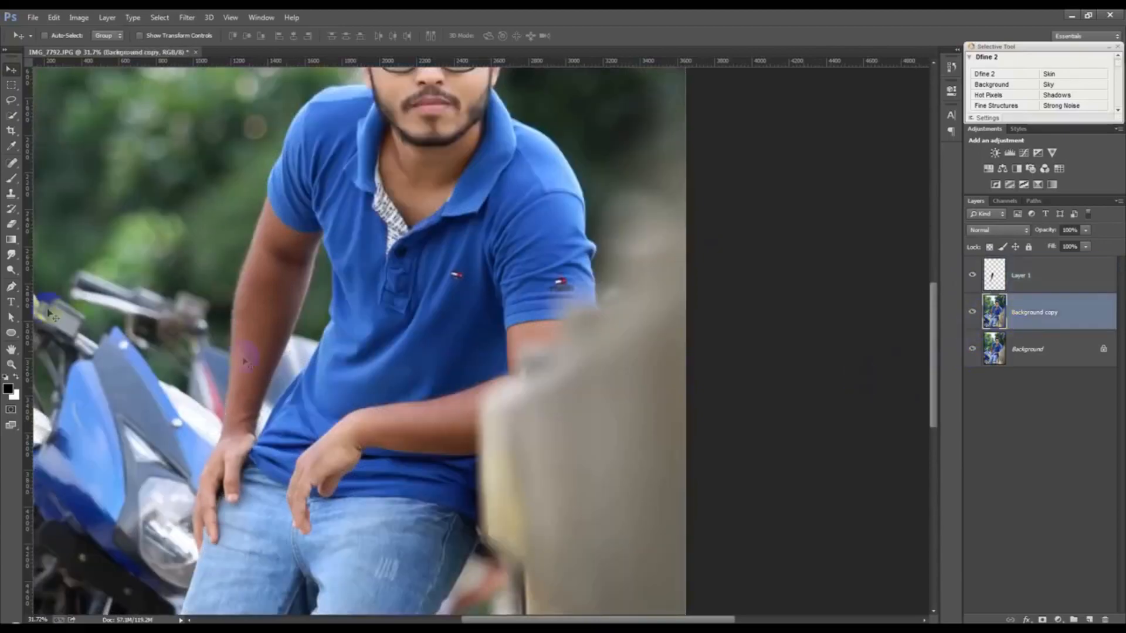
left_click(10, 286)
scroll(382, 535, "up", 3)
scroll(264, 543, "up", 8)
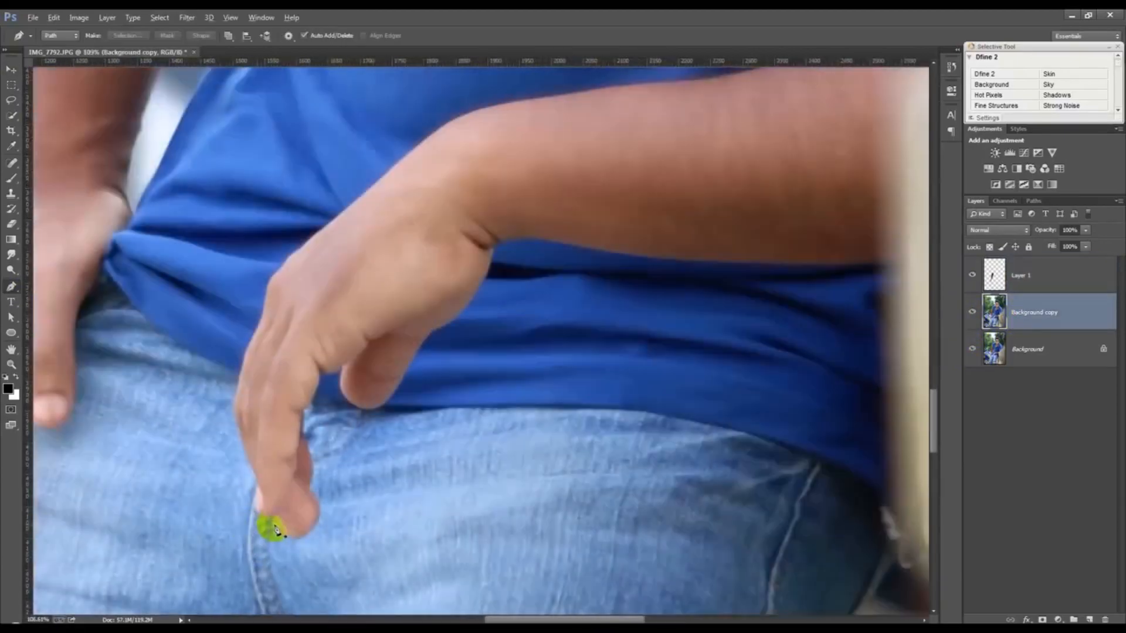
left_click(303, 550)
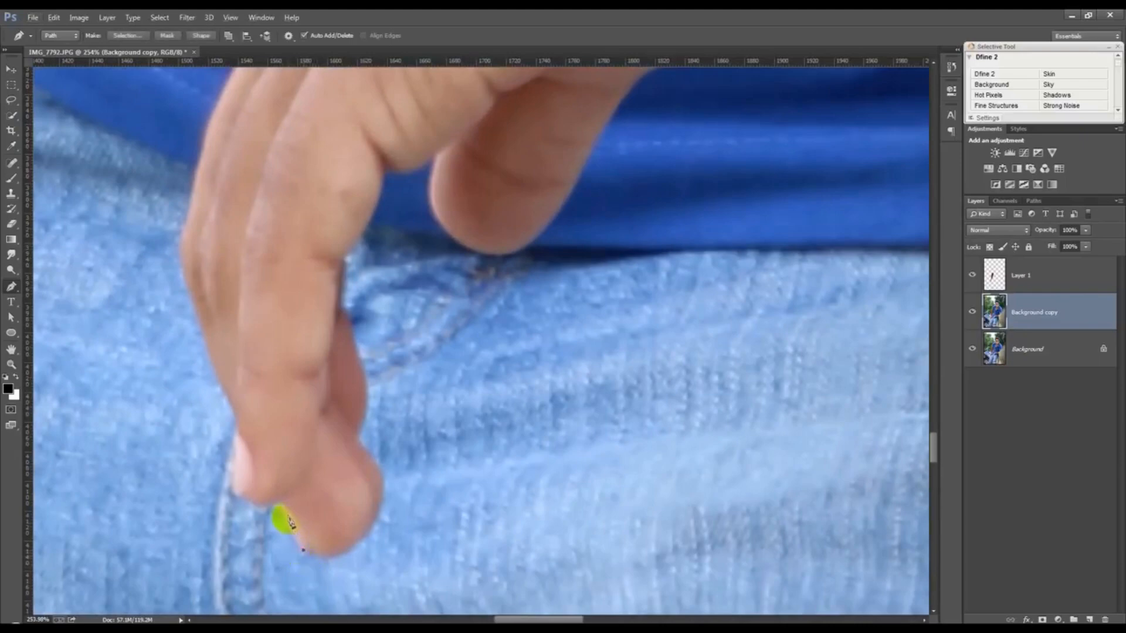
left_click_drag(280, 508, 277, 486)
left_click(227, 486)
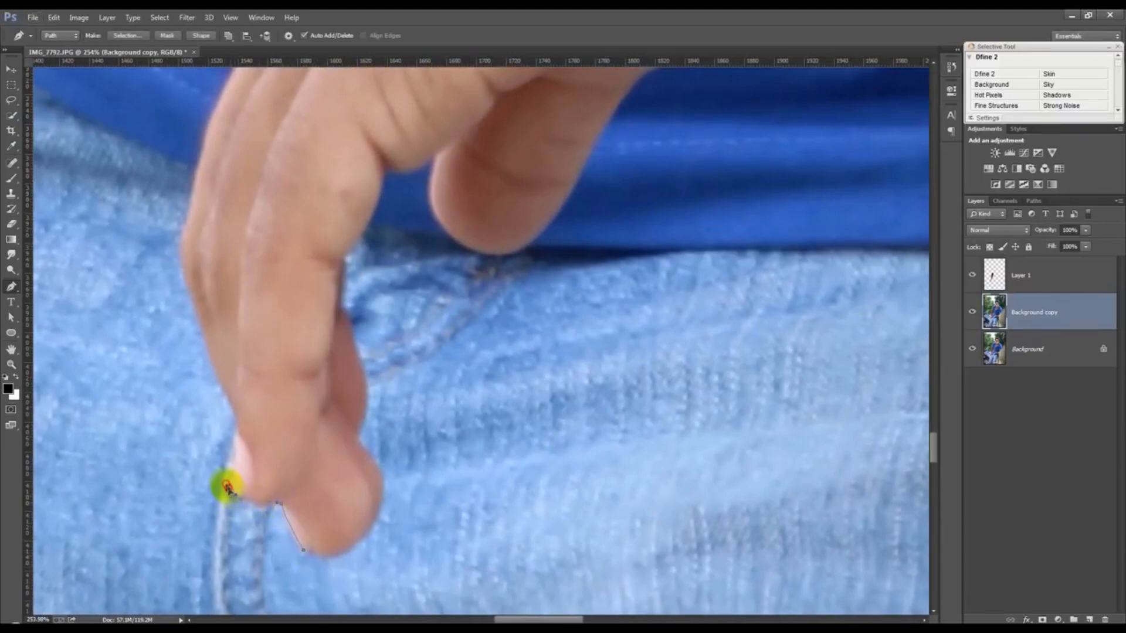
left_click_drag(225, 483, 238, 499)
left_click(234, 492)
left_click_drag(238, 432, 236, 415)
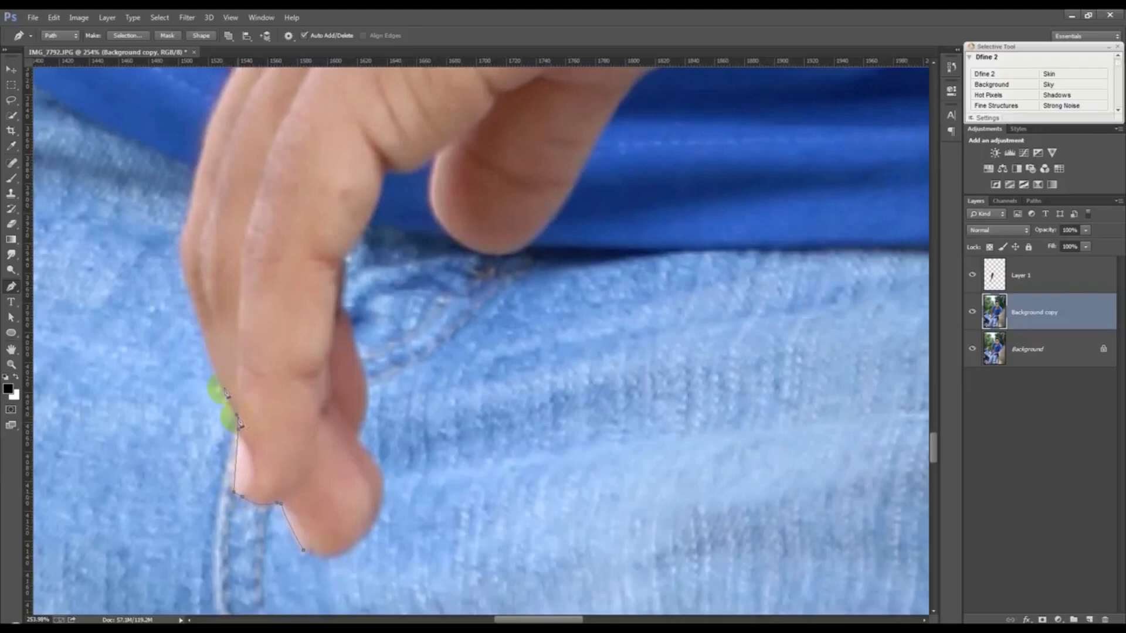
Step: Continue the path up the outer edge of the fingers to the knuckle
left_click(182, 268)
left_click_drag(182, 268, 180, 253)
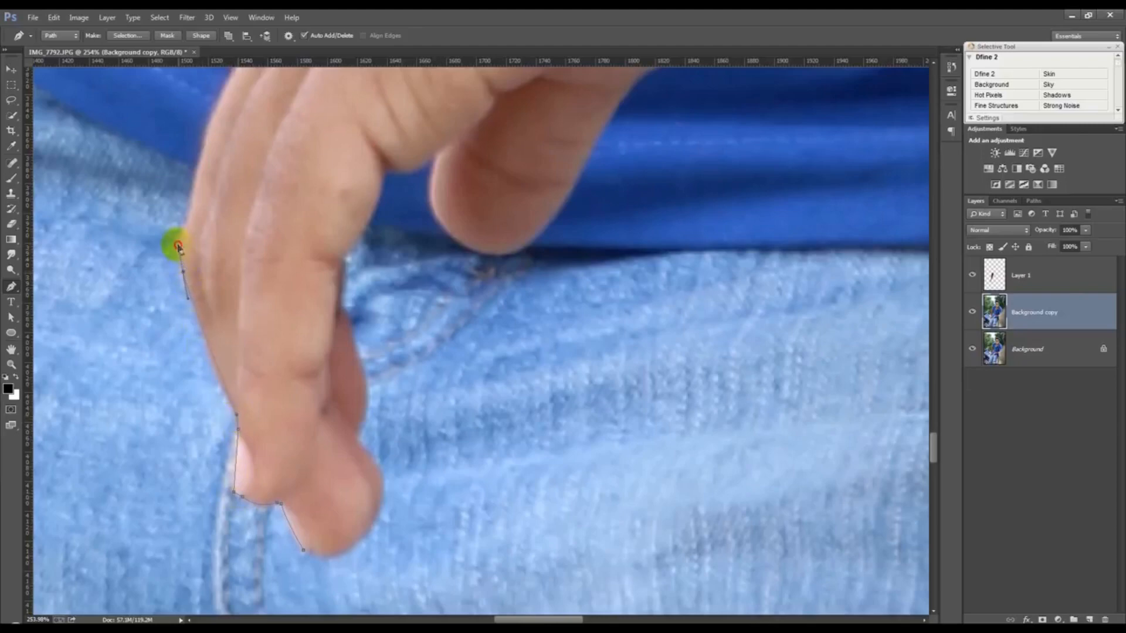
left_click_drag(191, 206, 165, 403)
key("space")
left_click_drag(181, 302, 191, 279)
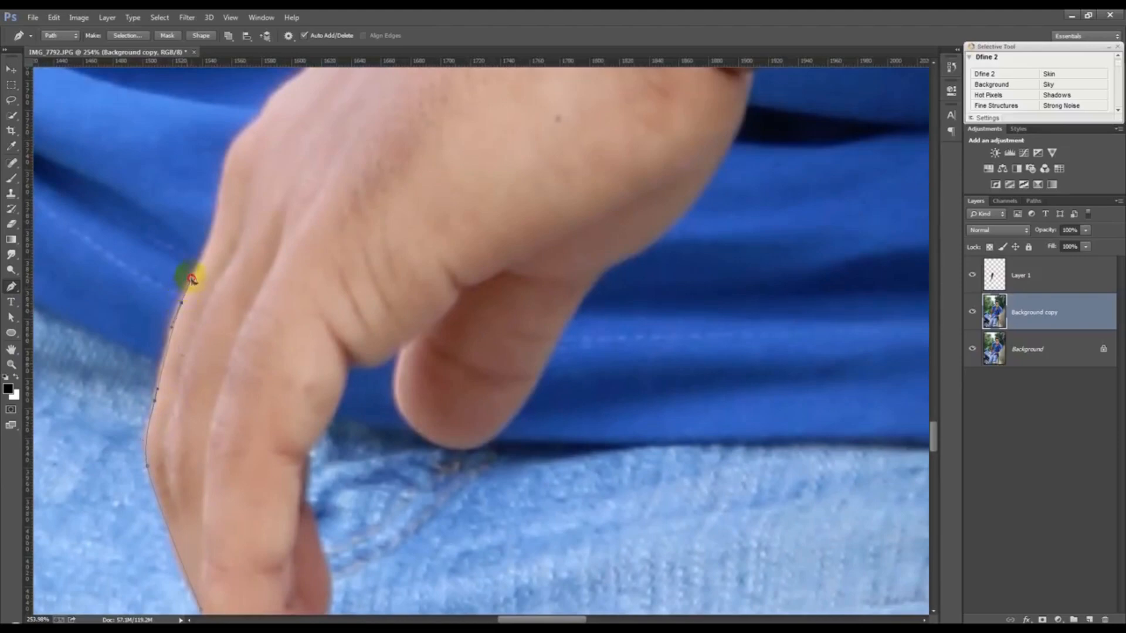
left_click_drag(220, 206, 225, 174)
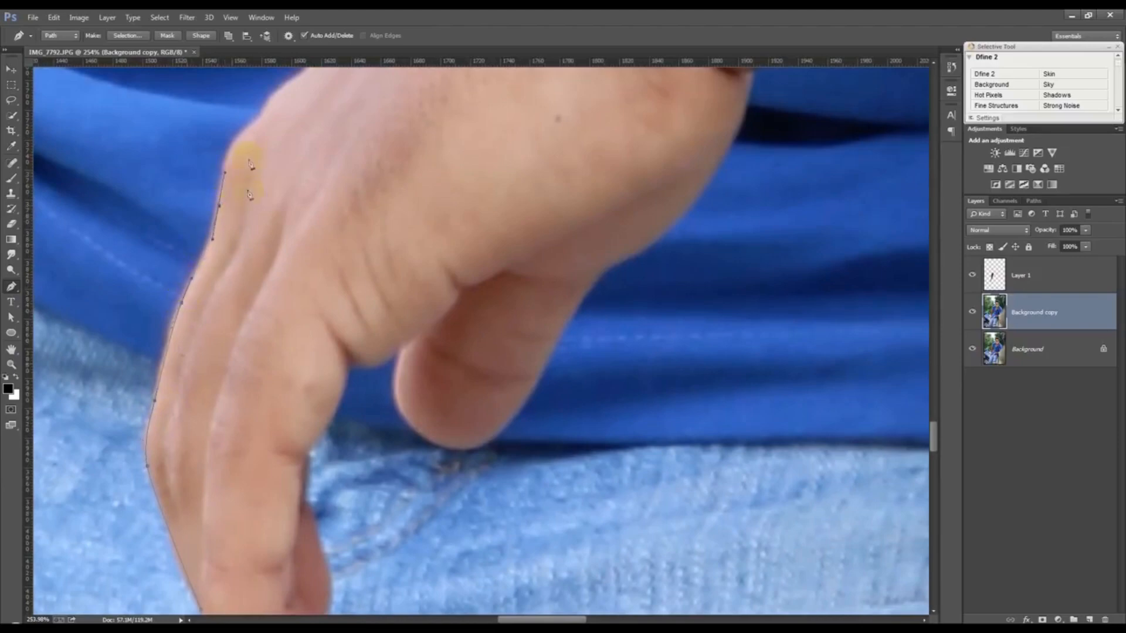
Step: Trace around the knuckle and along the back of the hand to the bend of the wrist
left_click_drag(258, 120, 234, 362)
left_click(258, 120, "alt")
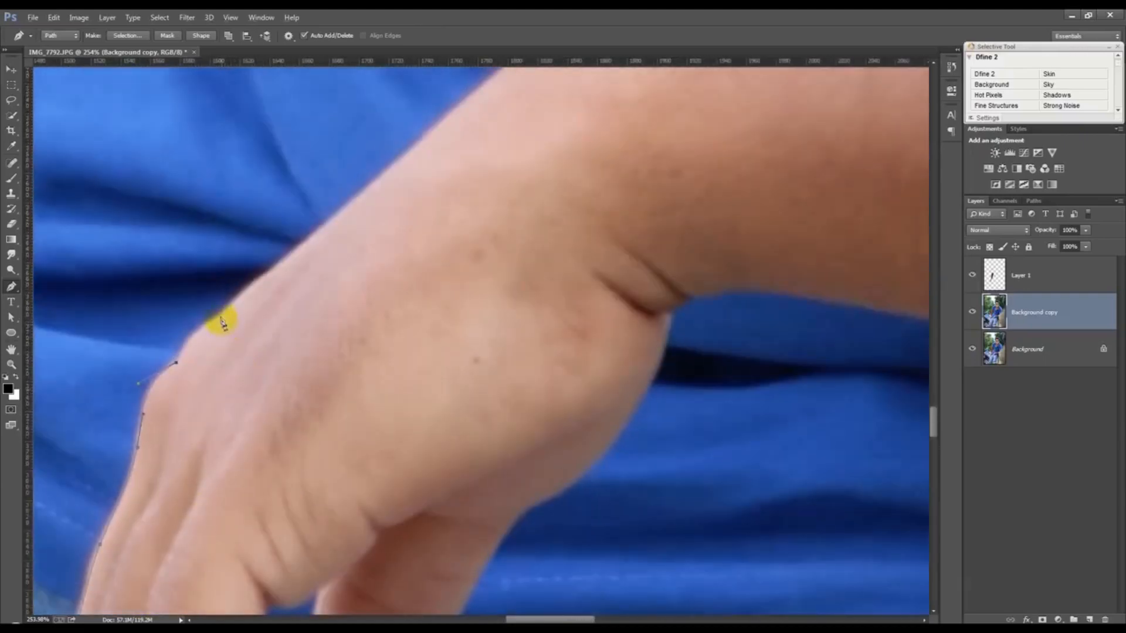
left_click_drag(219, 315, 249, 287)
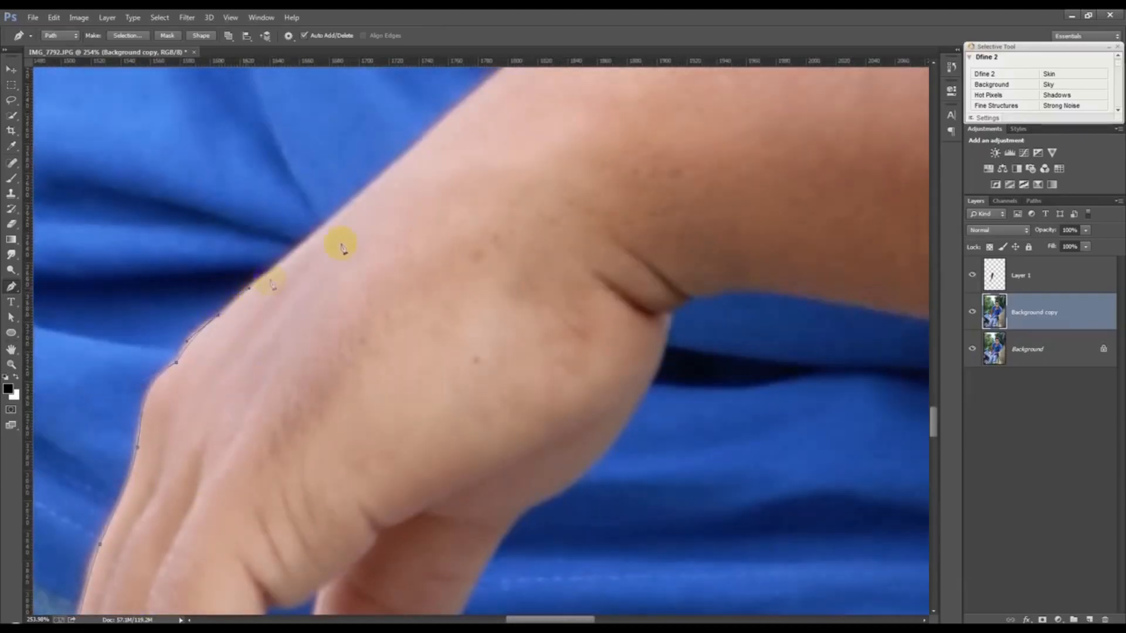
left_click_drag(418, 143, 201, 385)
left_click_drag(306, 280, 339, 265)
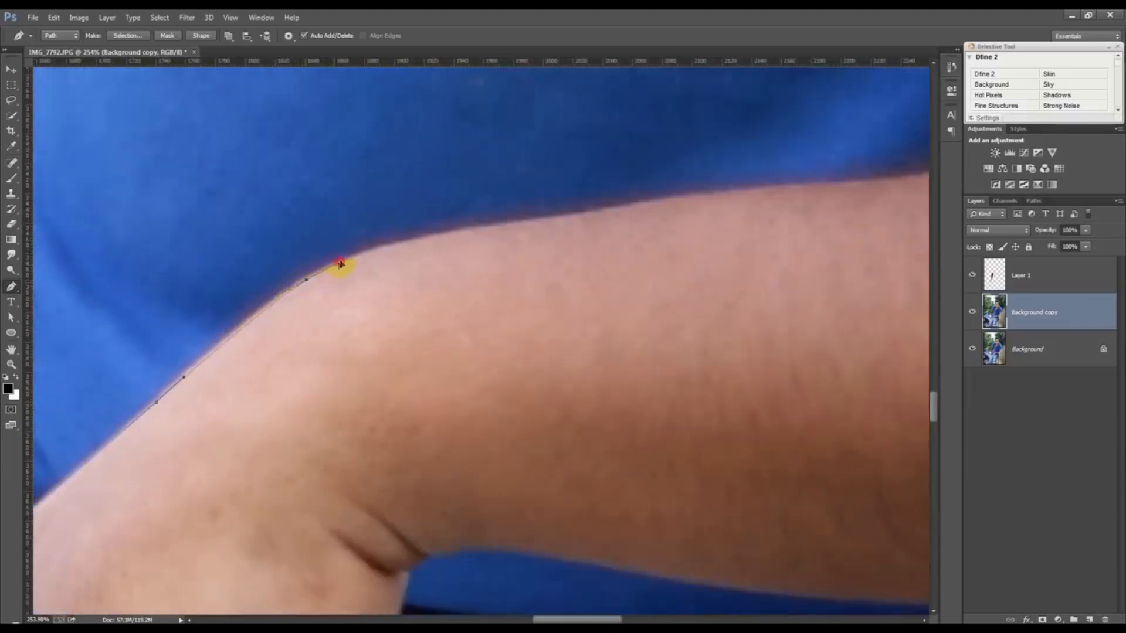
Step: Follow the forearm's upper edge along the shirt to the corner where it meets the upper arm
left_click_drag(571, 217, 771, 194)
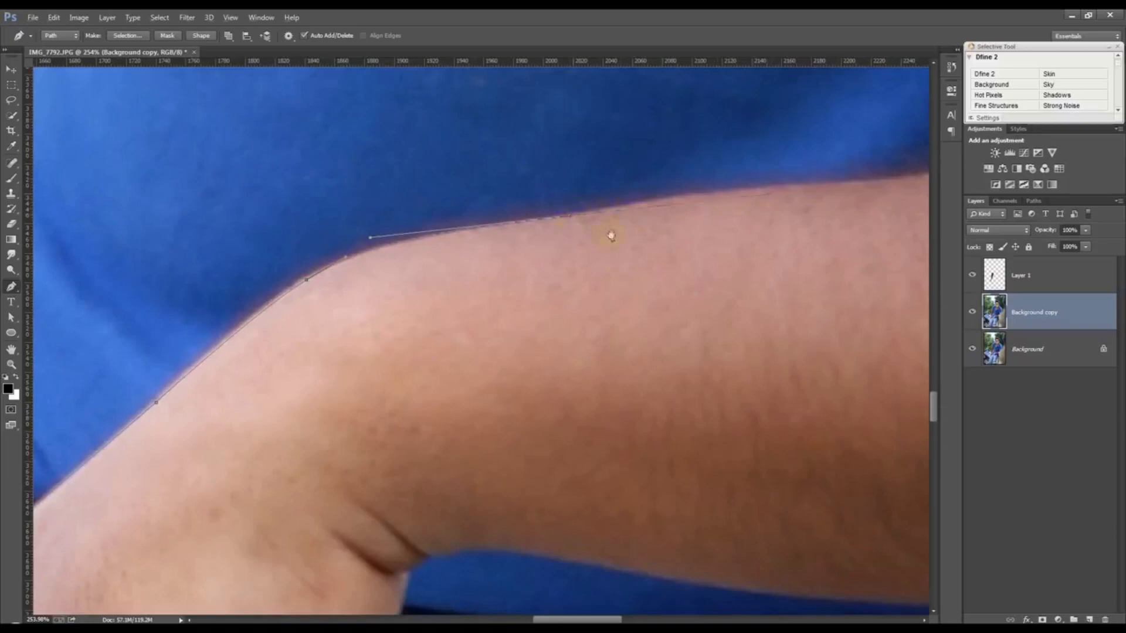
left_click_drag(611, 236, 306, 288)
left_click_drag(455, 246, 536, 237)
left_click_drag(757, 202, 401, 296)
left_click(622, 195)
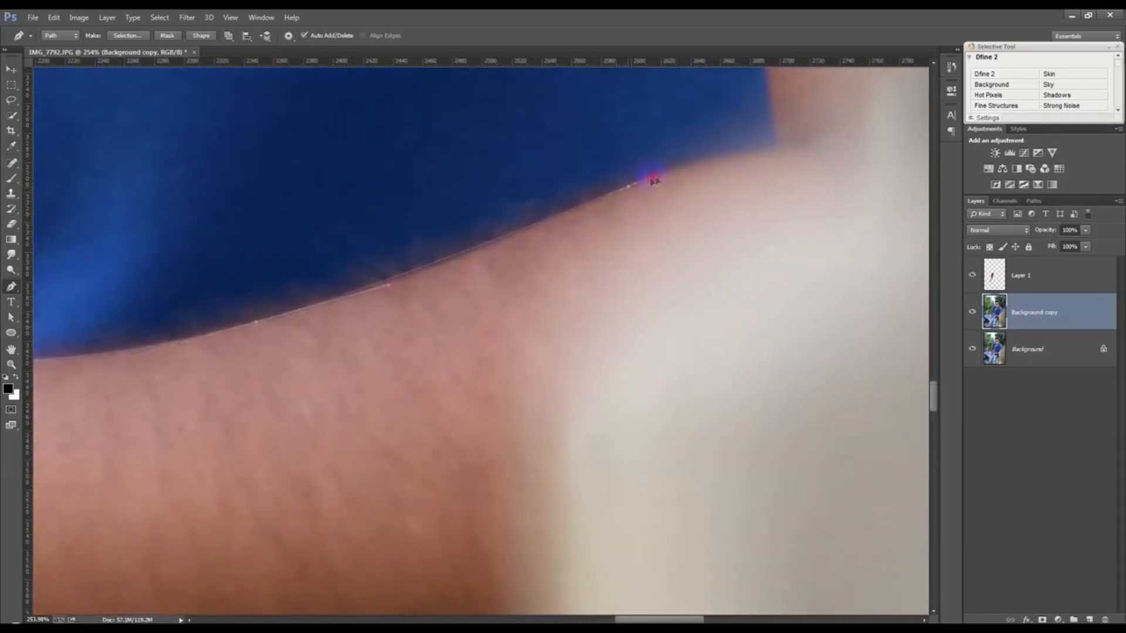
left_click(759, 133)
left_click(629, 187, "alt")
left_click_drag(778, 152, 861, 155)
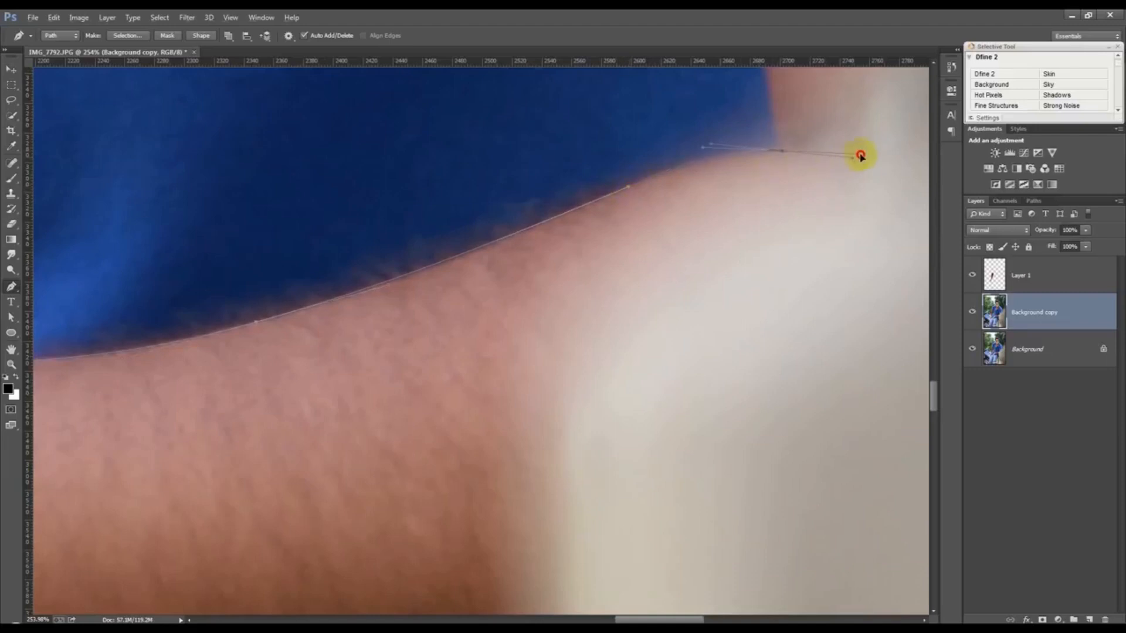
Step: Trace up the inner edge of the upper arm and along the sleeve hem into the blurred area
left_click_drag(780, 155, 361, 472)
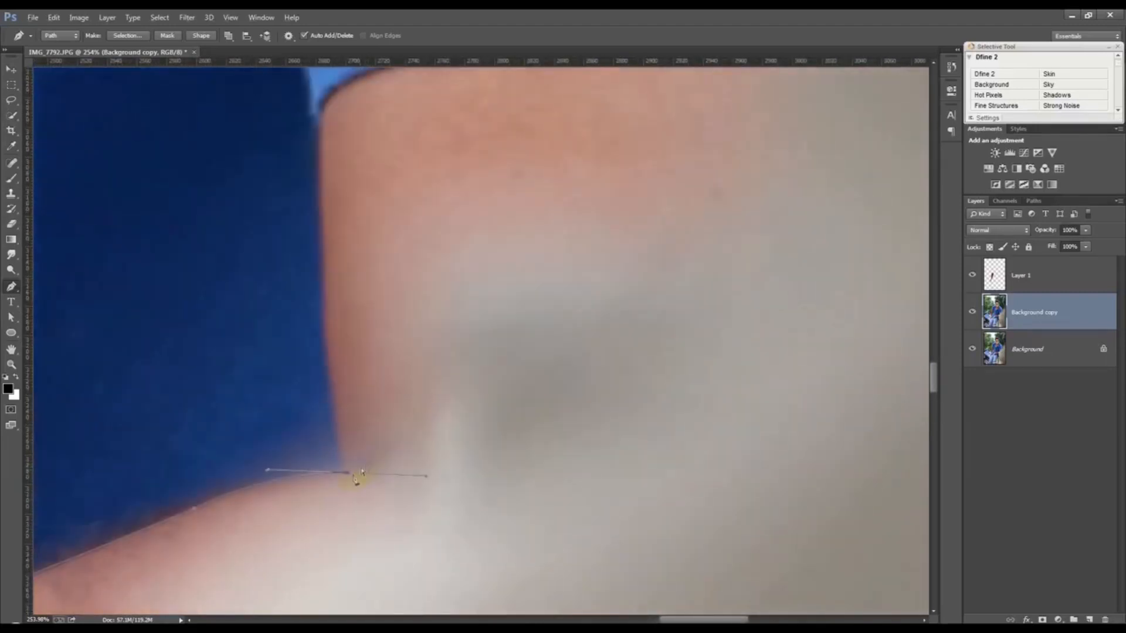
left_click_drag(333, 384, 326, 335)
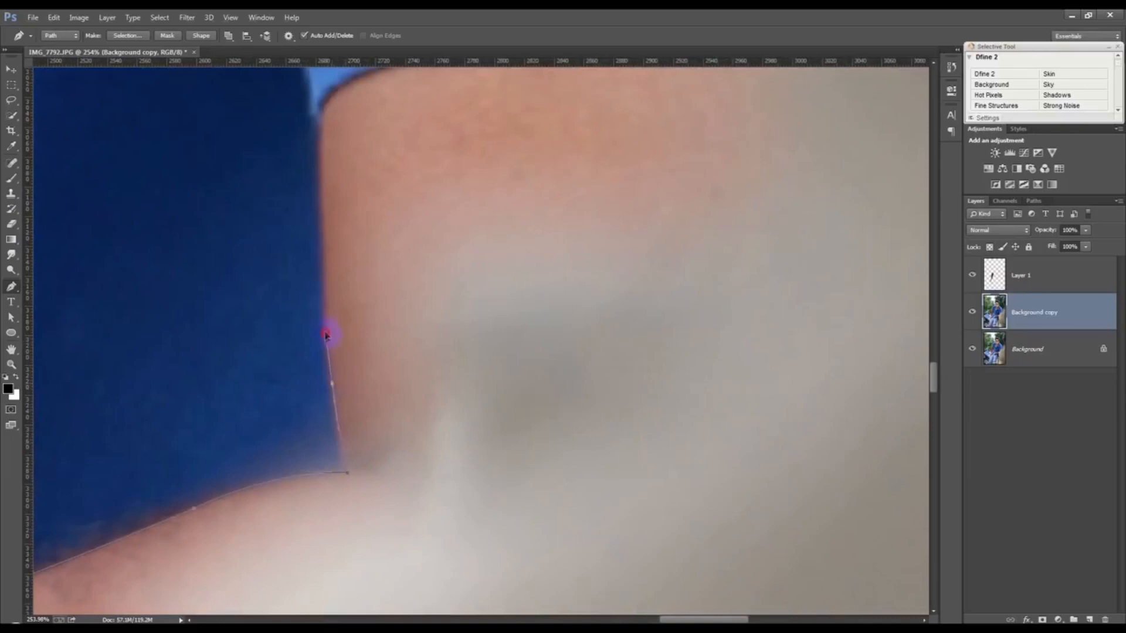
left_click(322, 109)
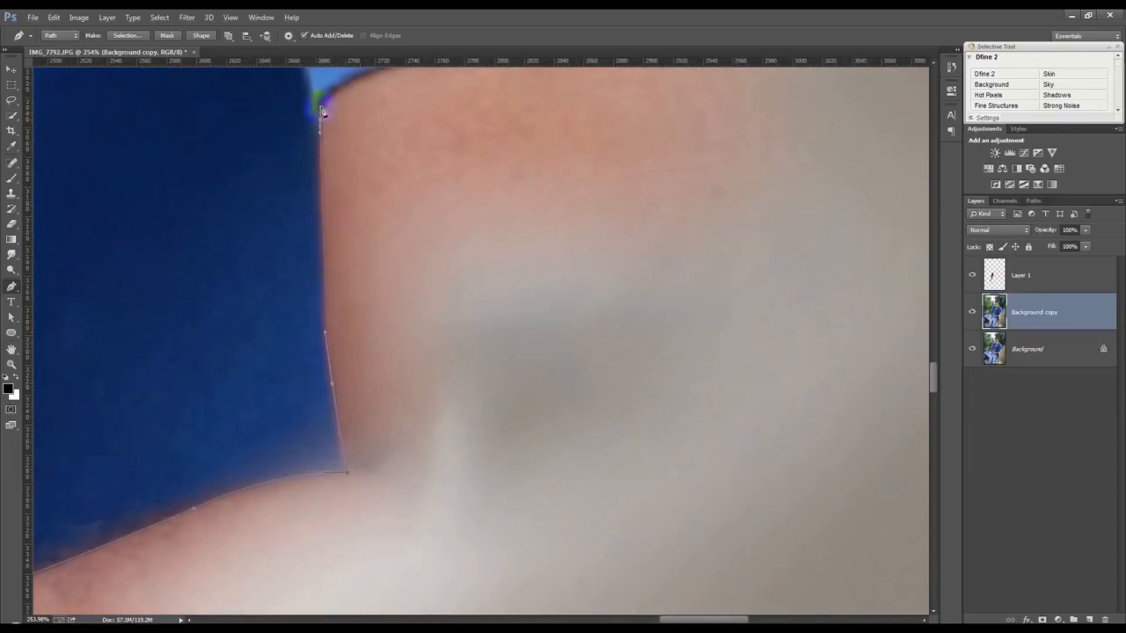
left_click_drag(370, 93, 403, 277)
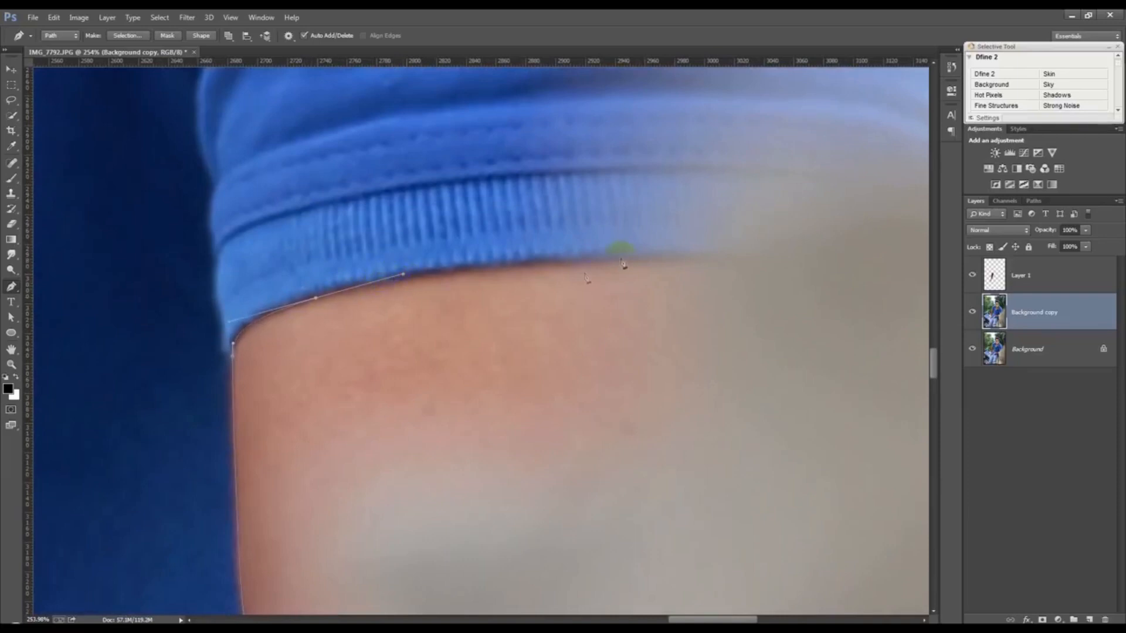
left_click_drag(685, 258, 881, 251)
left_click(592, 258, "alt")
Step: Curve the path down from the sleeve hem along the blurred boundary of the upper arm
left_click(564, 401)
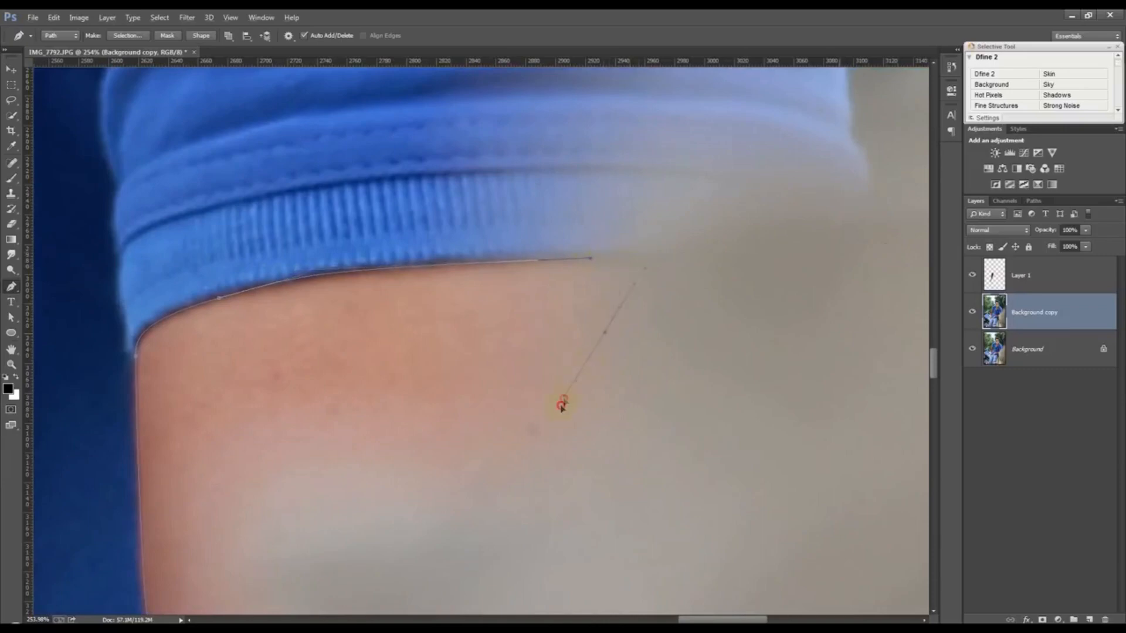
left_click_drag(498, 478, 540, 251)
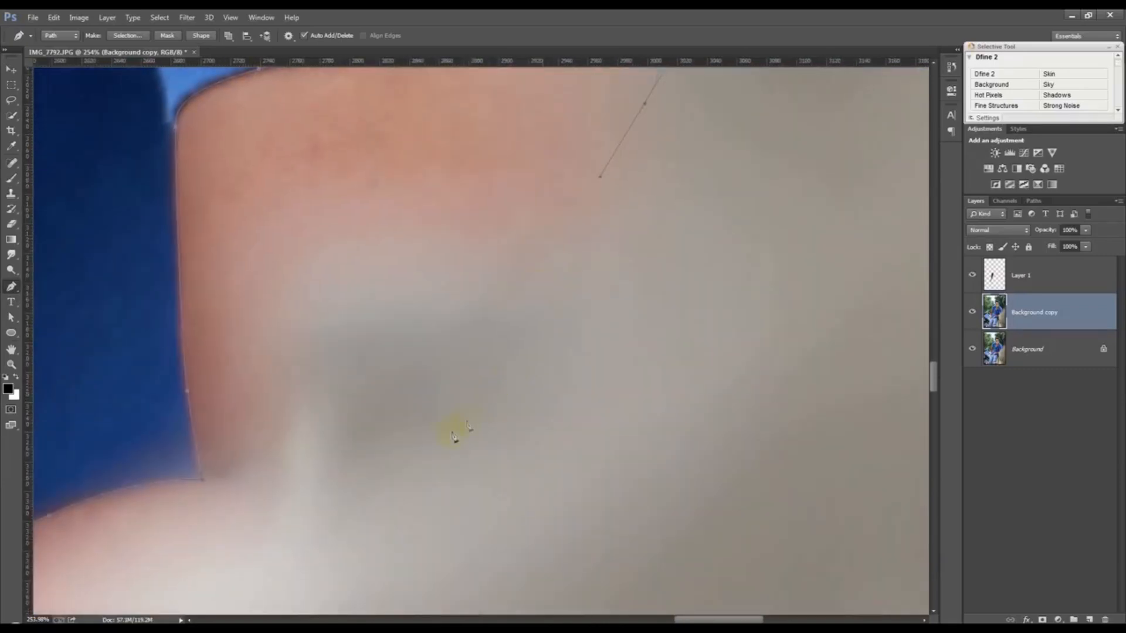
left_click_drag(476, 286, 390, 305)
left_click(315, 360)
left_click(305, 405)
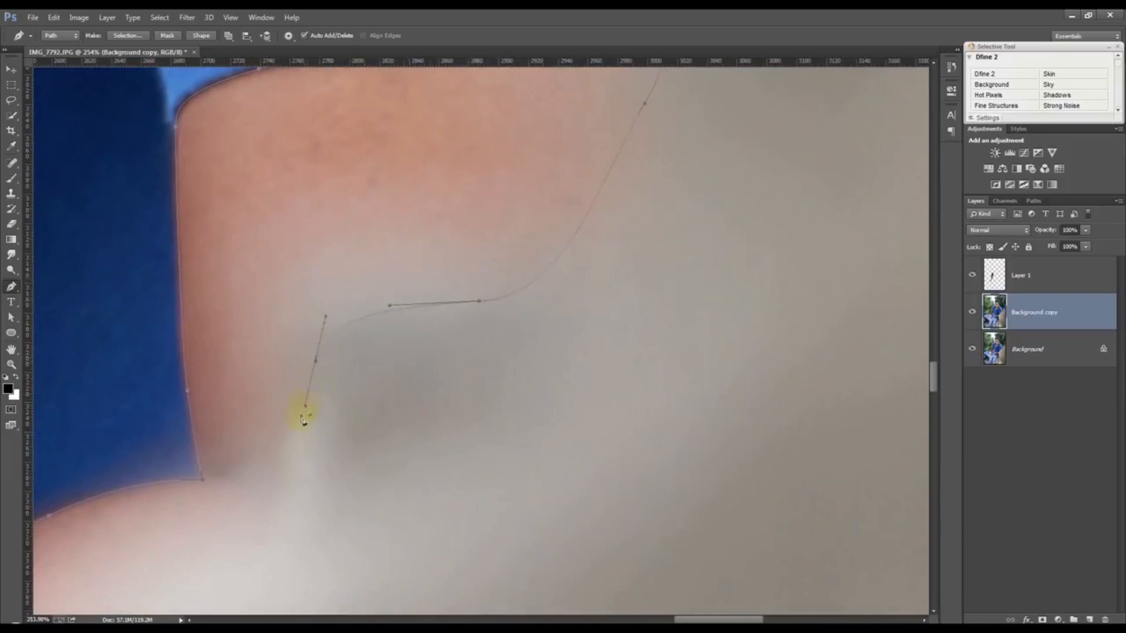
Step: Carry the path around the forearm's blurred end beside the foreground object, down to the forearm's lower edge
left_click_drag(283, 512, 491, 239)
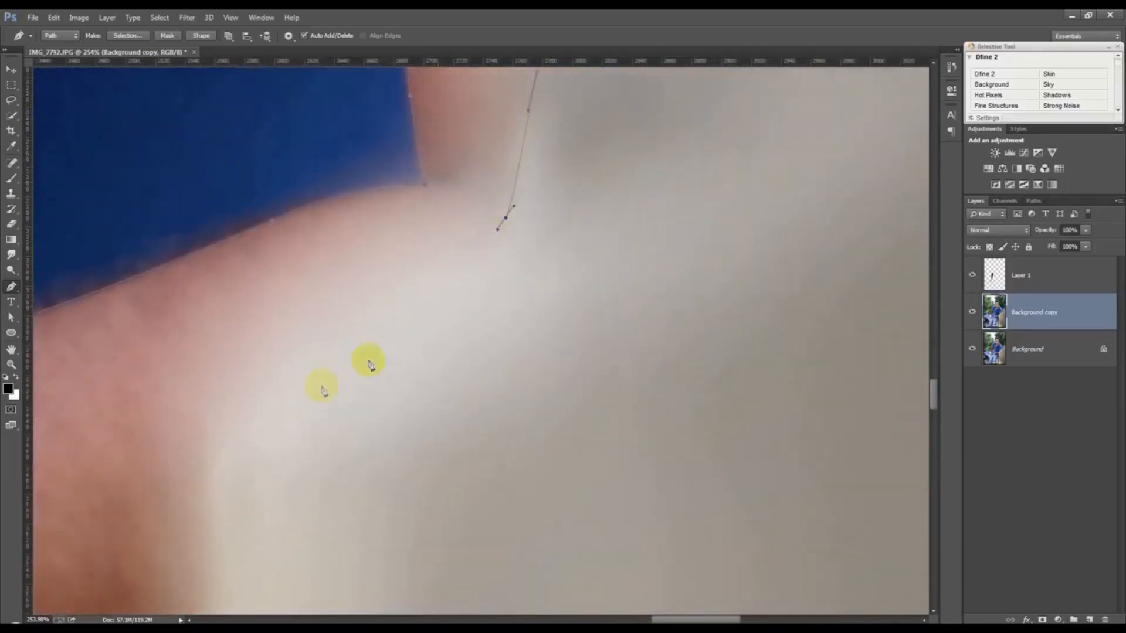
left_click_drag(260, 383, 231, 469)
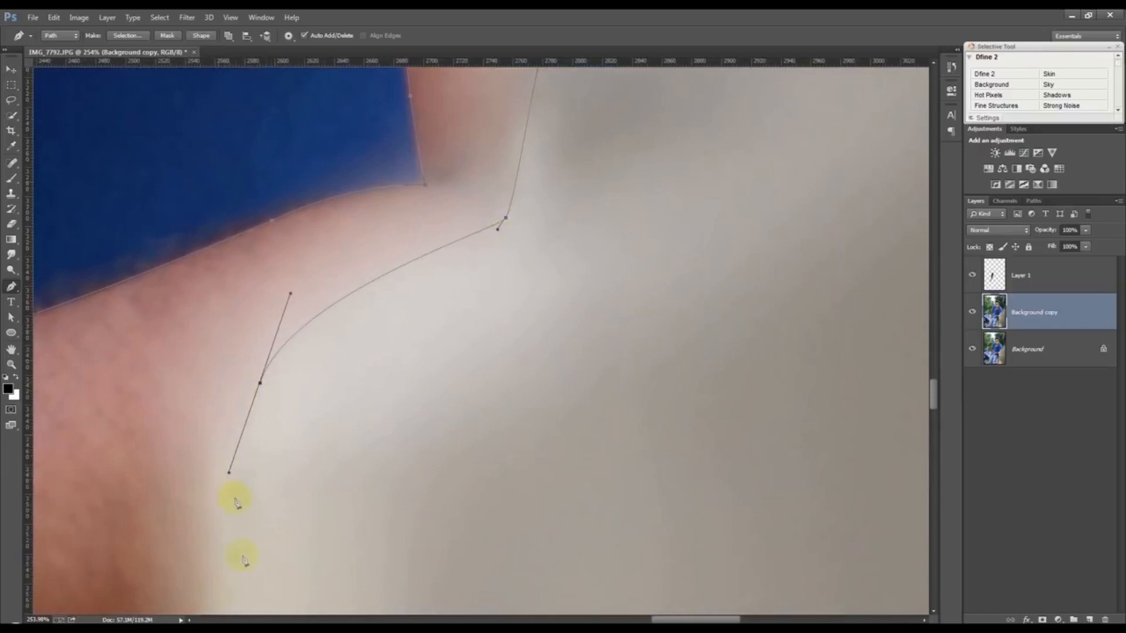
left_click(227, 593)
left_click_drag(365, 398, 506, 238)
left_click(470, 445)
Step: Trace the forearm's lower edge back along the shirt to the wrist crease
left_click_drag(303, 447, 445, 460)
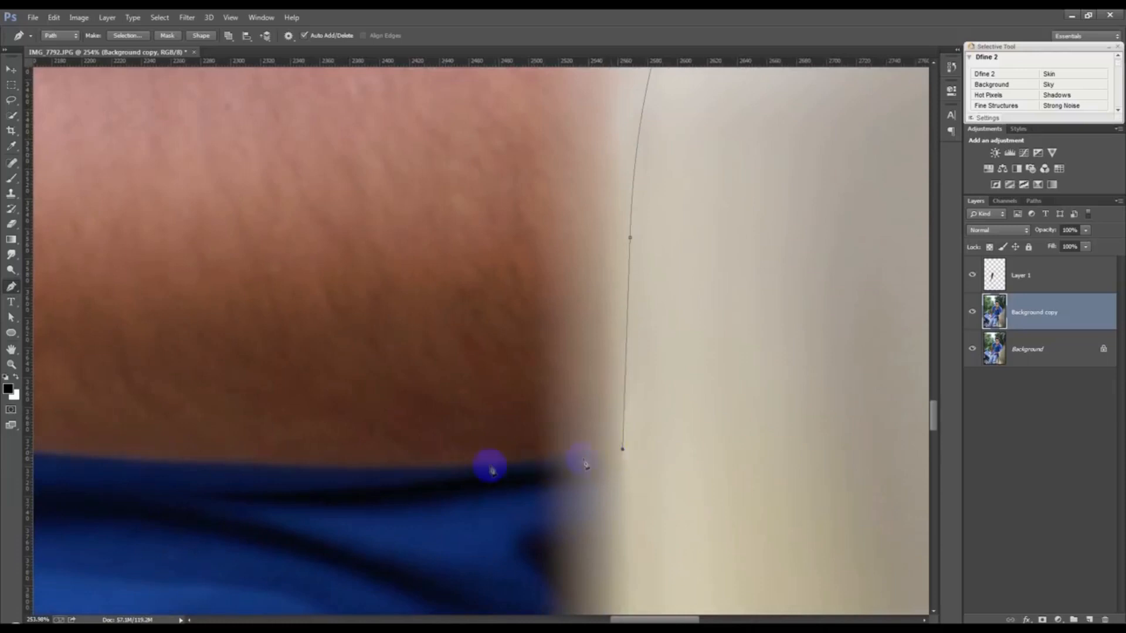
left_click_drag(363, 468, 759, 533)
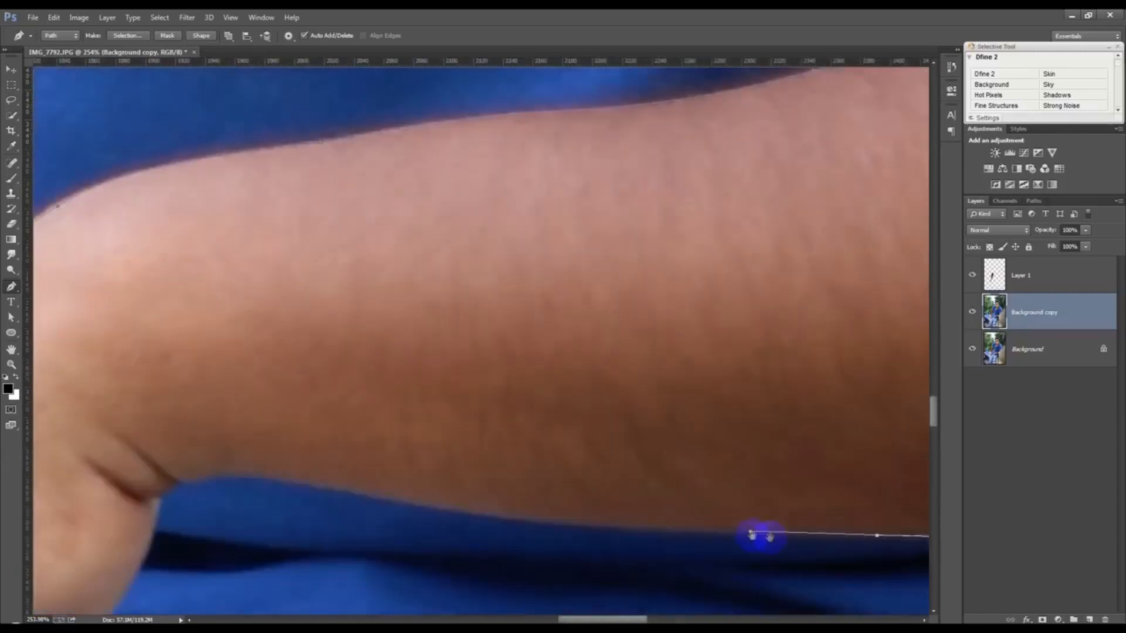
left_click_drag(370, 498, 207, 457)
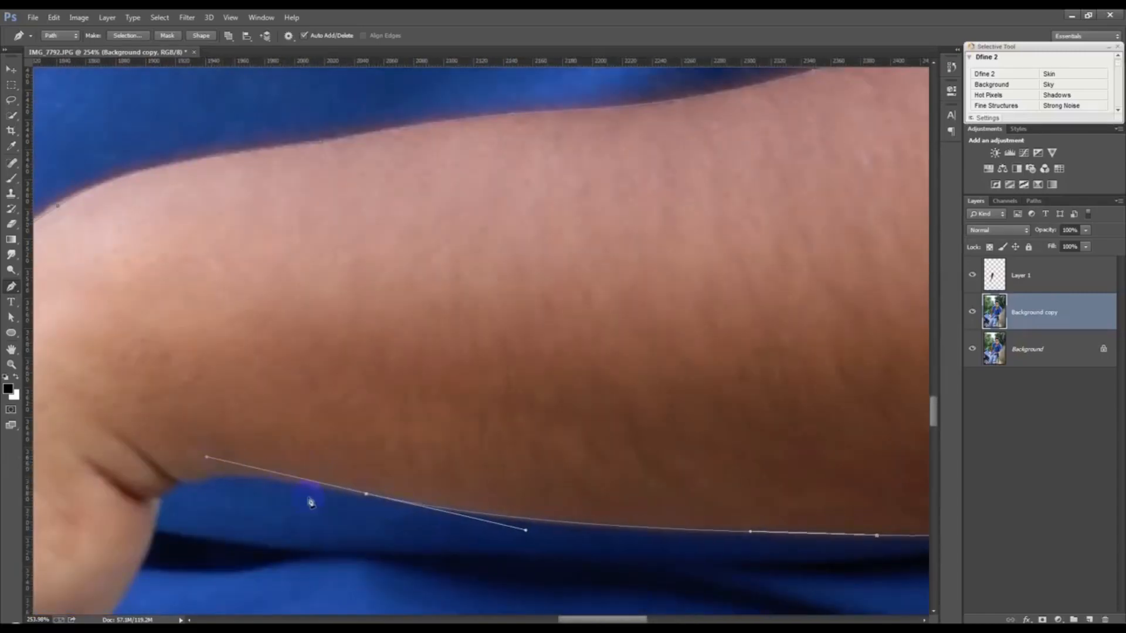
left_click(366, 496, "alt")
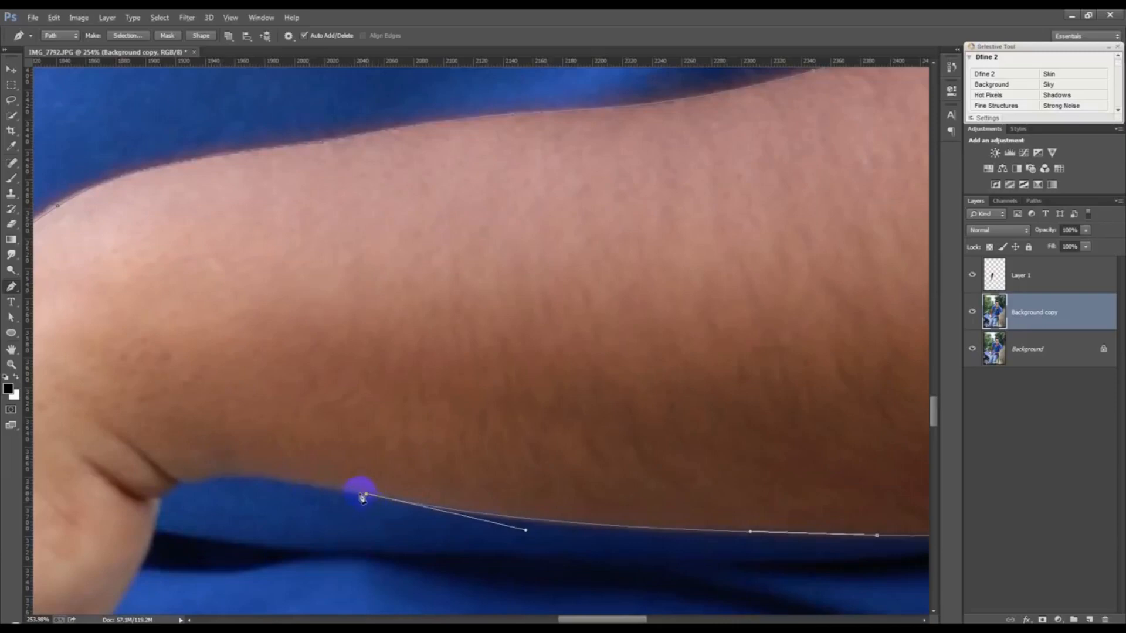
left_click_drag(181, 482, 123, 497)
left_click(179, 480, "alt")
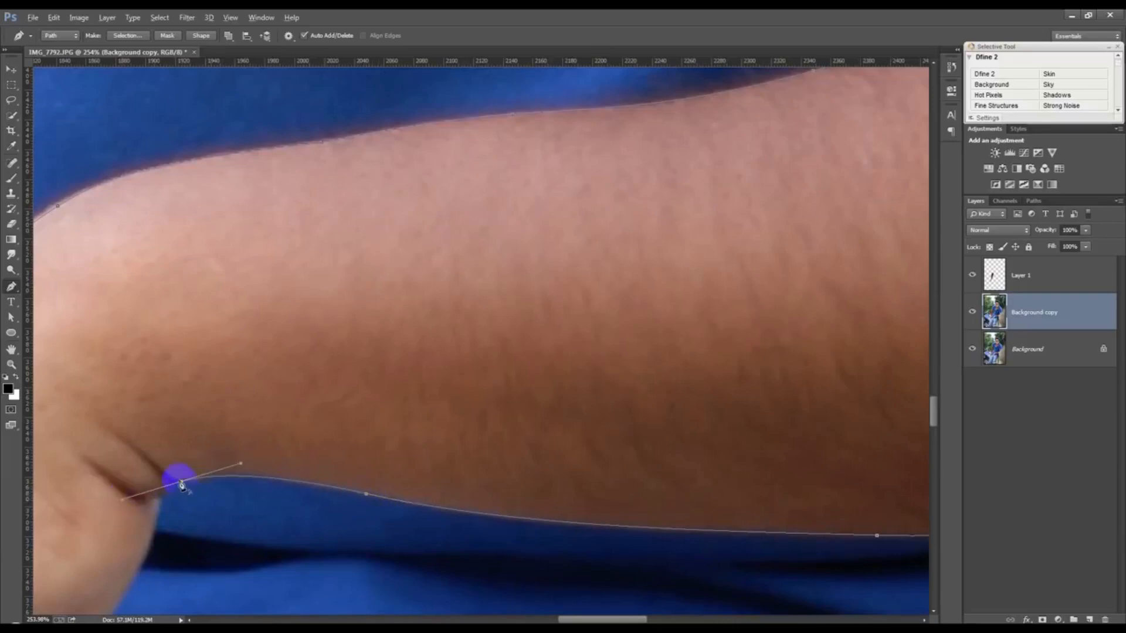
Step: Continue the path around the wrist crease and along the heel of the palm toward the thumb
left_click(156, 497)
left_click_drag(170, 507, 301, 277)
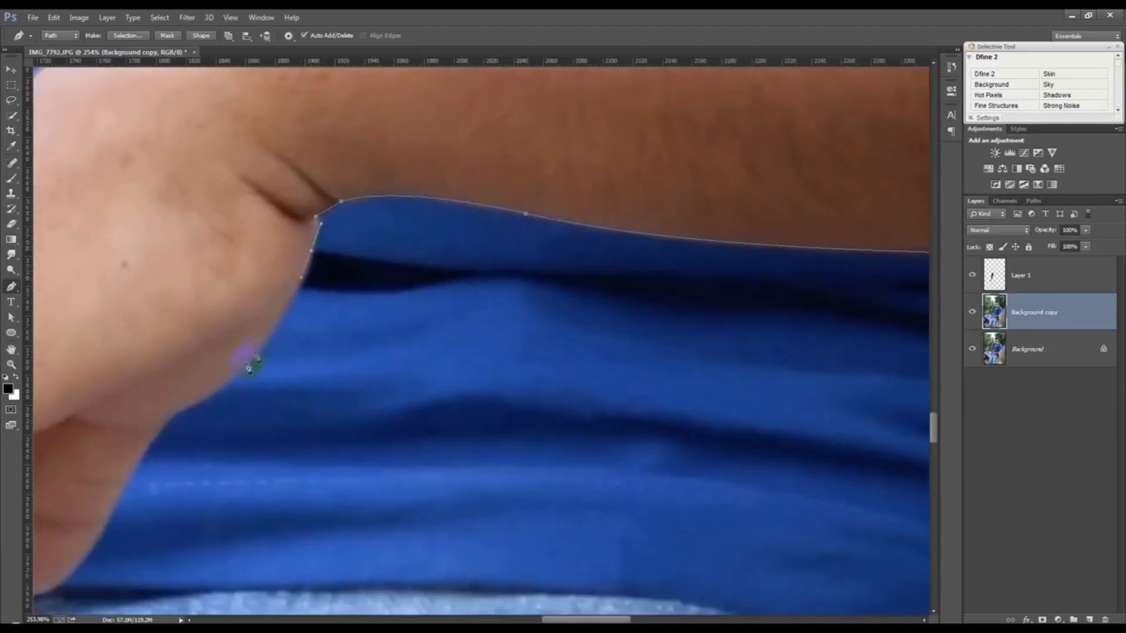
left_click_drag(238, 376, 195, 409)
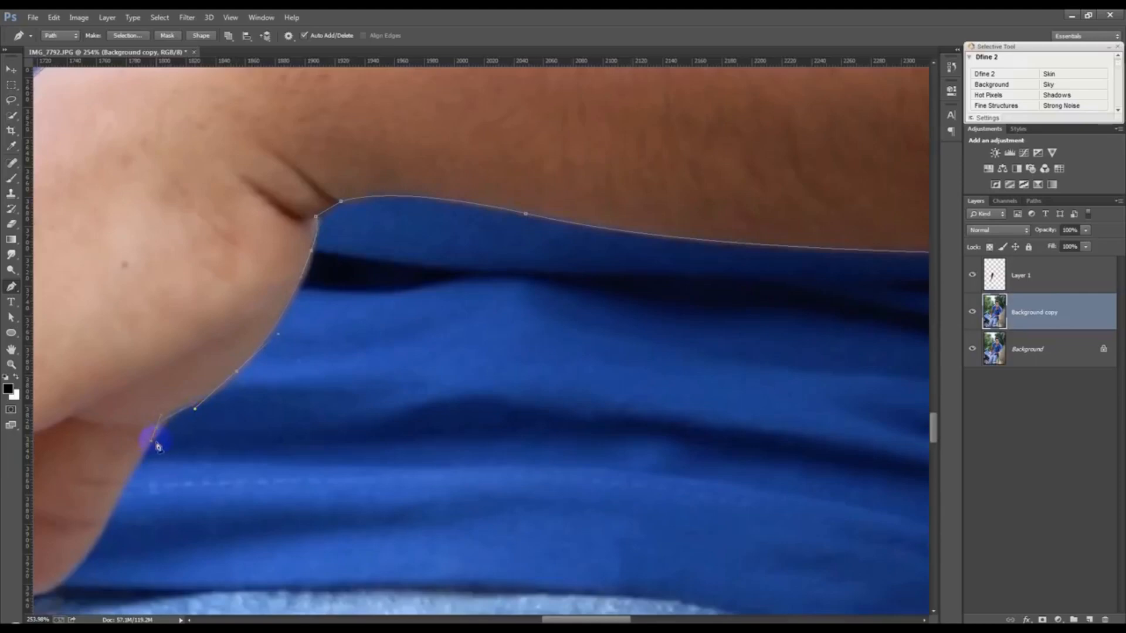
Step: Trace the path down the thumb, around its tip and up to the crook between the thumb and index finger
left_click_drag(152, 439, 137, 465)
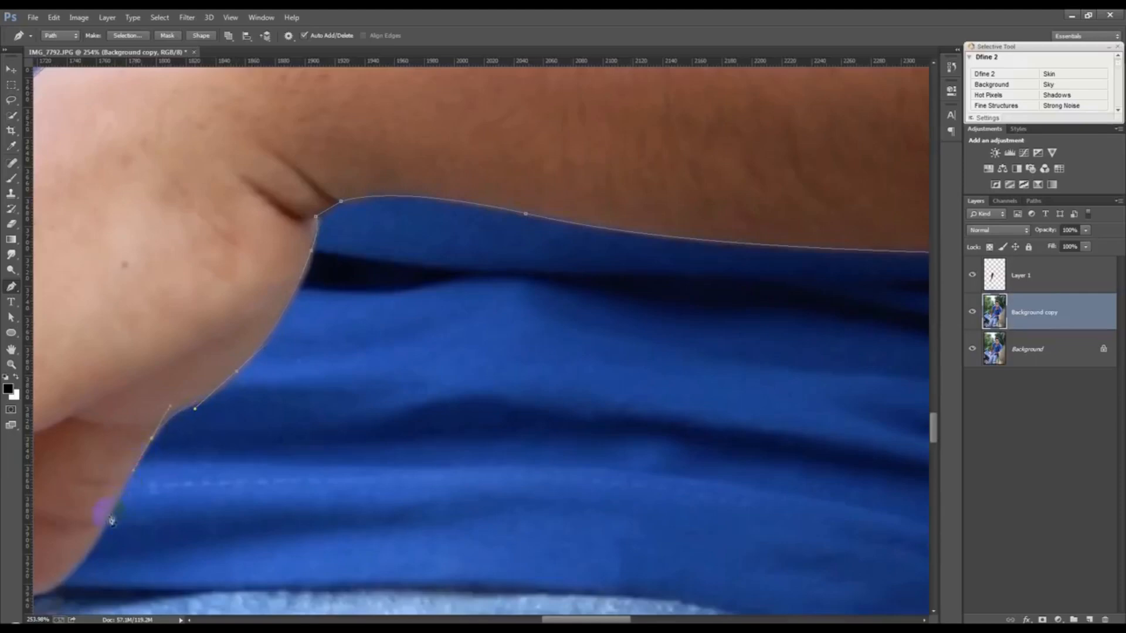
left_click_drag(109, 521, 435, 322)
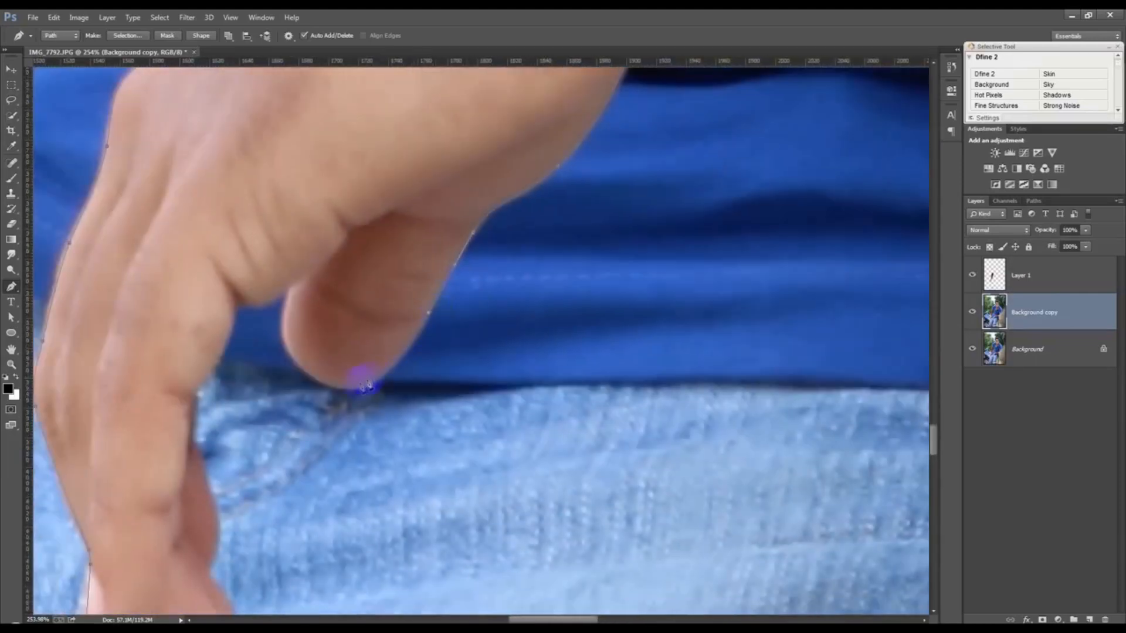
left_click_drag(341, 390, 299, 381)
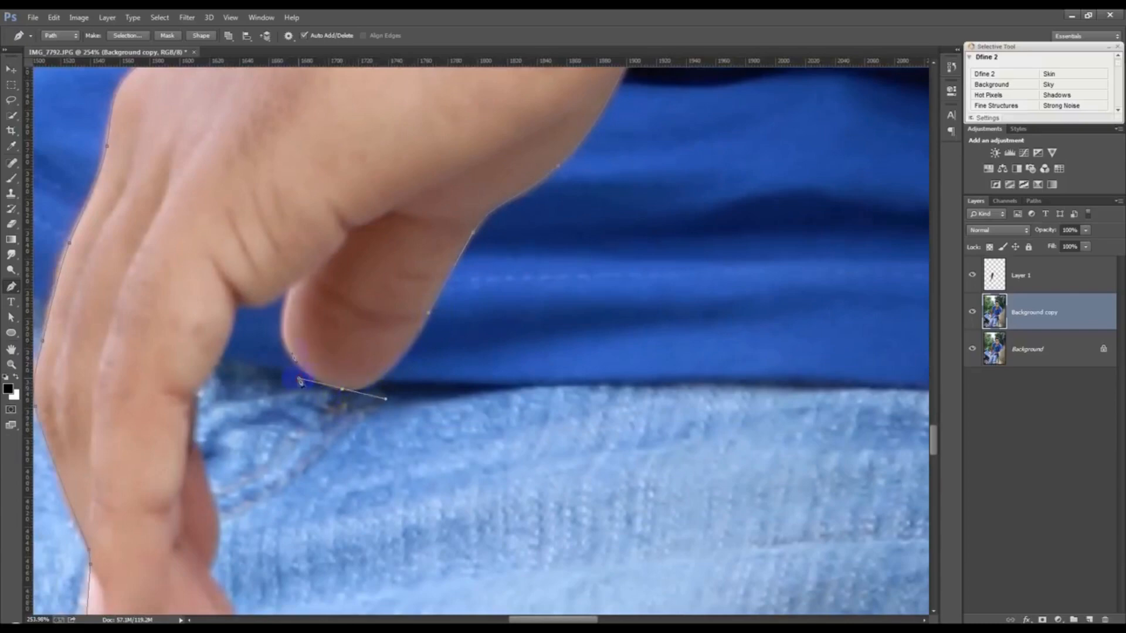
left_click_drag(289, 296, 301, 235)
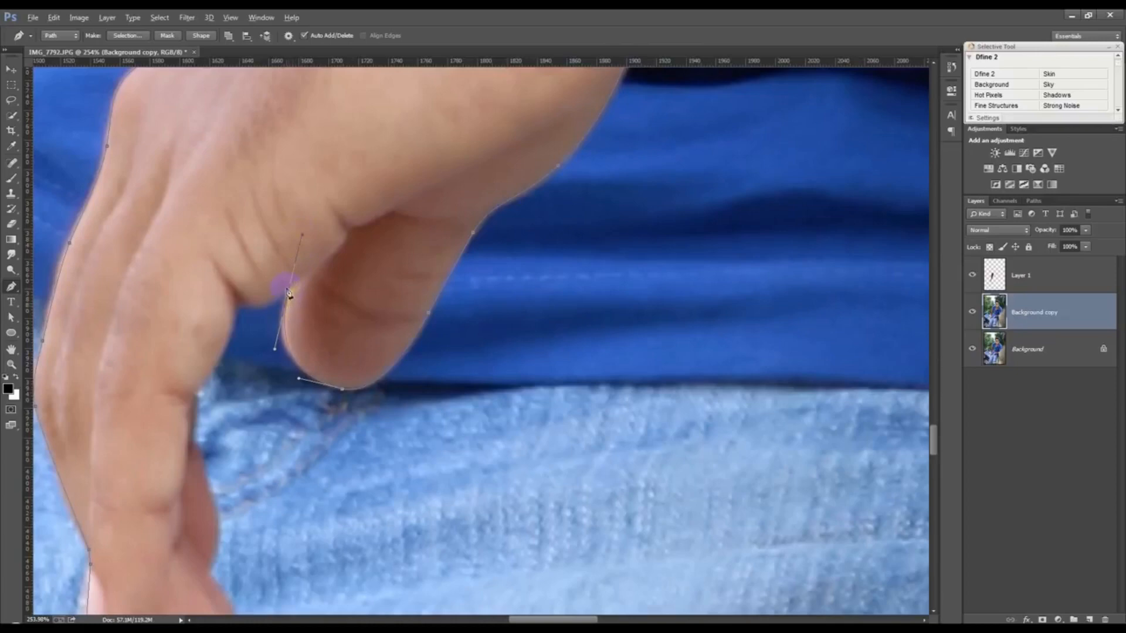
left_click(248, 305)
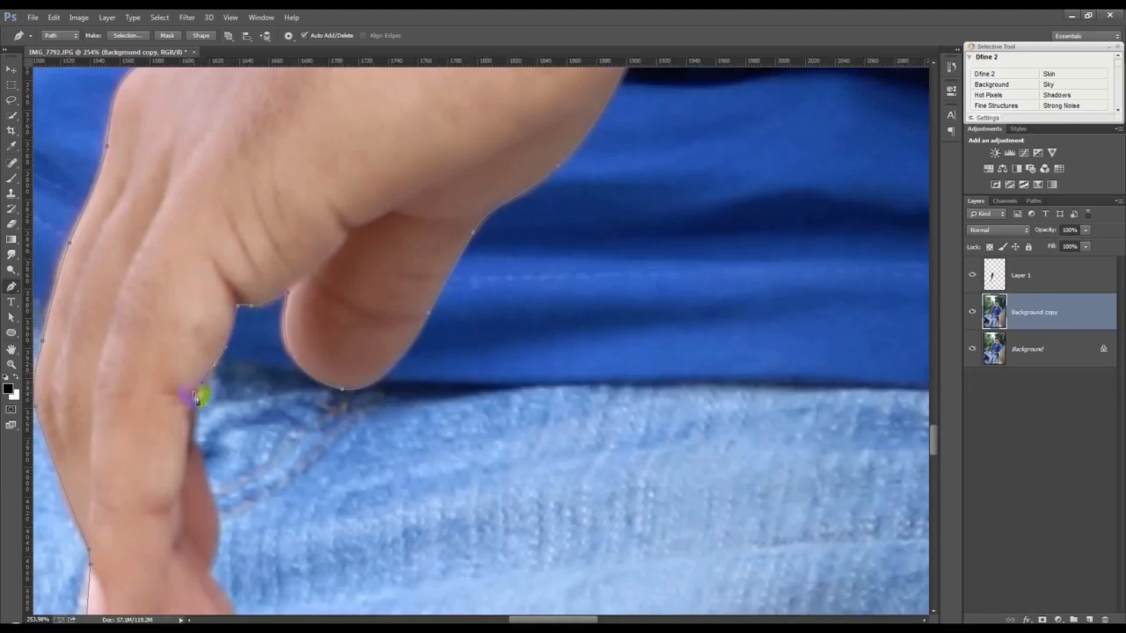
Step: Continue the path down the index finger's inner edge and along the finger behind it to the lowest fingertip
left_click_drag(197, 404, 355, 258)
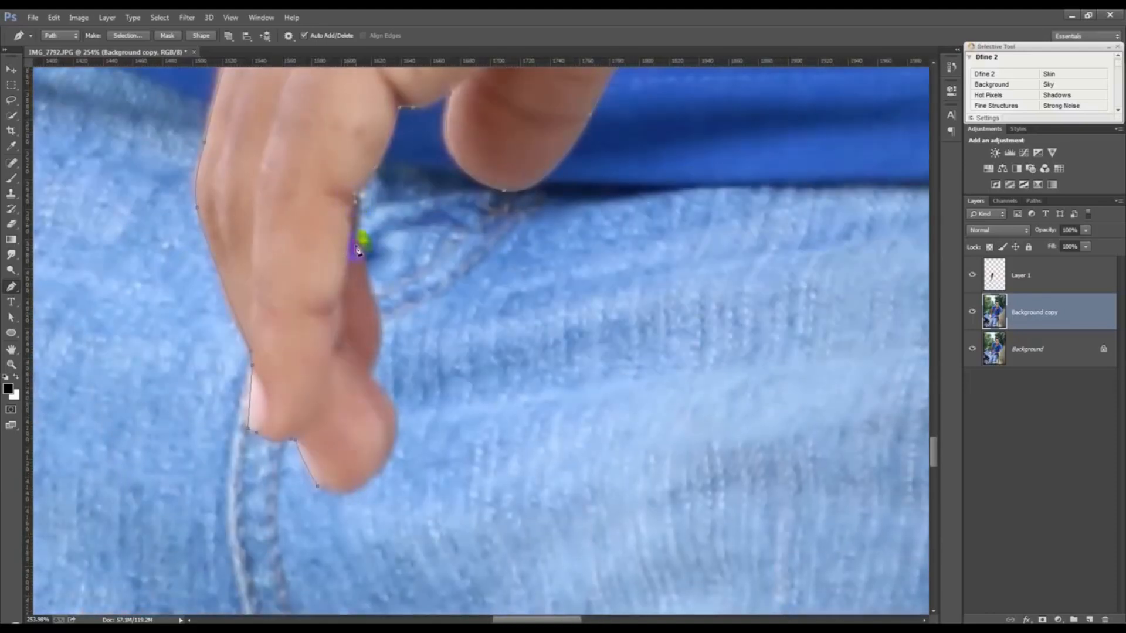
left_click(367, 276)
left_click(379, 317)
left_click(377, 368)
left_click_drag(370, 373, 353, 401)
Step: Round the lowest fingertip with closely spaced anchor points and close the arm-and-hand path at its starting point
left_click(400, 411)
left_click(396, 448)
left_click(386, 461)
left_click(376, 474)
left_click(333, 498)
left_click(316, 491)
left_click_drag(317, 487, 289, 468)
Step: Convert the closed arm path to a selection, feather it and copy the area to its own layer
scroll(387, 424, "down", 8)
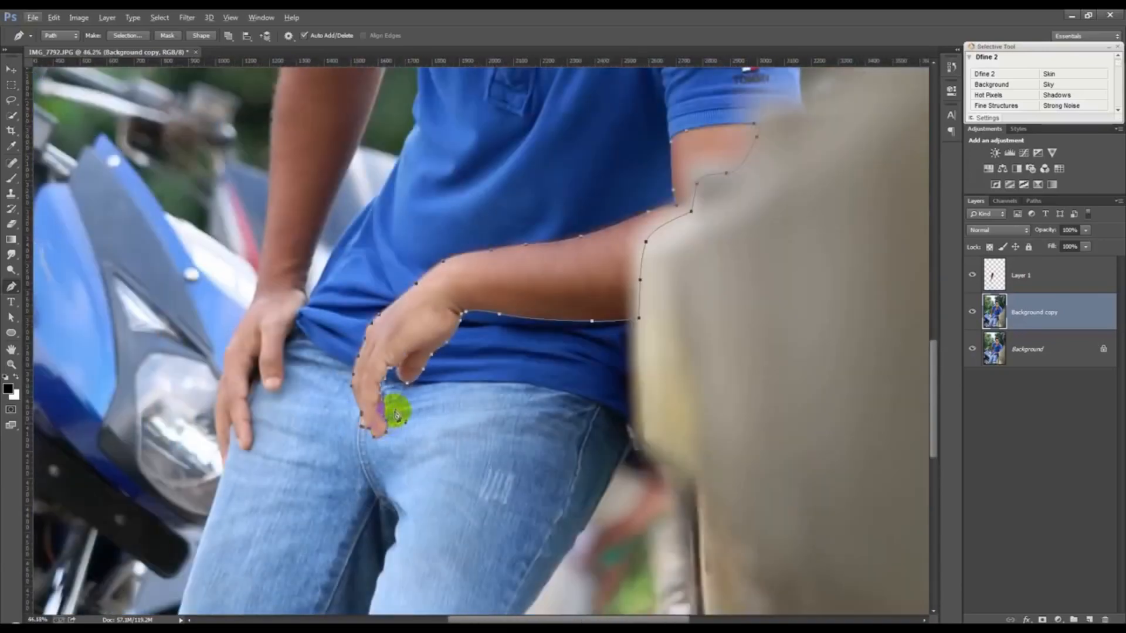
key("ctrl+Return")
left_click(160, 17)
mouse_move(181, 158)
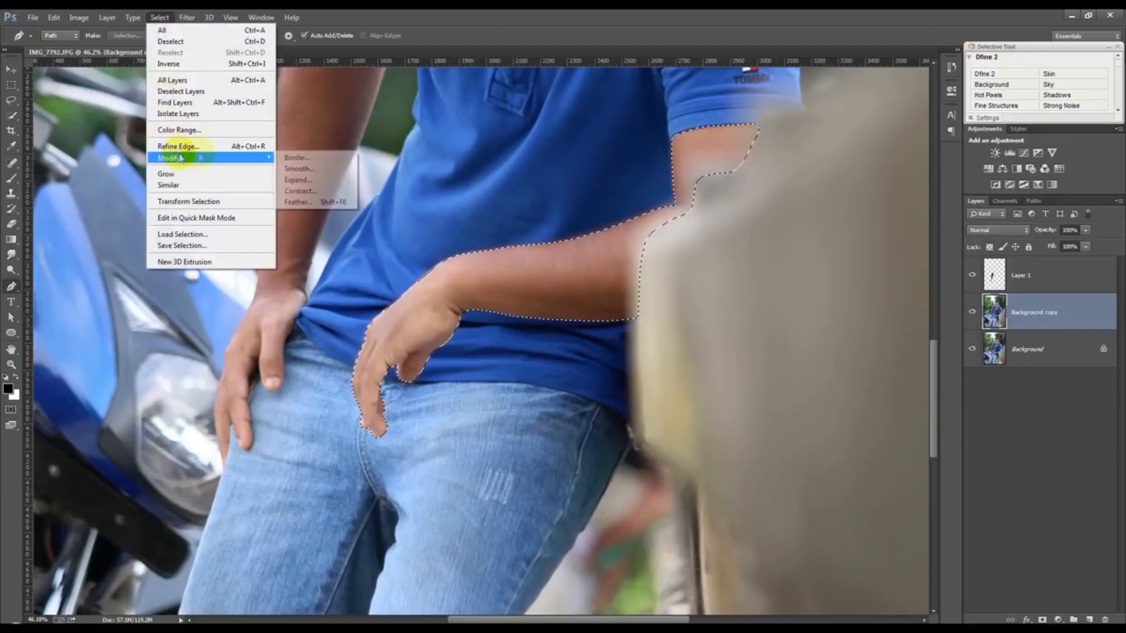
left_click(320, 201)
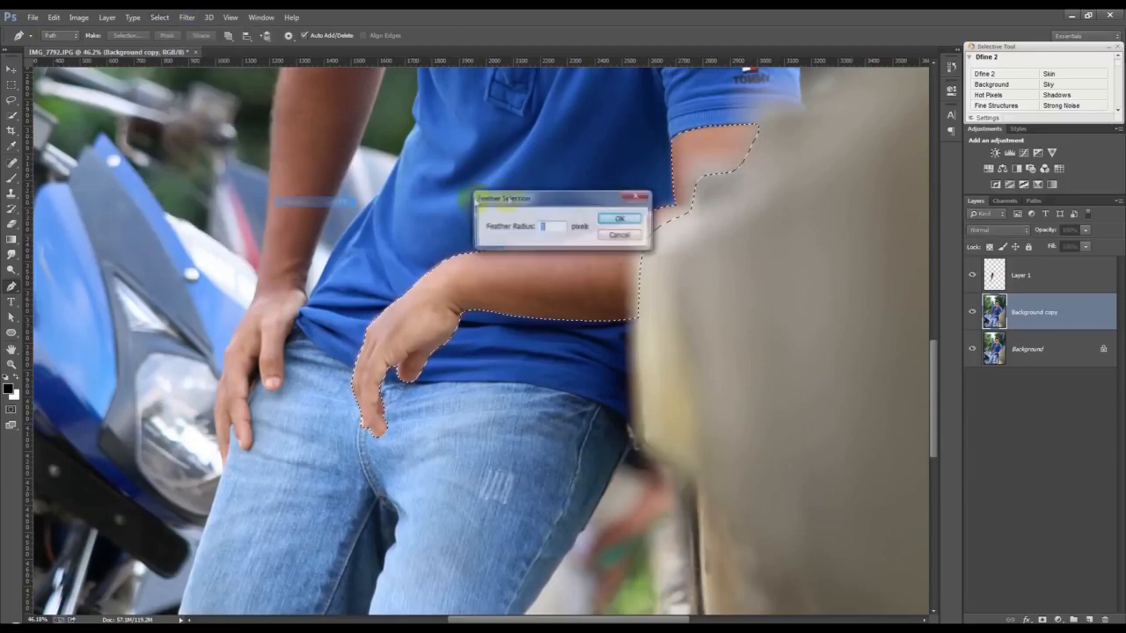
left_click(623, 219)
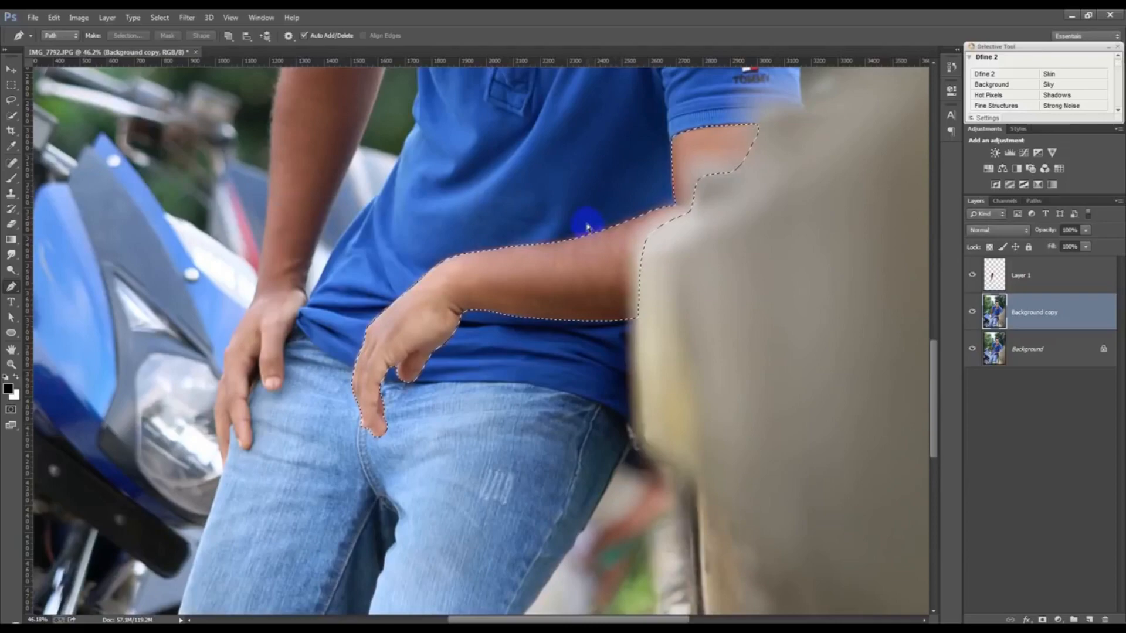
key("ctrl+j")
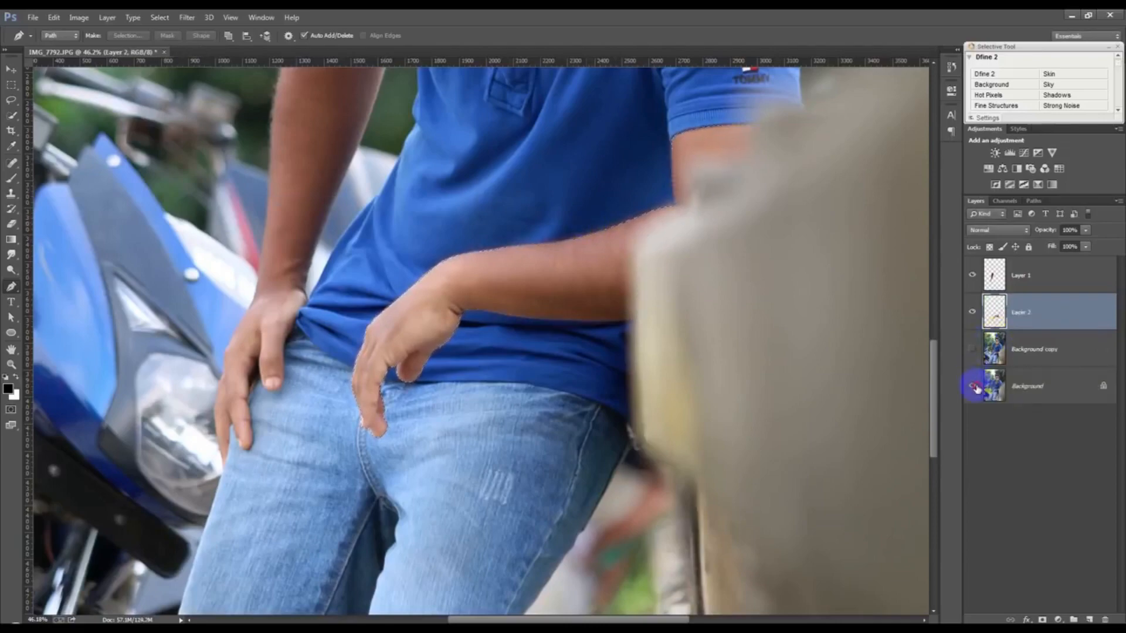
Step: Hide the Background layer, show Background copy and make Background copy the active layer
left_click(974, 387)
left_click(974, 349)
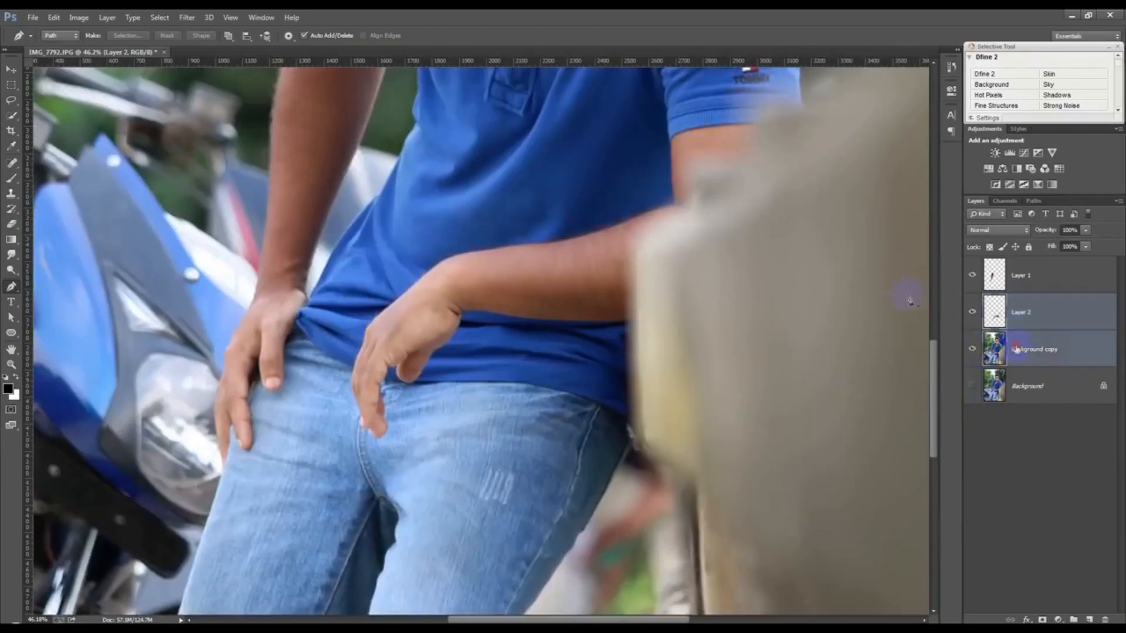
left_click(1033, 349)
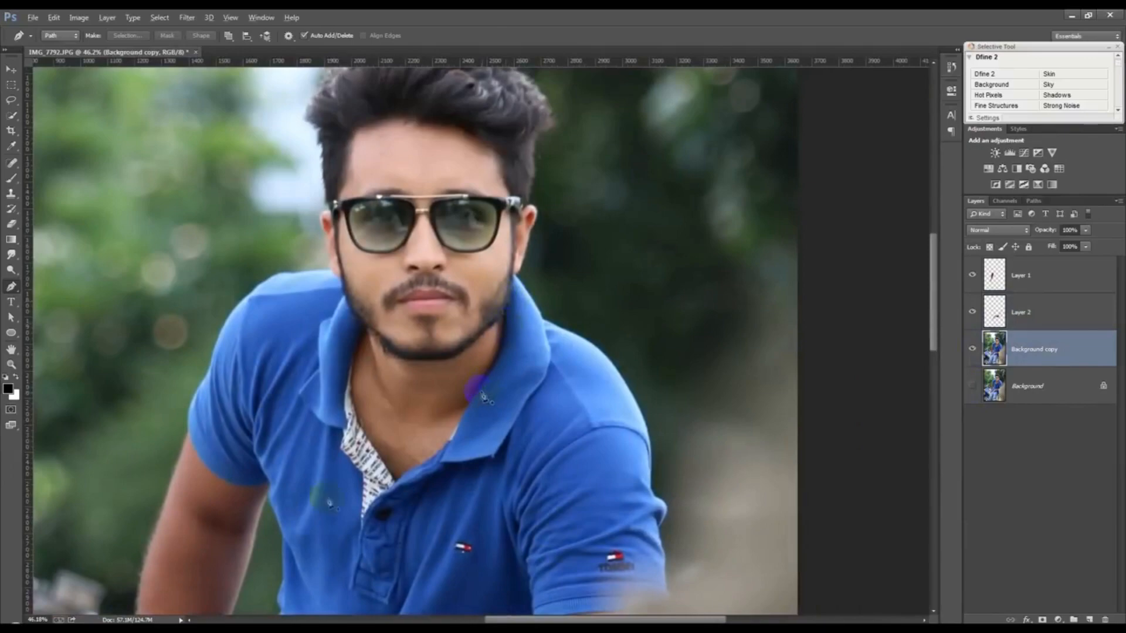
Step: Start a Pen path at the lowest point of the shirt's V-neck and trace the neck's edge along the collar up to the jaw
scroll(405, 463, "up", 8)
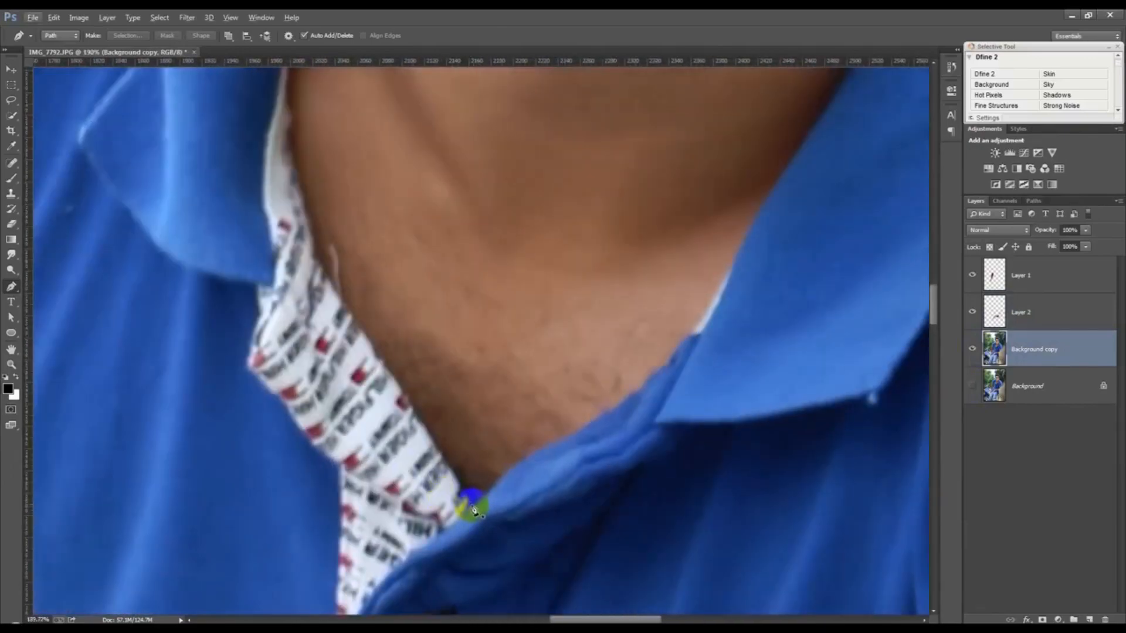
left_click(473, 508)
left_click(358, 329)
left_click(324, 290)
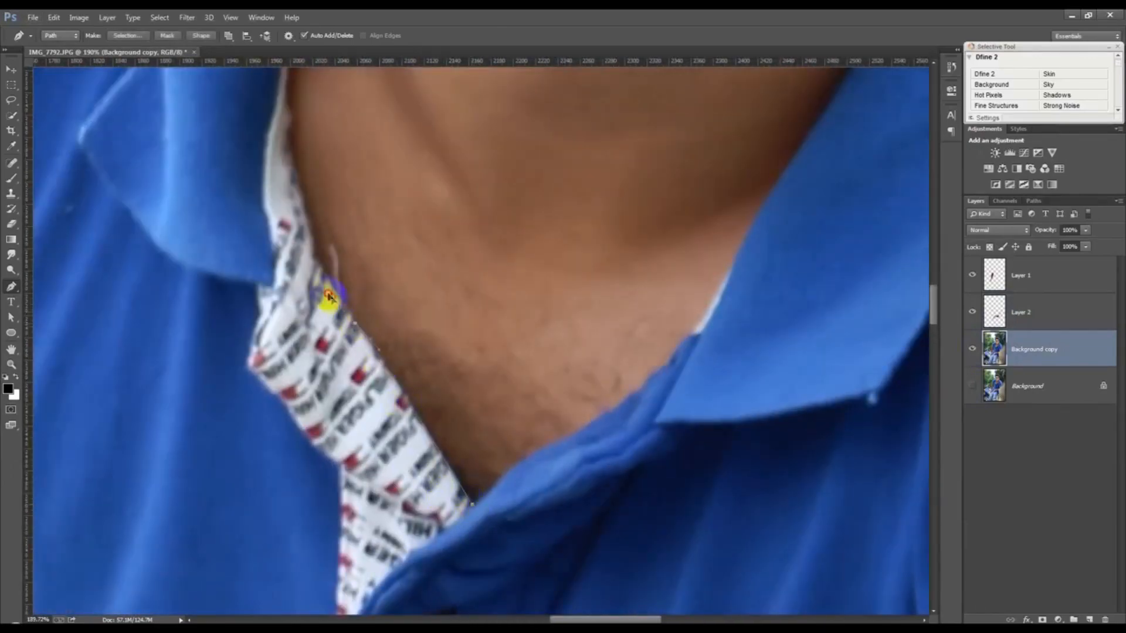
left_click(295, 152)
left_click_drag(290, 128, 269, 310)
left_click(287, 95)
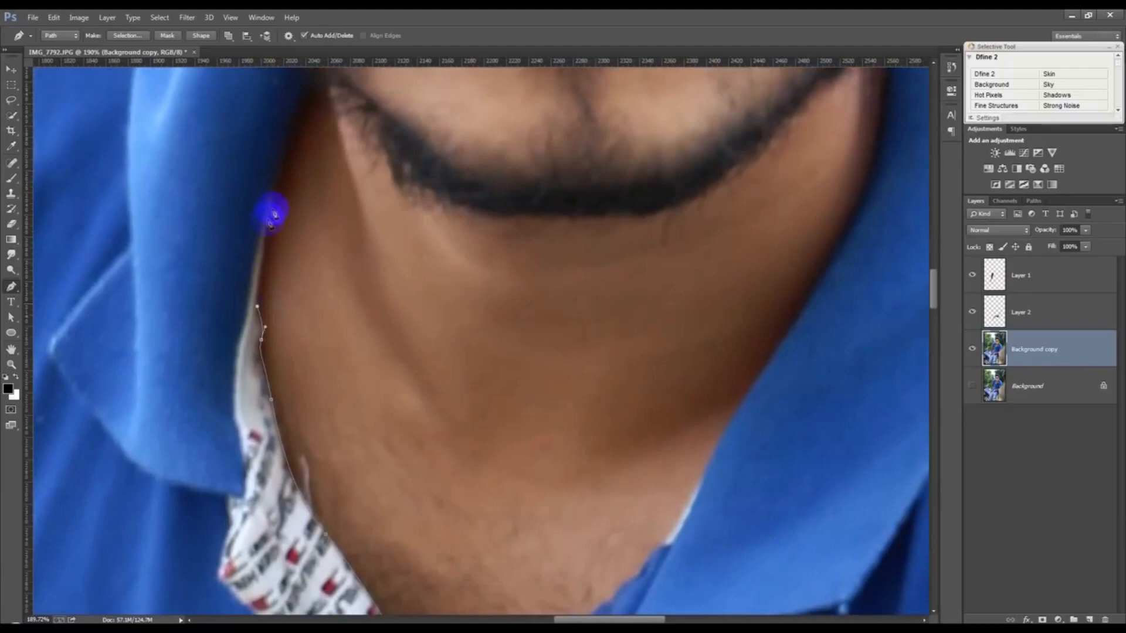
left_click_drag(277, 186, 277, 402)
left_click(278, 370)
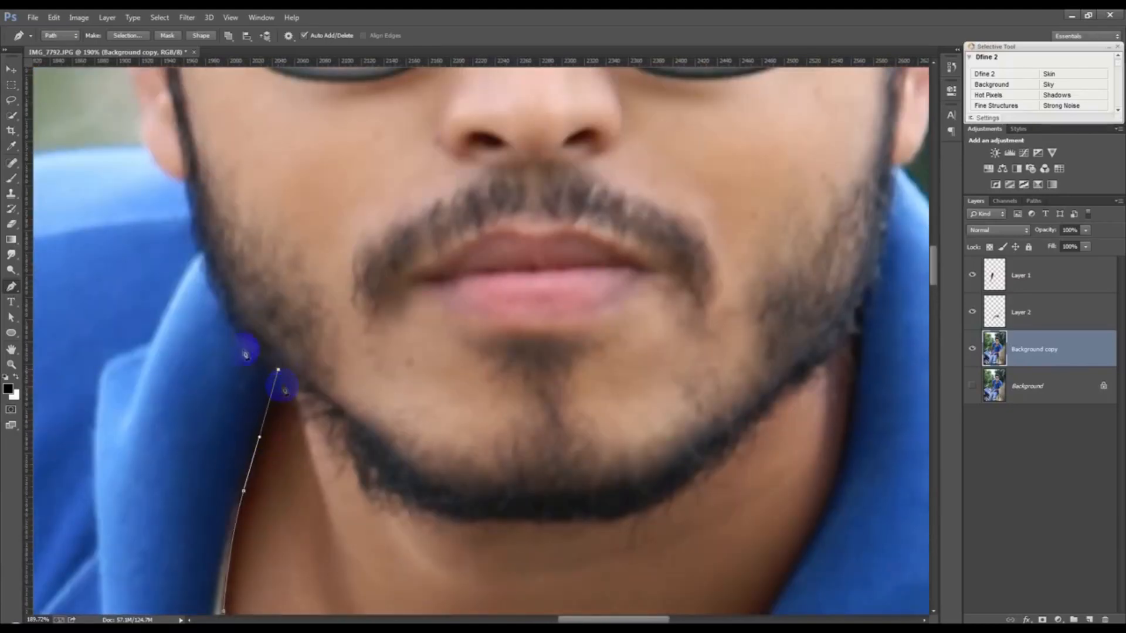
Step: Carry the path up the bearded jawline, around the earlobe and along the outer edge of the ear at the image's left
left_click_drag(197, 228, 333, 487)
left_click_drag(286, 444, 267, 353)
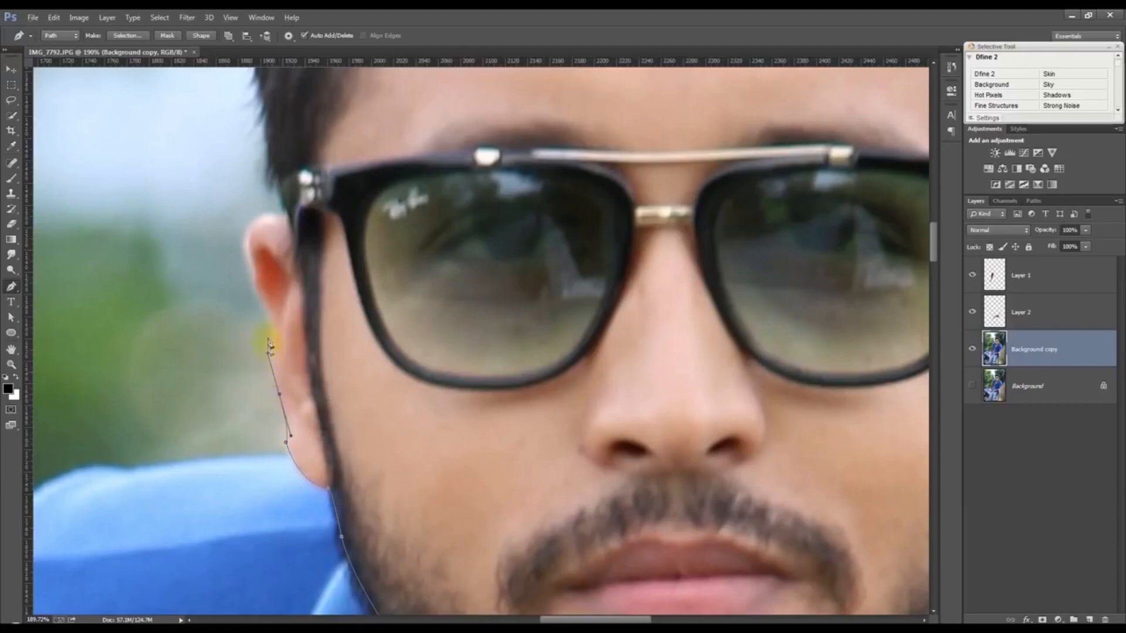
left_click(259, 288)
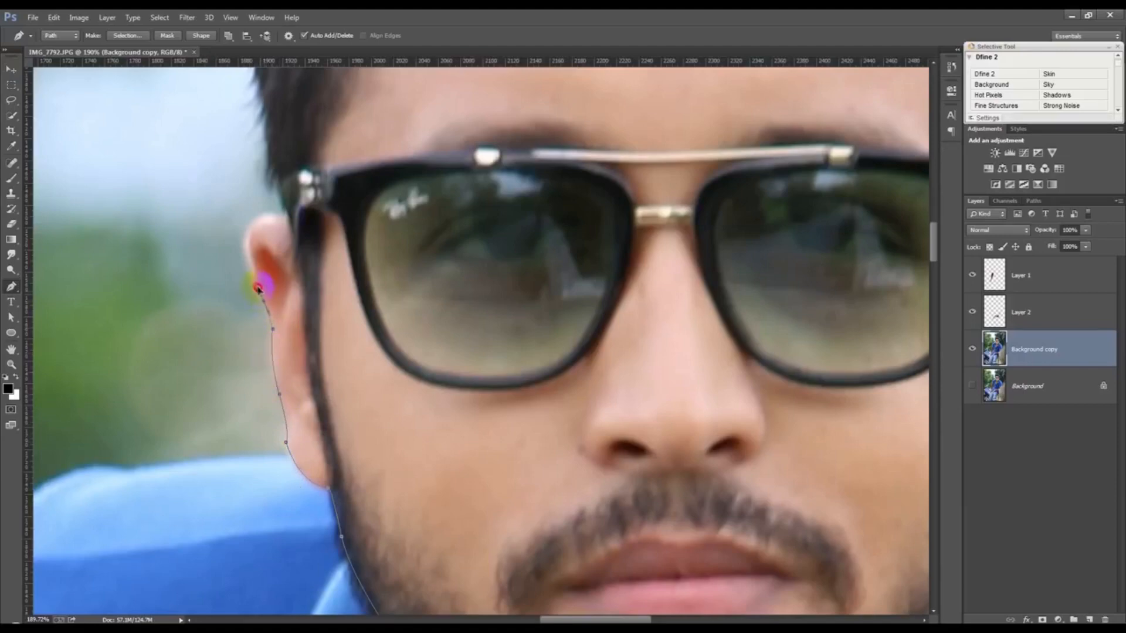
left_click(252, 267)
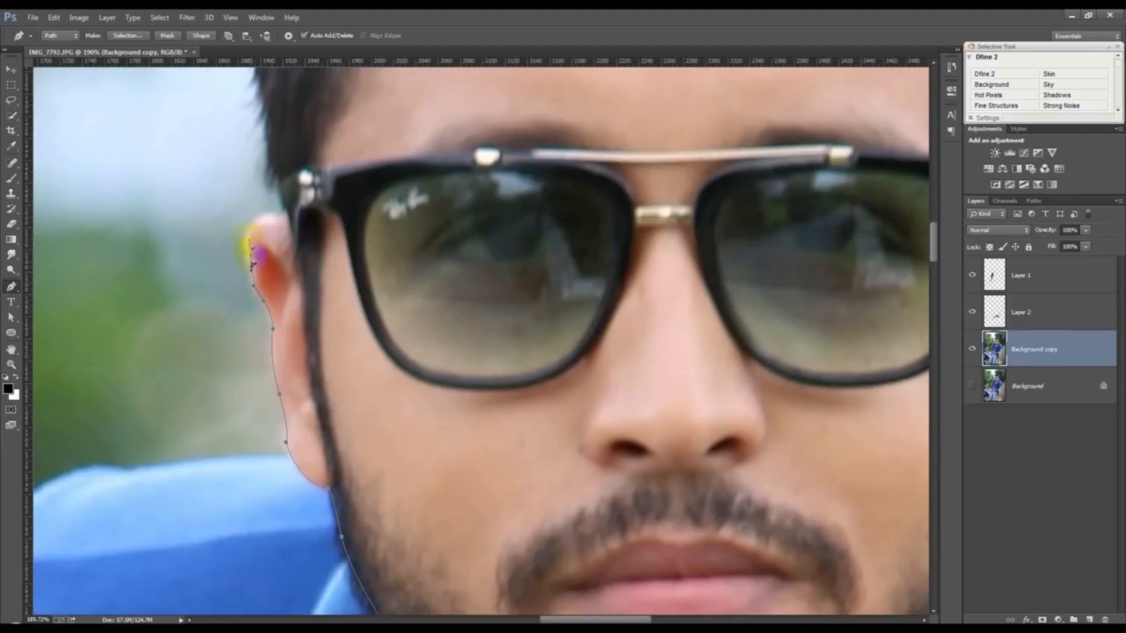
Step: Round the top of the ear with a sharp turn and bring the path down along the sunglasses' temple arm
left_click_drag(282, 220, 328, 235)
key("ctrl+z")
left_click_drag(263, 217, 287, 211)
left_click(263, 217, "alt")
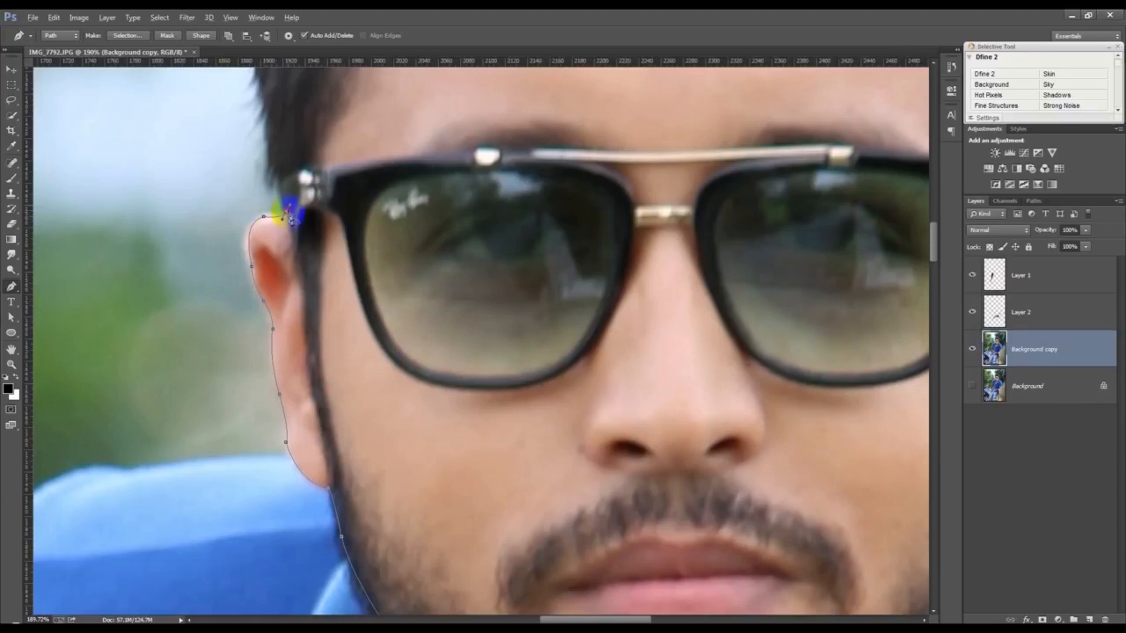
left_click_drag(303, 290, 306, 313)
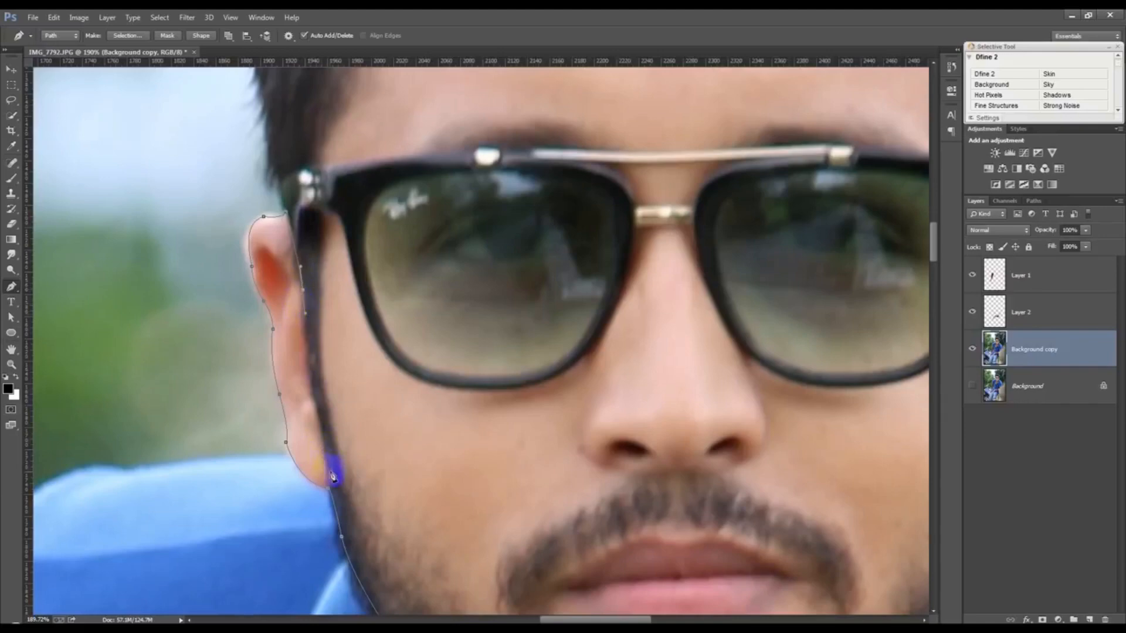
Step: Turn the path at the temple arm's lower end and trace its cheek side back up to the frame
left_click_drag(332, 476, 343, 491)
left_click_drag(320, 346, 349, 259)
left_click(325, 211)
key("ctrl+z")
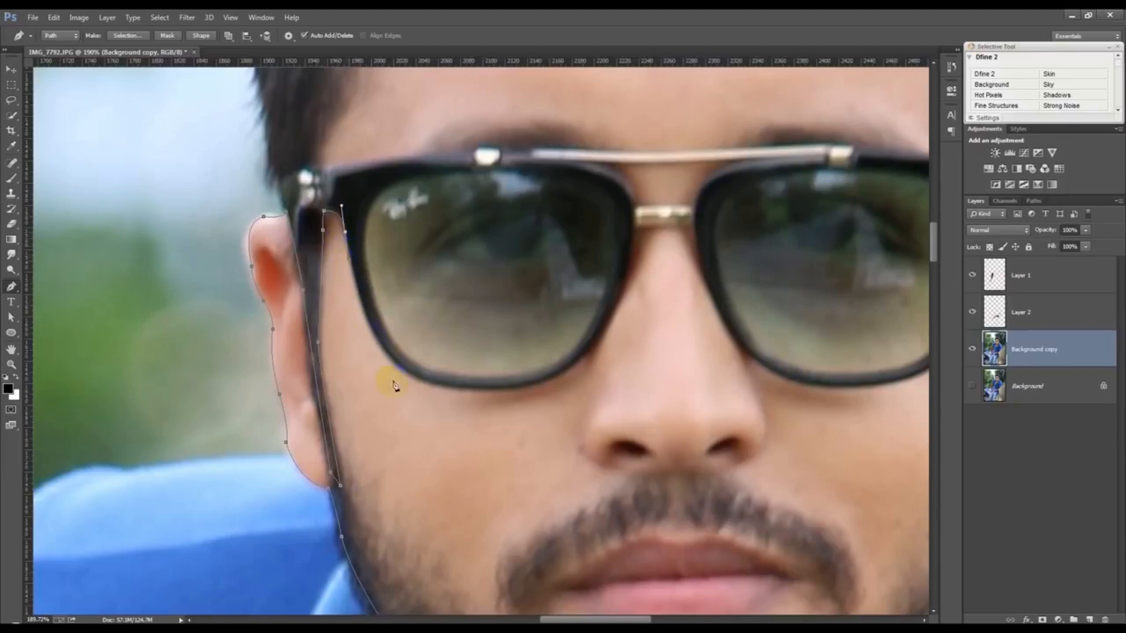
Step: Follow the lower rim of the lens at the image's left to the nose bridge, ending at a corner point
left_click_drag(404, 373, 440, 396)
left_click(578, 371)
left_click_drag(581, 365, 612, 321)
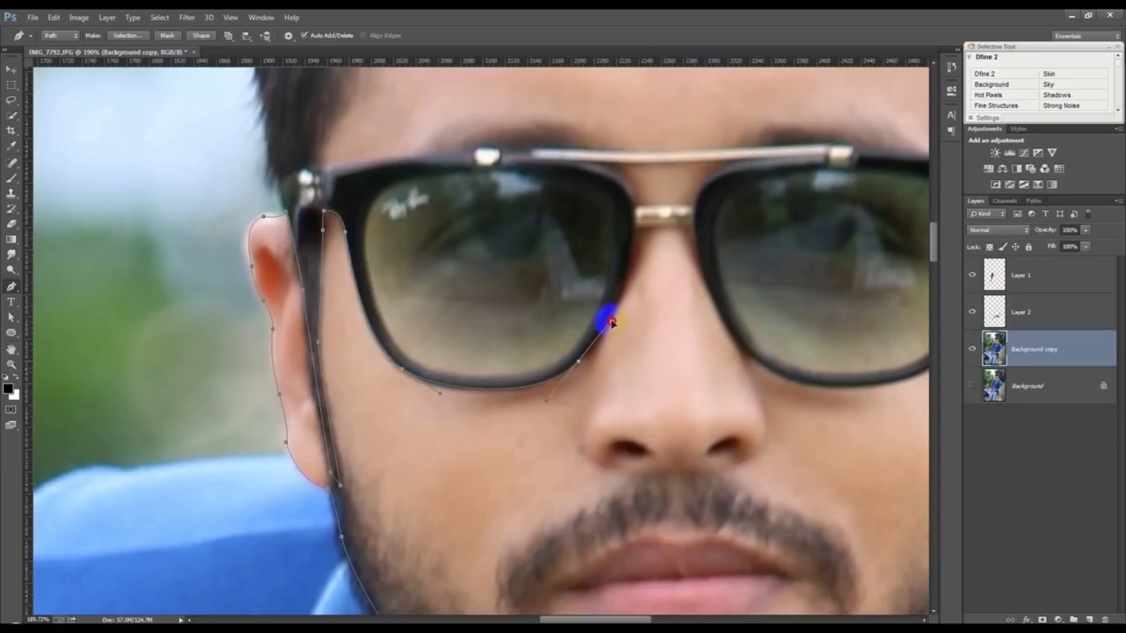
left_click(637, 230)
left_click_drag(636, 231, 645, 177)
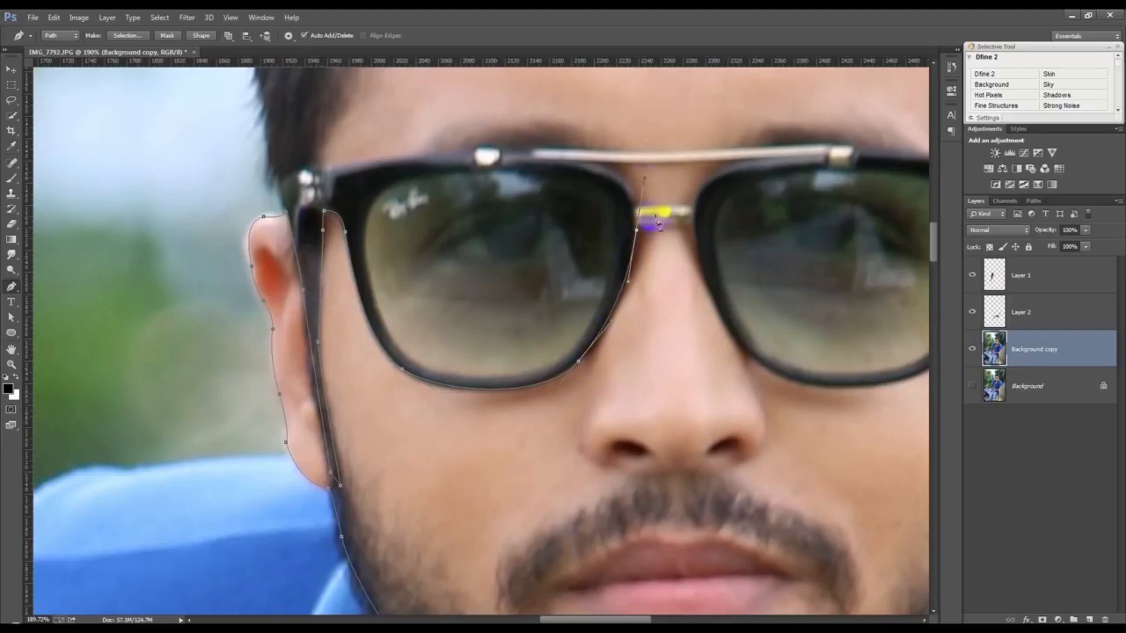
left_click(637, 231, "alt")
Step: Take the path under the nose bridge and around the other lens's lower rim up to the frame hinge
left_click_drag(691, 225, 737, 228)
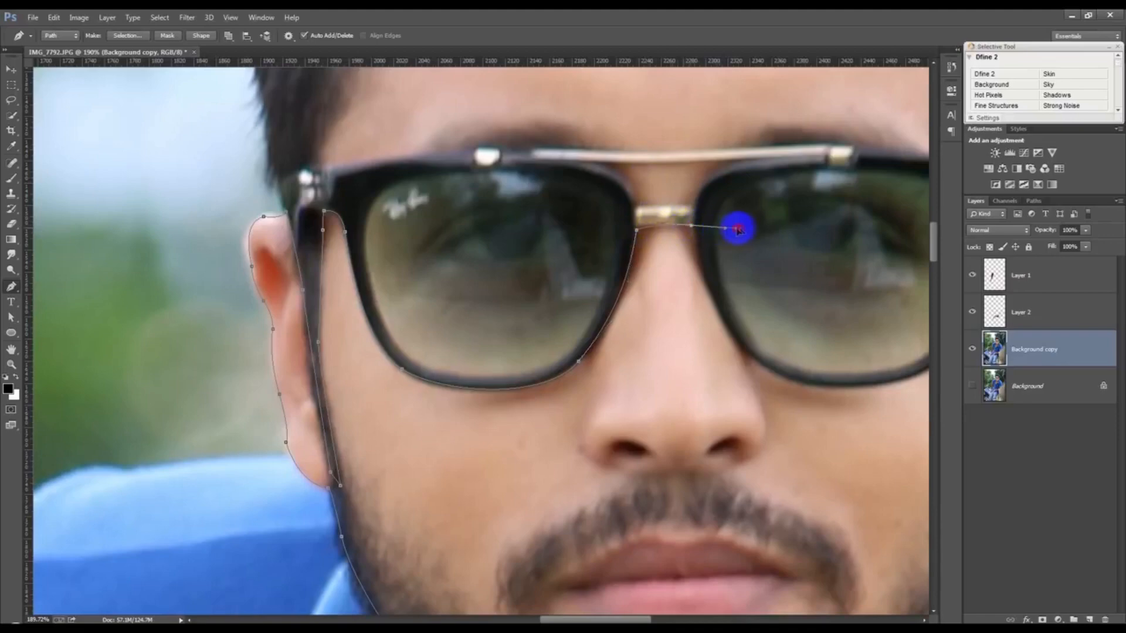
left_click(692, 226, "alt")
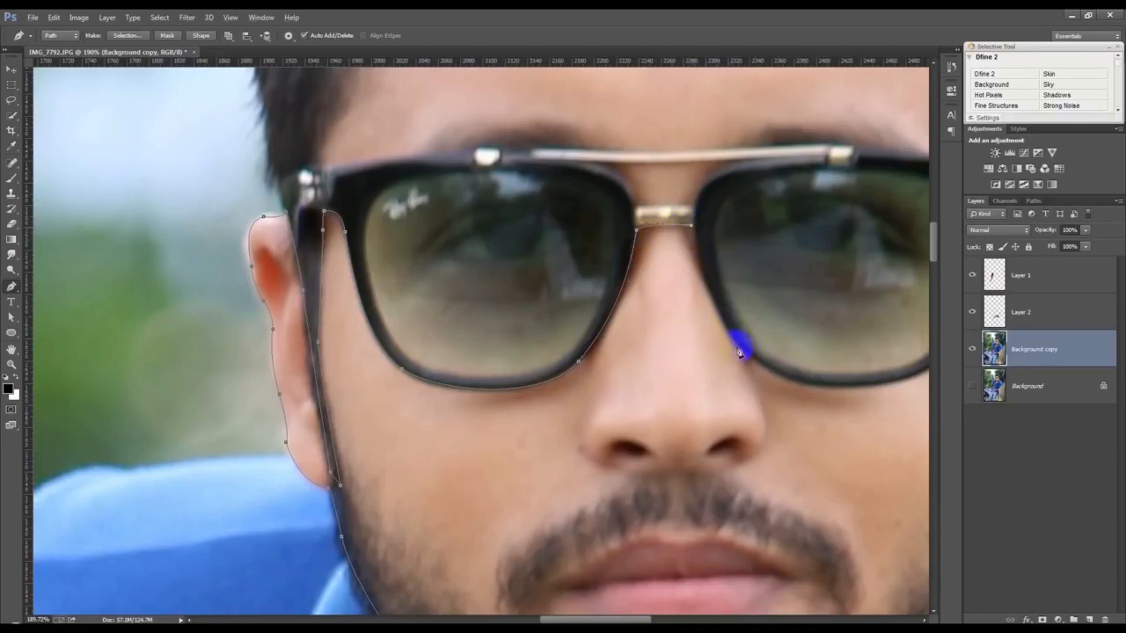
left_click_drag(745, 353, 794, 410)
left_click_drag(597, 336, 337, 230)
left_click_drag(662, 272, 686, 253)
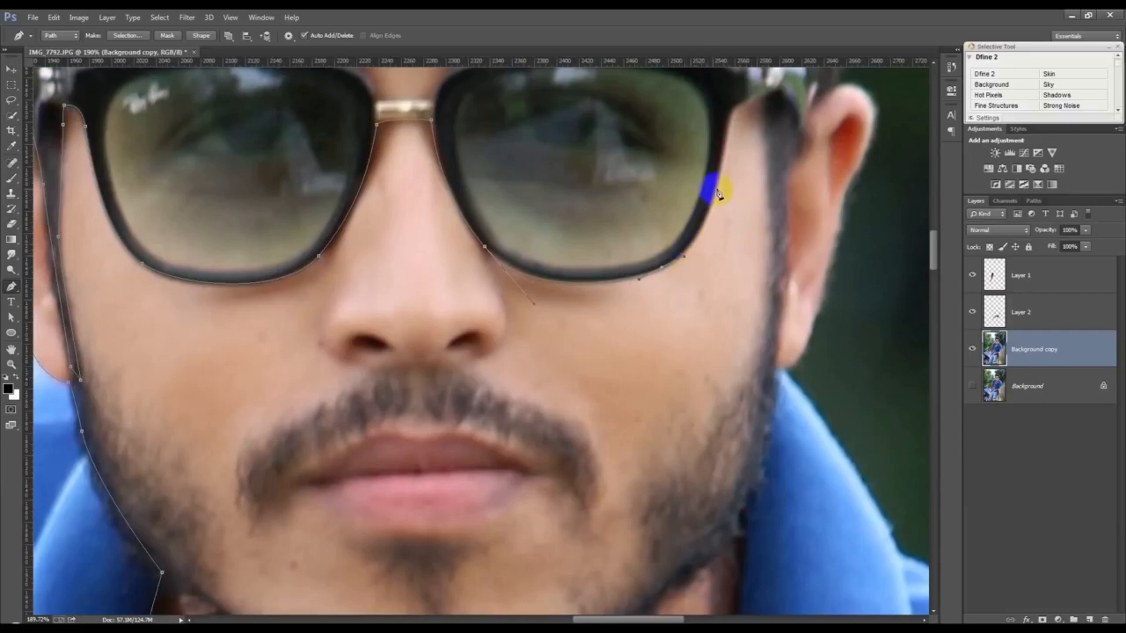
mouse_move(718, 185)
left_mouse_down()
mouse_move(722, 143)
mouse_move(749, 105)
mouse_move(772, 97)
left_mouse_up()
Step: Trace down the inner side of the second temple arm to the earlobe at the image's right
left_click_drag(770, 317, 759, 376)
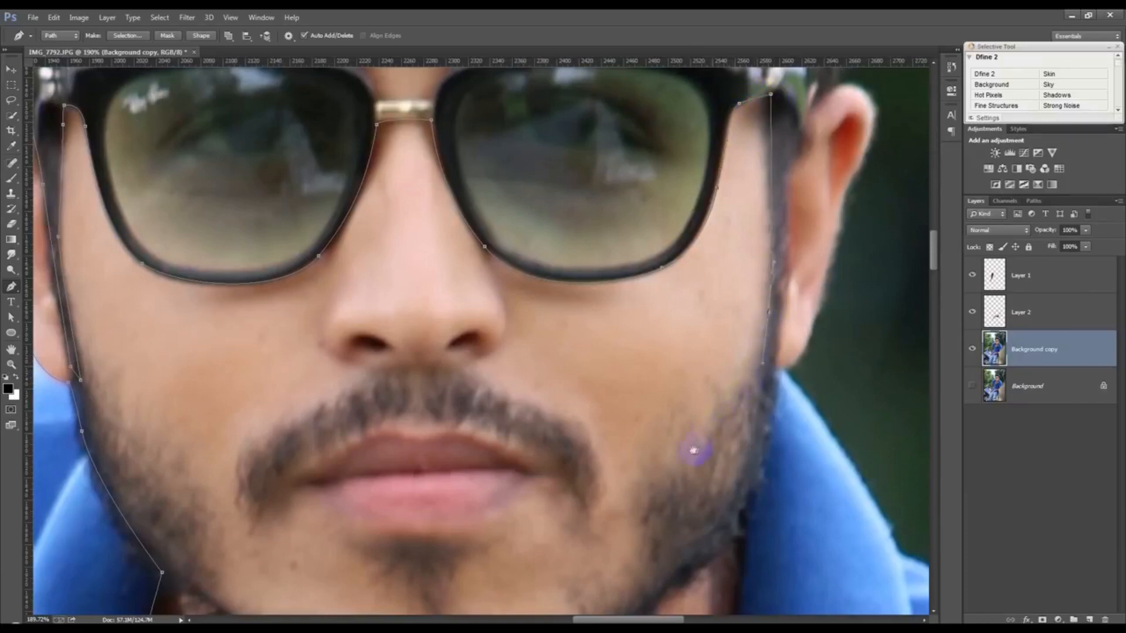
left_click_drag(695, 451, 651, 357)
scroll(626, 401, "down", 5)
scroll(626, 402, "up", 3)
key("alt")
left_click(716, 289)
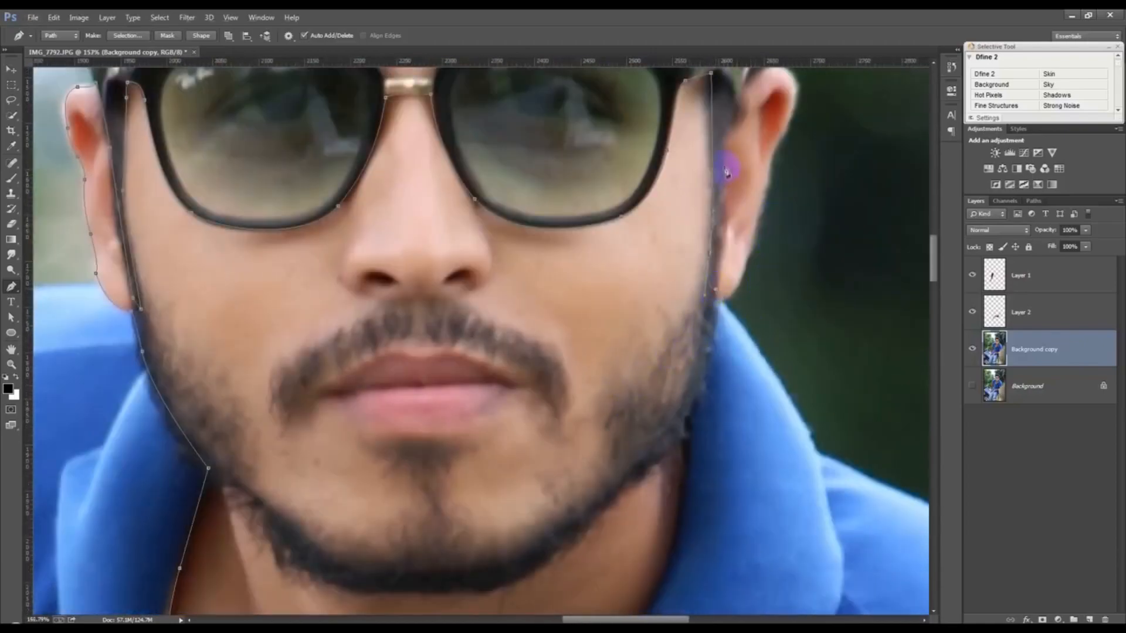
Step: Run the path up behind the temple arm and around the outer ear back to the earlobe, ending at a corner point
scroll(727, 147, "up", 4)
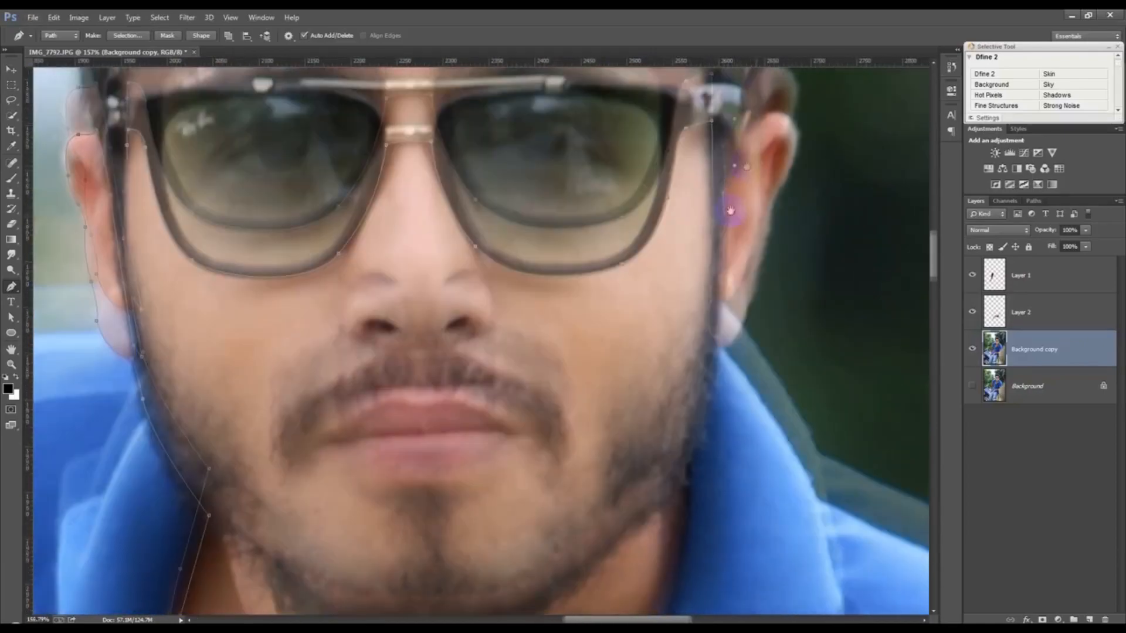
left_click_drag(727, 195, 770, 246)
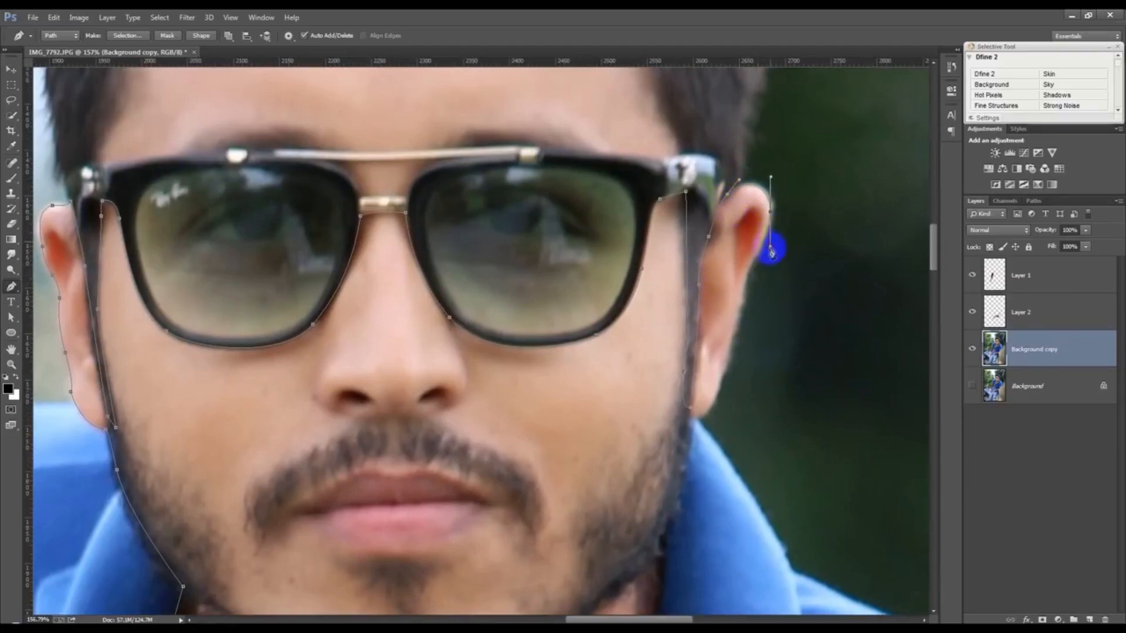
left_click_drag(745, 284, 728, 359)
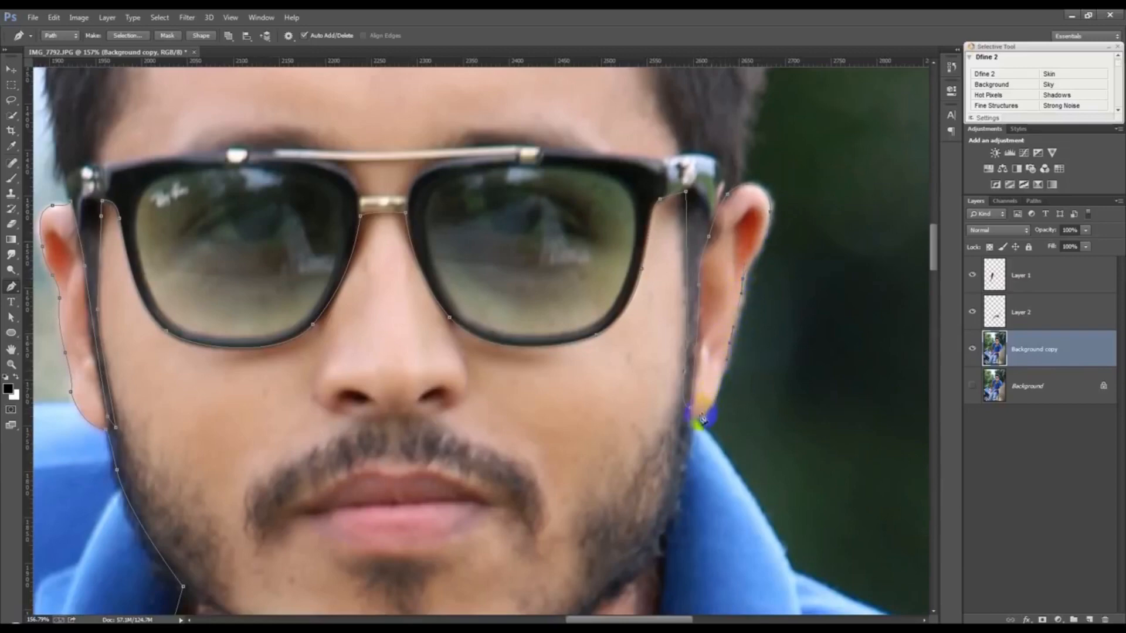
left_click_drag(692, 420, 671, 420)
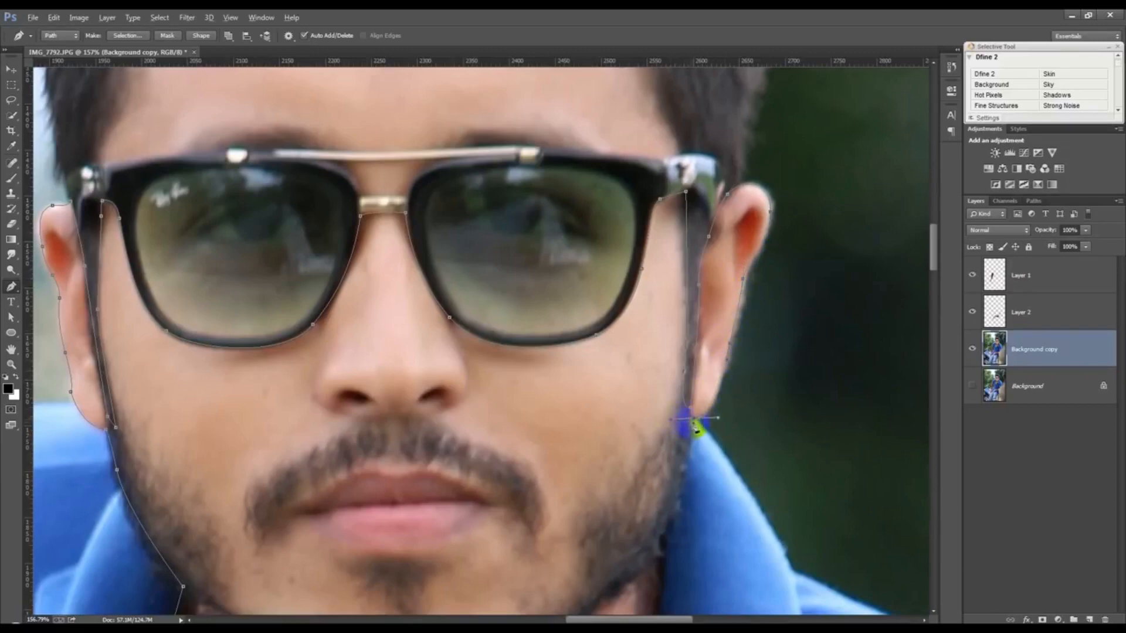
left_click(691, 421)
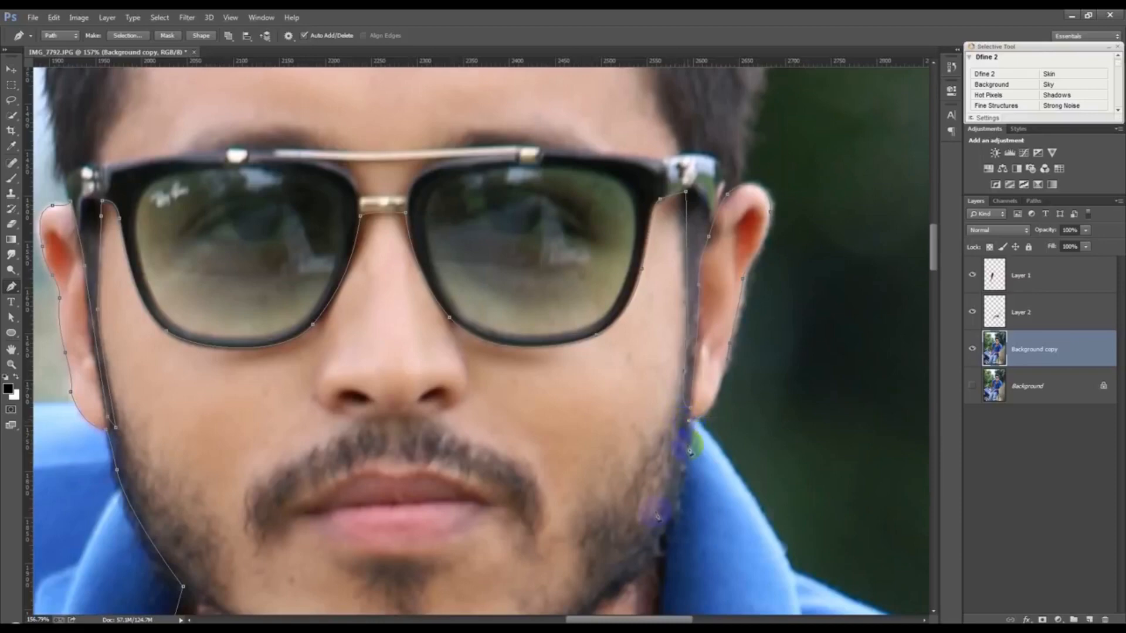
Step: Trace from the earlobe down the jaw and inner collar edge to the V of the neckline, closing the face path
left_click(659, 539)
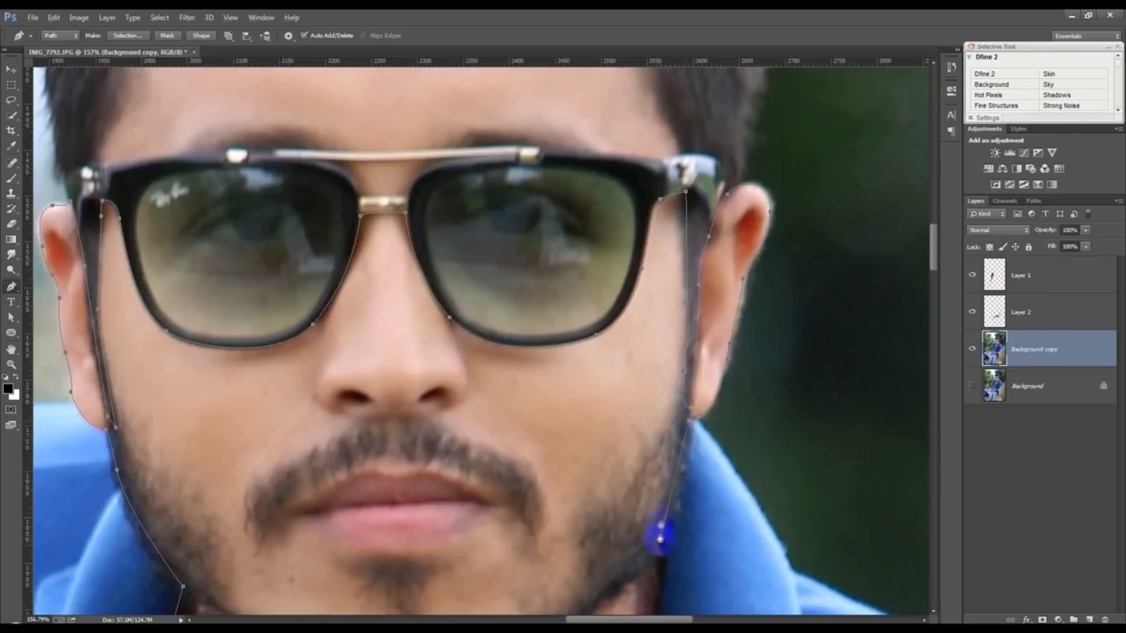
left_click_drag(661, 539, 660, 268)
left_click_drag(642, 416, 733, 151)
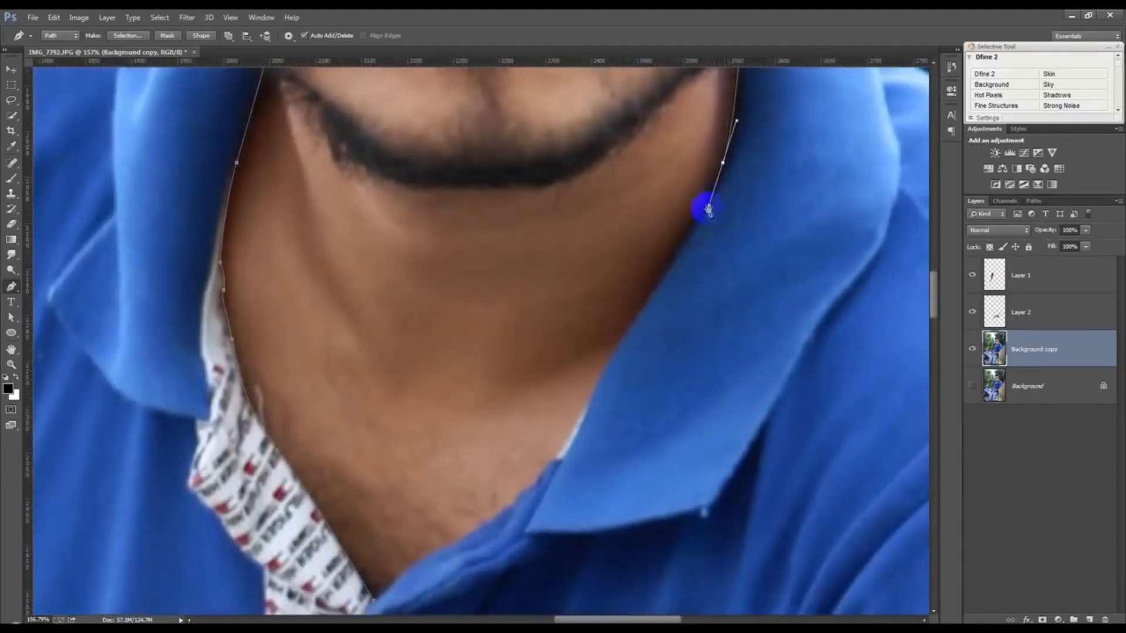
left_click_drag(617, 348, 600, 376)
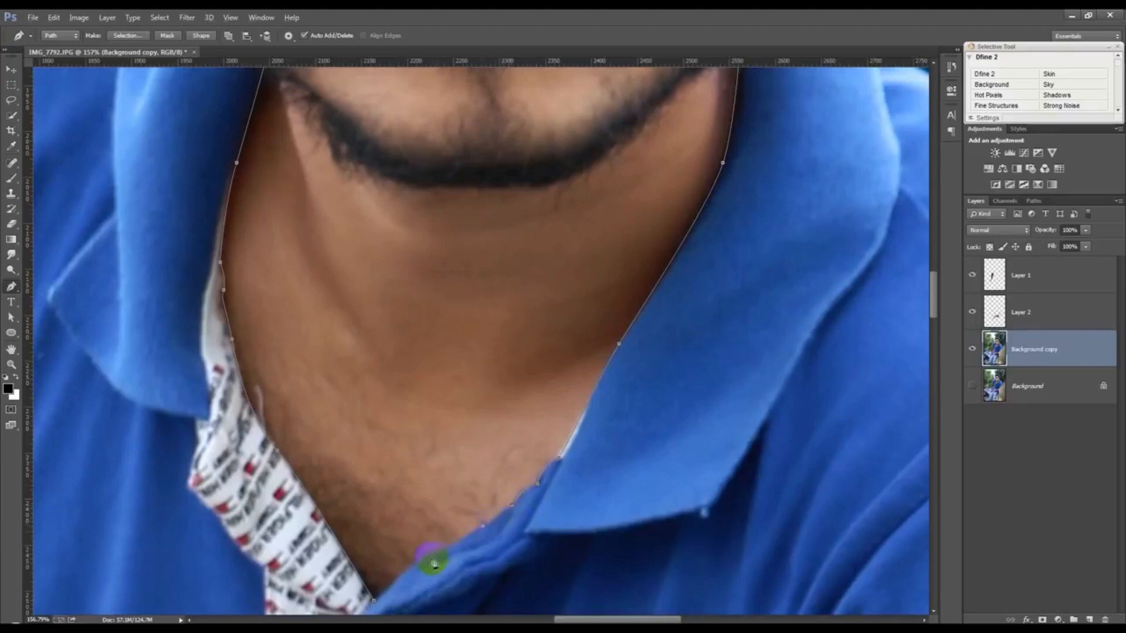
left_click(378, 600)
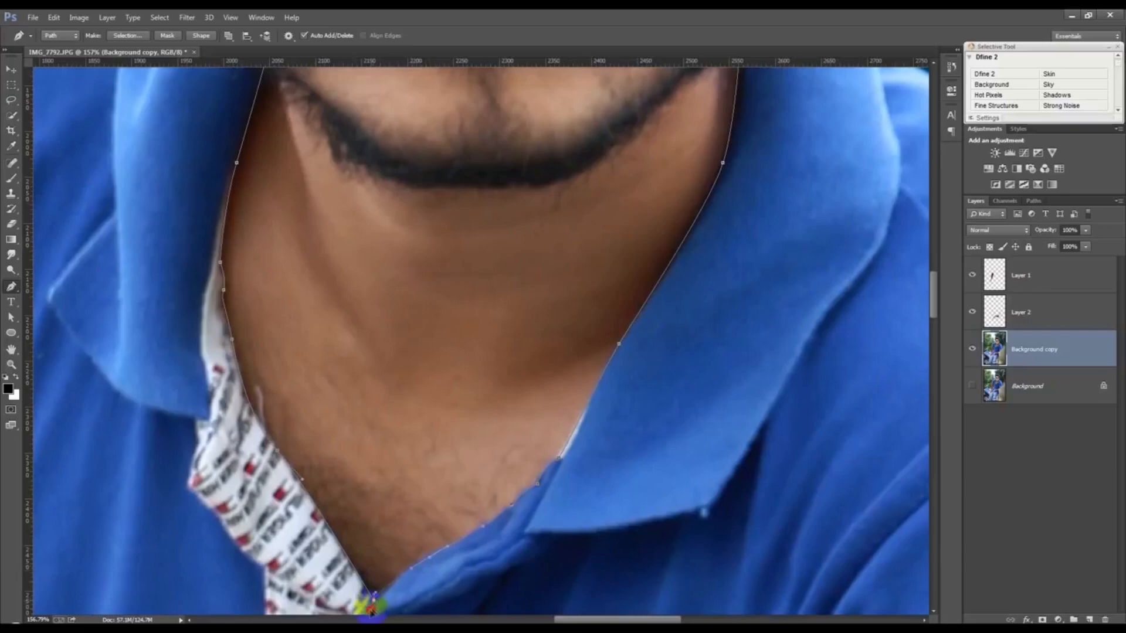
Step: Convert the face-and-neck path to a selection and copy it to a new layer
scroll(405, 548, "down", 6)
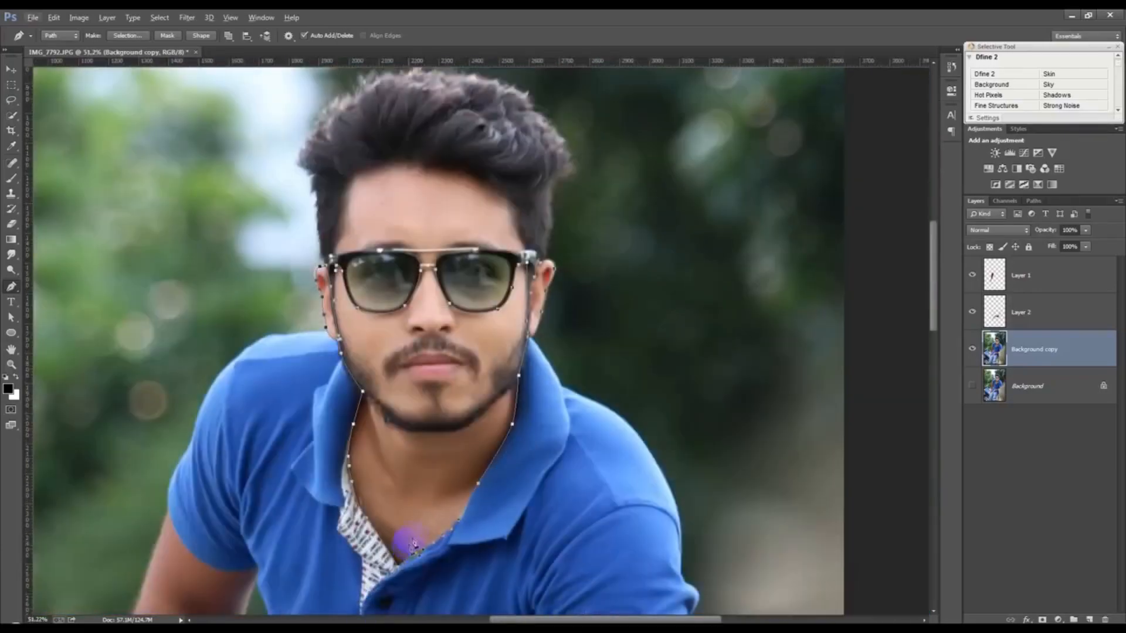
key("ctrl+Return")
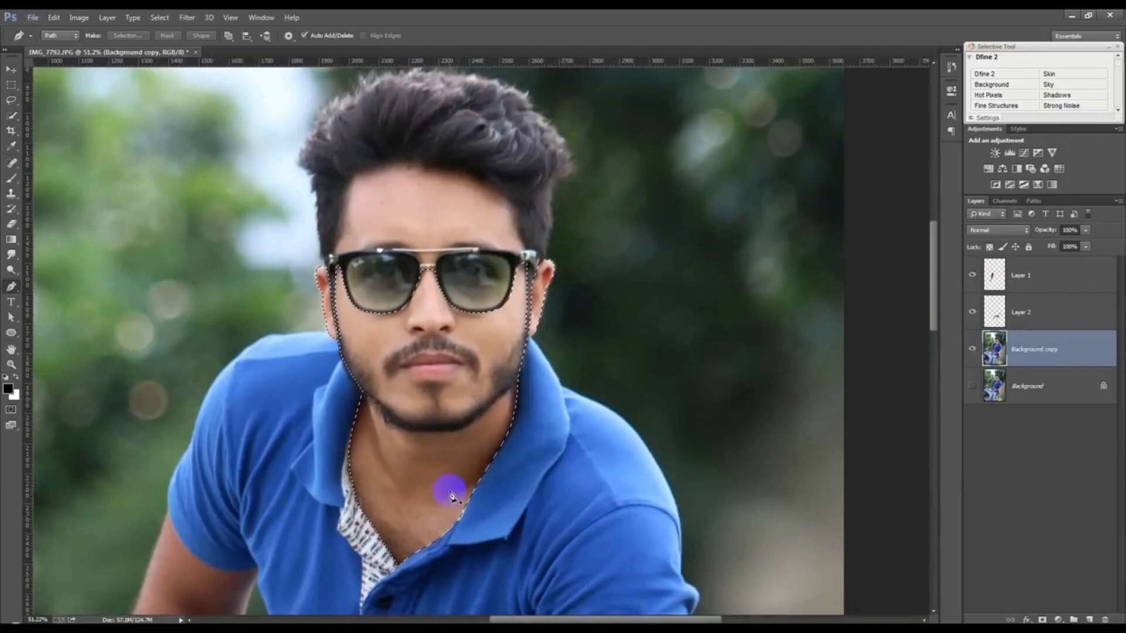
key("ctrl+j")
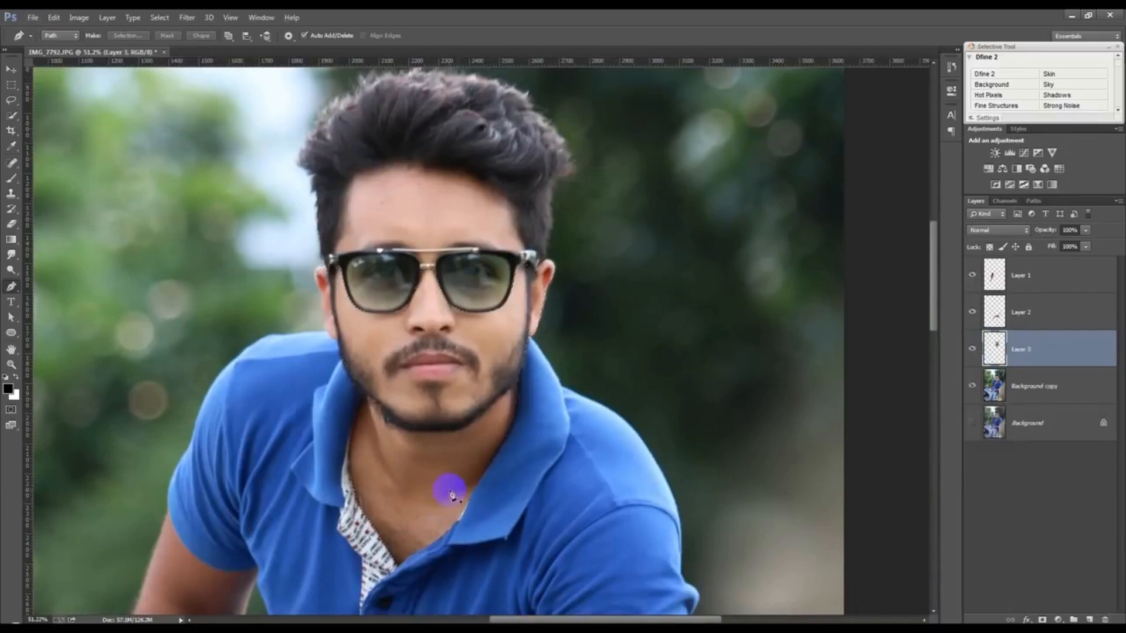
Step: Start a path at the sunglasses' corner at the image's left and trace up the temple and across the hairline
scroll(442, 271, "up", 3)
scroll(303, 163, "up", 4)
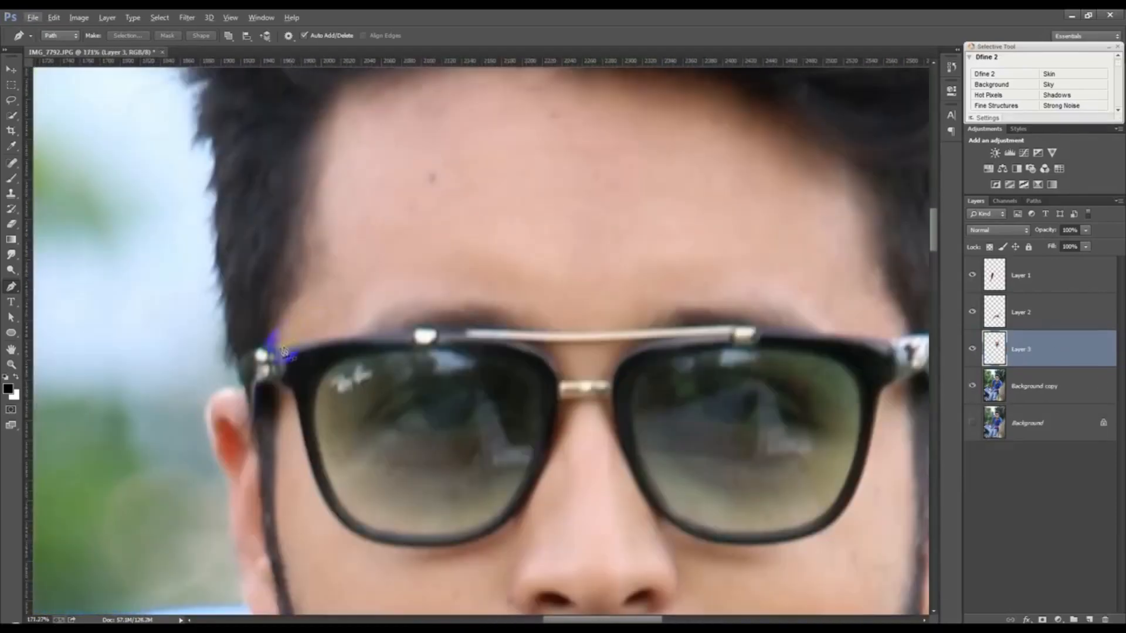
left_click(278, 351)
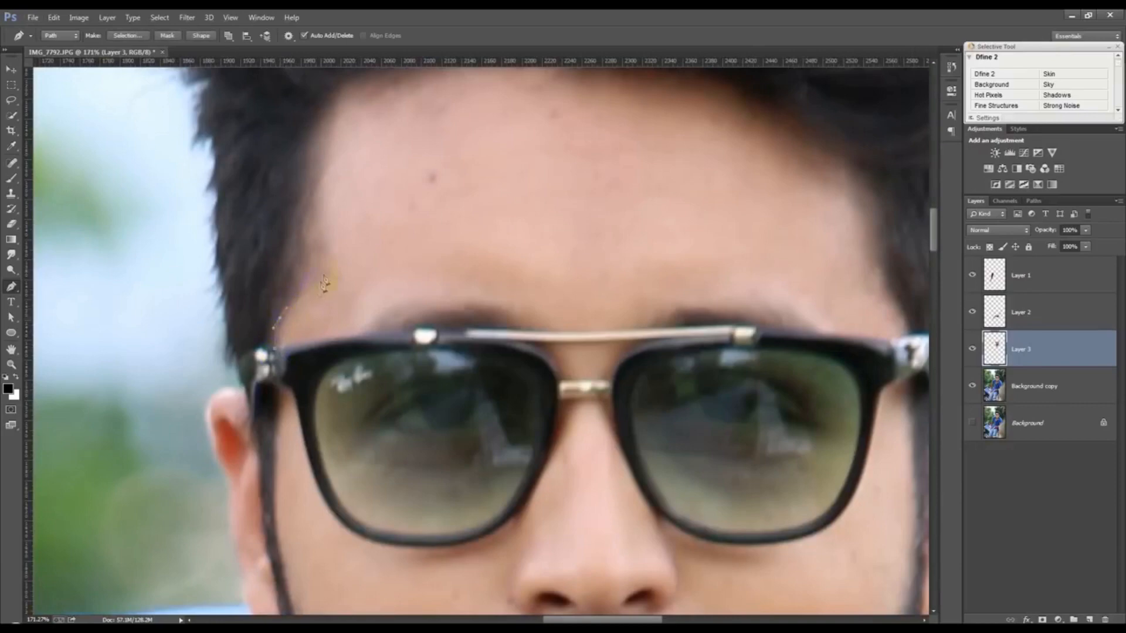
scroll(328, 206, "up", 3)
left_click(329, 229)
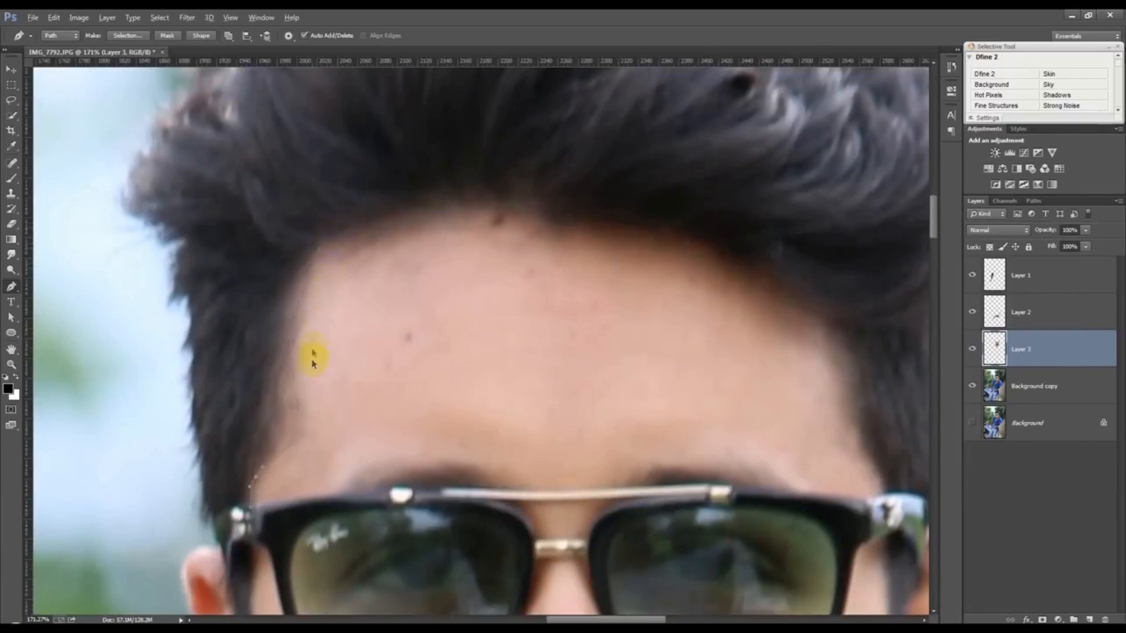
left_click_drag(331, 225, 339, 217)
left_click_drag(577, 213, 740, 256)
left_click(808, 302)
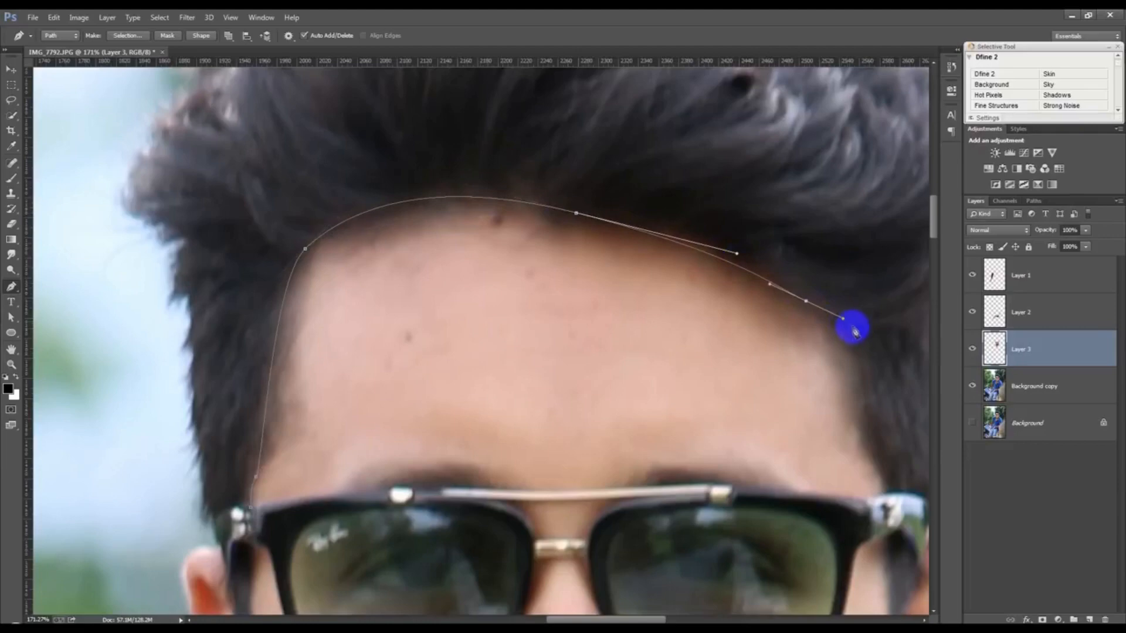
Step: Take the path down the opposite temple and back along the top of the sunglasses, closing the forehead outline
left_click(853, 327)
left_click(880, 474)
left_click(904, 503)
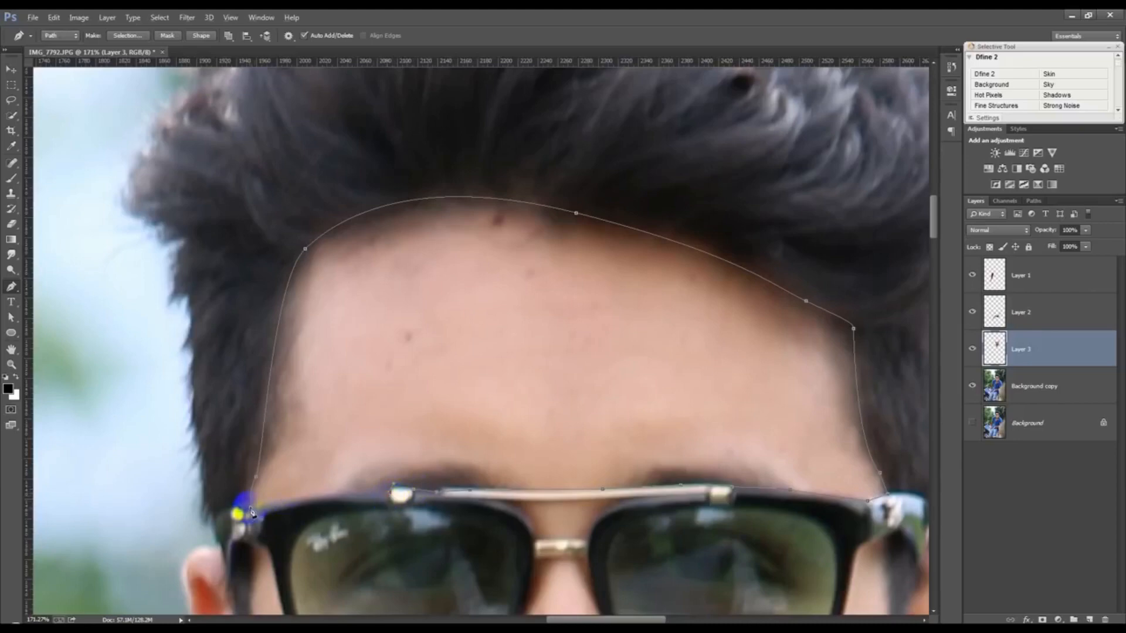
scroll(297, 512, "down", 4)
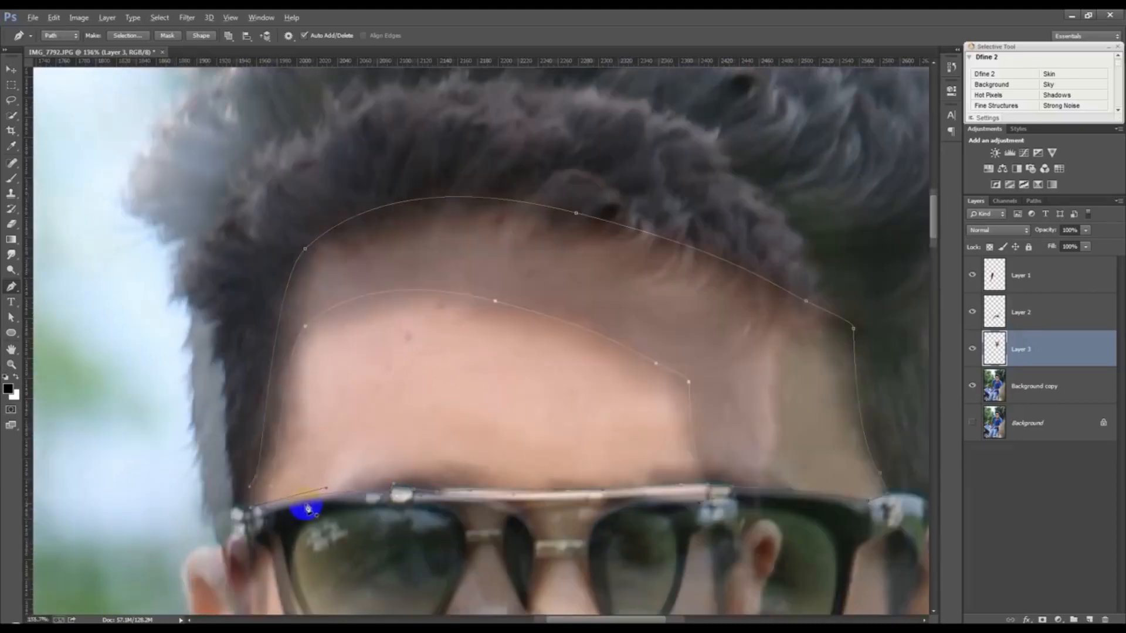
Step: Turn the forehead path into a selection and feather it
key("ctrl+Return")
left_click(183, 18)
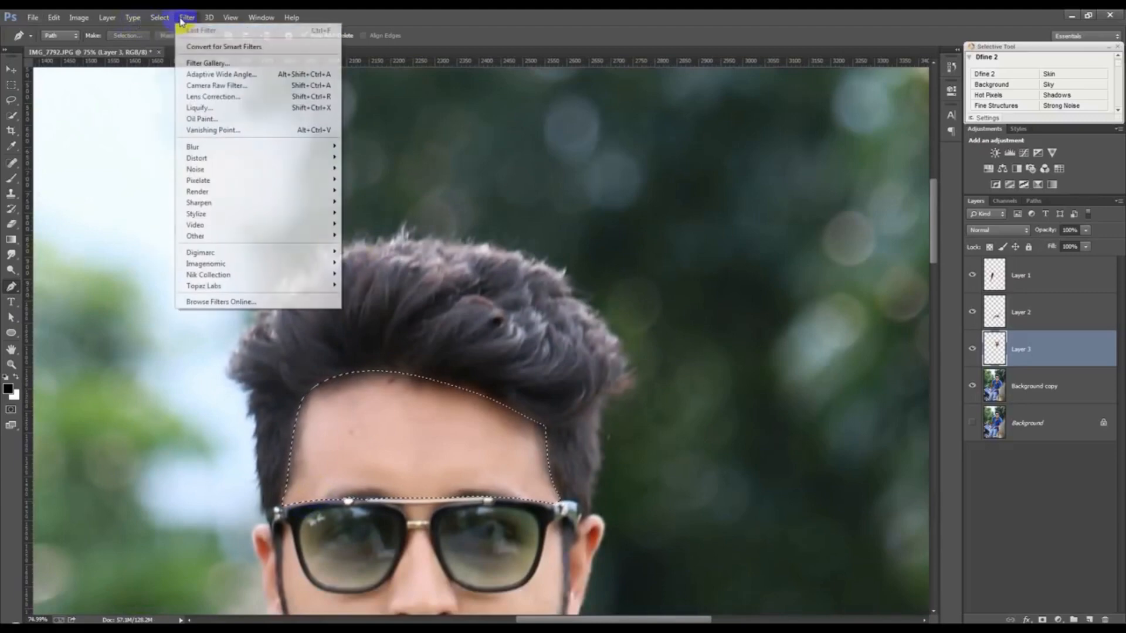
mouse_move(159, 17)
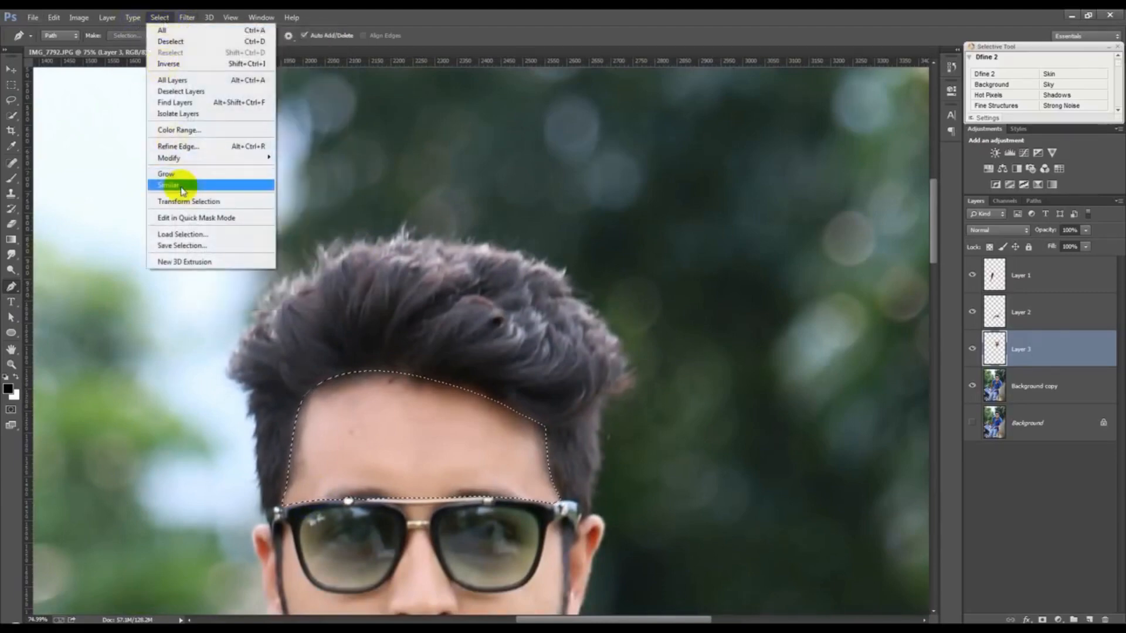
mouse_move(182, 157)
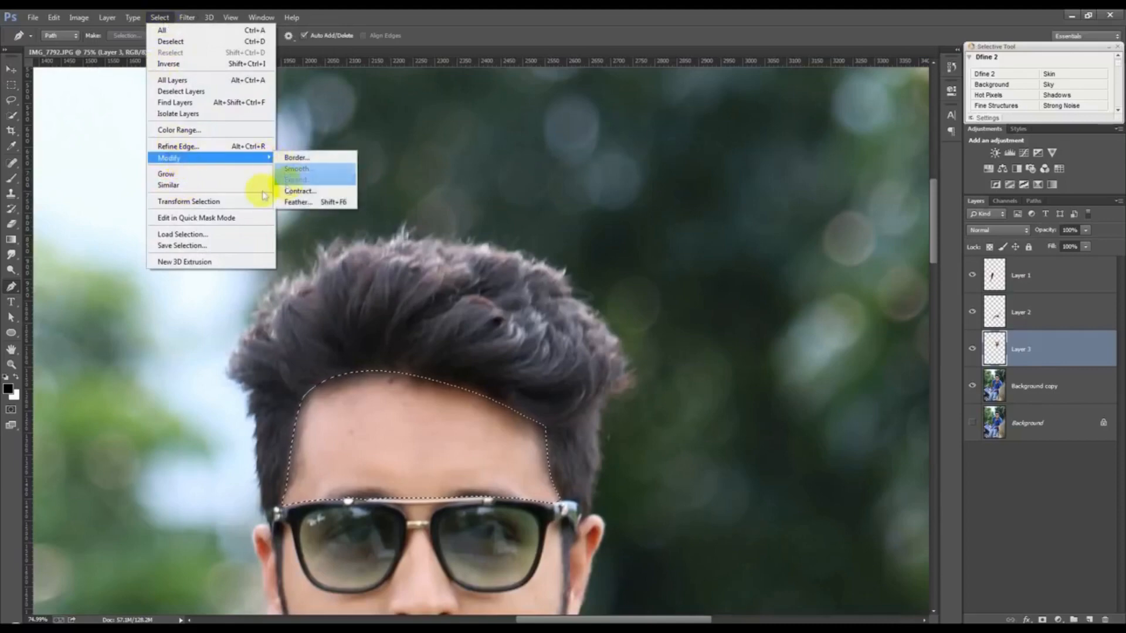
left_click(298, 202)
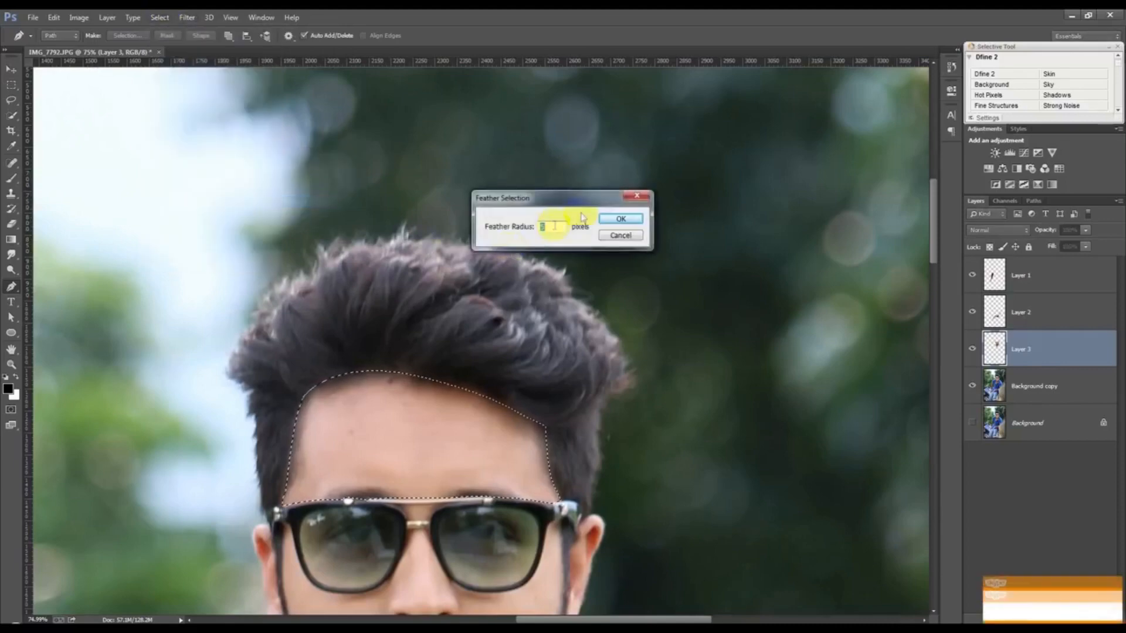
left_click(621, 219)
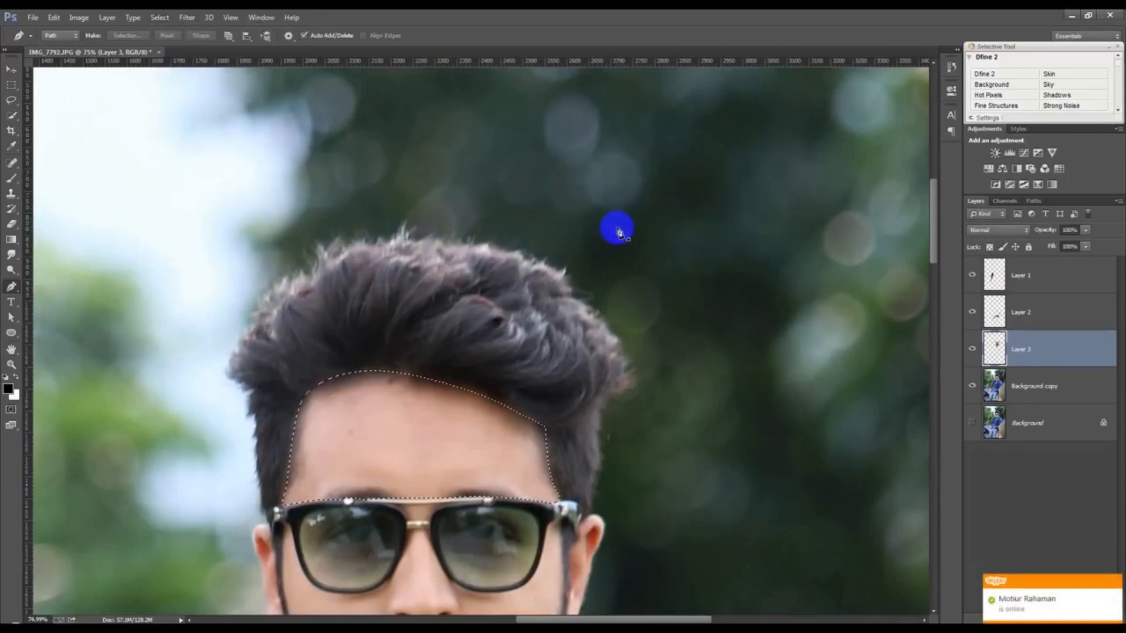
Step: Copy the feathered forehead from Background copy to its own layer, and hide Background copy
left_click(1026, 389)
key("ctrl+j")
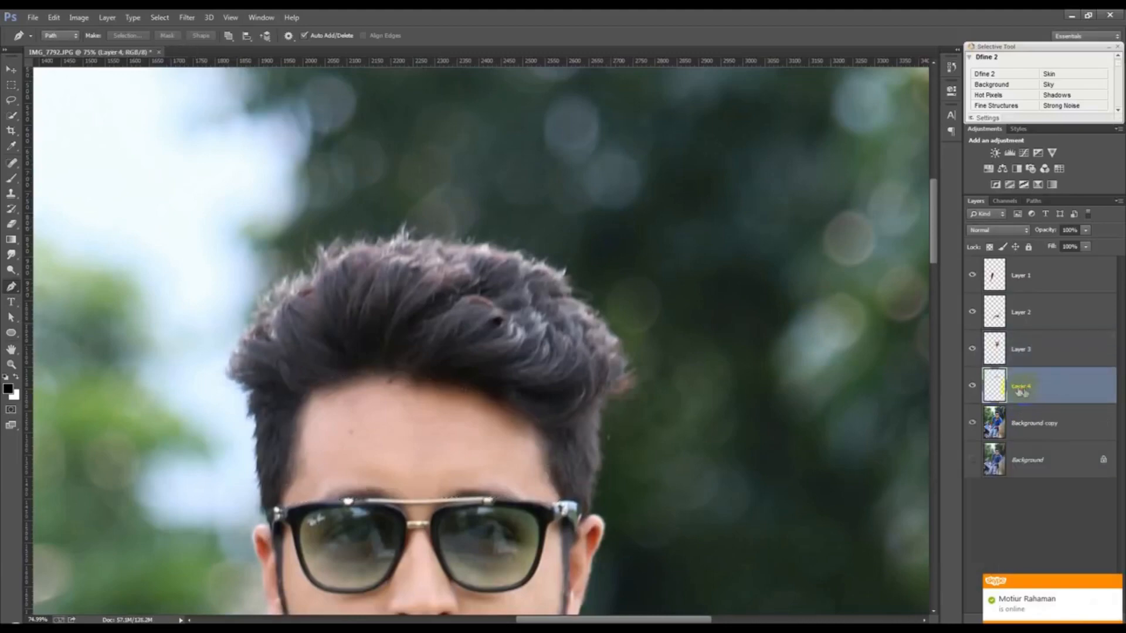
left_click(972, 423)
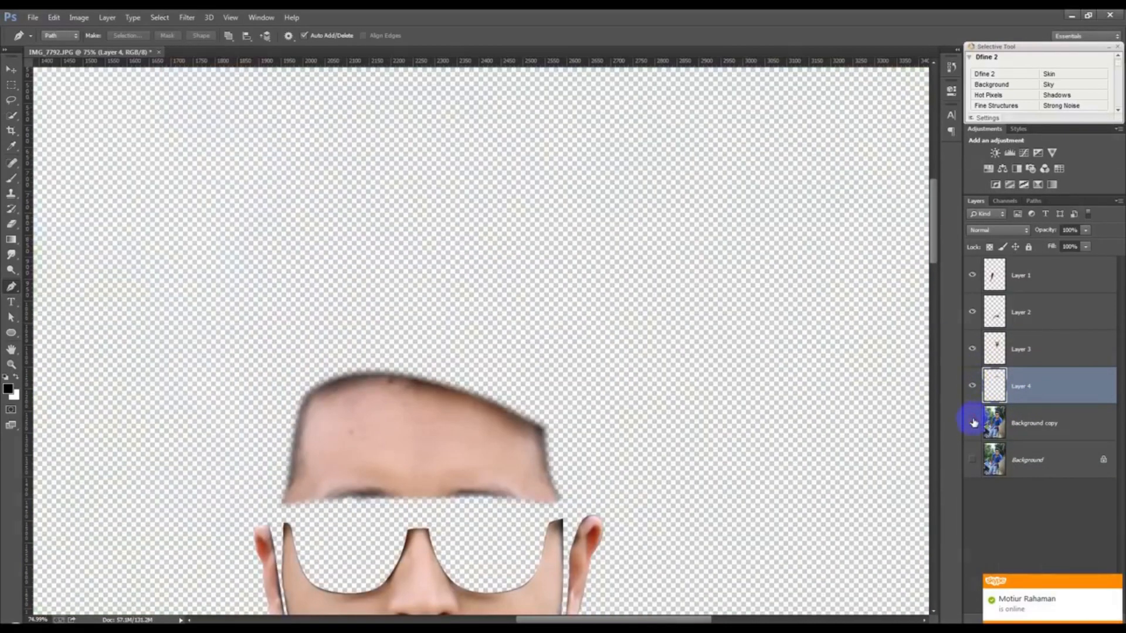
scroll(796, 416, "down", 1)
Step: Load the face outline of Layer 3 as a selection and show Background copy again
left_click(998, 352)
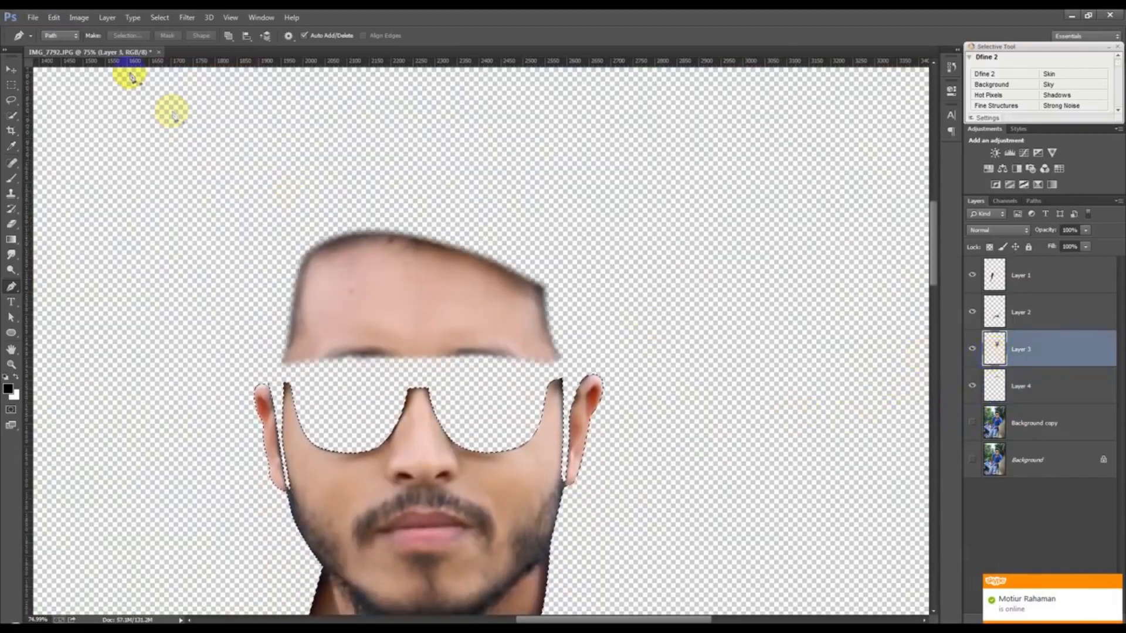
left_click(972, 349)
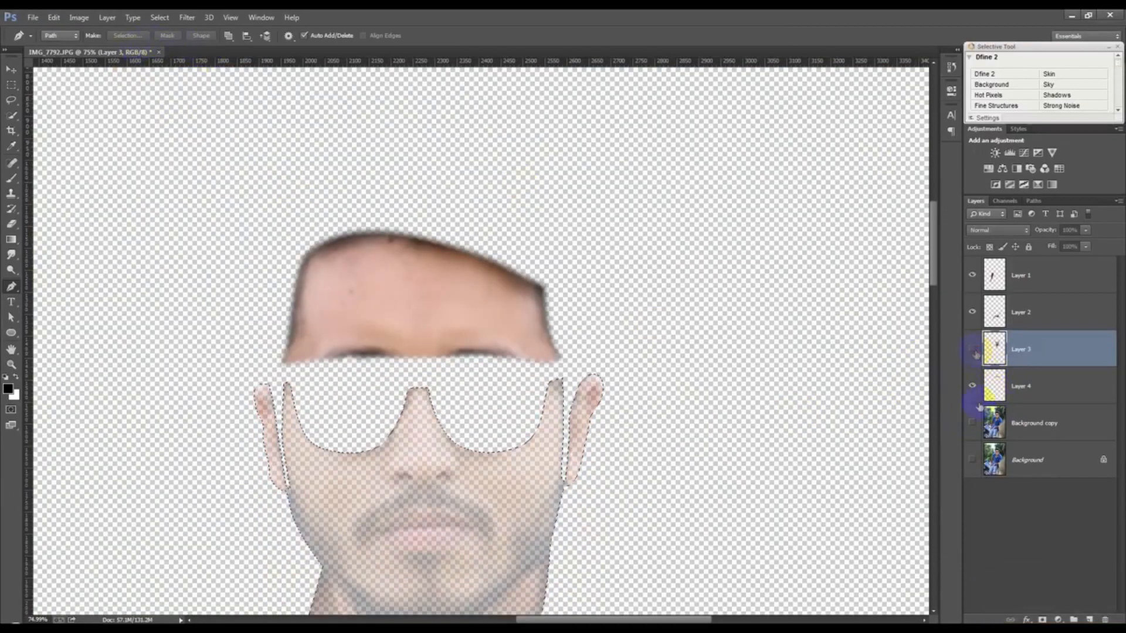
left_click(973, 422)
left_click(997, 427)
Step: Delete the unfeathered face layer, Layer 3, while keeping its outline selected
left_click(1016, 350)
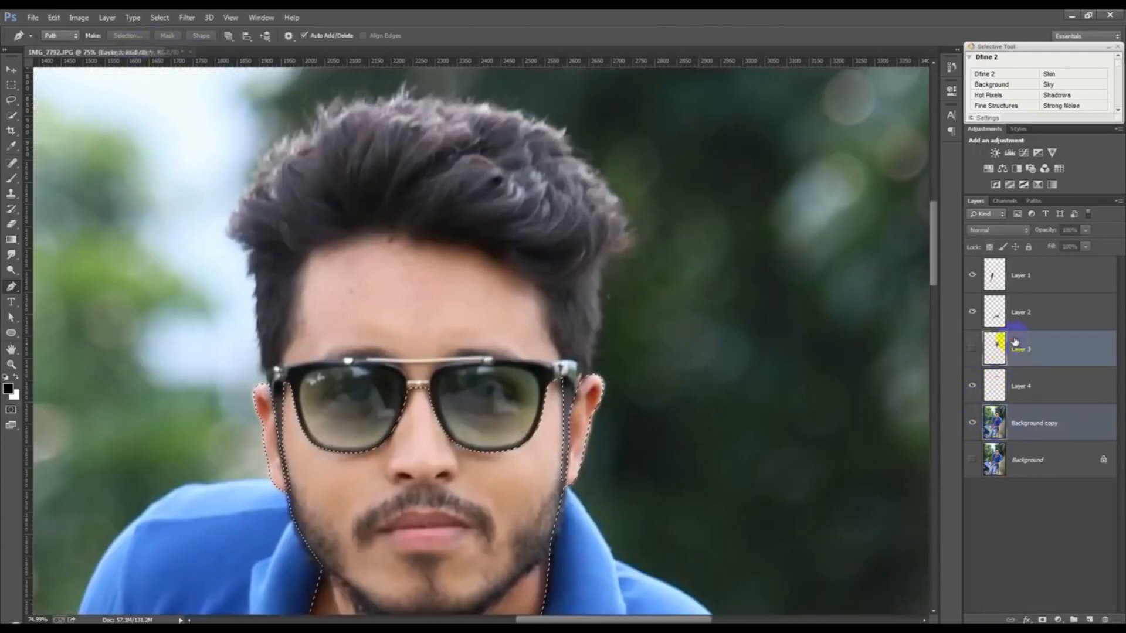
left_click(1105, 619)
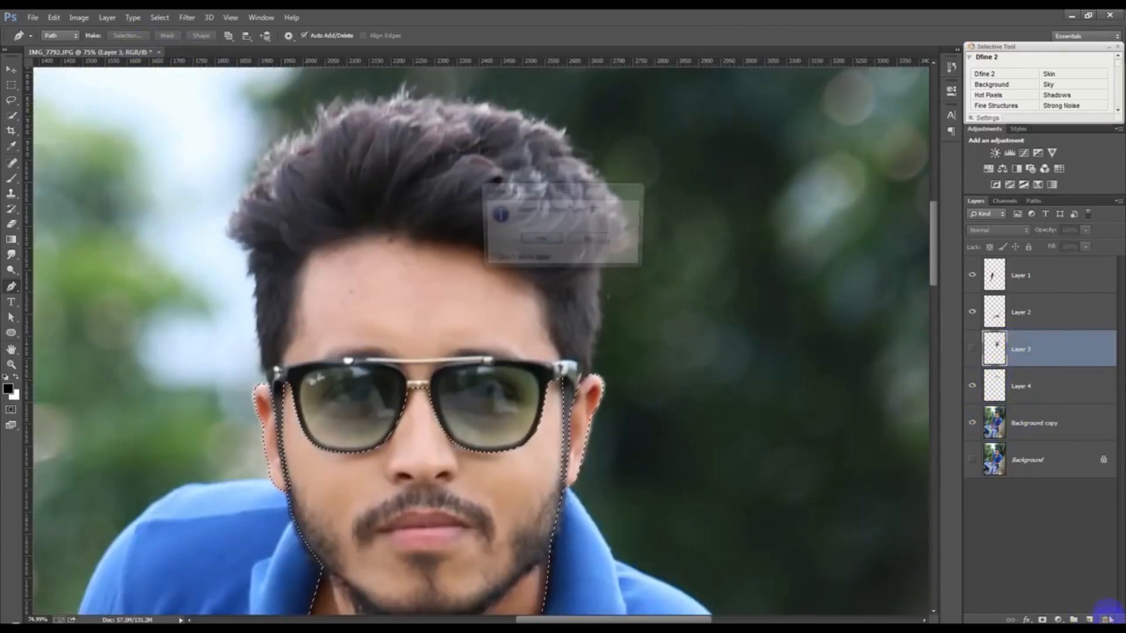
left_click(540, 241)
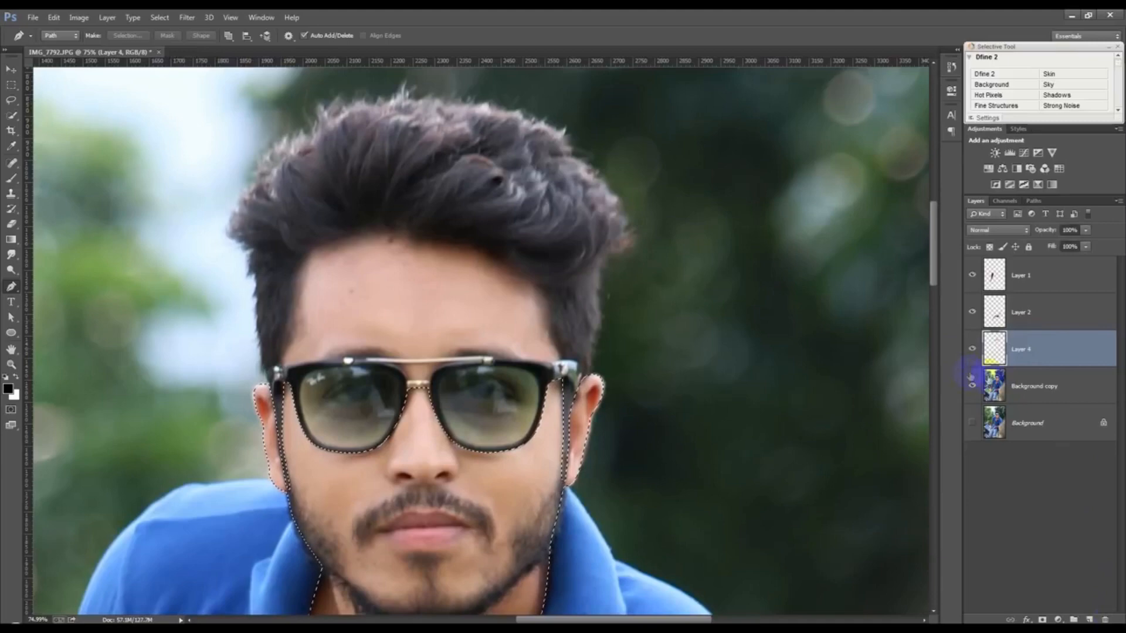
Step: Feather the face selection and copy that area from Background copy to a new layer
left_click(977, 378)
left_click(185, 18)
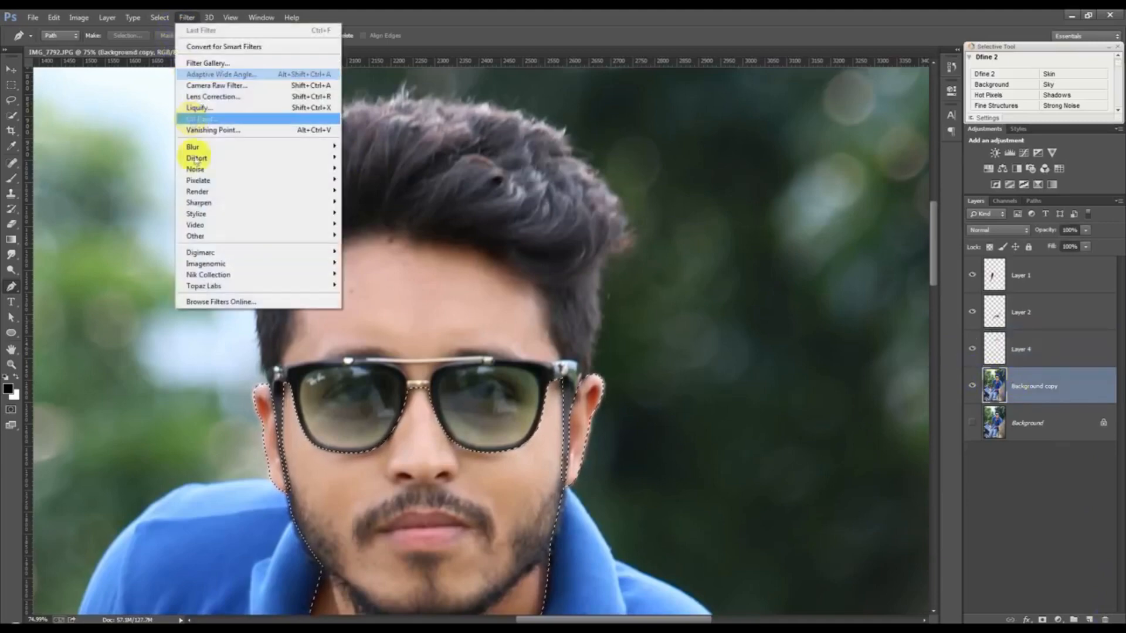
left_click(159, 18)
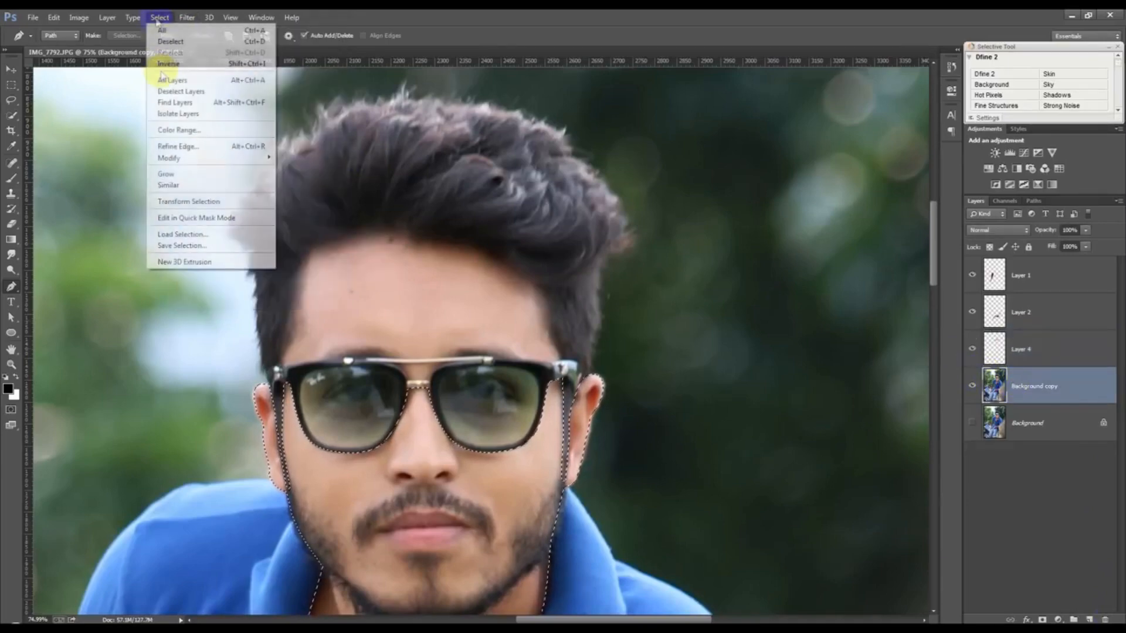
mouse_move(176, 158)
left_click(320, 208)
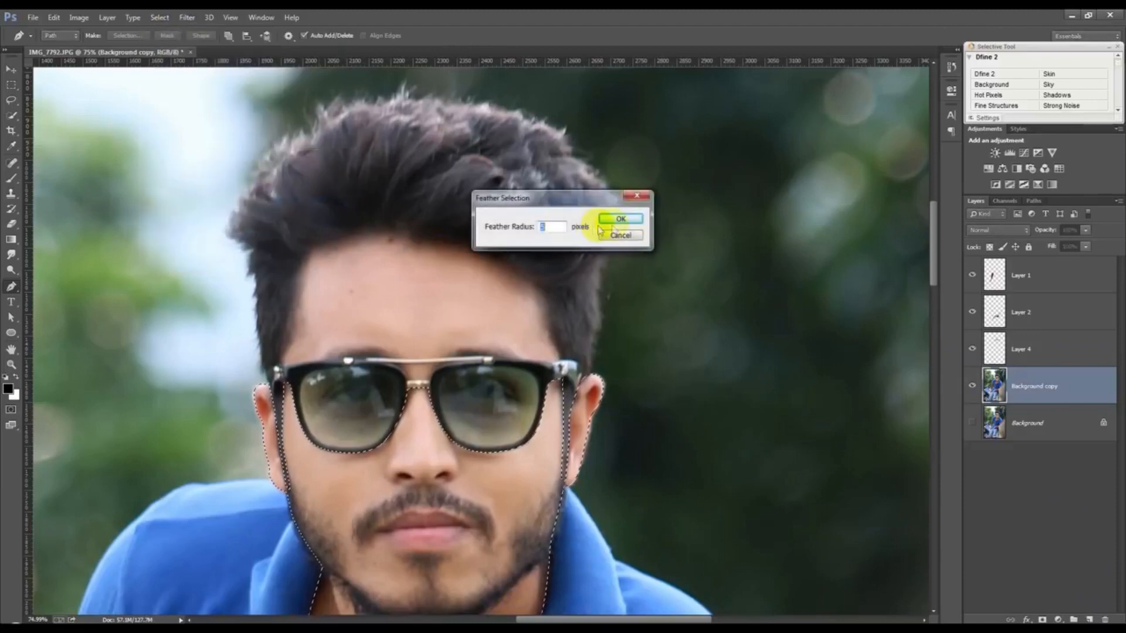
left_click(625, 221)
key("ctrl+j")
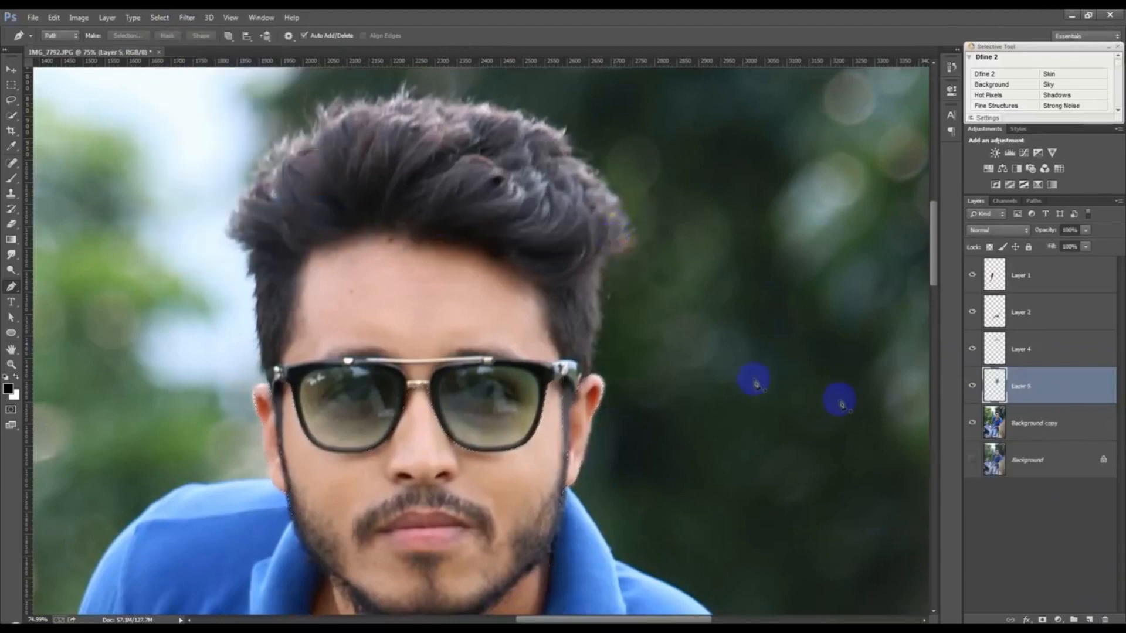
Step: Merge the four skin layers, Layer 1, Layer 2, Layer 4 and Layer 5, into one
key("ctrl+0")
left_click(1033, 294, "shift")
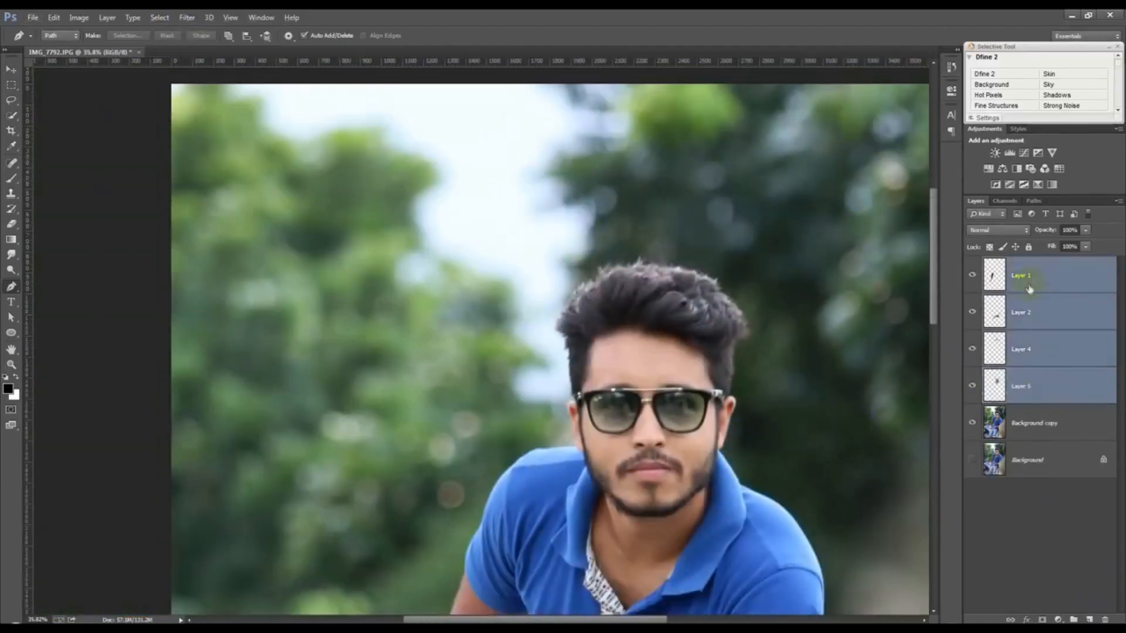
right_click(1038, 281)
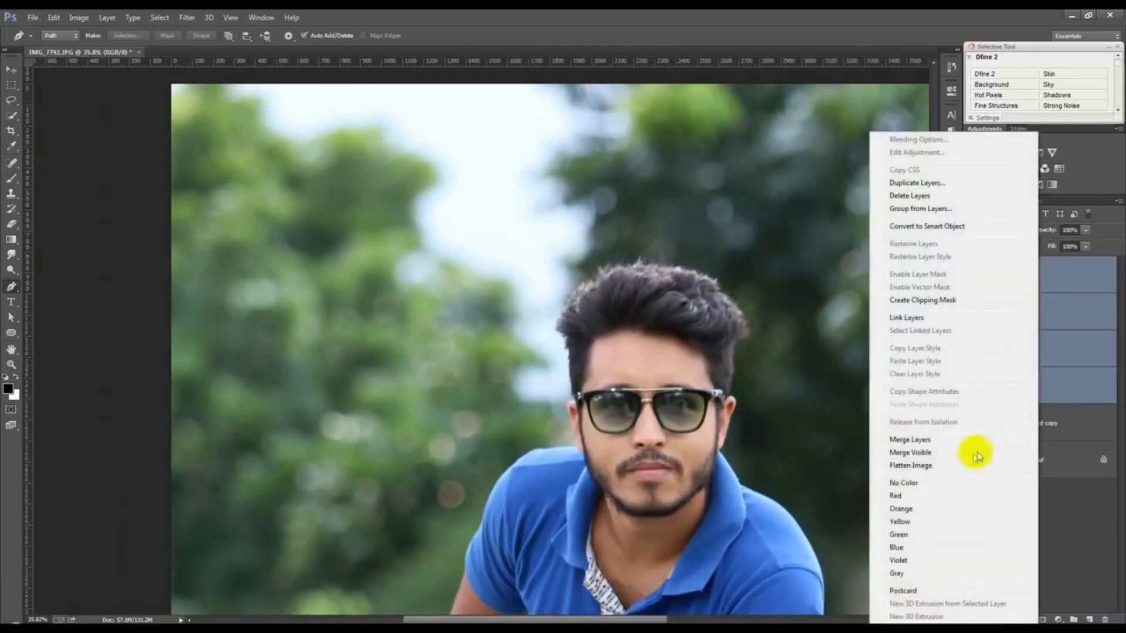
left_click(910, 441)
Step: Hide the Background copy layer and check the complete merged skin cutout on its own
left_click(973, 311)
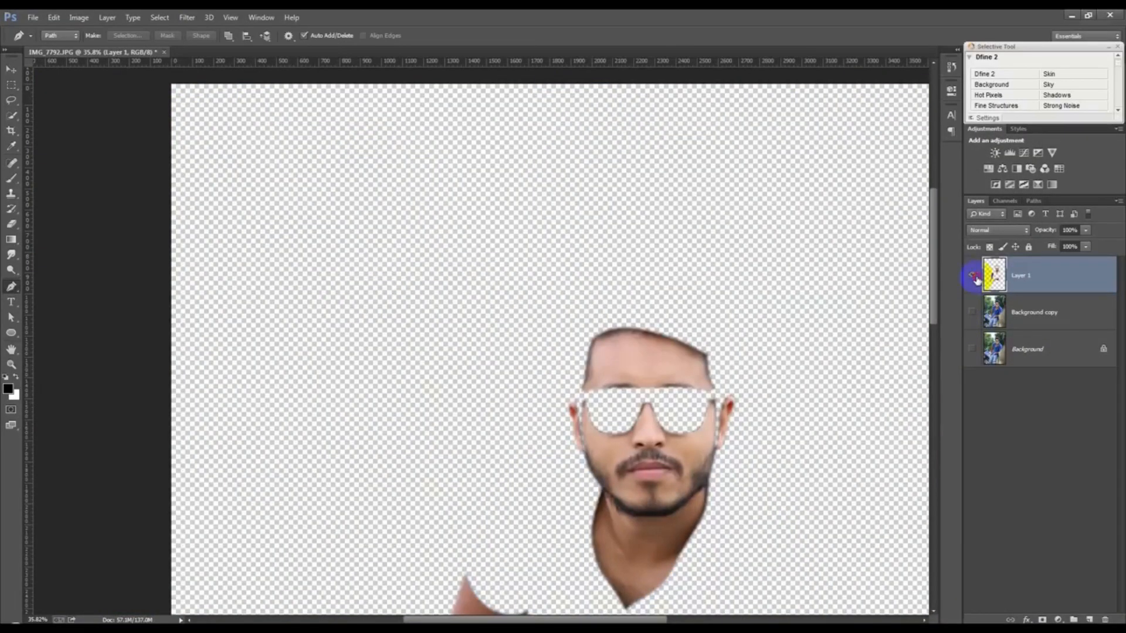
scroll(762, 399, "down", 5)
scroll(511, 382, "up", 3)
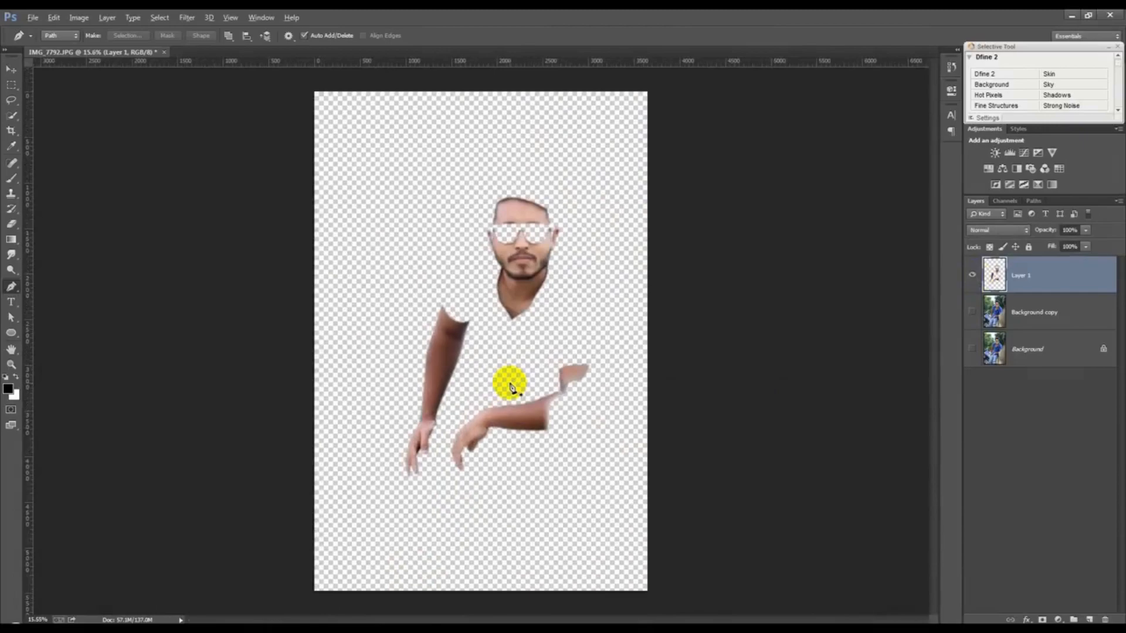
scroll(599, 378, "up", 1)
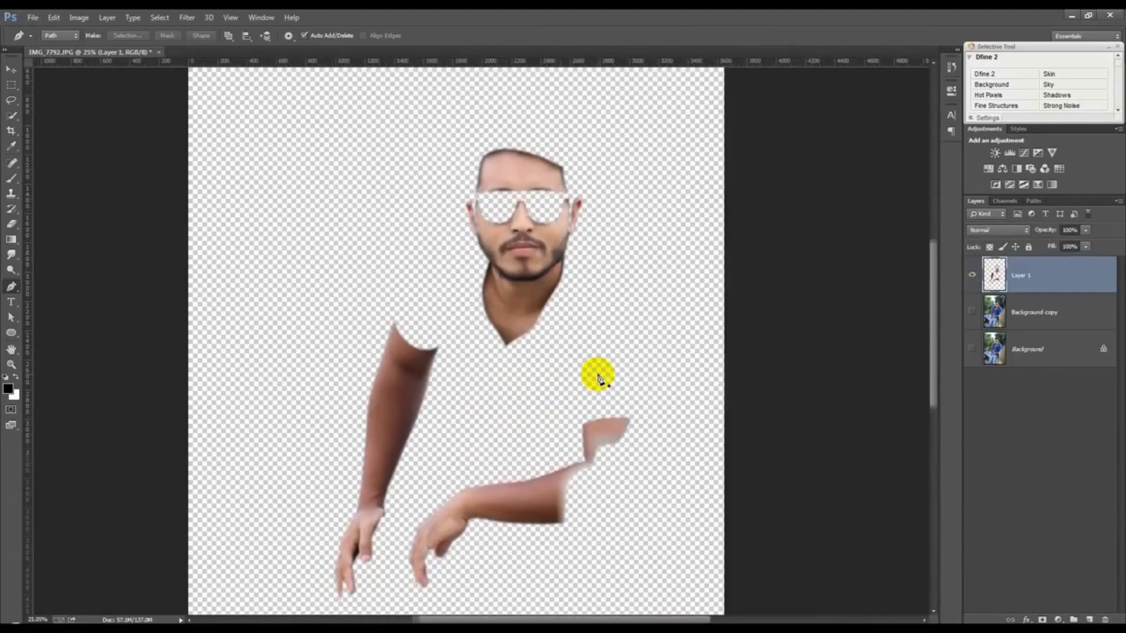
Step: Lighten the merged skin layer with Shadows/Highlights, raising the Shadows amount to about 45%
left_click(77, 18)
mouse_move(99, 47)
left_click(251, 242)
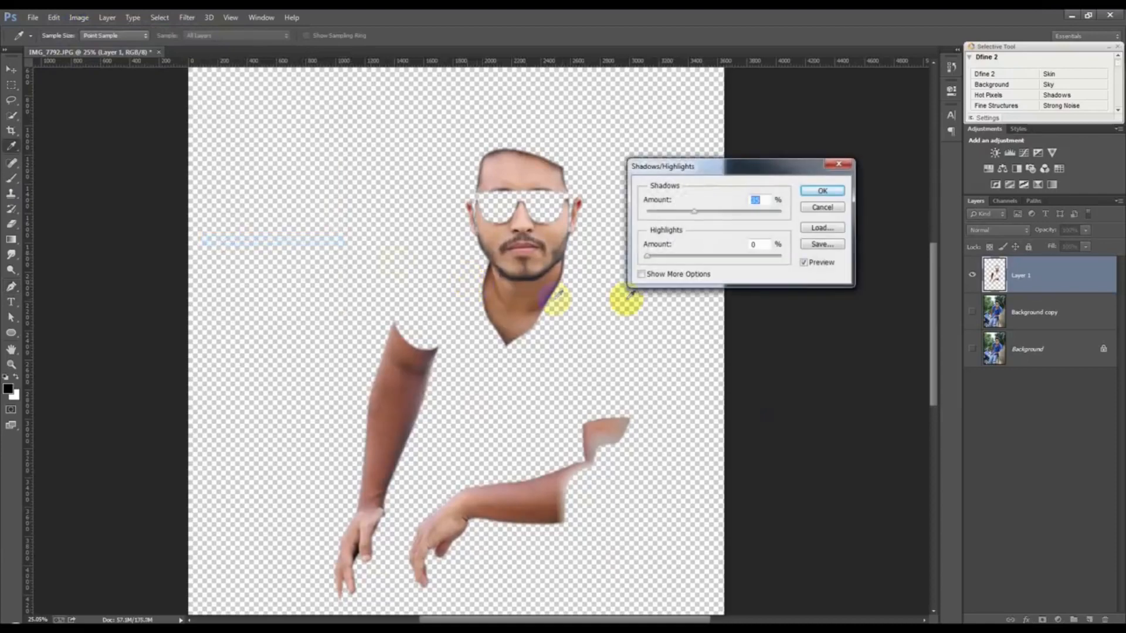
left_click_drag(696, 215, 717, 212)
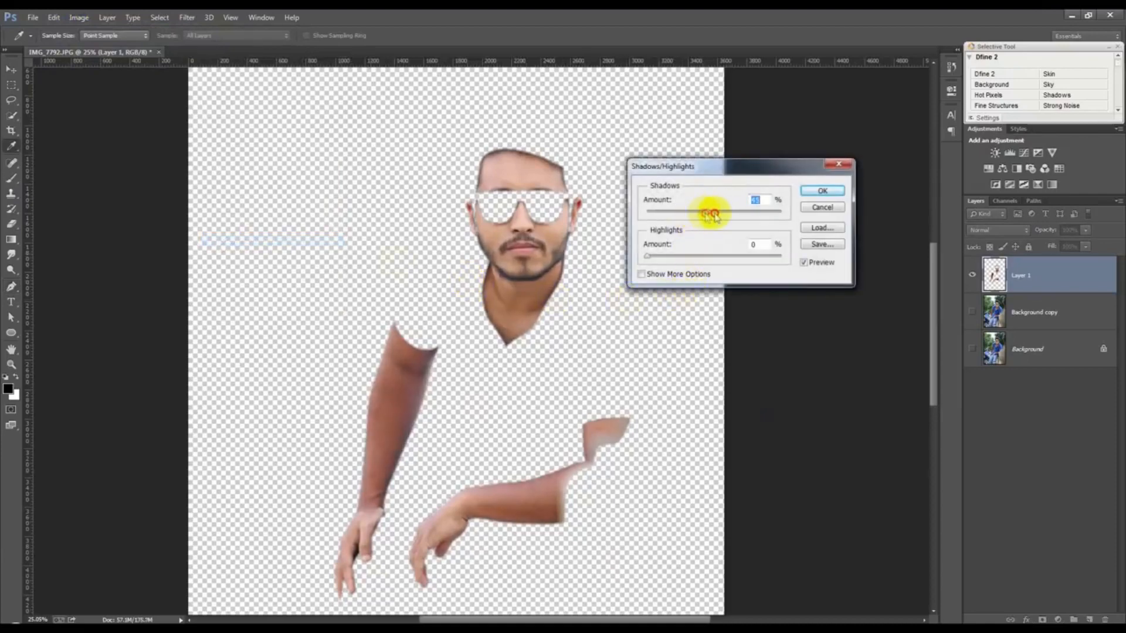
left_click(821, 191)
key("p")
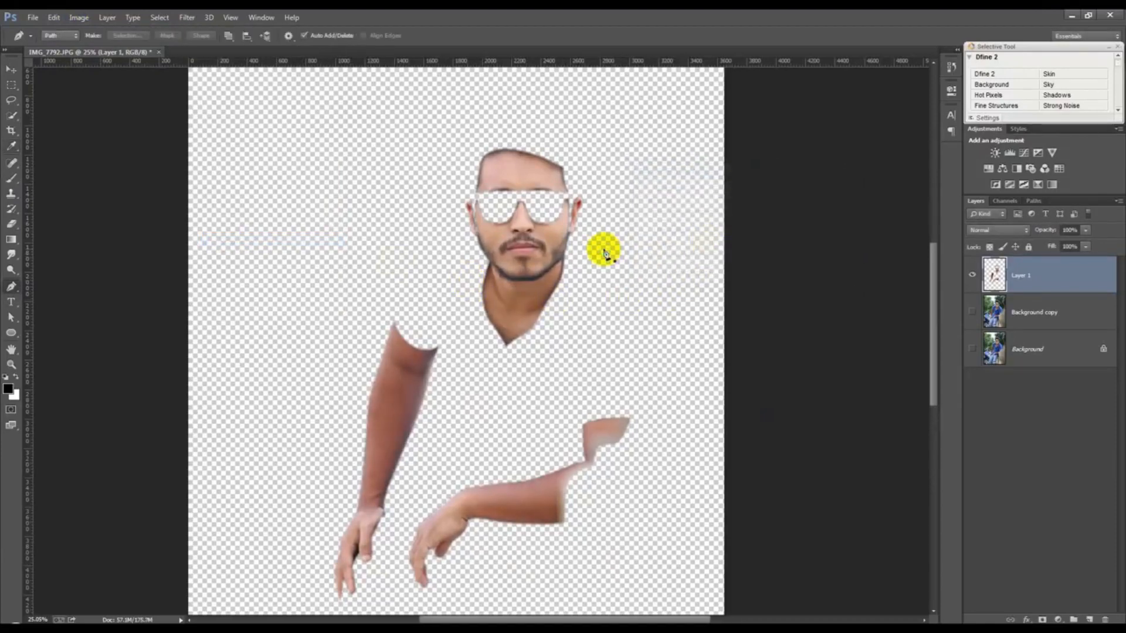
Step: Apply the Camera Raw filter to the skin layer with Shadows +84, Whites +30, Blacks +46, Contrast -25 and Highlights about +25
left_click(186, 17)
left_click(565, 331)
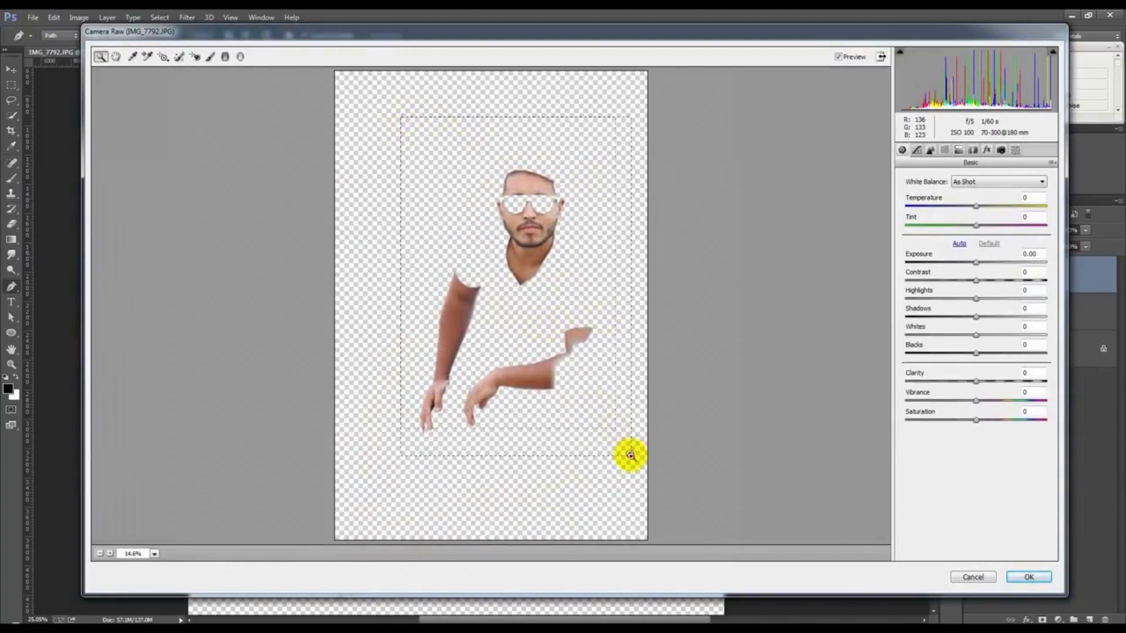
left_click(630, 454)
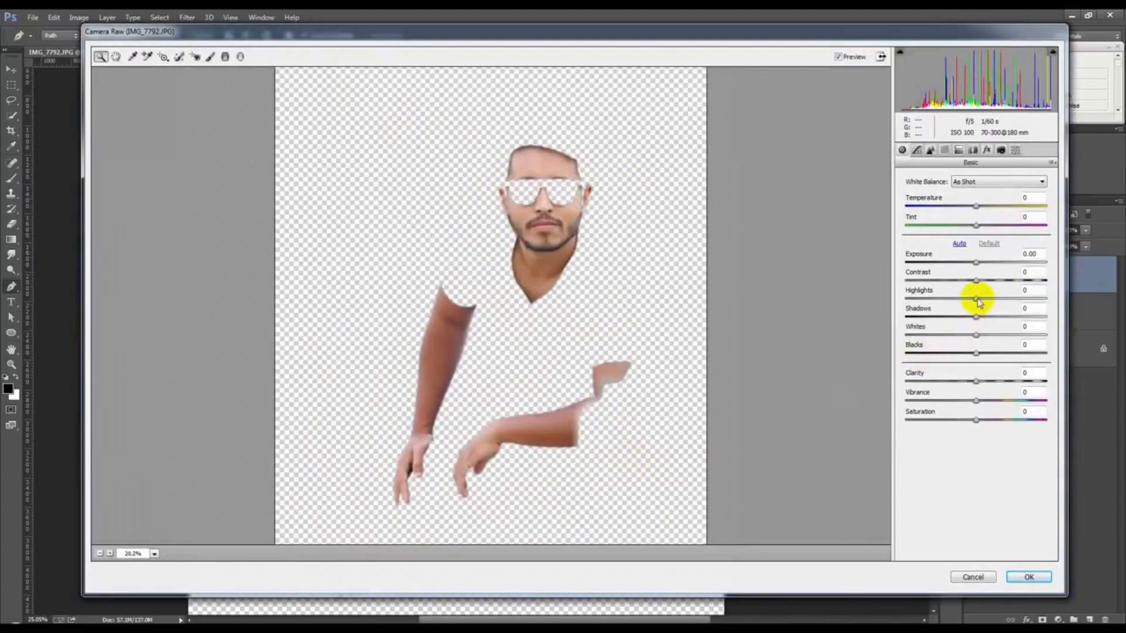
left_click_drag(974, 315, 1035, 318)
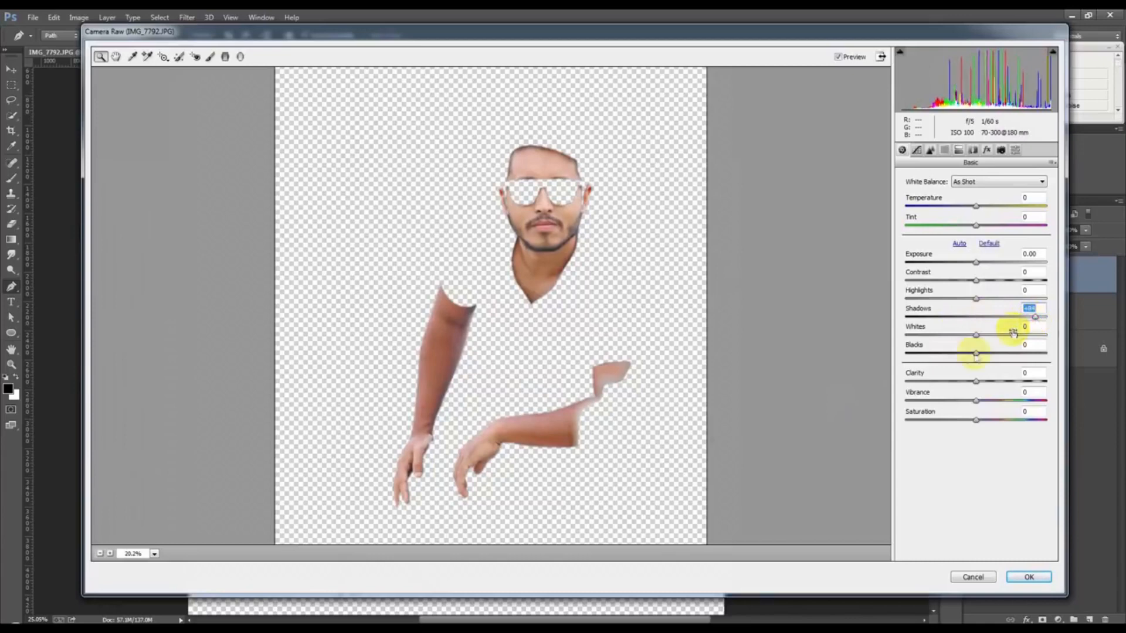
left_click_drag(975, 336, 1009, 354)
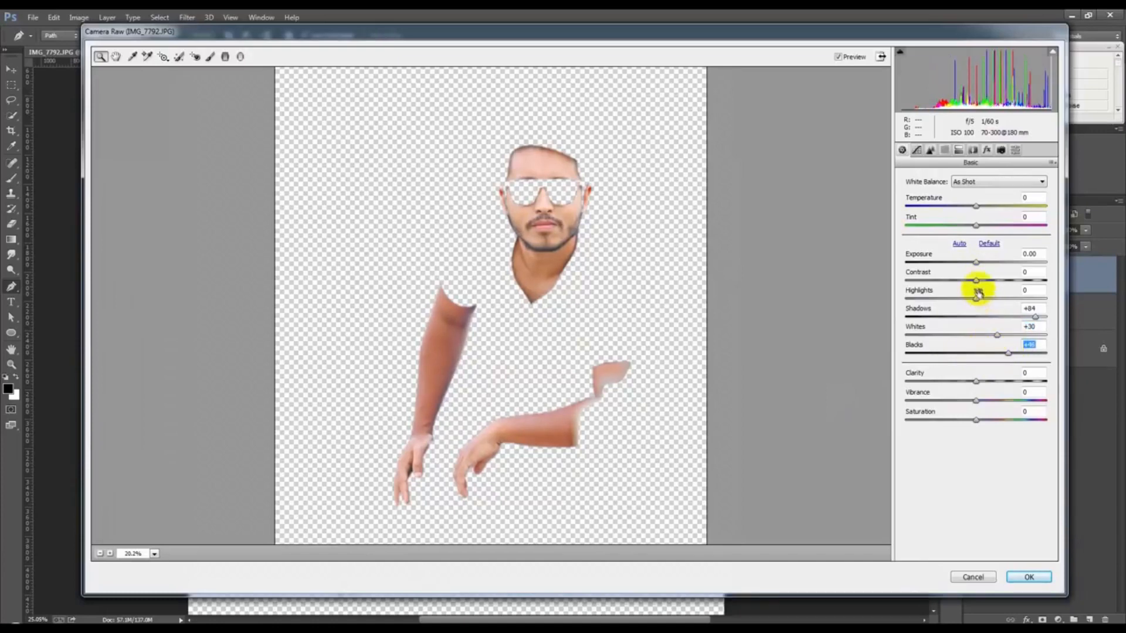
mouse_move(978, 282)
left_mouse_down()
mouse_move(945, 282)
mouse_move(993, 298)
left_mouse_up()
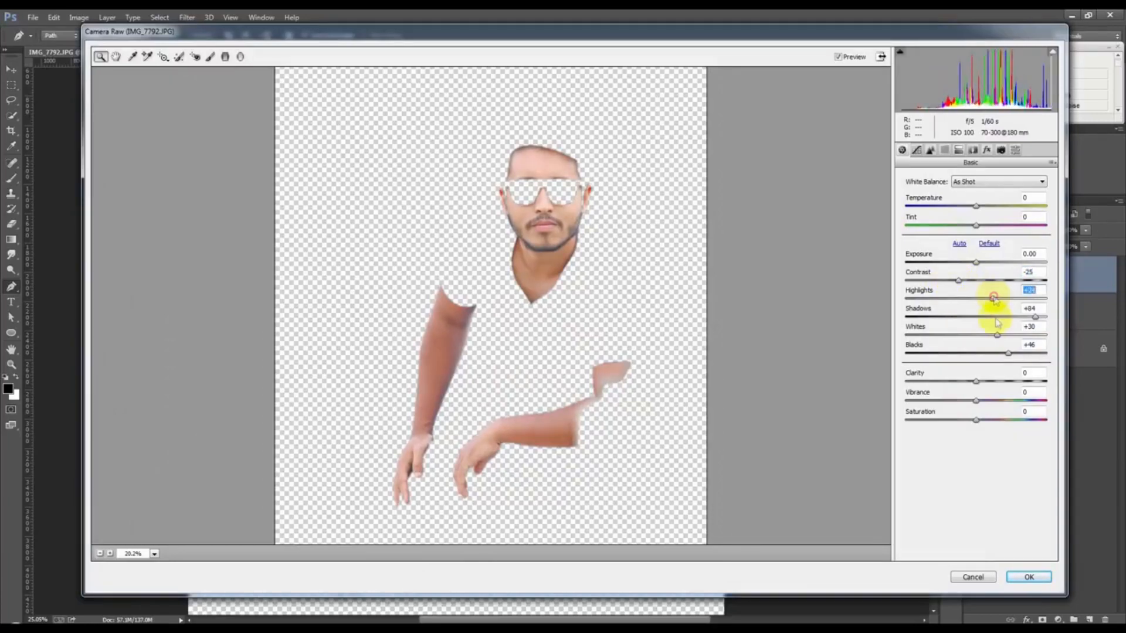
left_click(1028, 577)
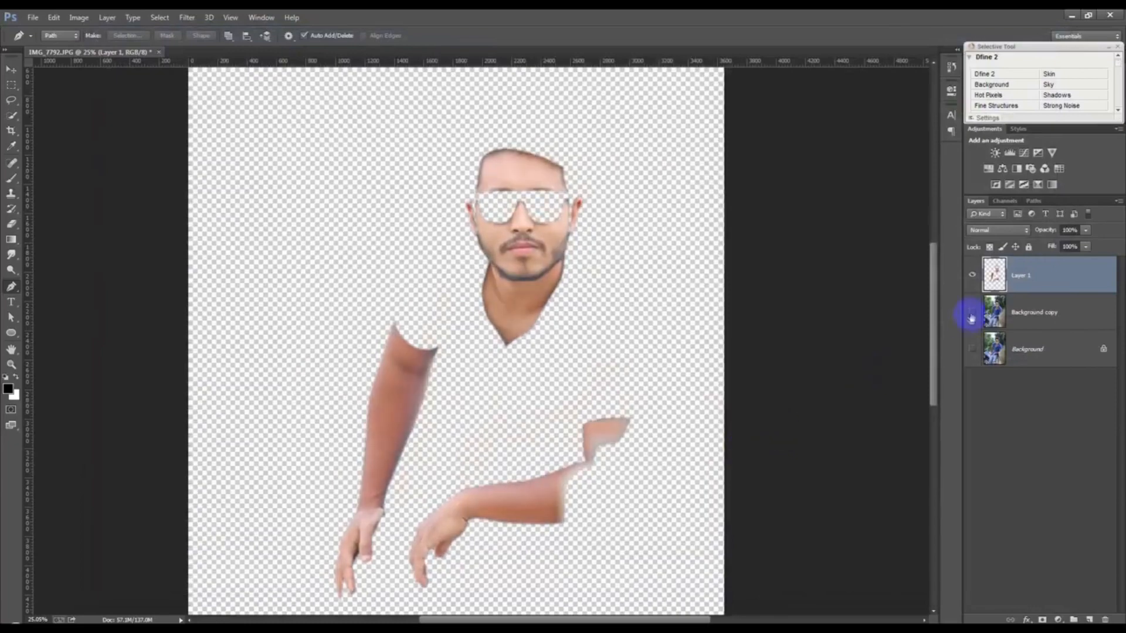
Step: Show the Background copy layer beneath the retouched skin and check the whole photo
left_click(973, 313)
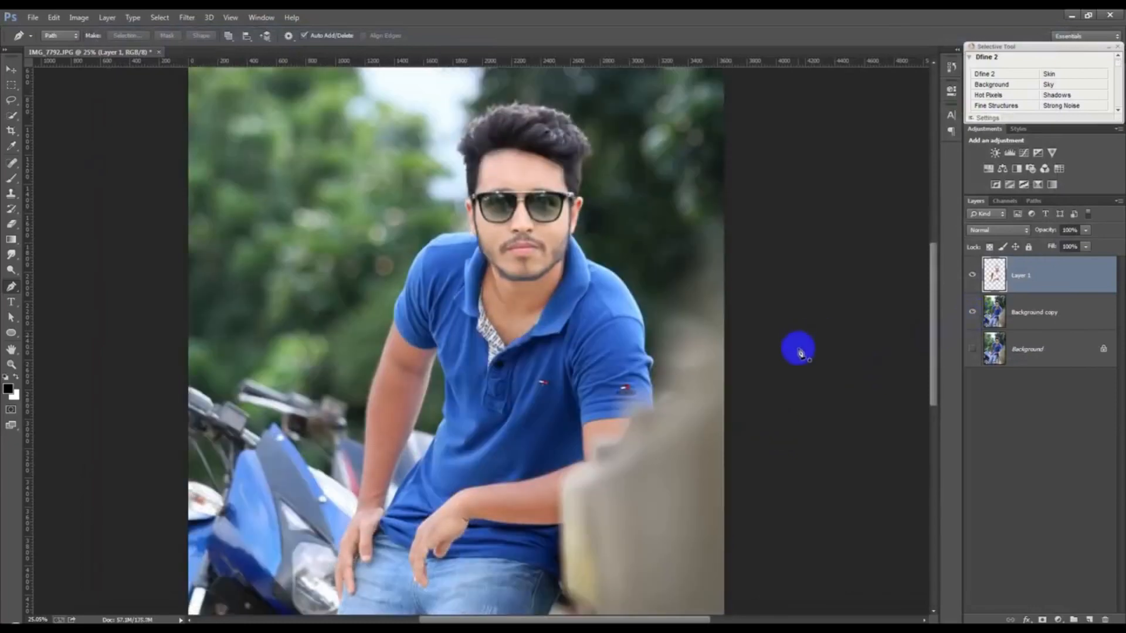
scroll(626, 334, "down", 6)
scroll(647, 342, "up", 3)
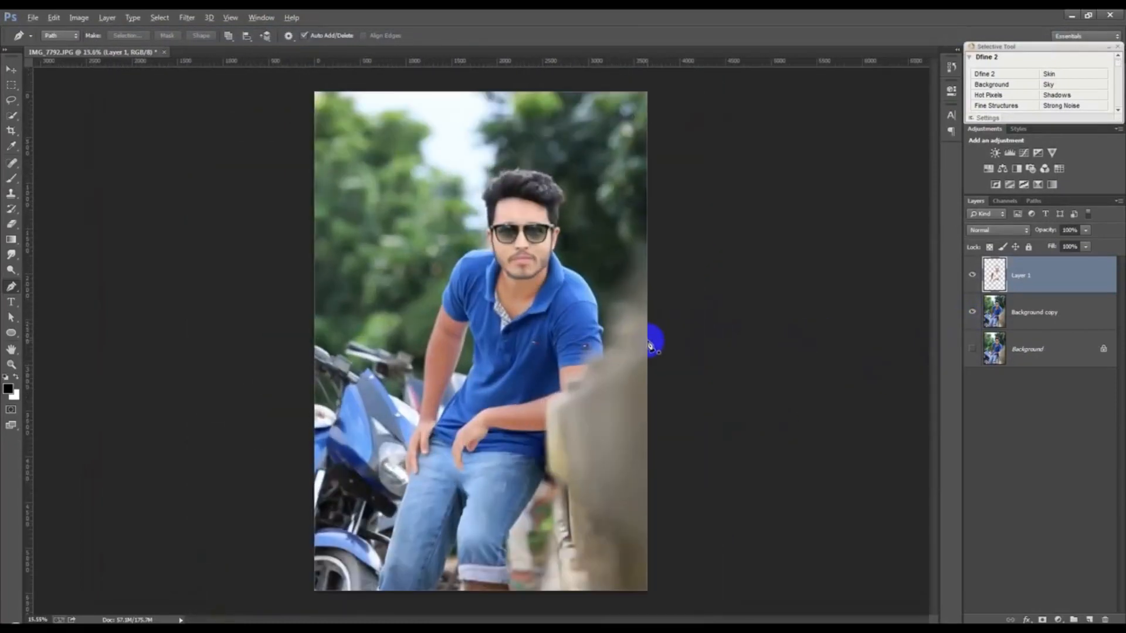
Step: Select the Background copy layer and save the document as the Photoshop file IMG_7792.psd
left_click(1041, 320)
left_click(187, 17)
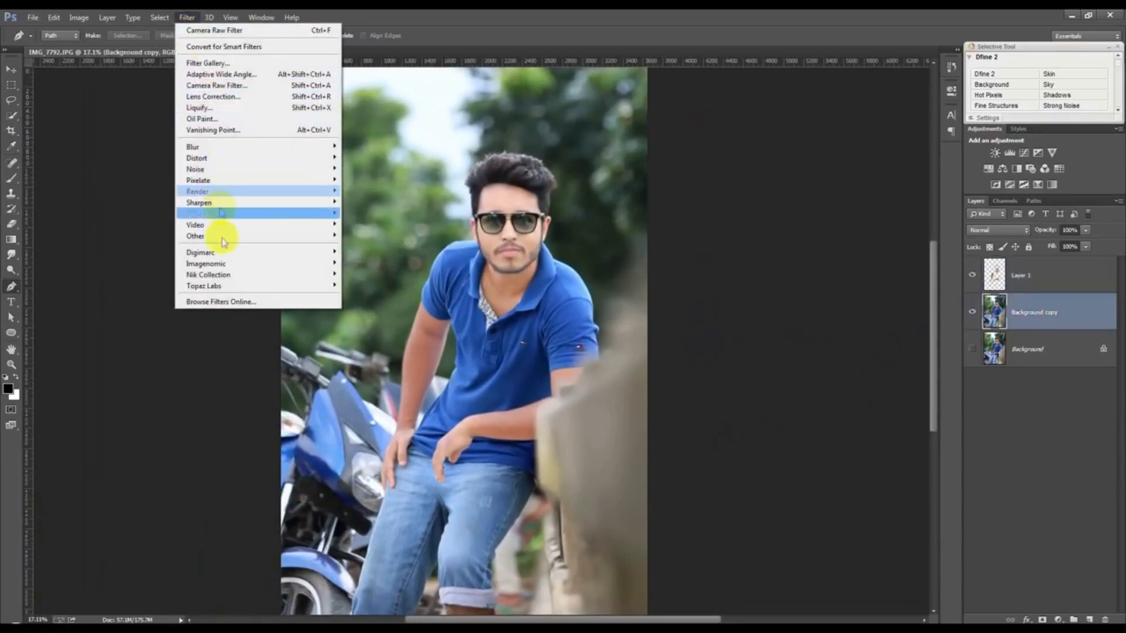
left_click(610, 194)
key("ctrl+s")
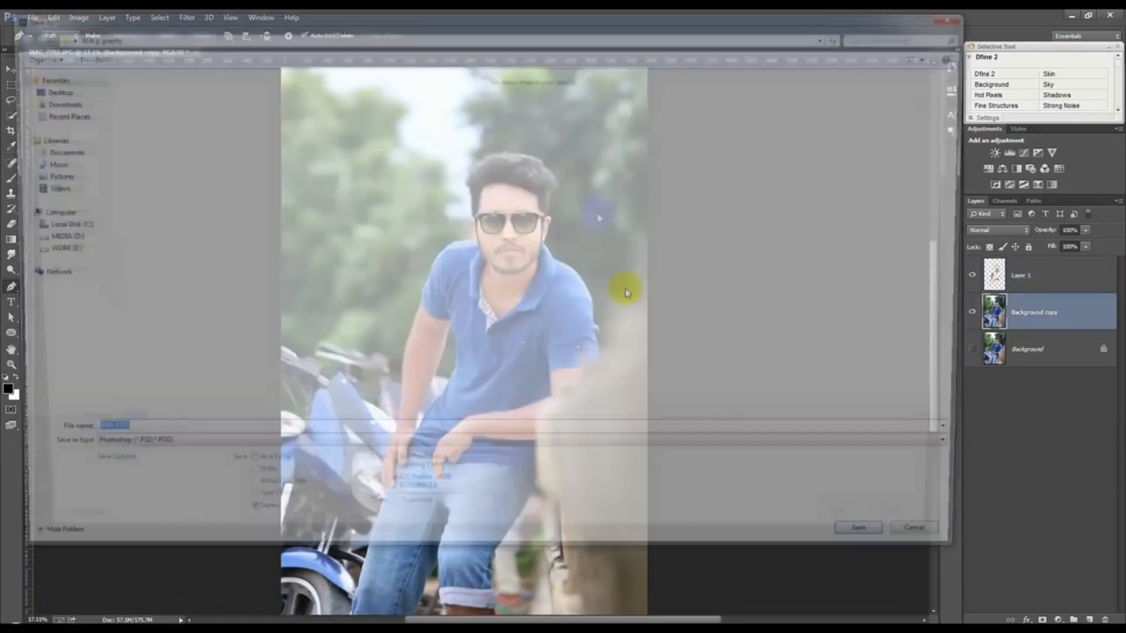
left_click(883, 538)
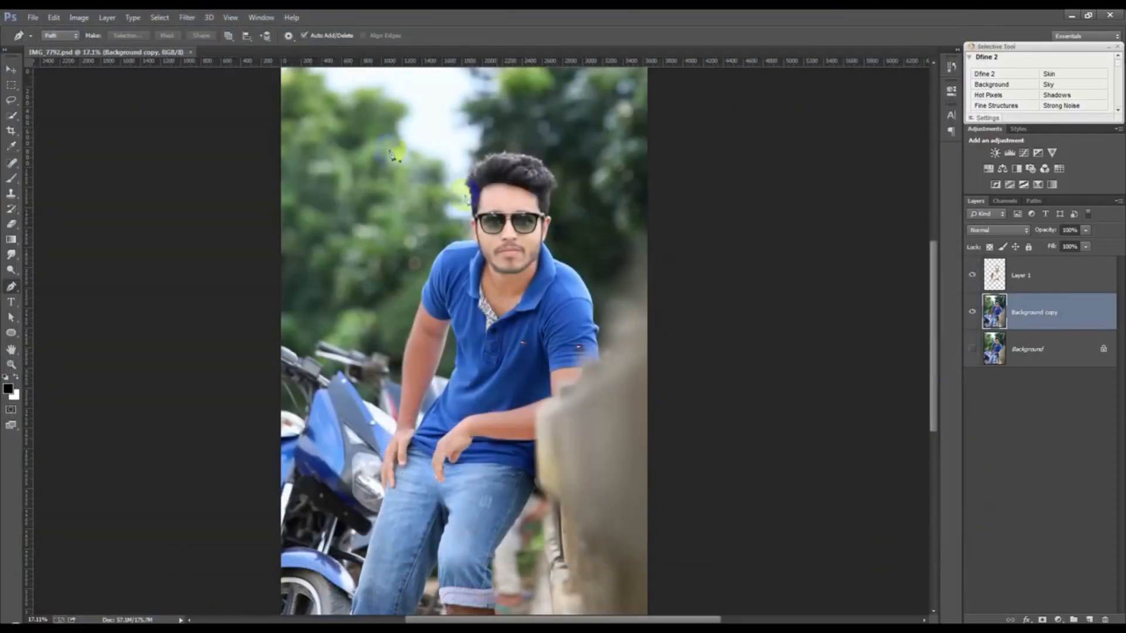
Step: Adjust Background copy in Camera Raw: Vibrance +91, Blacks -47, Whites -100, Shadows +59, Highlights -100, Contrast +74, and raise Exposure slightly
left_click(187, 17)
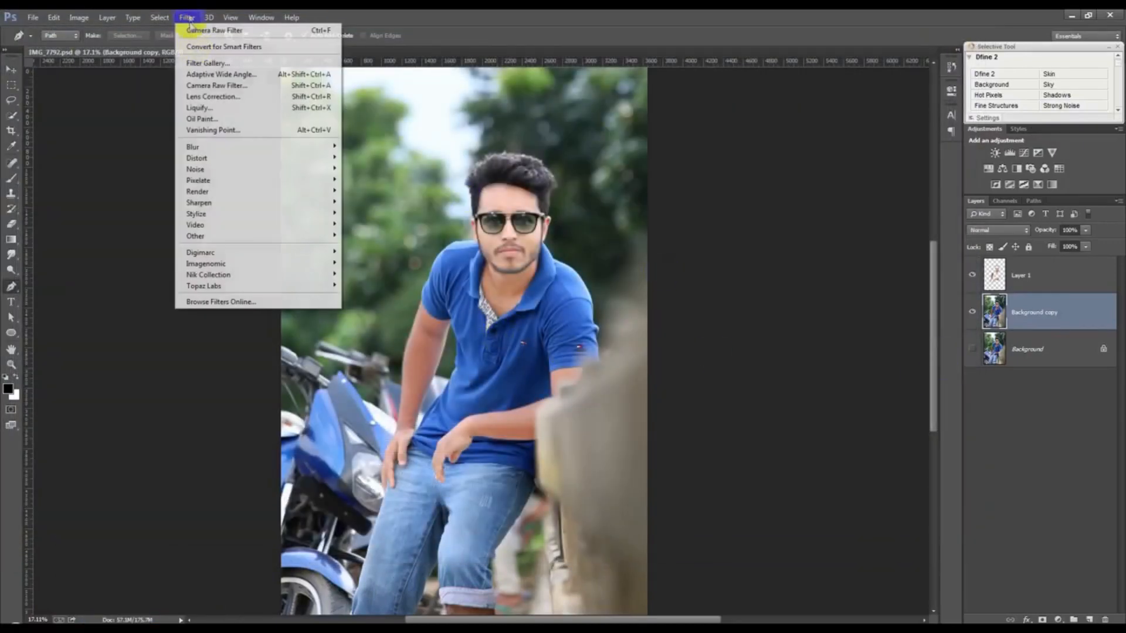
left_click(208, 87)
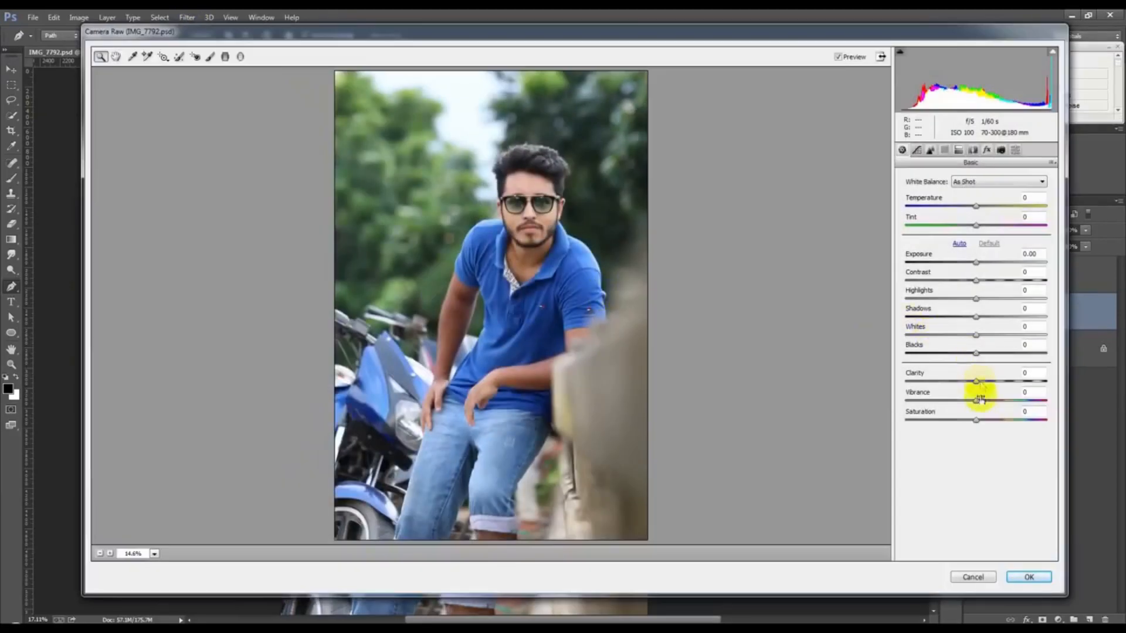
left_click_drag(977, 402, 1041, 401)
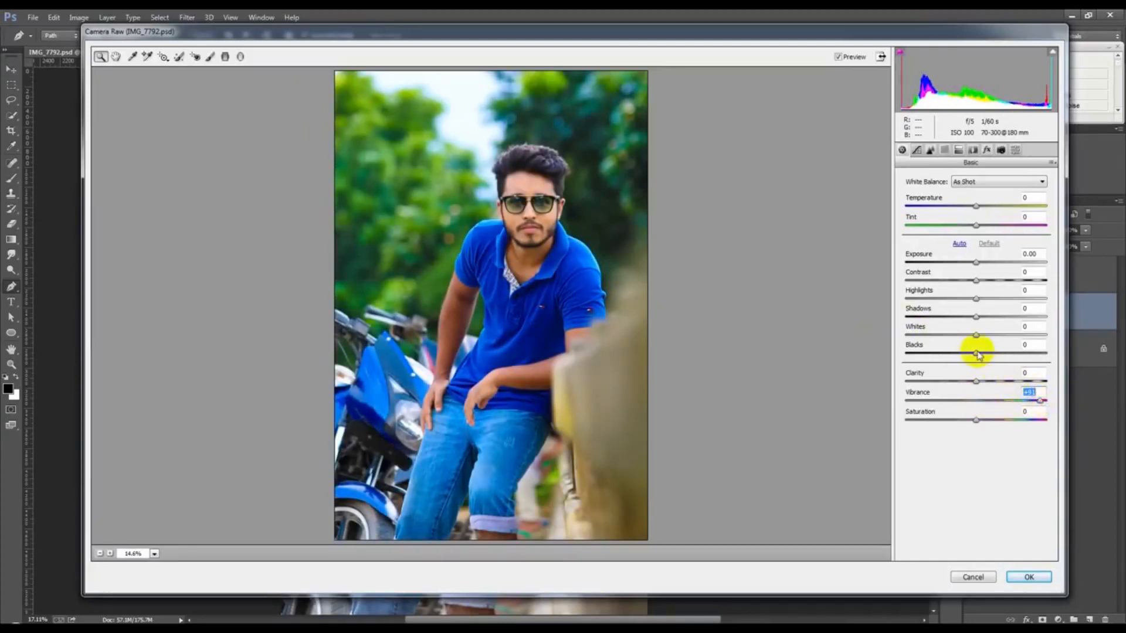
left_click_drag(977, 354, 873, 339)
left_click_drag(978, 319, 906, 297)
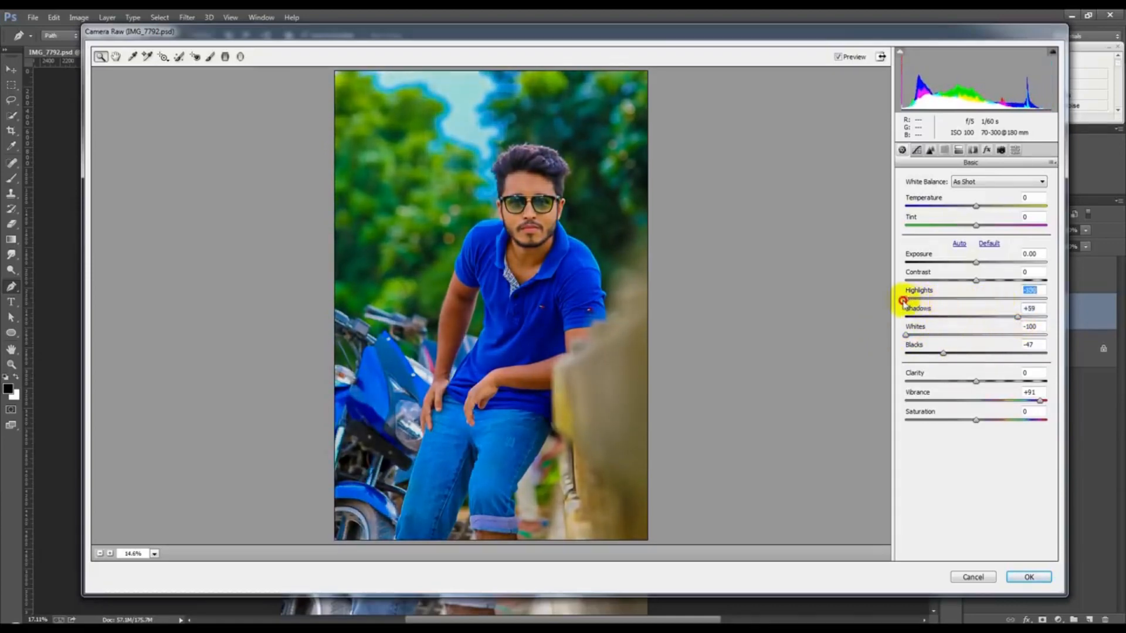
mouse_move(975, 281)
left_mouse_down()
mouse_move(1030, 276)
mouse_move(986, 269)
left_mouse_up()
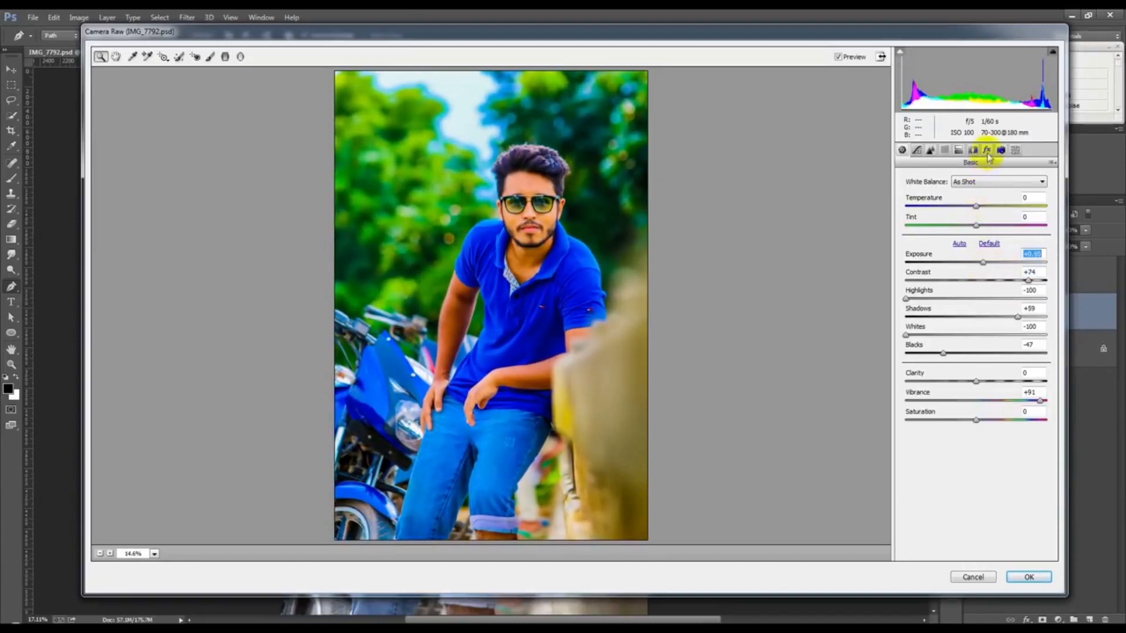
Step: Increase the sharpening amount for Background copy in Camera Raw
left_click(930, 151)
left_click_drag(915, 197, 950, 201)
left_click(916, 150)
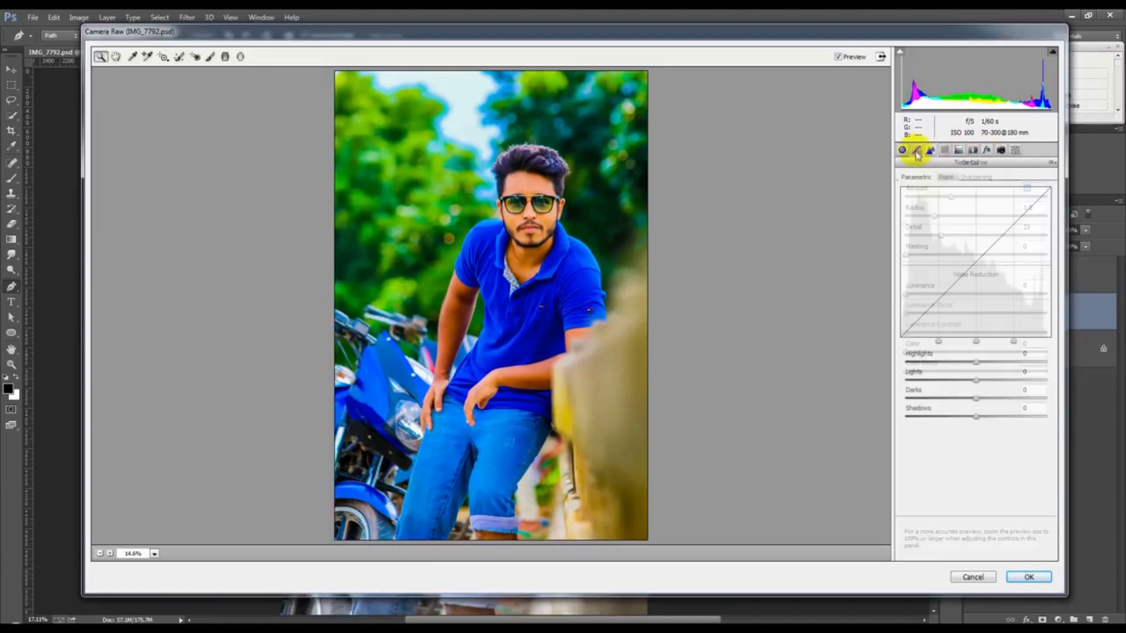
Step: Split-tone the highlights with Hue 57 and Saturation about 55, and apply the Camera Raw filter to Background copy
left_click(959, 150)
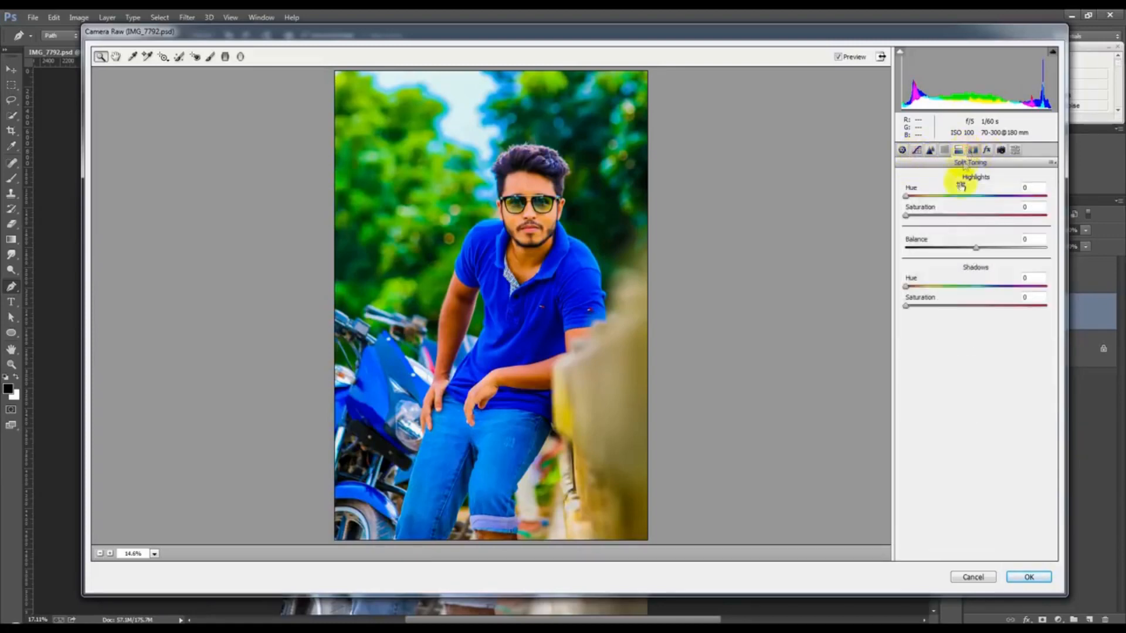
left_click_drag(910, 217, 876, 221)
left_click_drag(970, 200, 937, 201)
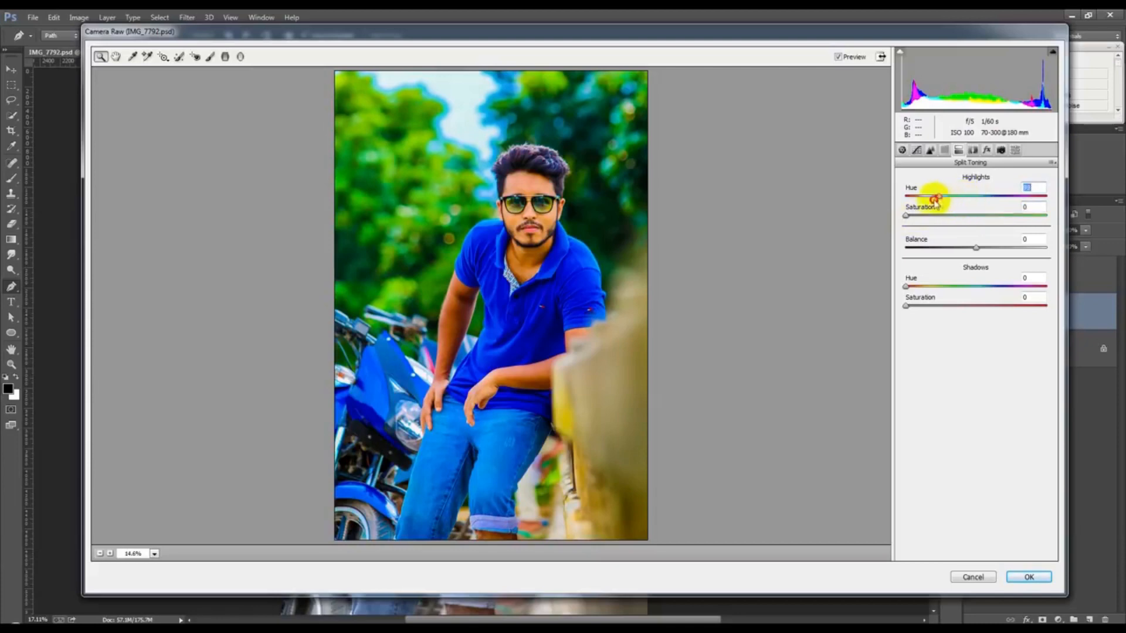
left_click_drag(942, 215, 984, 211)
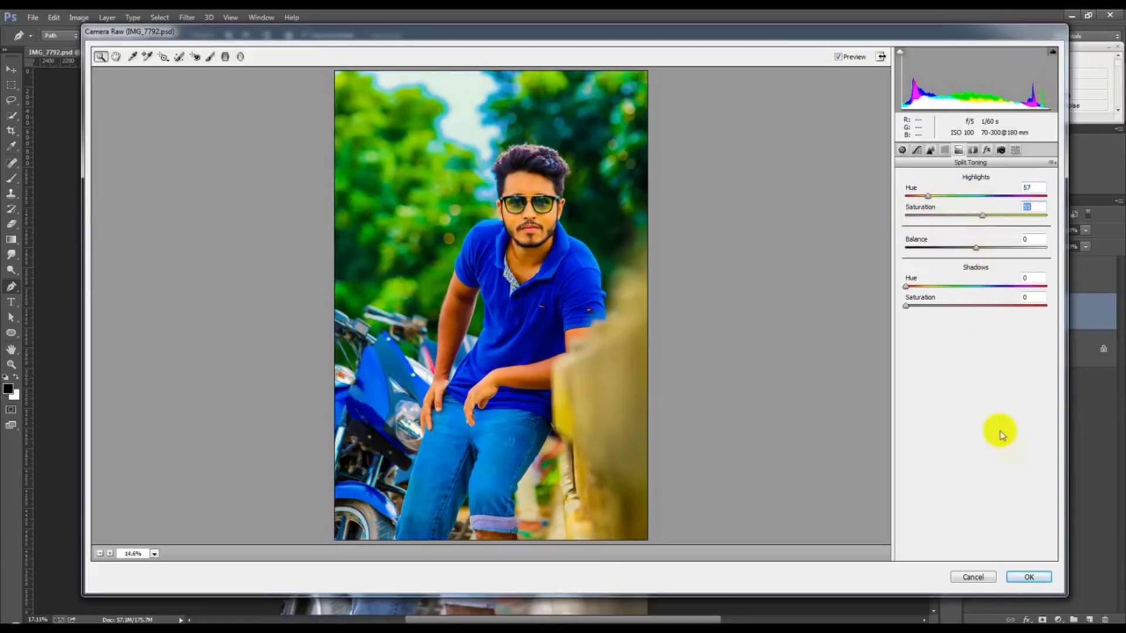
left_click(1029, 577)
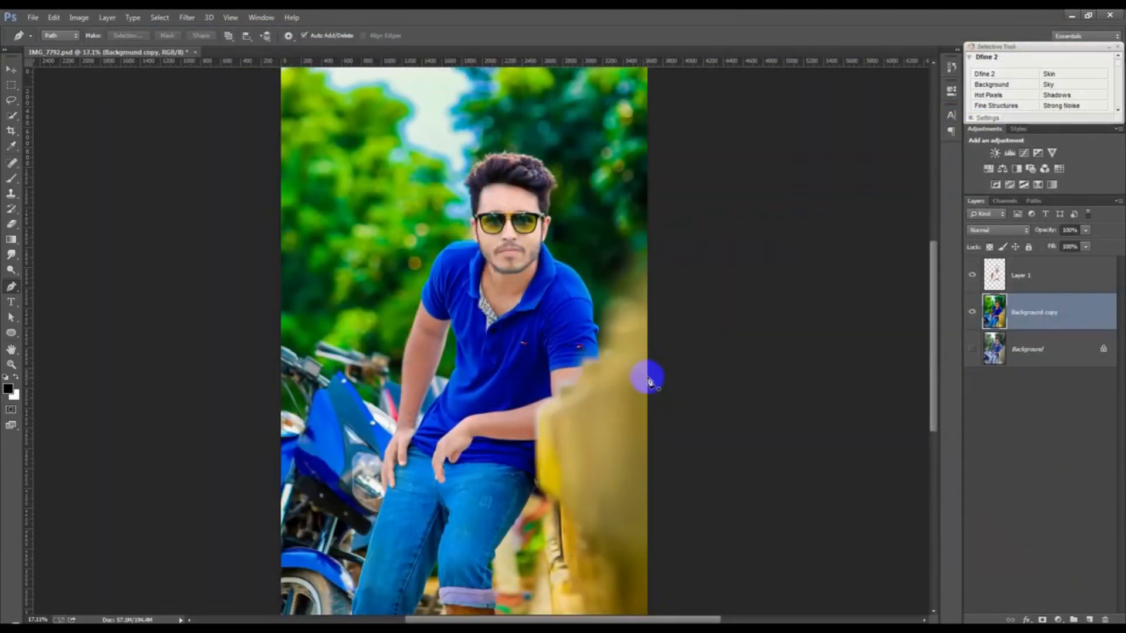
Step: Open the Background copy layer in the Nik Collection's Color Efex Pro 4 and maximize its window
scroll(673, 417, "down", 2)
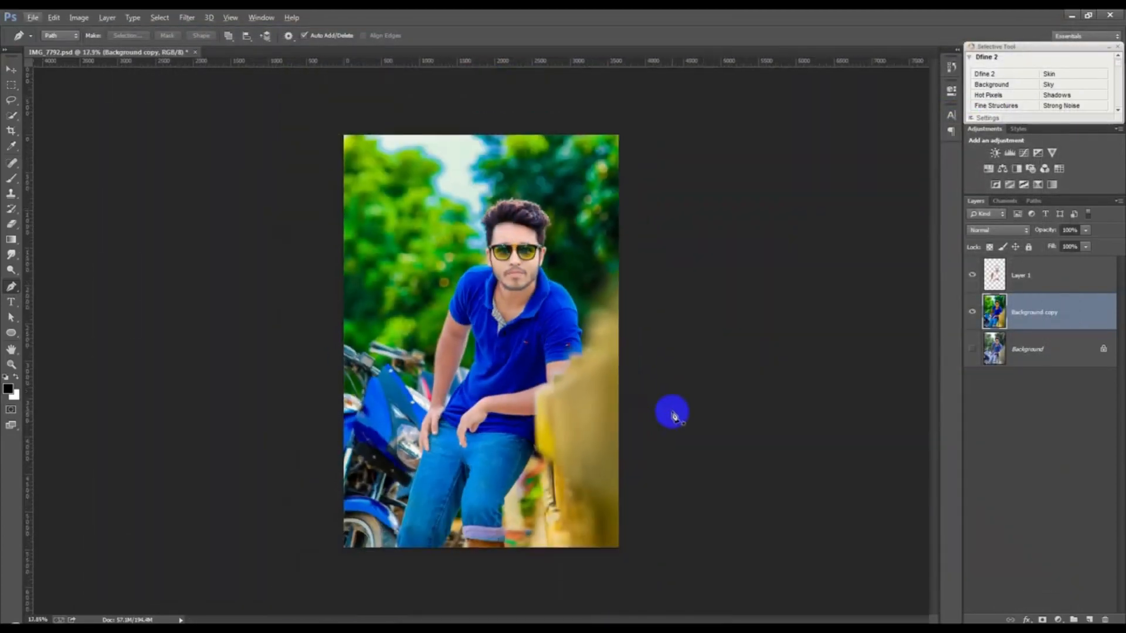
scroll(674, 416, "up", 1)
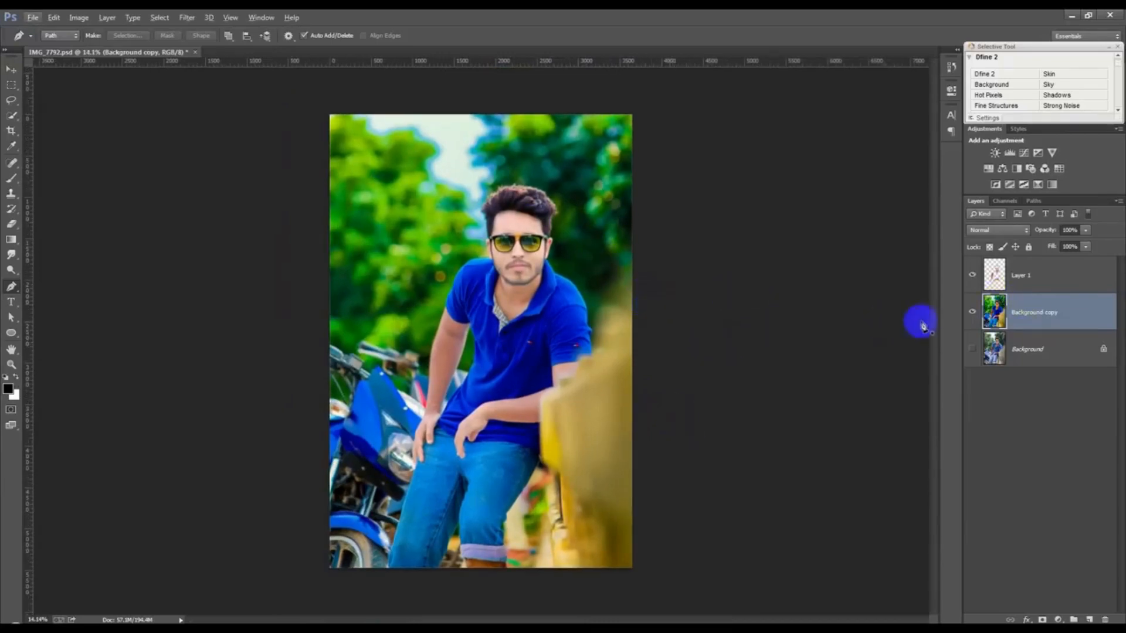
left_click(189, 19)
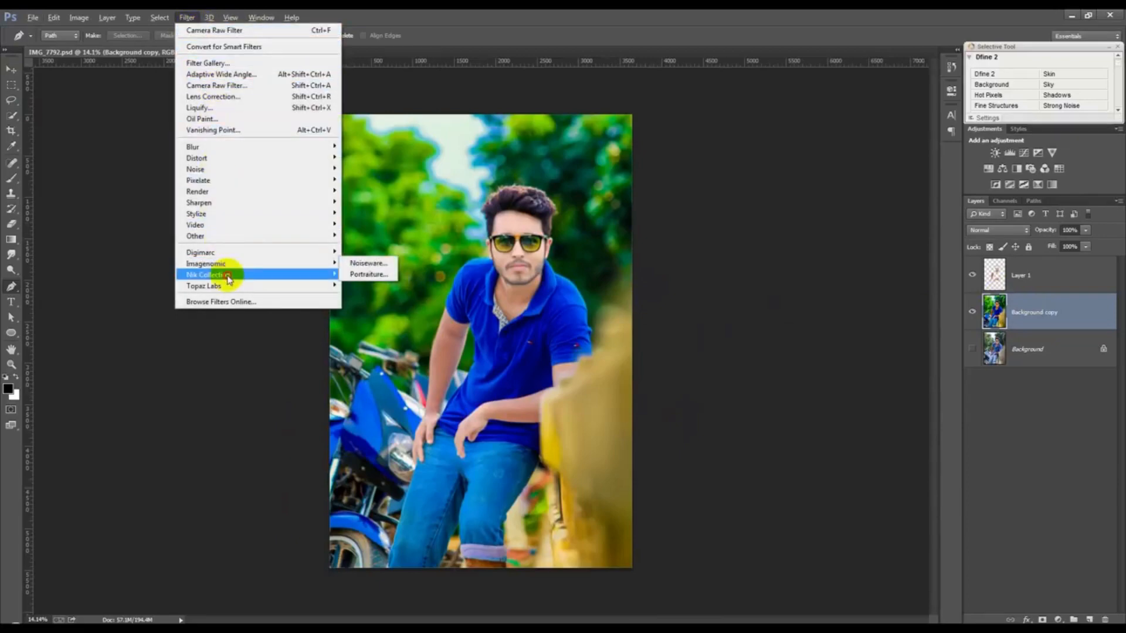
mouse_move(223, 275)
left_click(377, 287)
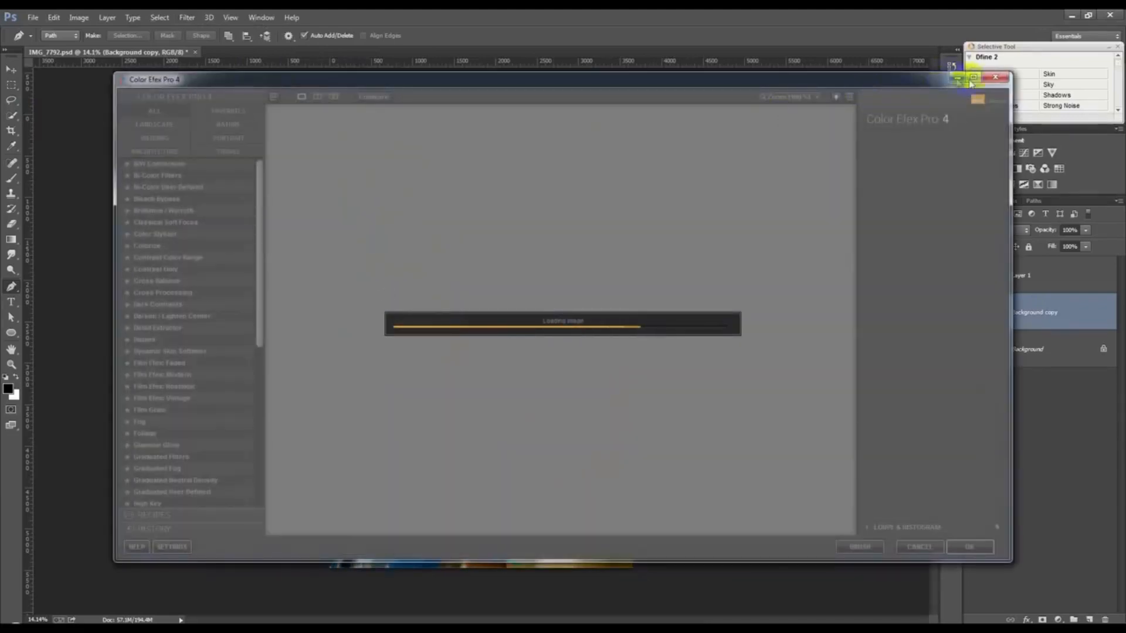
left_click(973, 77)
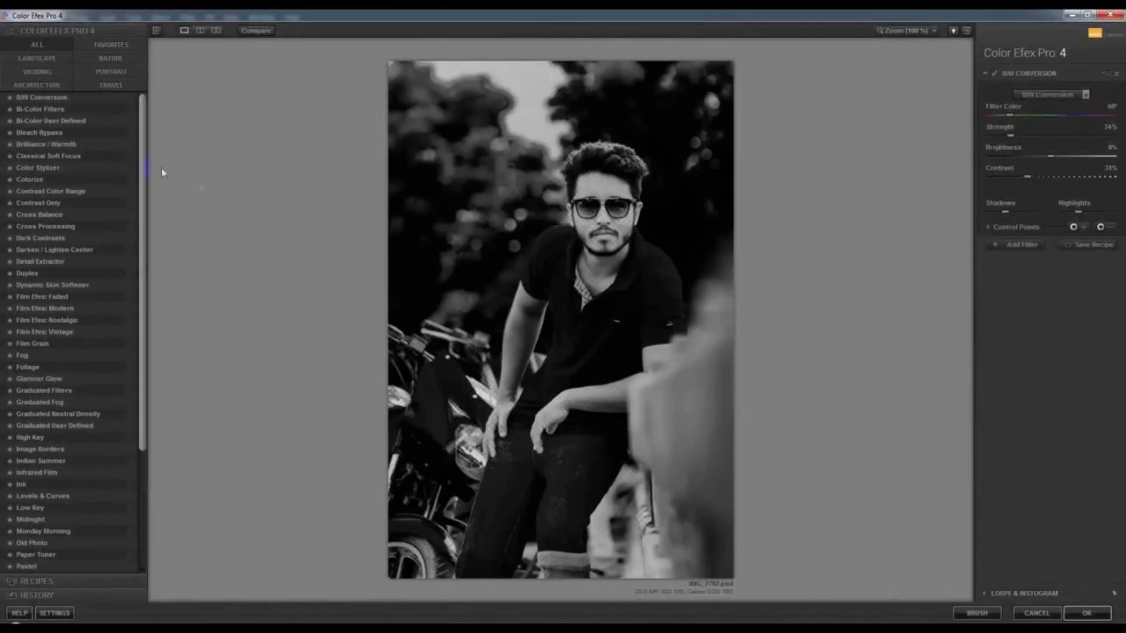
Step: Try the B/W Conversion, Bi-Color Filters, Bi-Color User Defined, Bleach Bypass and Brilliance / Warmth filters on the photo
left_click(51, 99)
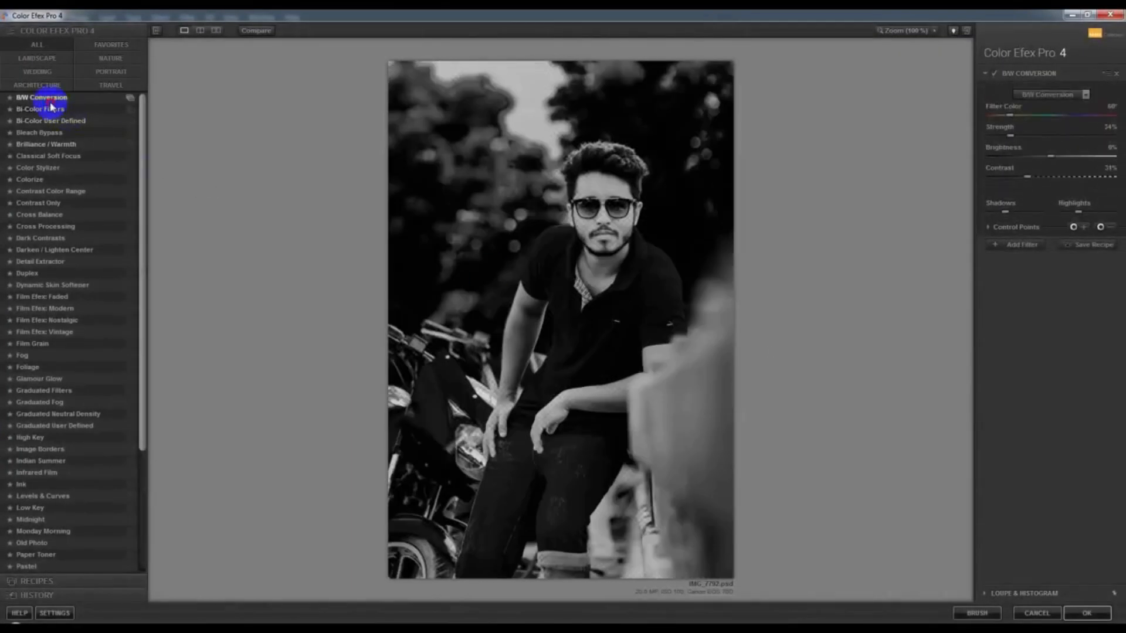
left_click(48, 109)
left_click(60, 121)
left_click(59, 133)
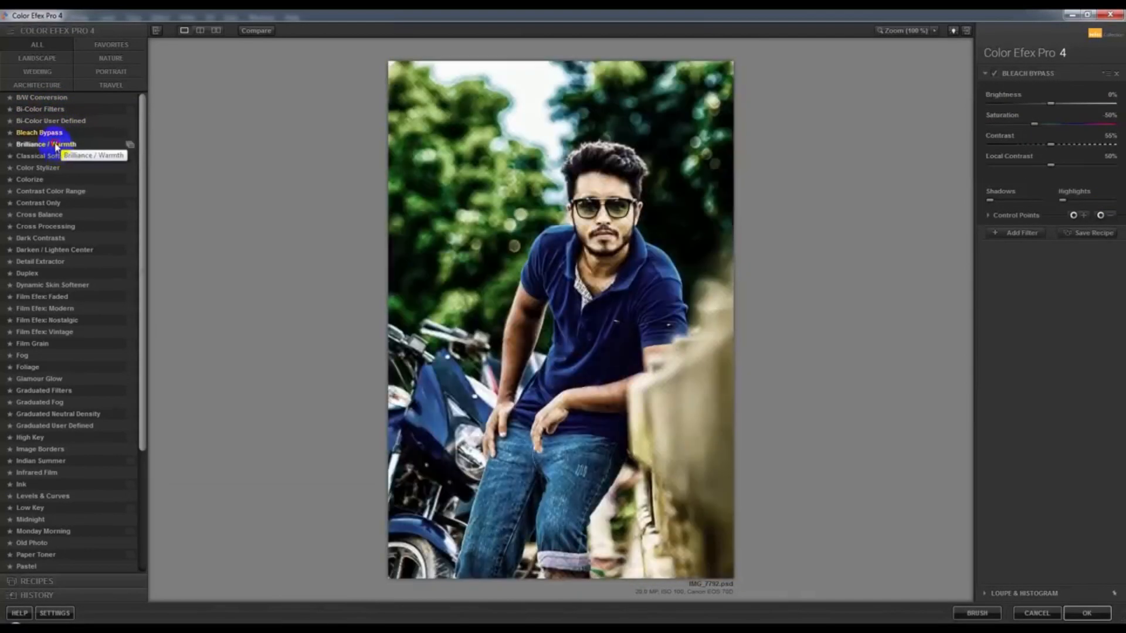
left_click(56, 146)
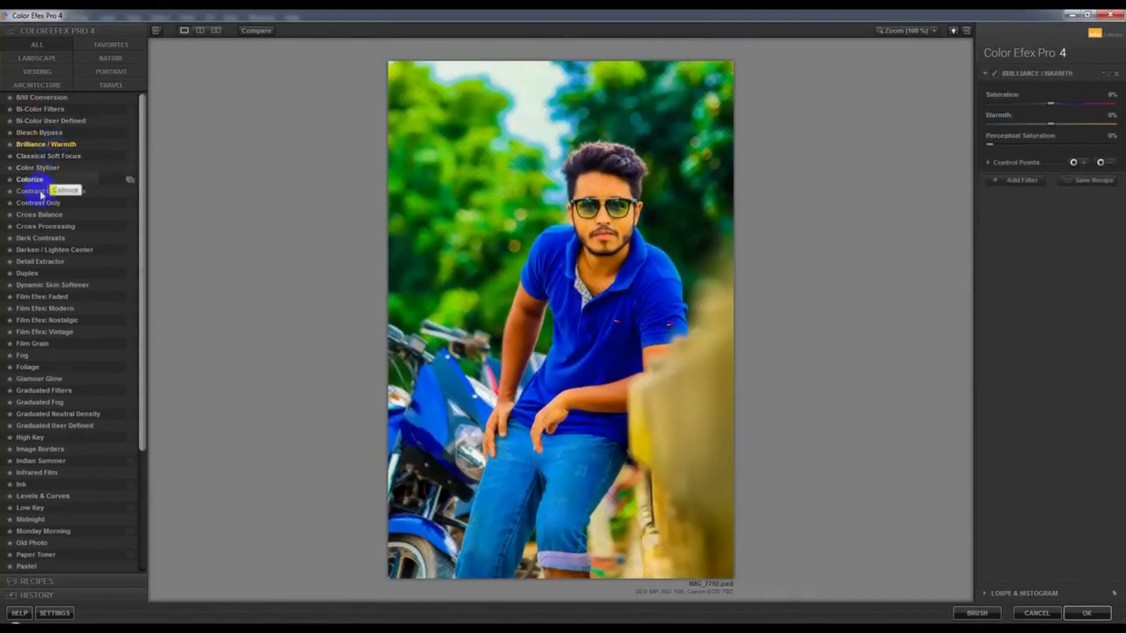
Step: Choose the Detail Extractor filter and select its extreme detail preset
left_click(48, 265)
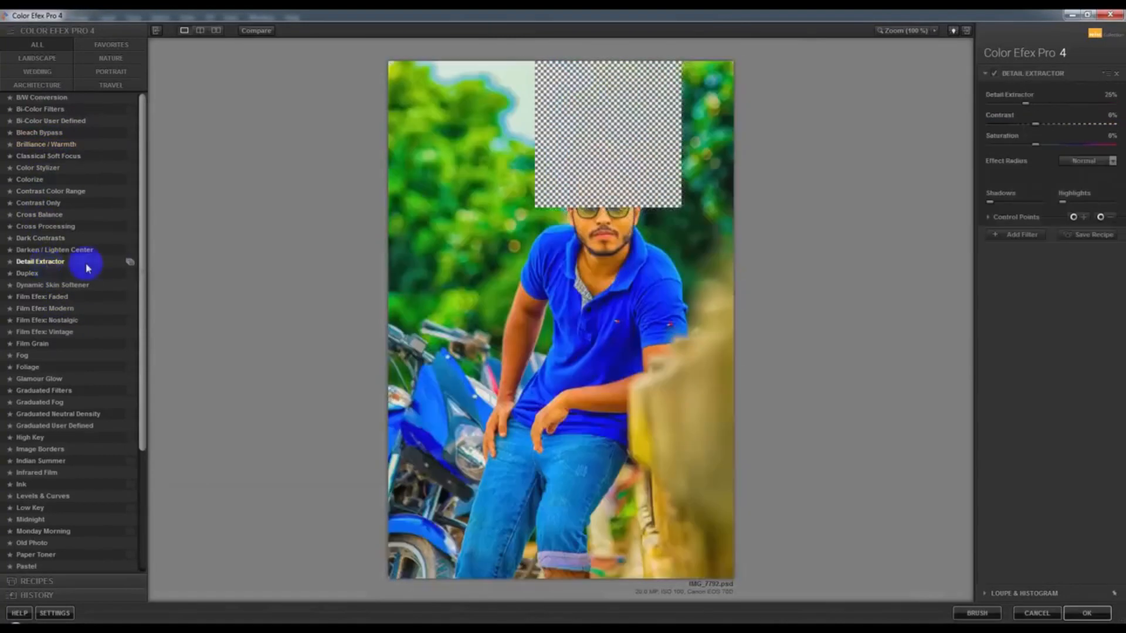
left_click(129, 262)
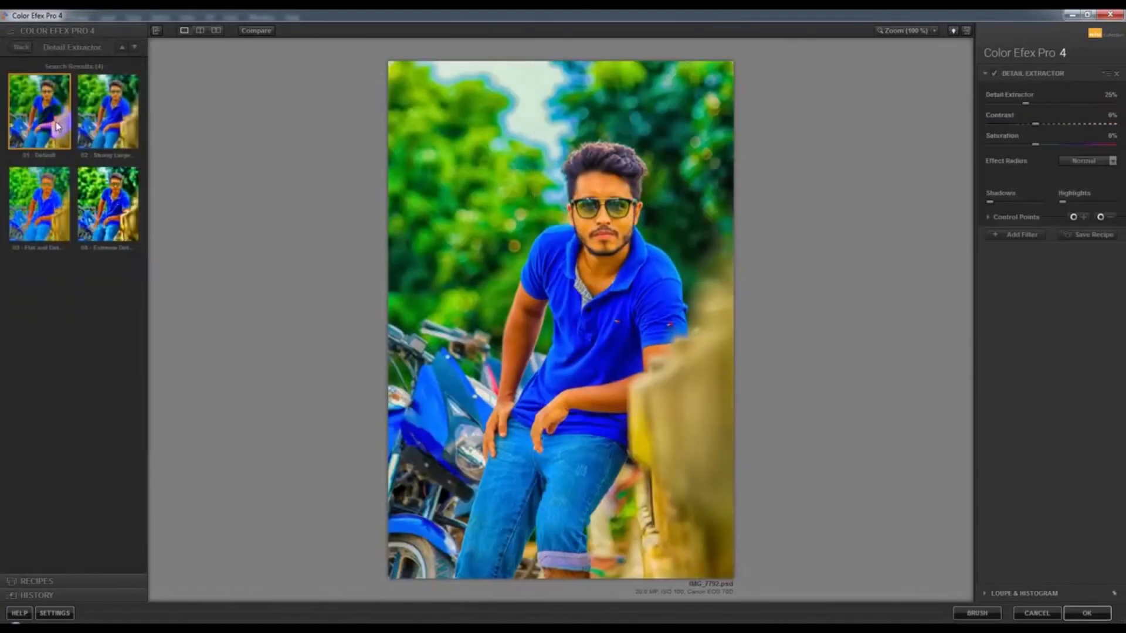
left_click(110, 145)
left_click(122, 200)
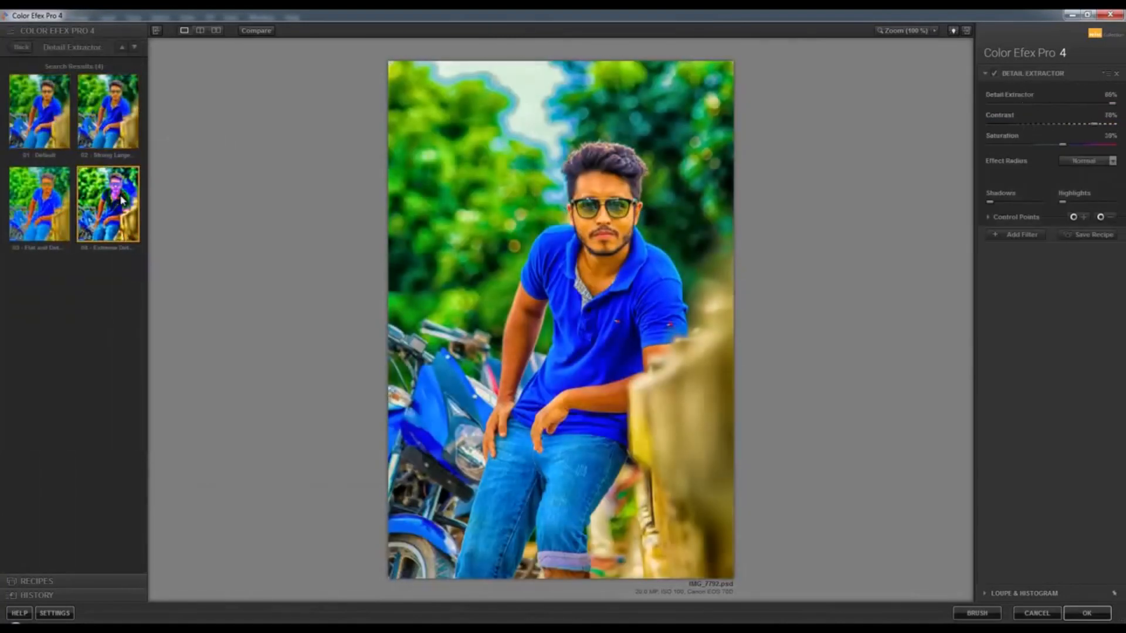
Step: Switch the Detail Extractor filter to its 02 Strong Large preset and add a second filter, trying Cross Processing and Contrast Only
left_click(108, 111)
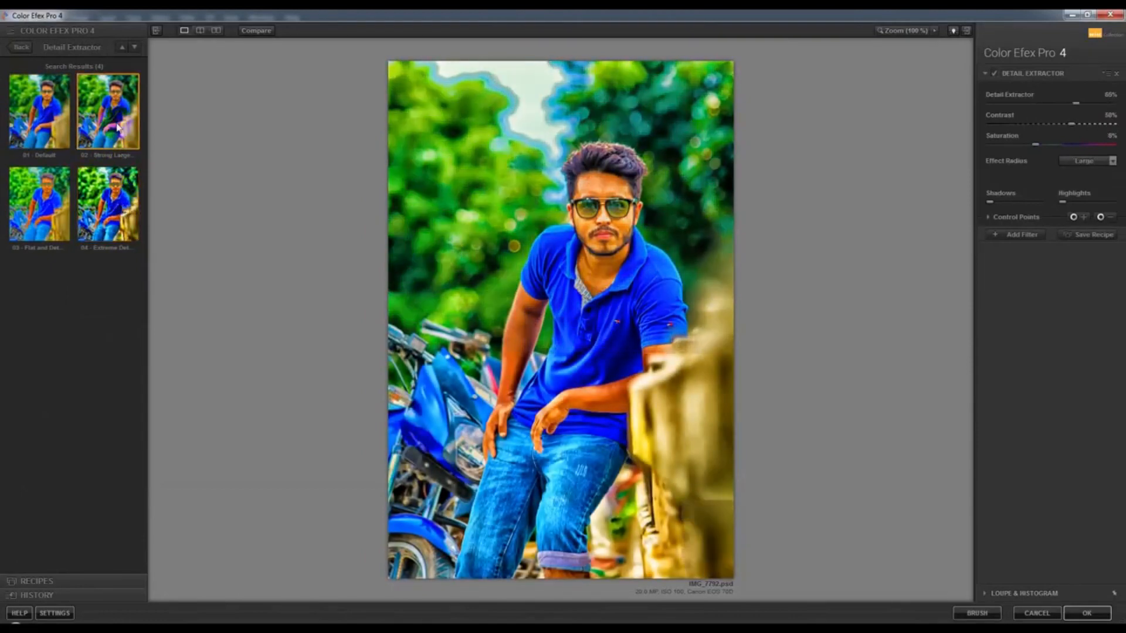
left_click(28, 50)
left_click(1016, 235)
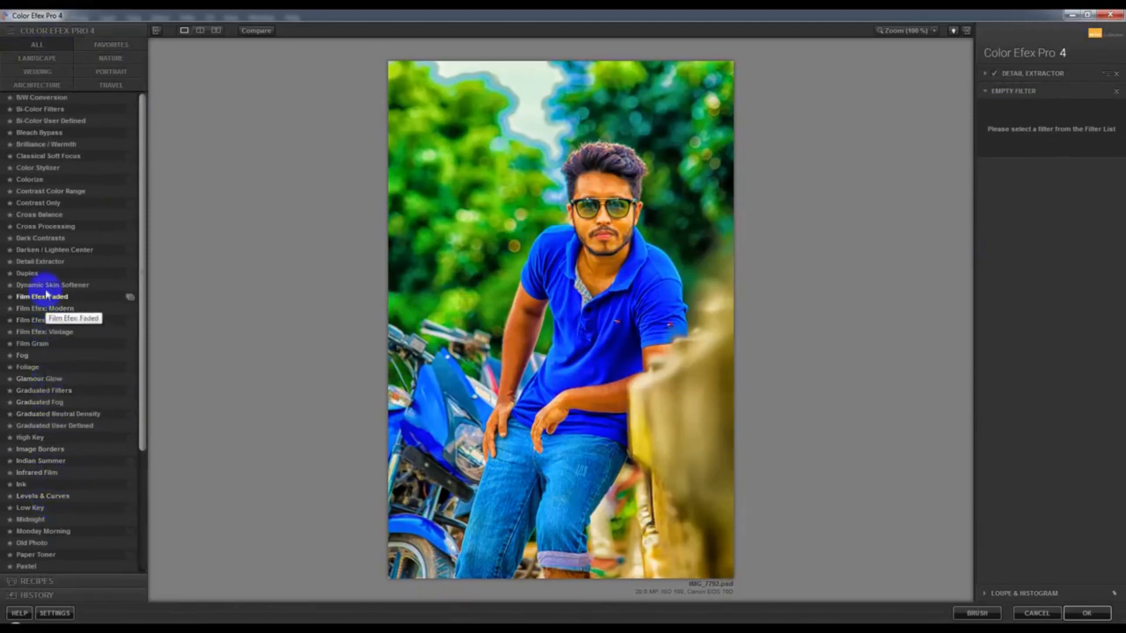
left_click(49, 228)
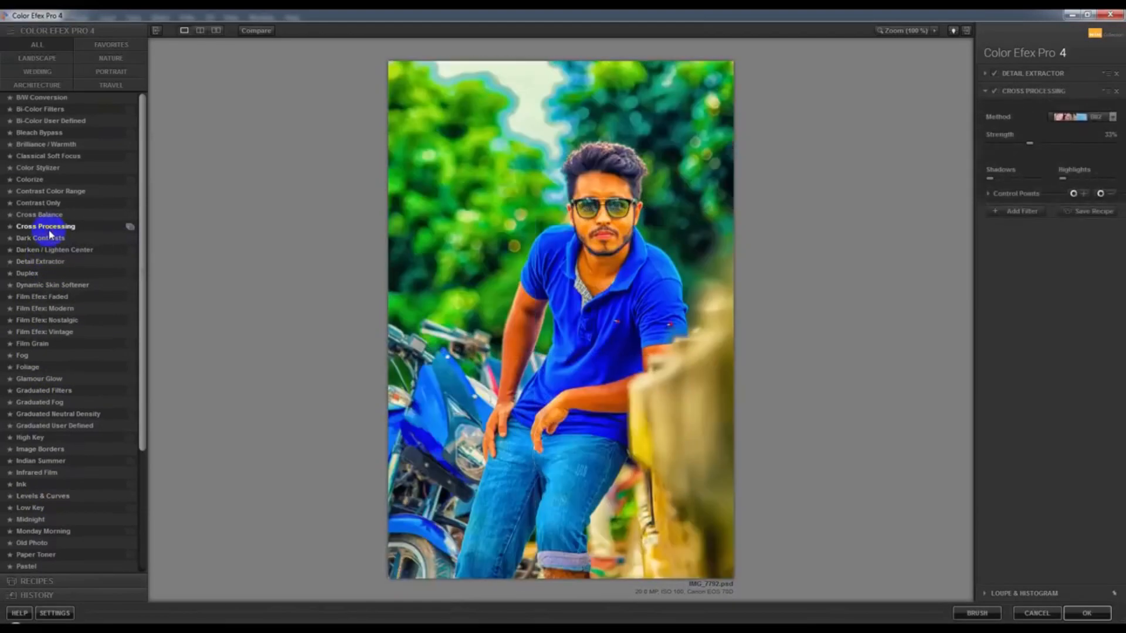
left_click(48, 203)
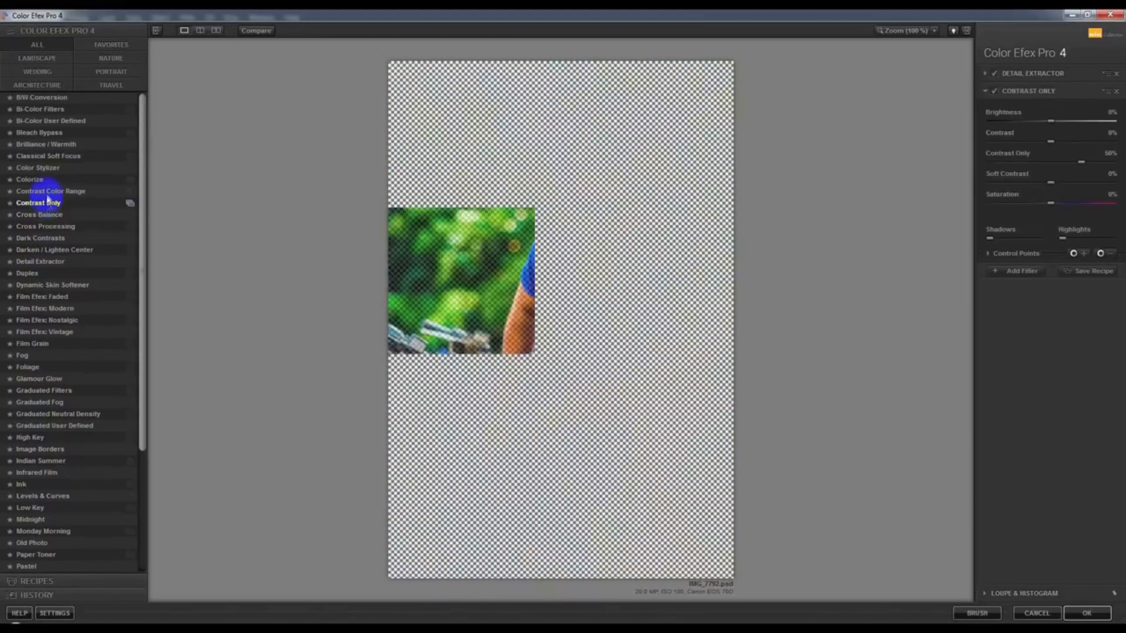
Step: Use Contrast Color Range as the second filter with Color Contrast about 31%, Brightness -11% and Contrast about 32%
left_click(48, 195)
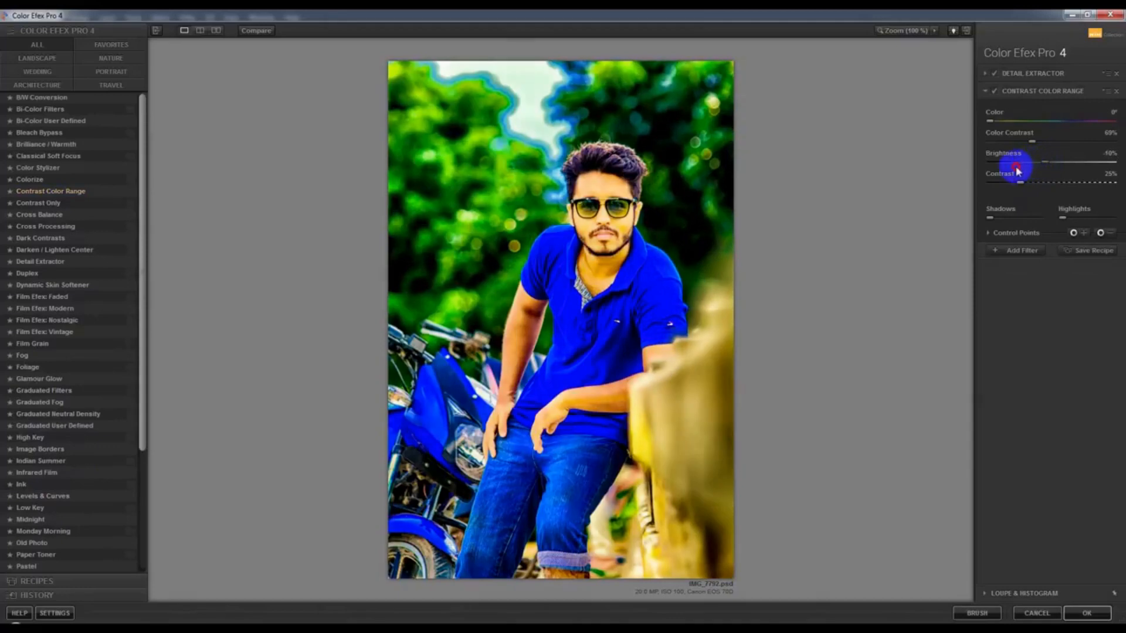
left_click_drag(1045, 162, 1004, 150)
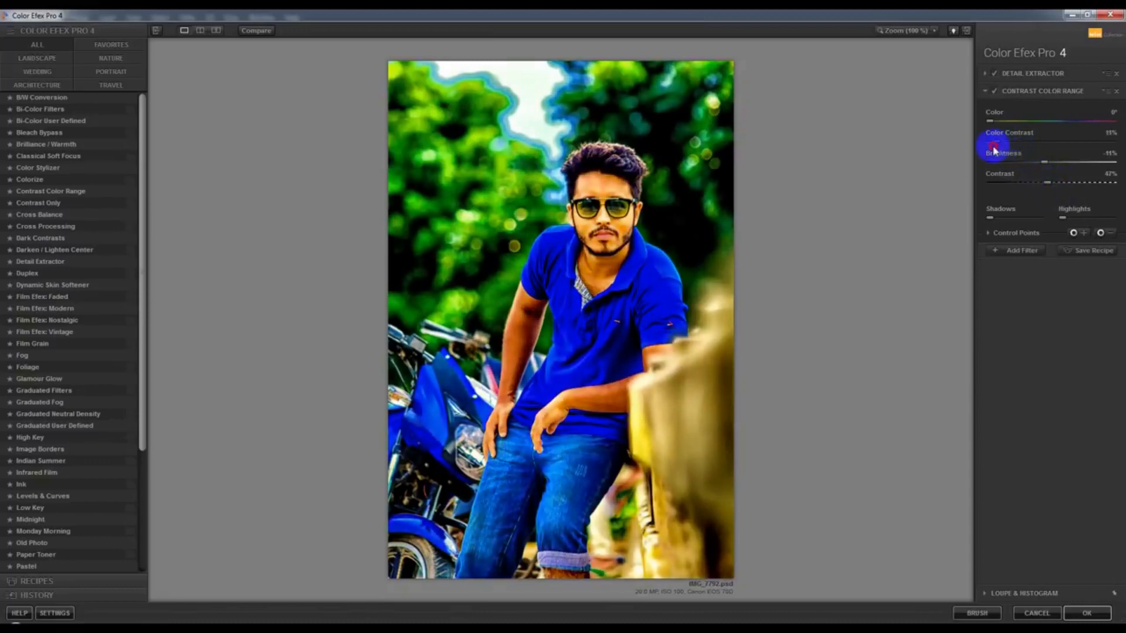
mouse_move(1013, 146)
left_mouse_down()
mouse_move(1076, 144)
mouse_move(1003, 152)
left_mouse_up()
mouse_move(1047, 183)
left_mouse_down()
mouse_move(1006, 191)
mouse_move(1047, 184)
mouse_move(1030, 189)
left_mouse_up()
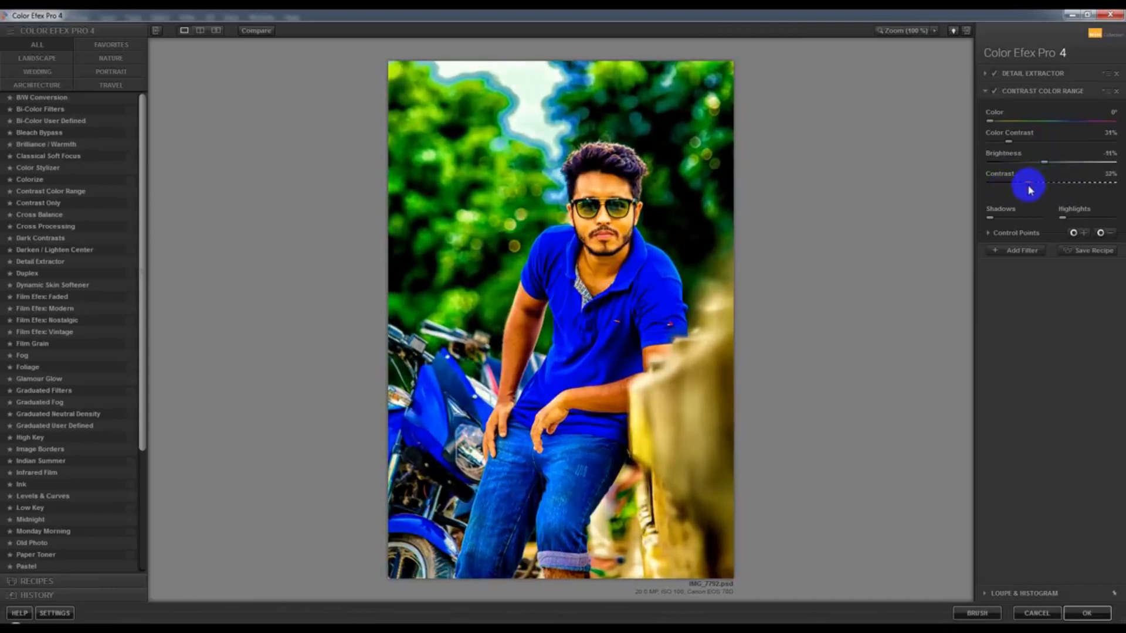
Step: Add Indian Summer as a third filter with Enhance Foliage about 63%, and apply the filter stack to the photo
left_click(1032, 252)
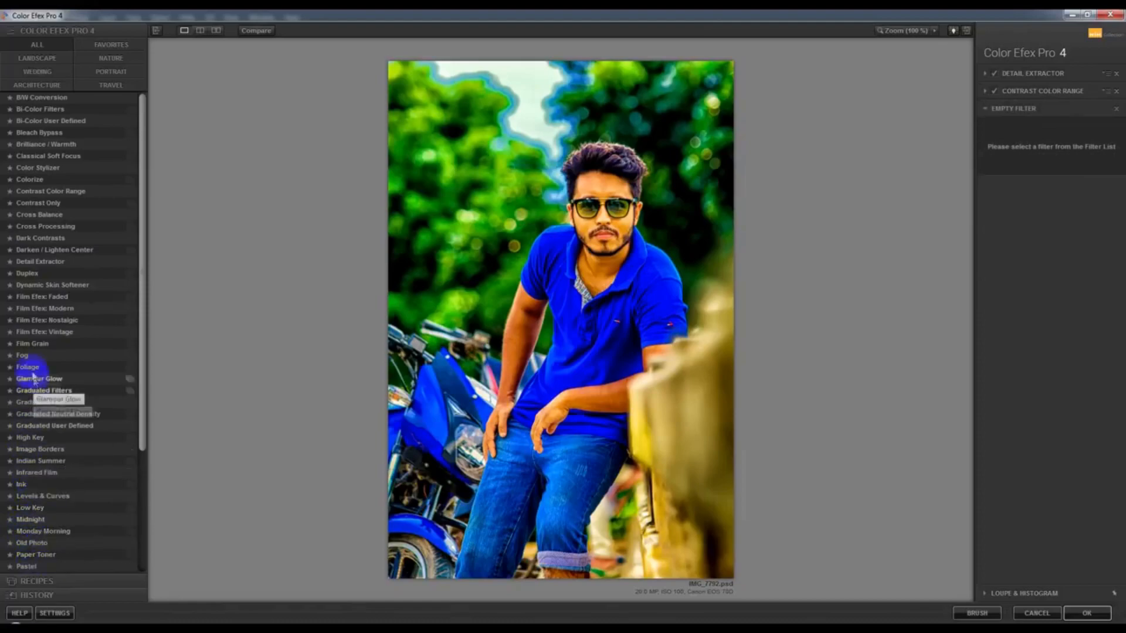
left_click(49, 462)
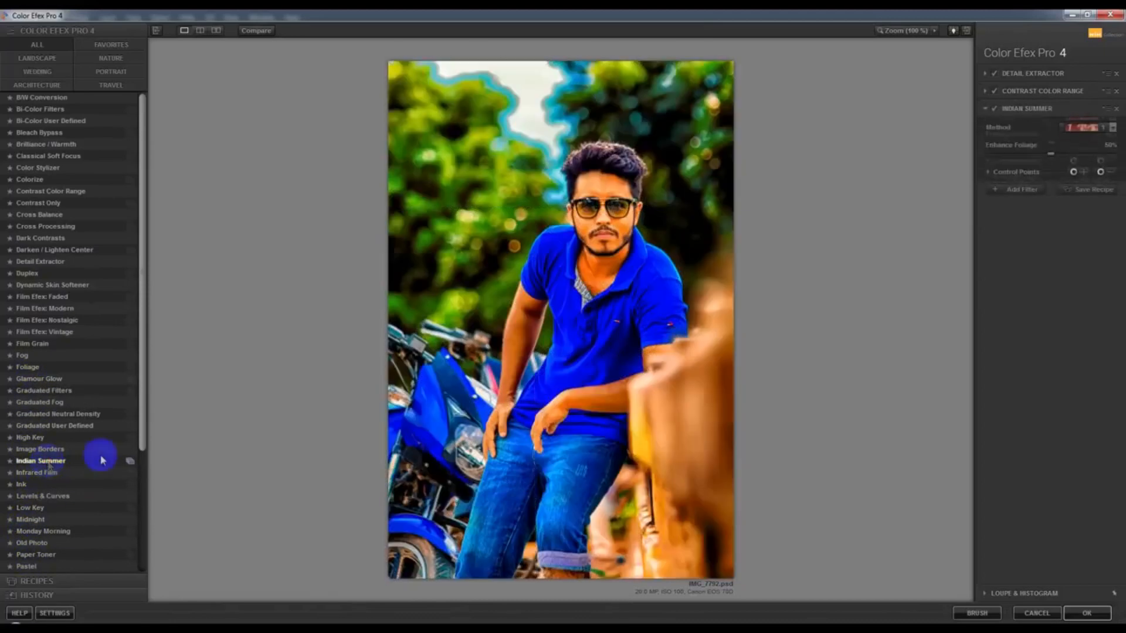
mouse_move(1055, 162)
left_mouse_down()
mouse_move(1096, 166)
mouse_move(1064, 168)
left_mouse_up()
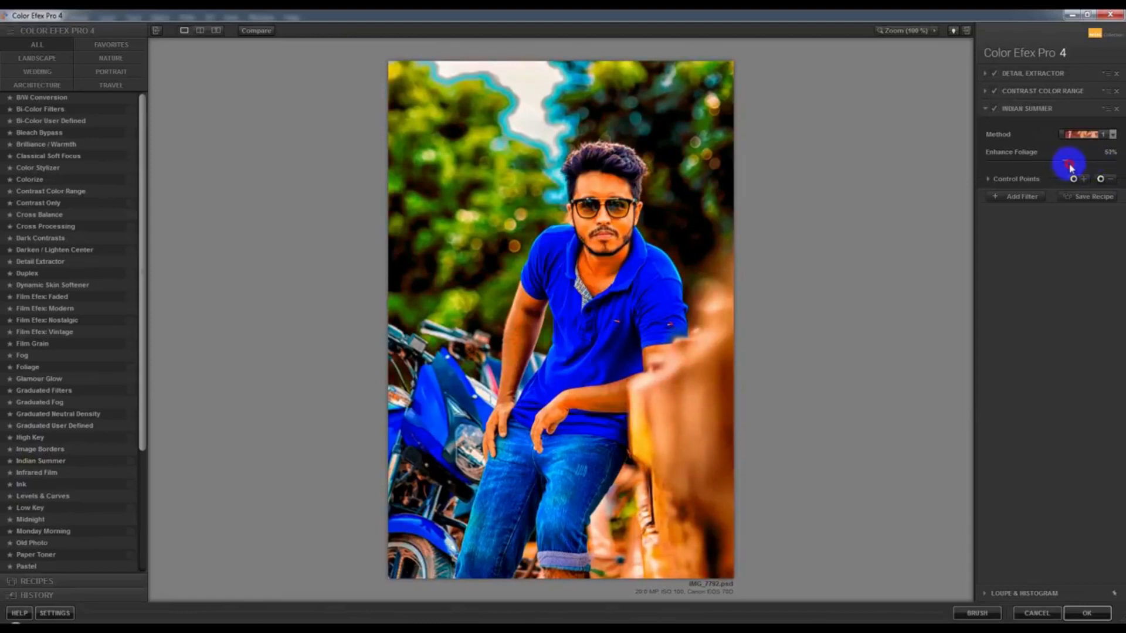
left_click(1082, 610)
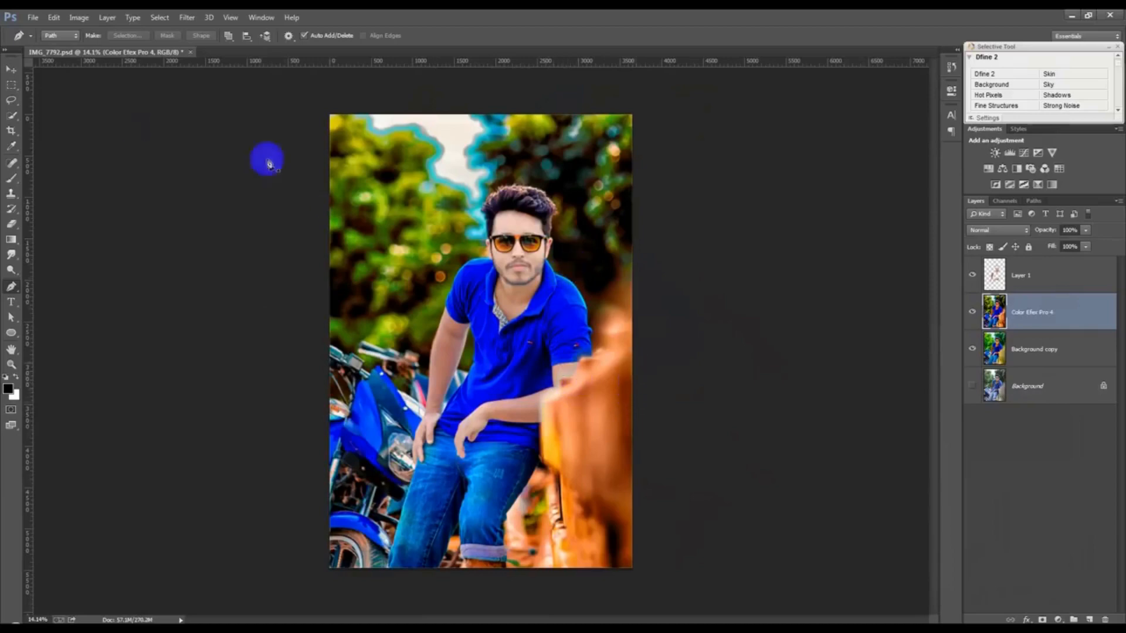
Step: Increase the contrast of Layer 1 with Levels, setting the shadow input to 27 and the highlight input to about 224
left_click(11, 69)
left_click(1039, 287)
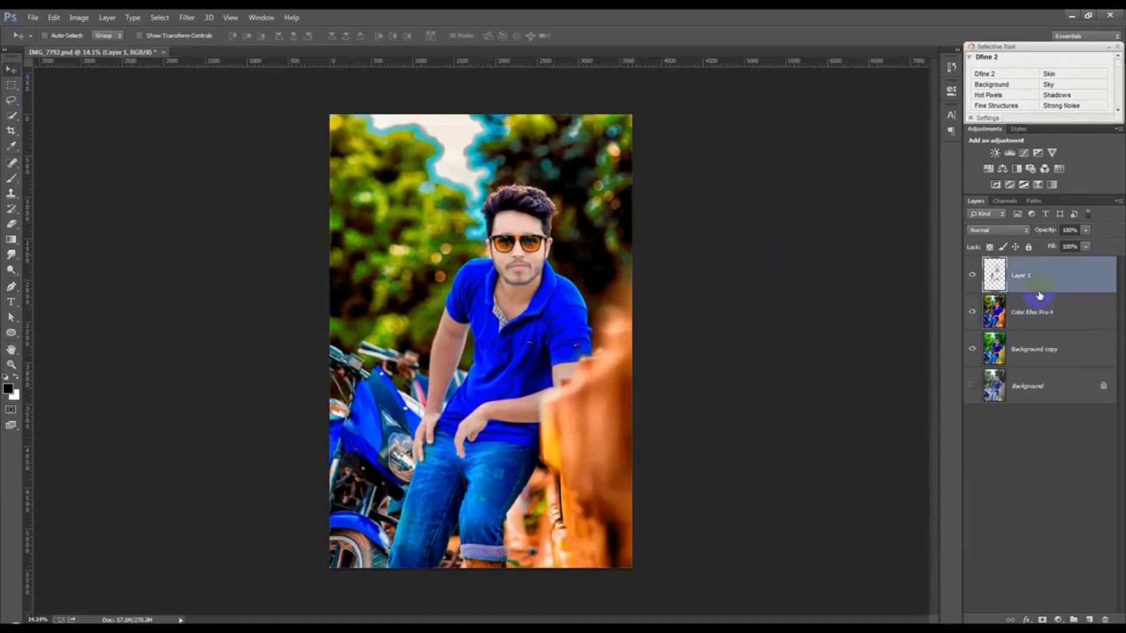
left_click(79, 17)
mouse_move(88, 45)
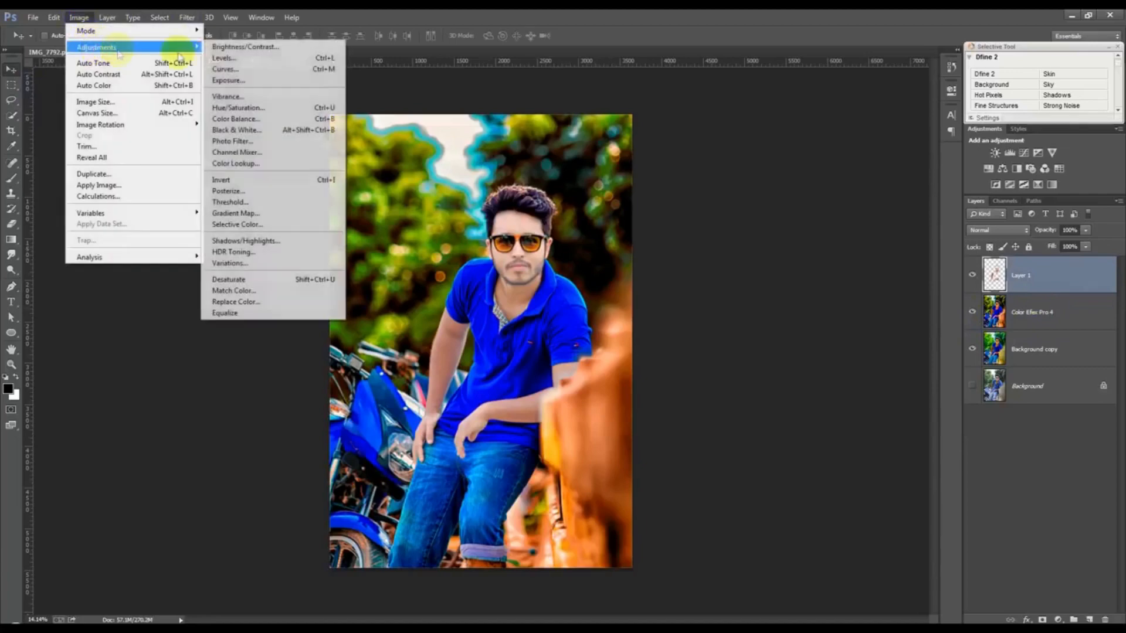
left_click(221, 61)
left_click_drag(586, 275, 602, 277)
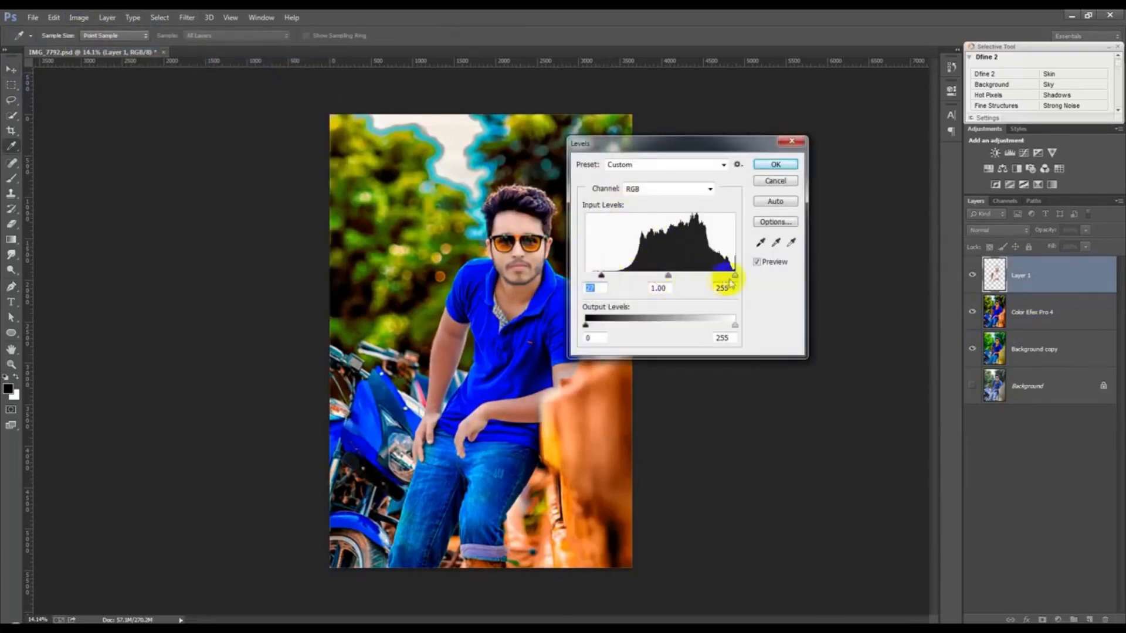
left_click_drag(735, 275, 719, 277)
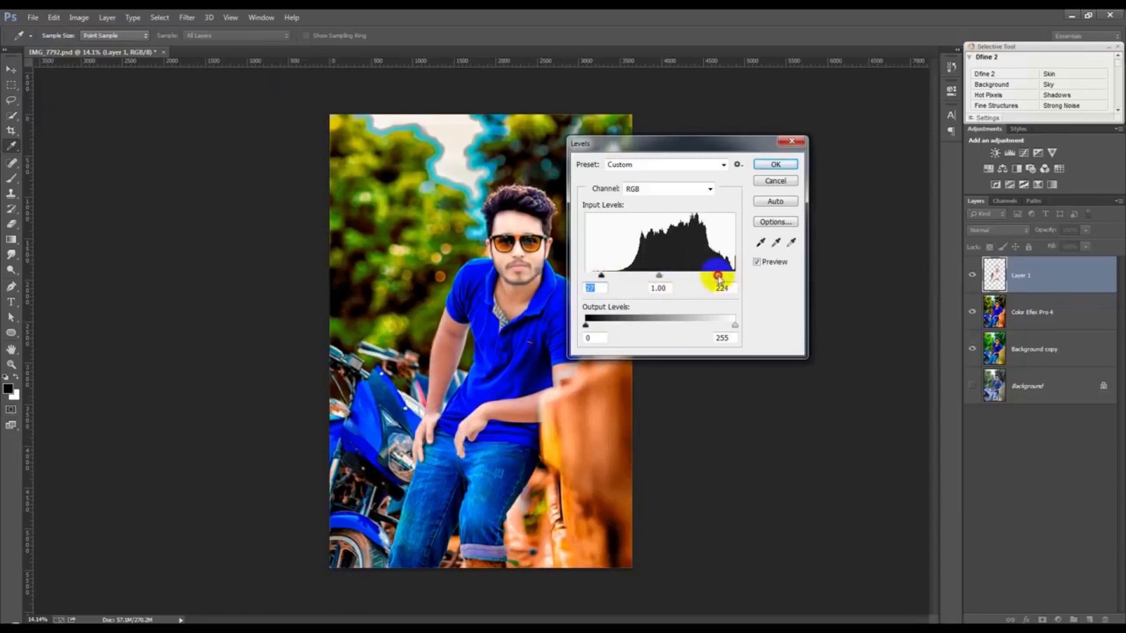
left_click_drag(721, 277, 721, 276)
left_click(776, 166)
key("v")
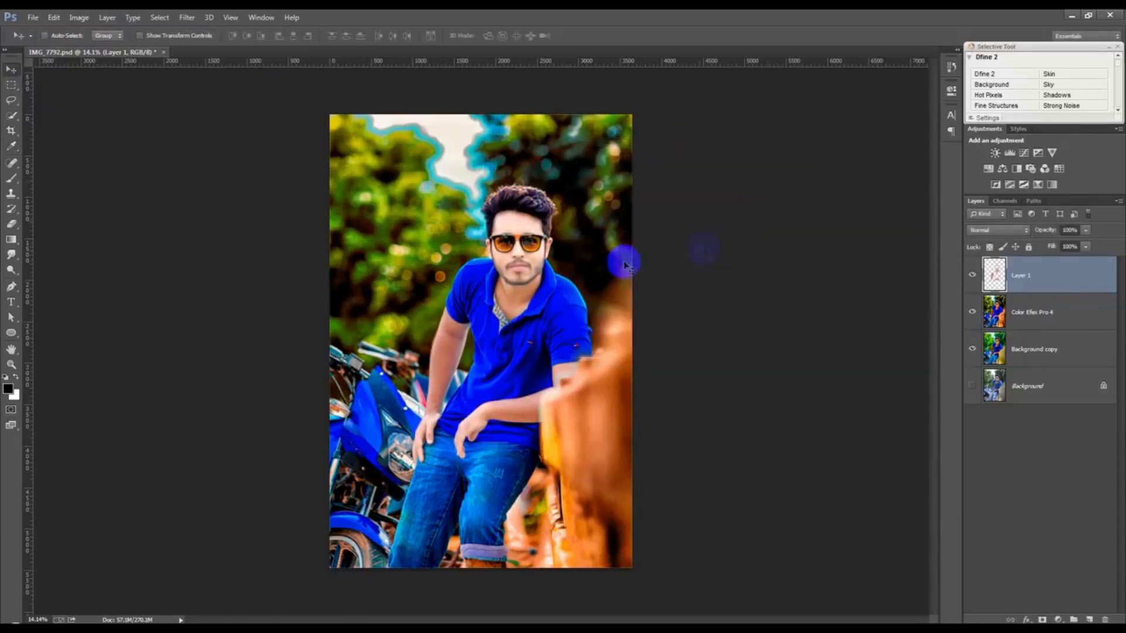
Step: Switch to Windows Explorer and open the HELP FILE folder on the WORK (E:) drive
scroll(564, 297, "up", 2)
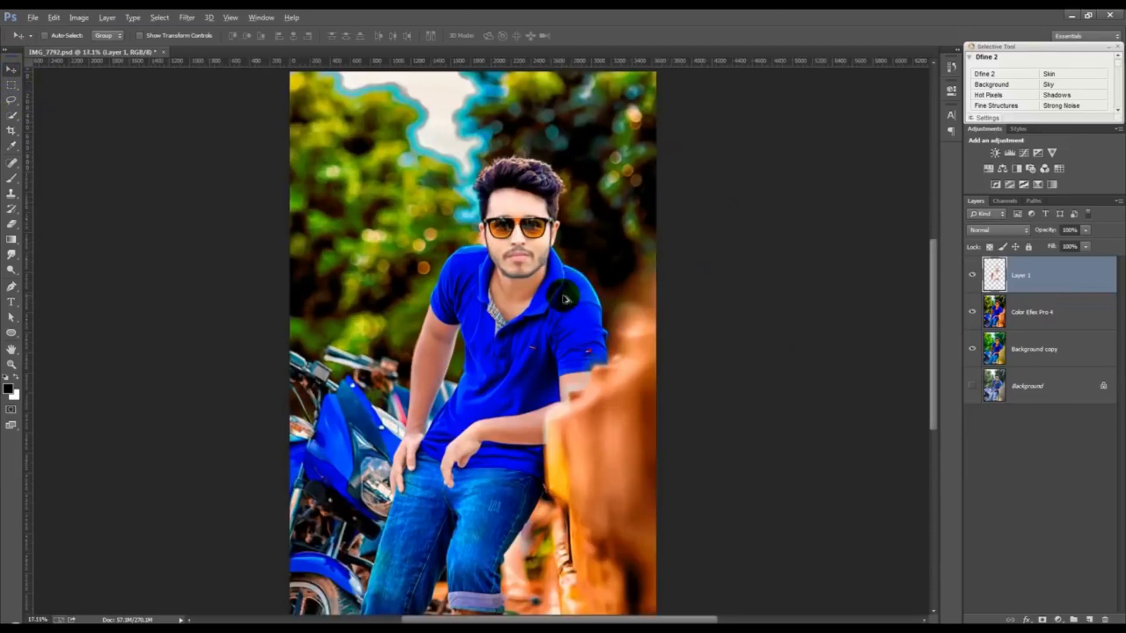
scroll(564, 296, "down", 1)
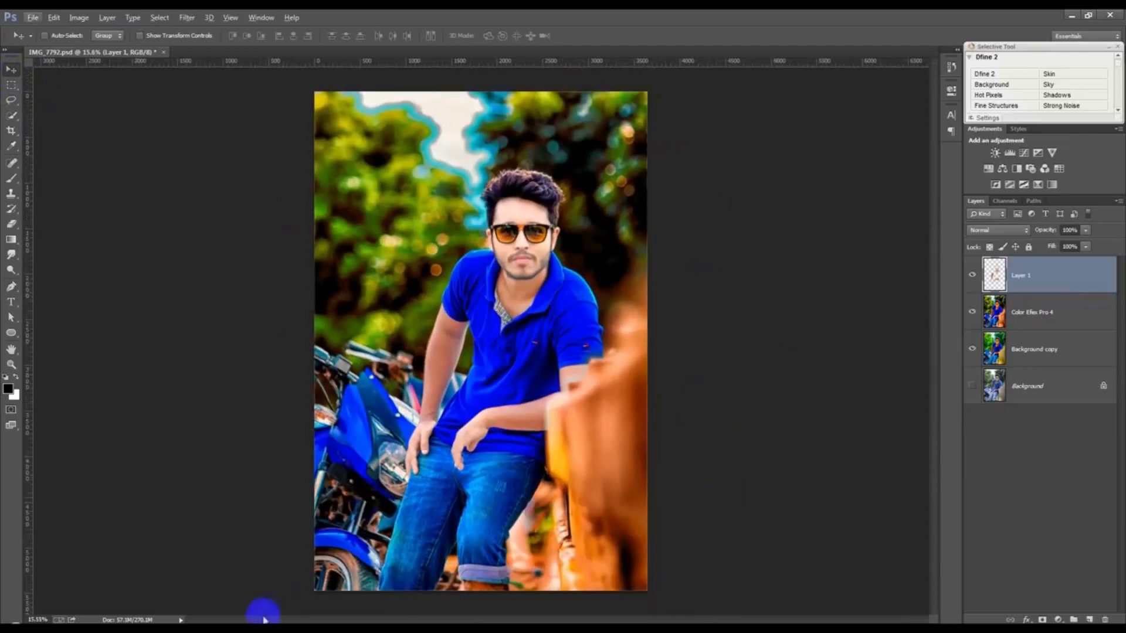
mouse_move(282, 622)
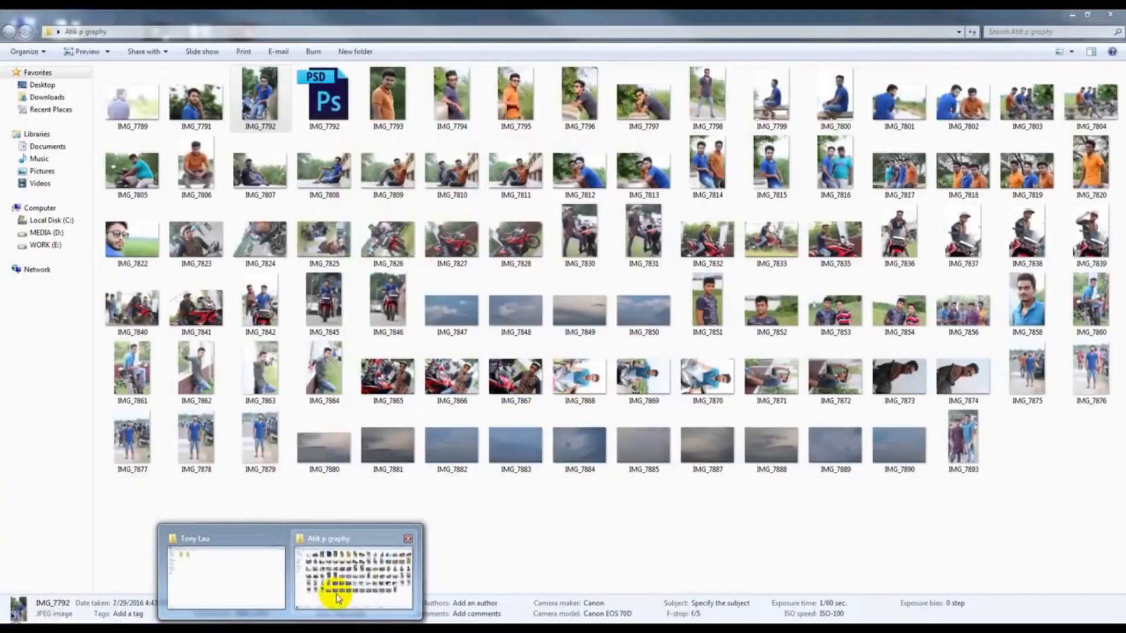
left_click(337, 595)
left_click(45, 245)
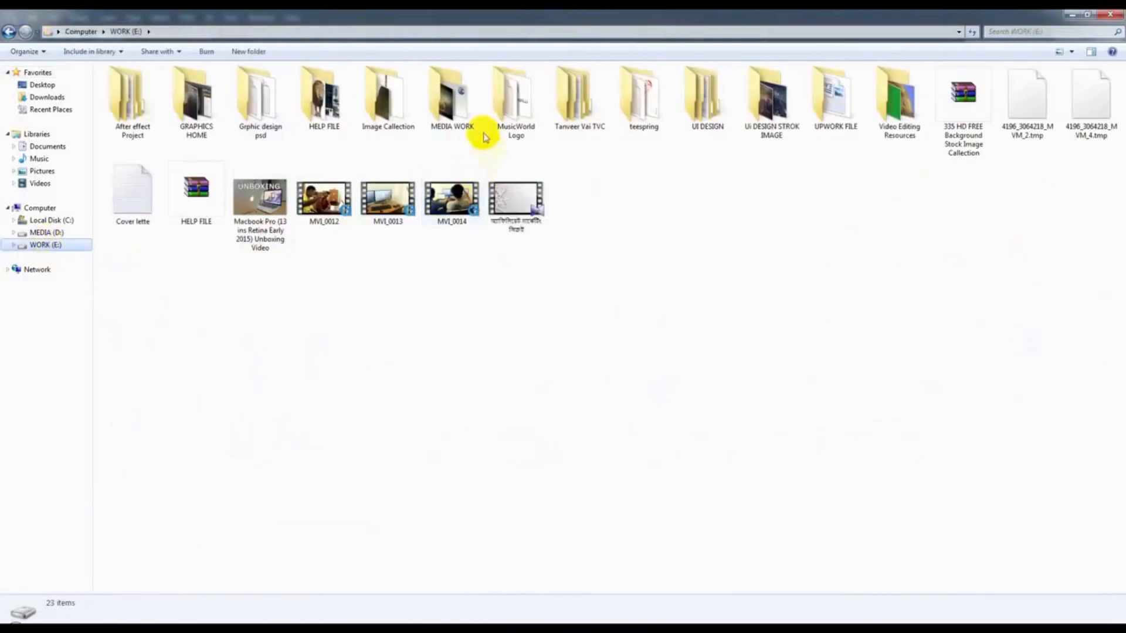
double_click(324, 100)
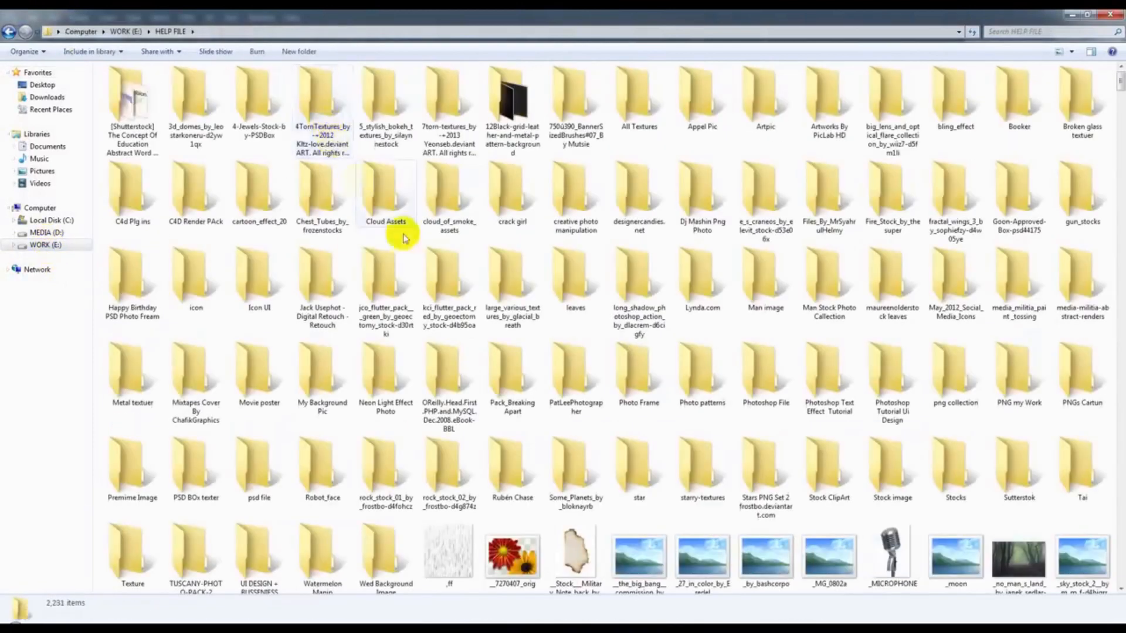
Step: Find the Diwali2010-RSI_19_1 image among the files starting with D and place it in the Photoshop document
key("d")
key("d")
key("d")
key("d")
key("d")
key("d")
key("d")
key("d")
key("d")
key("d")
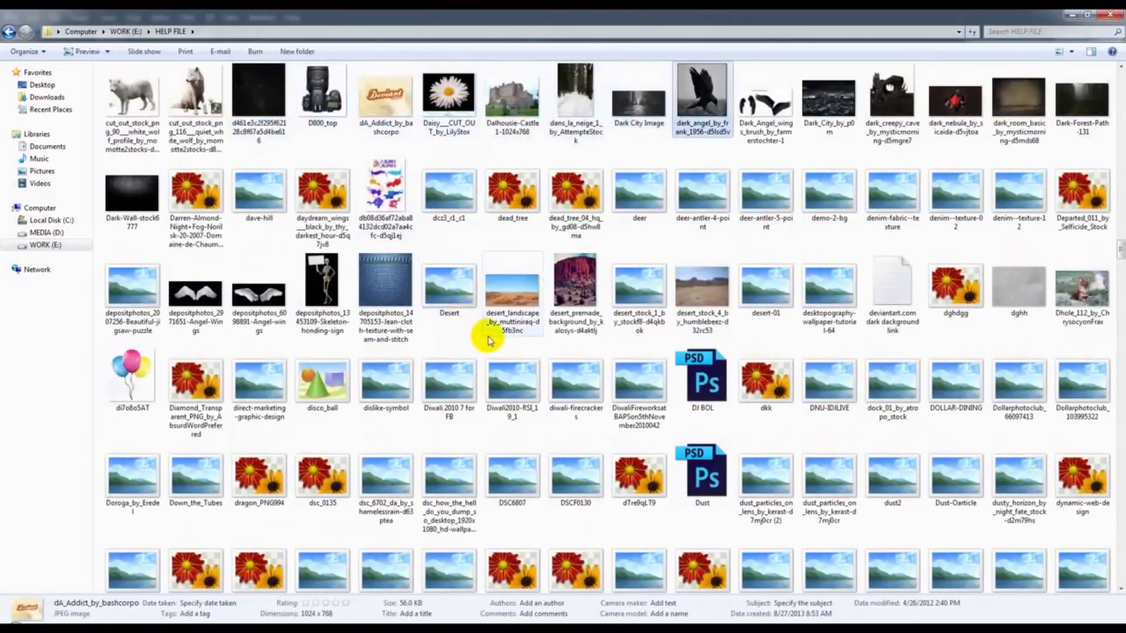
key("d")
key("d")
key("d")
key("d")
key("d")
key("d")
key("d")
key("d")
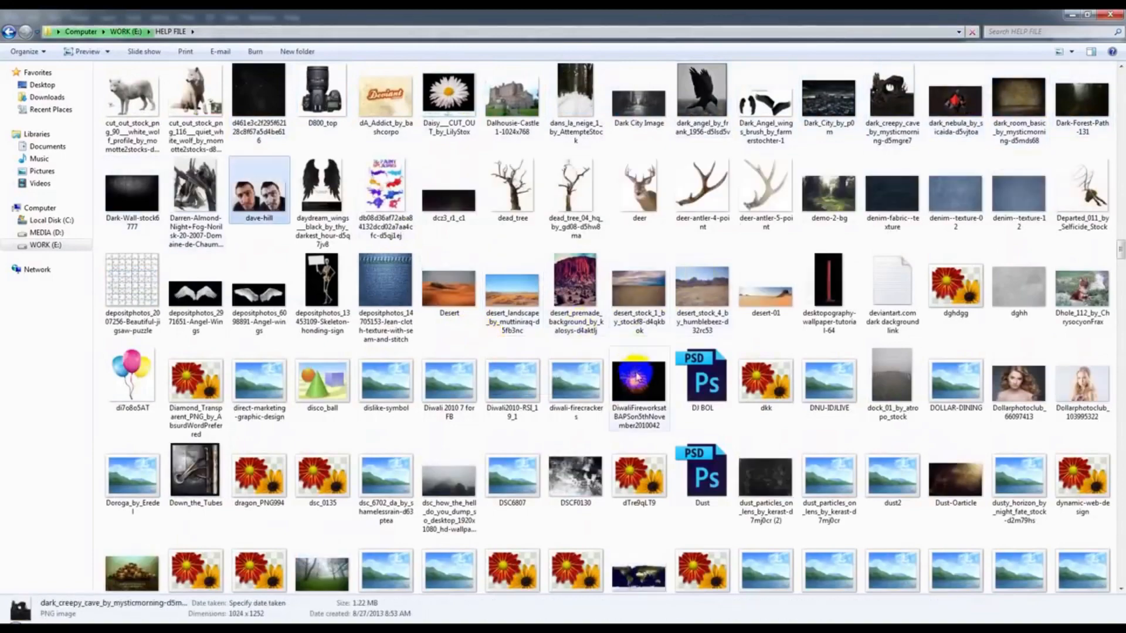
left_click(522, 396)
scroll(522, 396, "down", 1)
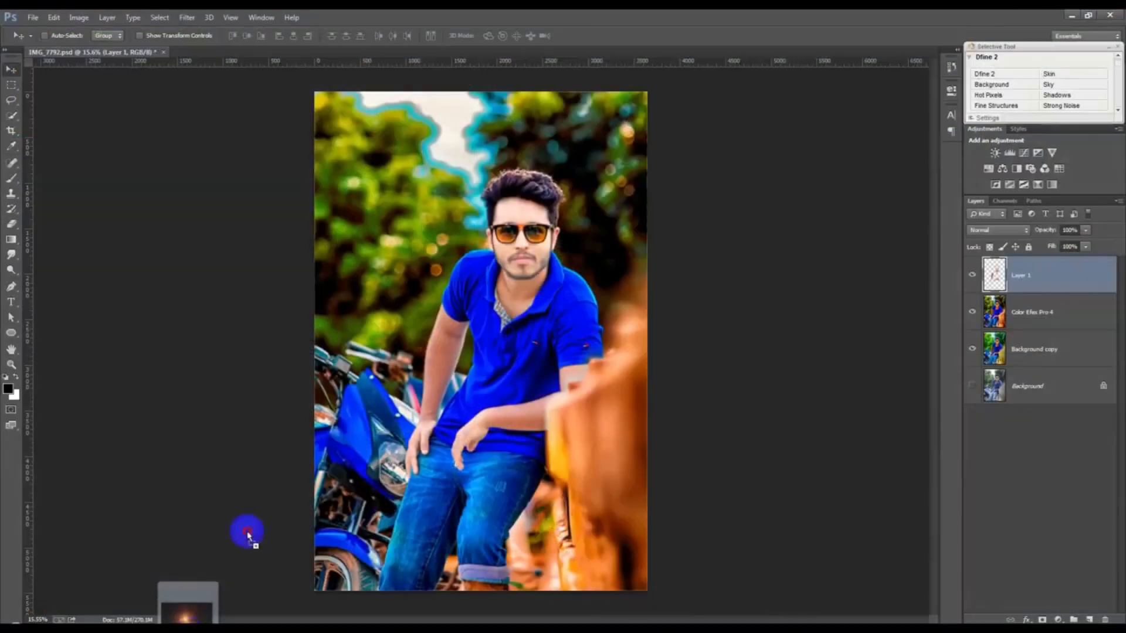
Step: Move the placed light-burst image to the upper part of the photo, enlarge it beyond the photo's width, and commit the placement
left_click_drag(504, 323, 500, 130)
left_click_drag(551, 100, 762, 88)
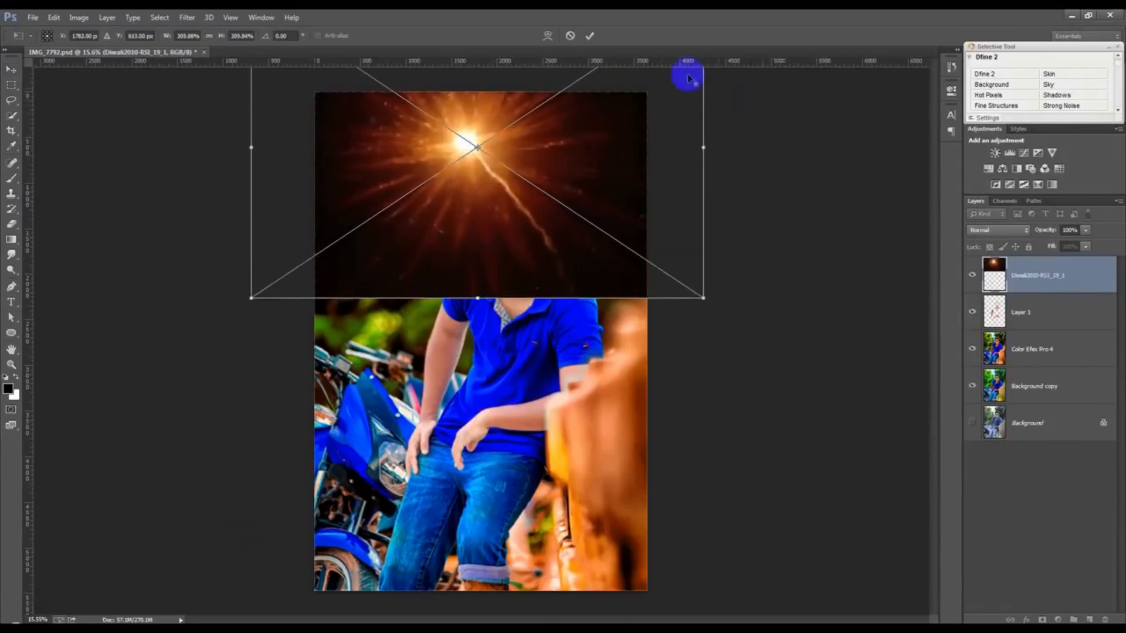
left_click(590, 37)
Step: Place the Diwali2010-RSI_19_1 layer below Layer 1 and set its blend mode to Screen
left_click_drag(1024, 307, 1026, 335)
left_click(997, 230)
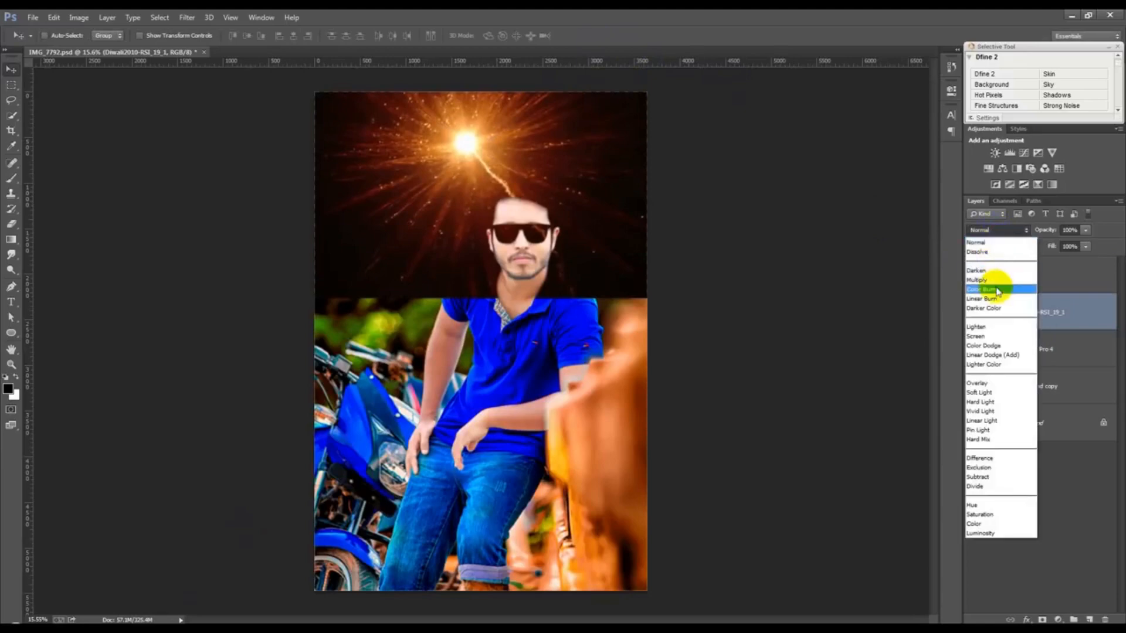
left_click(991, 336)
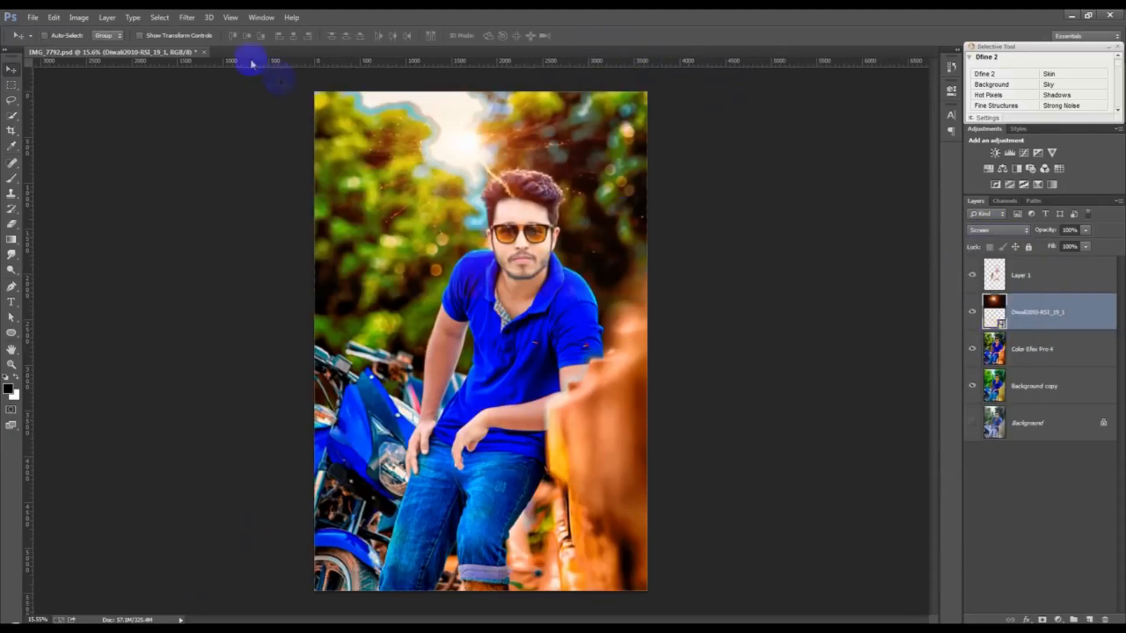
Step: Apply a Gaussian Blur to the Diwali2010-RSI_19_1 layer and move it above Layer 1
left_click(188, 17)
mouse_move(226, 146)
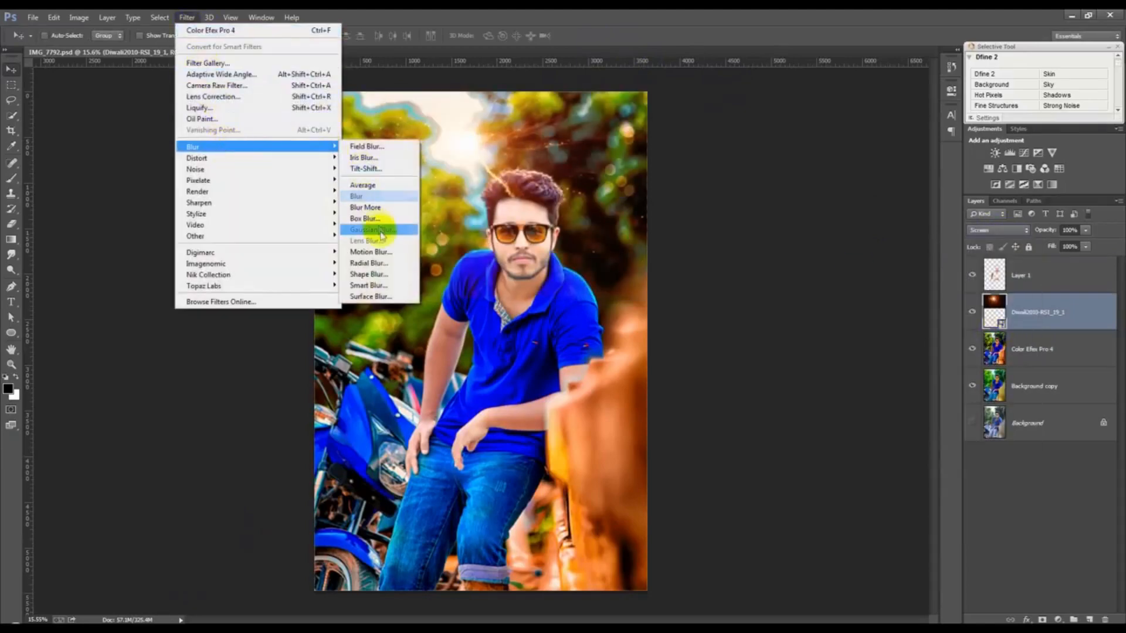
left_click(379, 230)
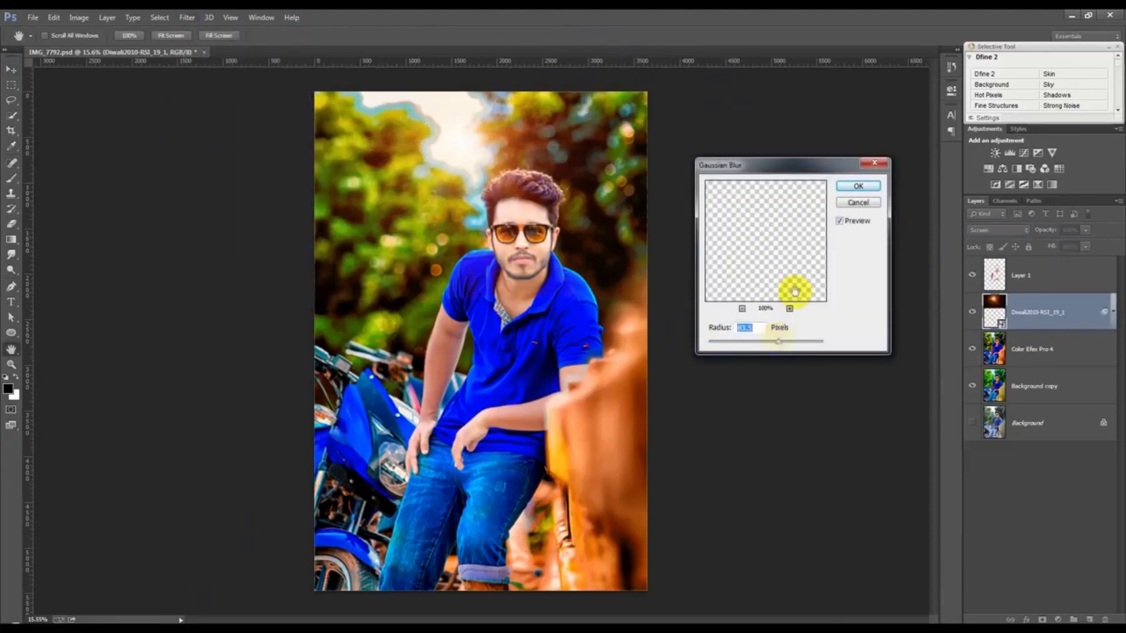
left_click(858, 185)
left_click_drag(1013, 306, 1017, 278)
left_click(1114, 284)
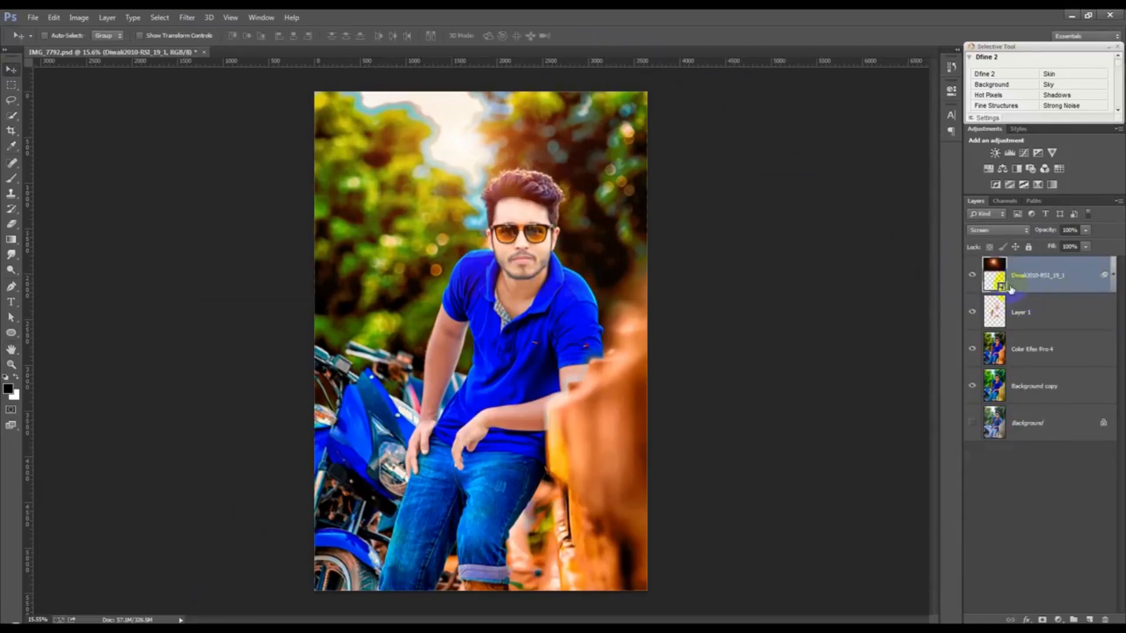
Step: Undo a trial merge of the light-burst layer into Layer 1, and hide the light-burst layer
key("ctrl+e")
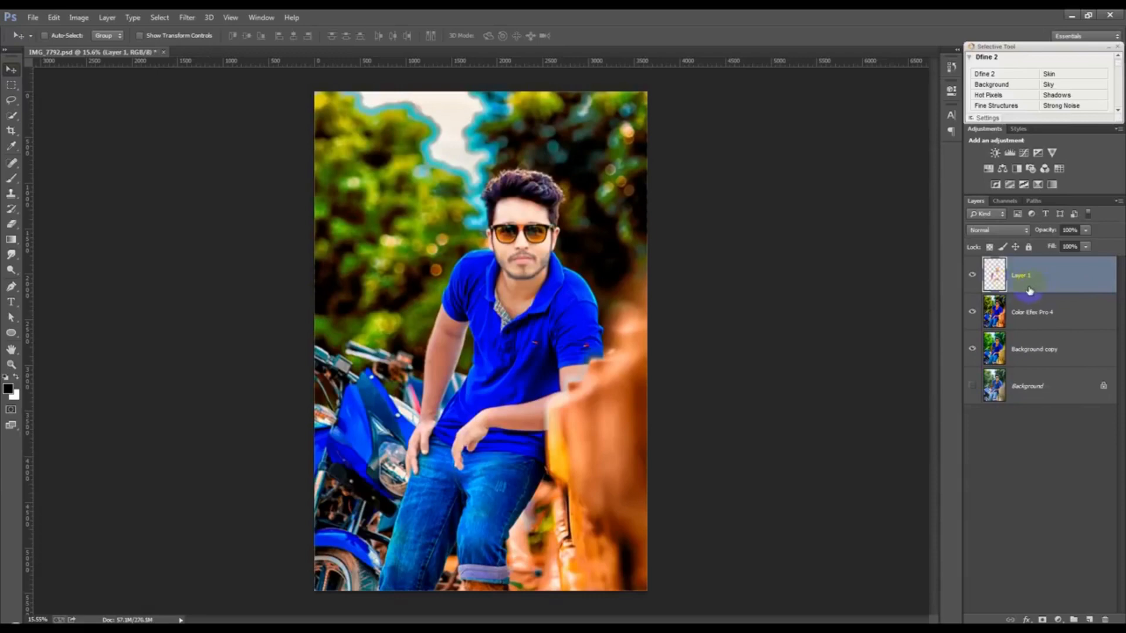
key("ctrl+z")
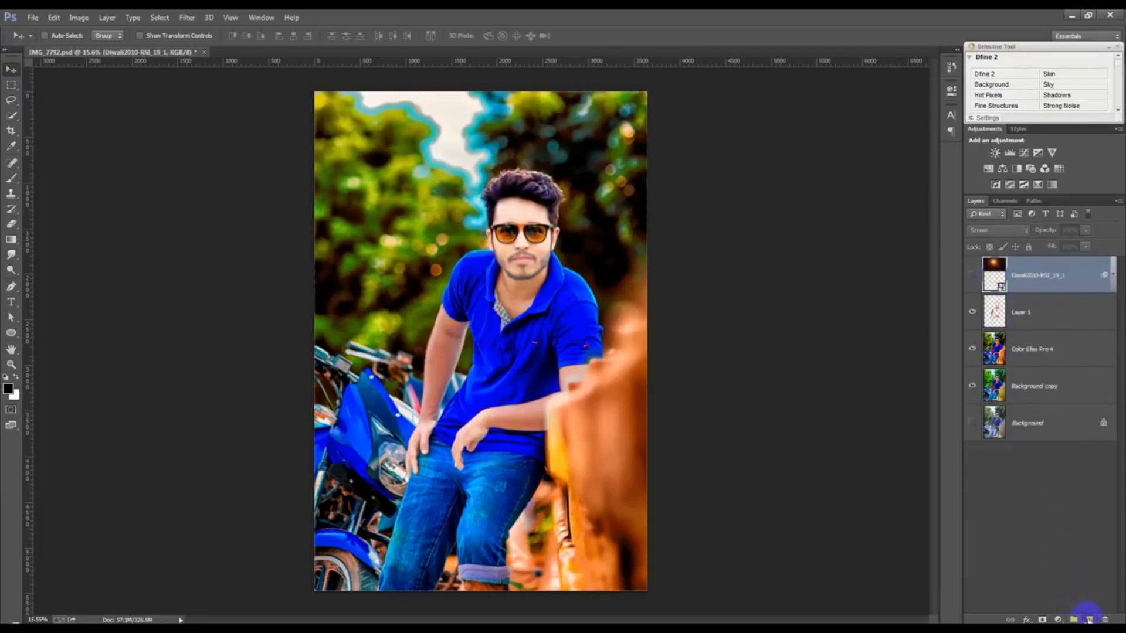
Step: Create a new layer at the top of the stack and fill it with the visible composite using Apply Image
left_click(1089, 619)
left_click(73, 18)
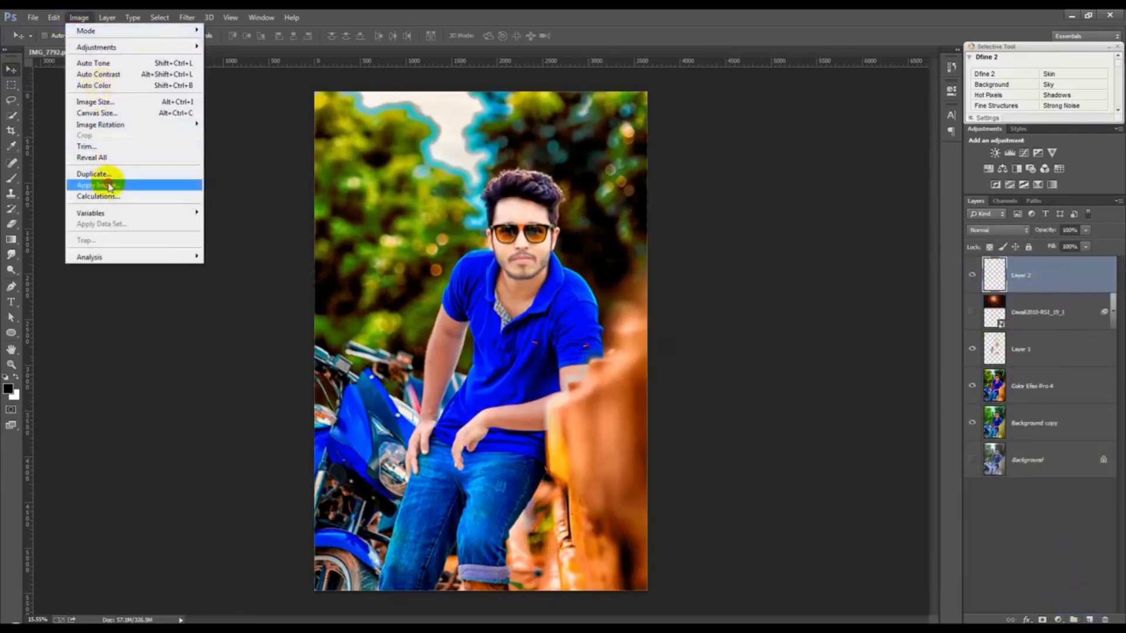
left_click(107, 180)
left_click(669, 189)
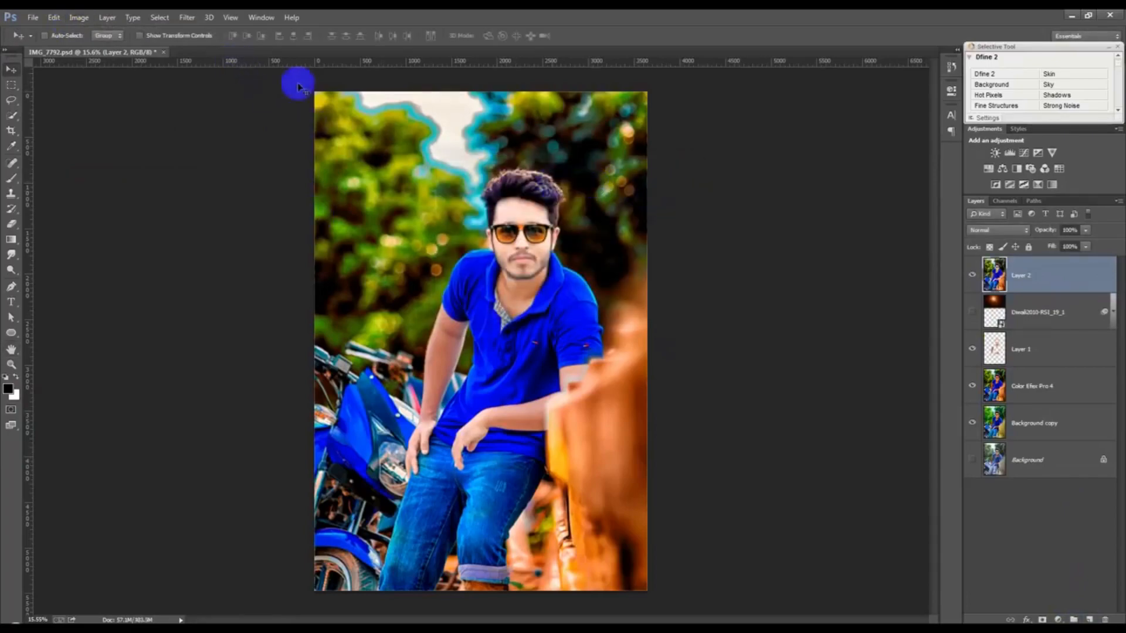
scroll(448, 153, "up", 9)
left_click_drag(475, 144, 493, 294)
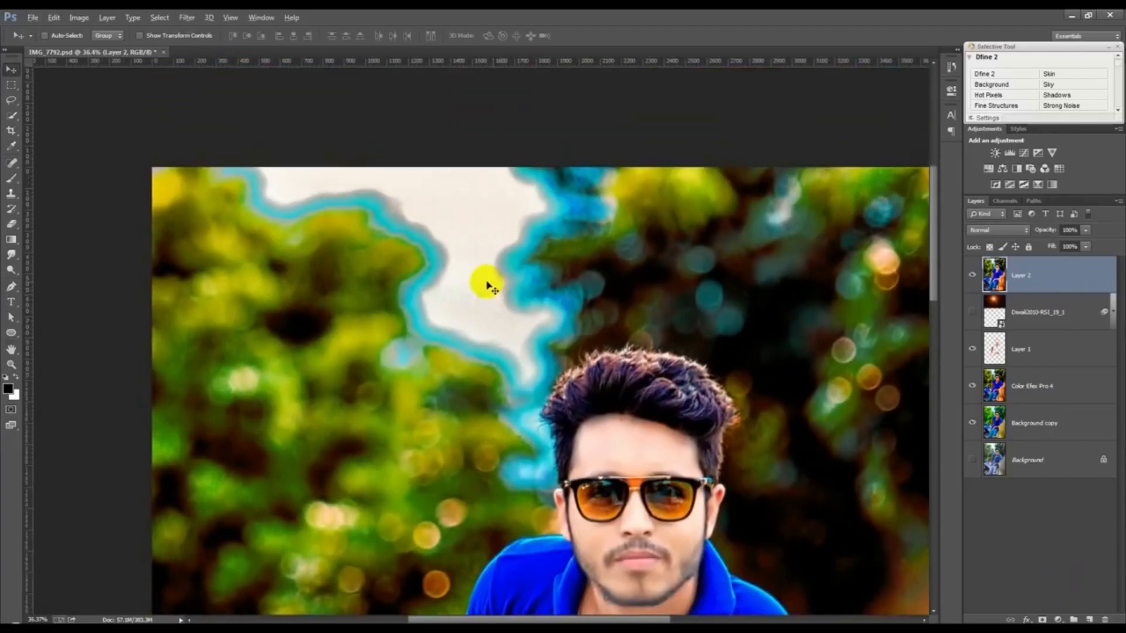
scroll(486, 286, "down", 8)
left_click(186, 17)
left_click(220, 85)
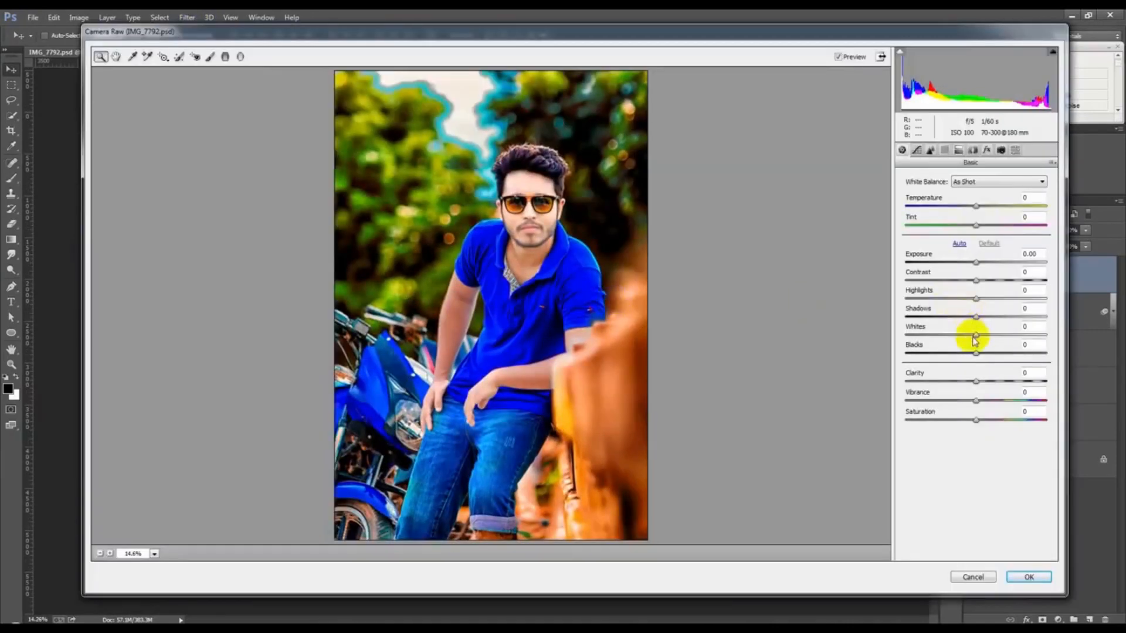
left_click(973, 576)
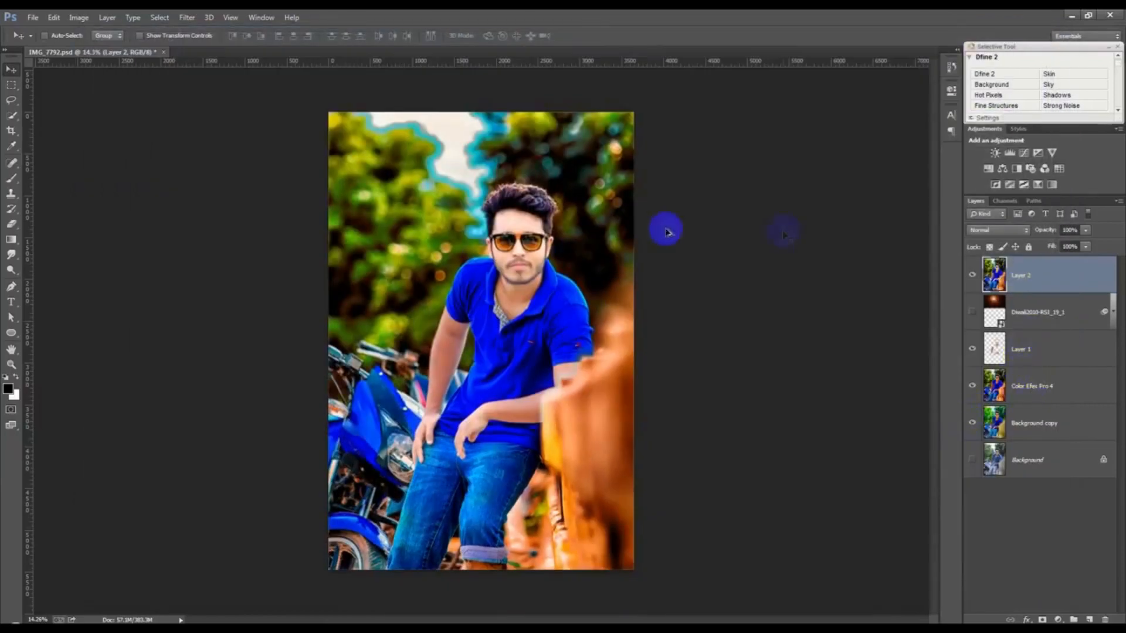
Step: Set up the Smudge tool for the hair with a textured brush tip, 125 px size and 50% strength
scroll(522, 235, "up", 10)
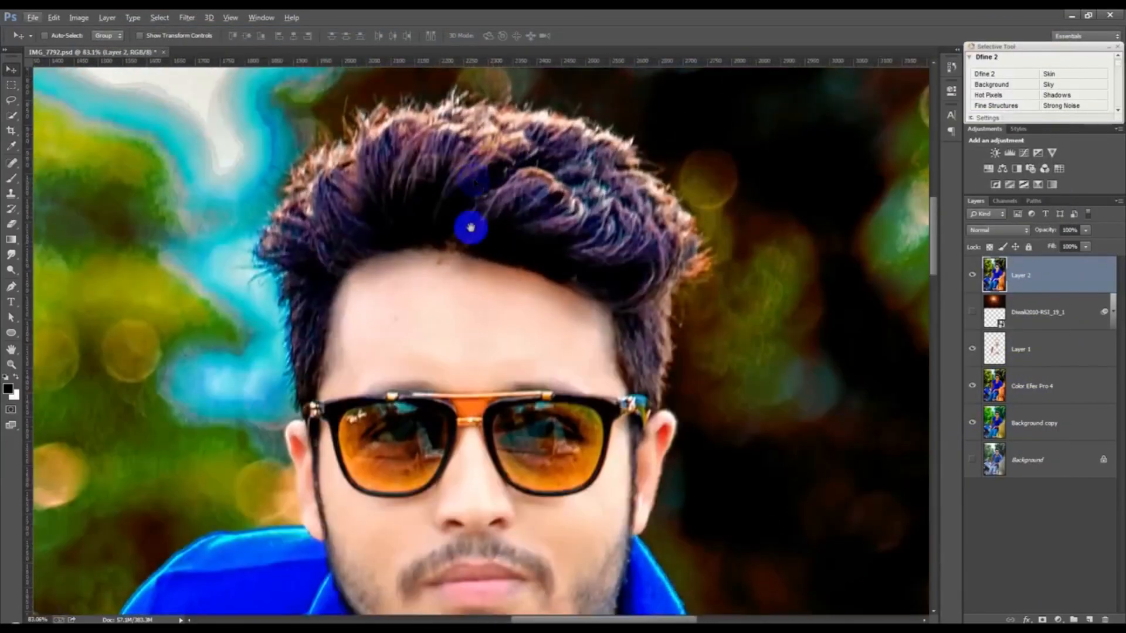
left_click_drag(470, 229, 450, 371)
left_click(11, 254)
left_click(65, 278)
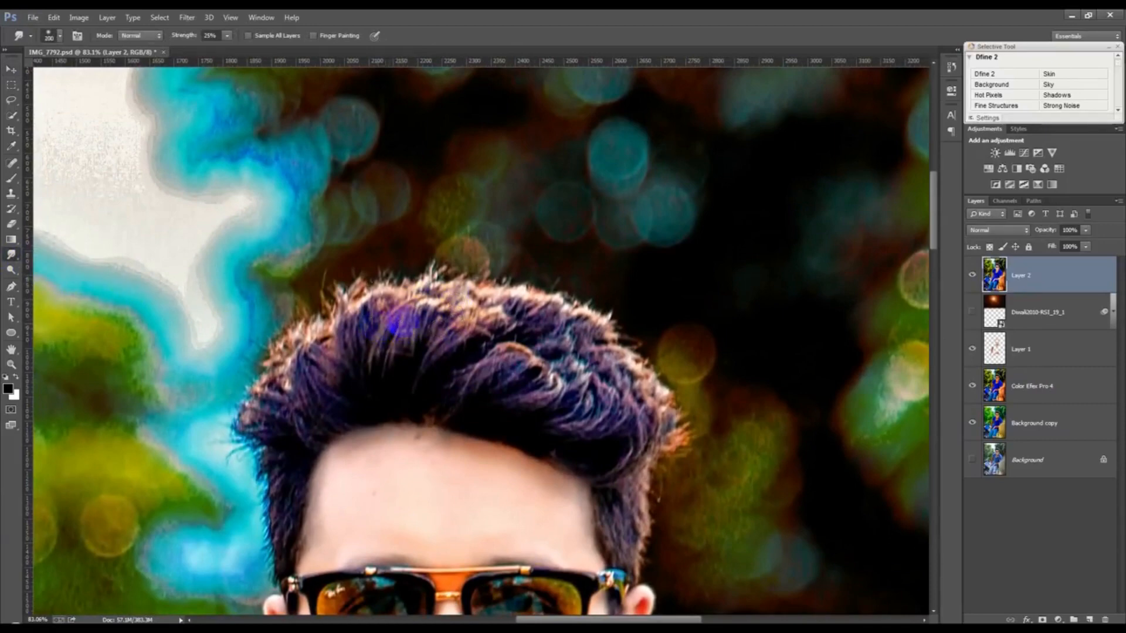
right_click(402, 322)
left_click(602, 439)
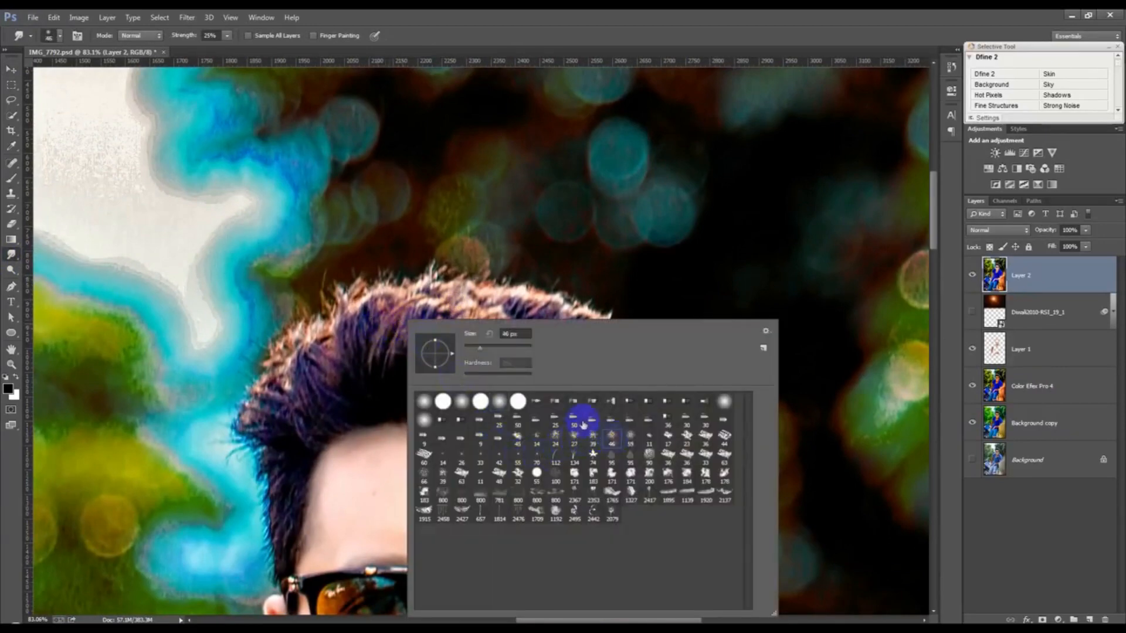
type("125")
key("Return")
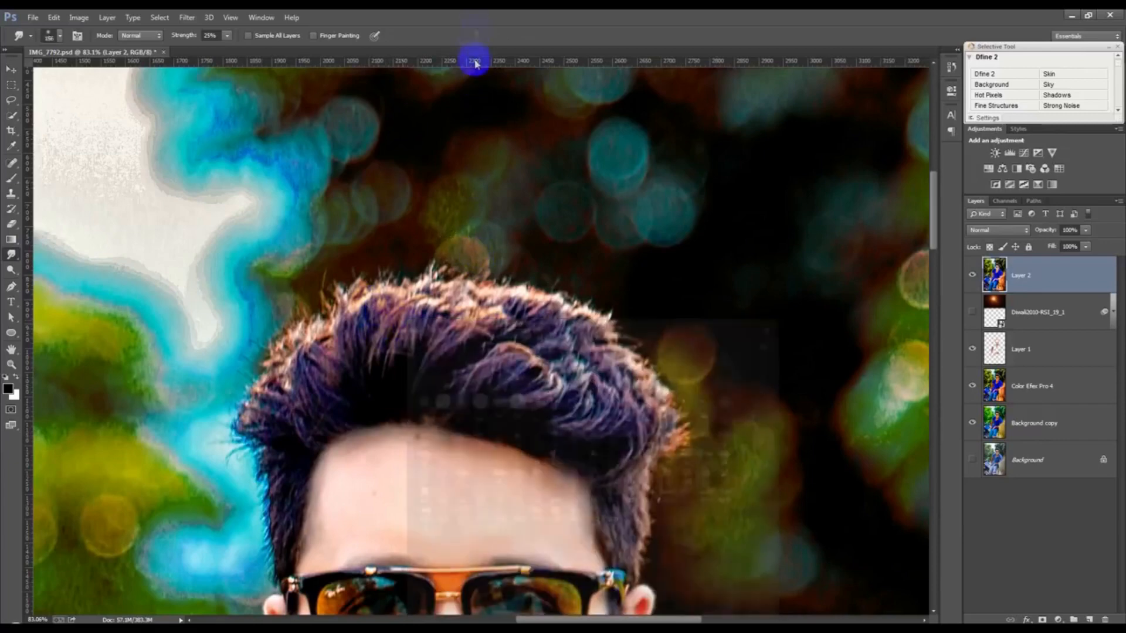
mouse_move(282, 299)
left_mouse_down()
mouse_move(297, 352)
mouse_move(275, 376)
mouse_move(258, 357)
left_mouse_up()
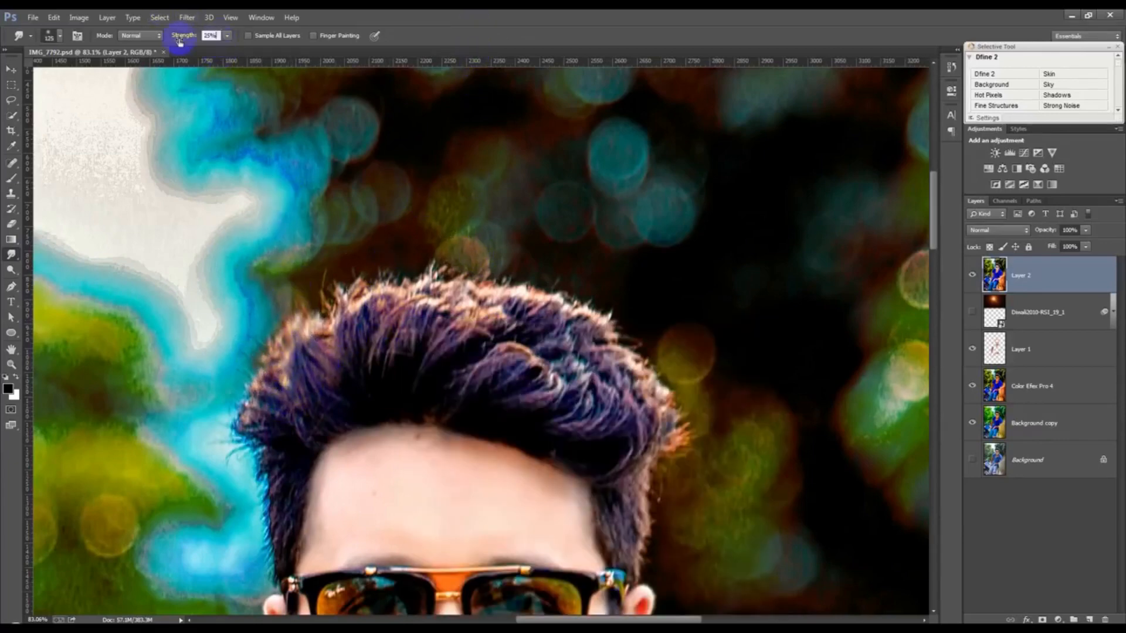
key("Return")
Step: Smudge the left part of the hair on Layer 2 upward into spiky strands
left_click_drag(281, 411, 237, 305)
left_click_drag(297, 385, 293, 279)
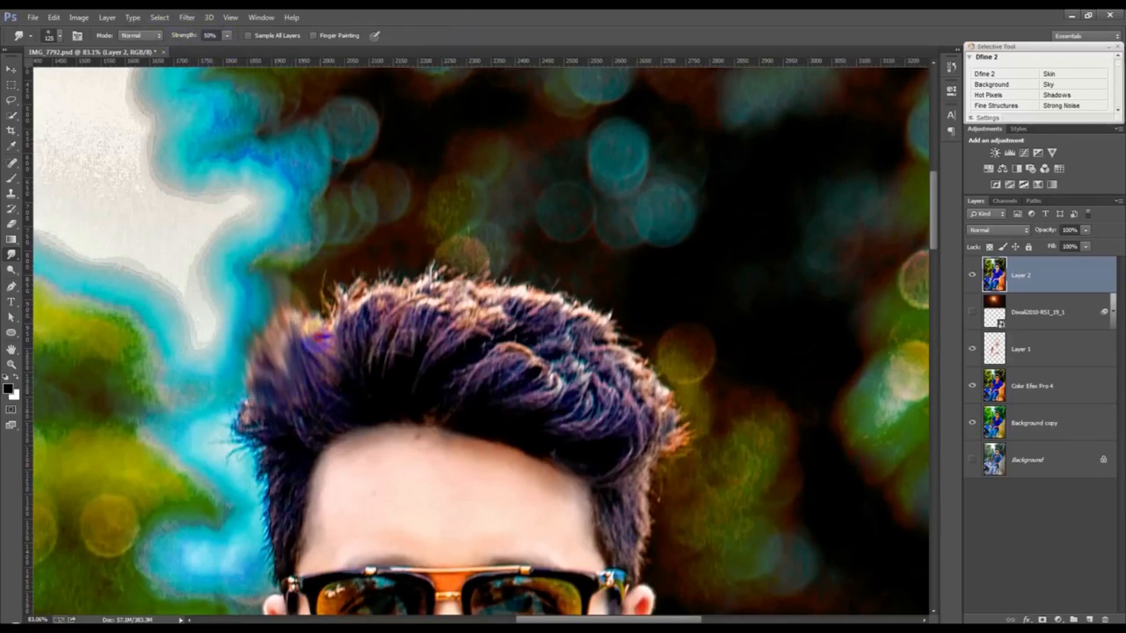
left_click_drag(316, 360, 296, 253)
left_click_drag(349, 352, 375, 229)
left_click_drag(352, 312, 335, 247)
left_click_drag(367, 364, 359, 242)
left_click_drag(392, 343, 414, 199)
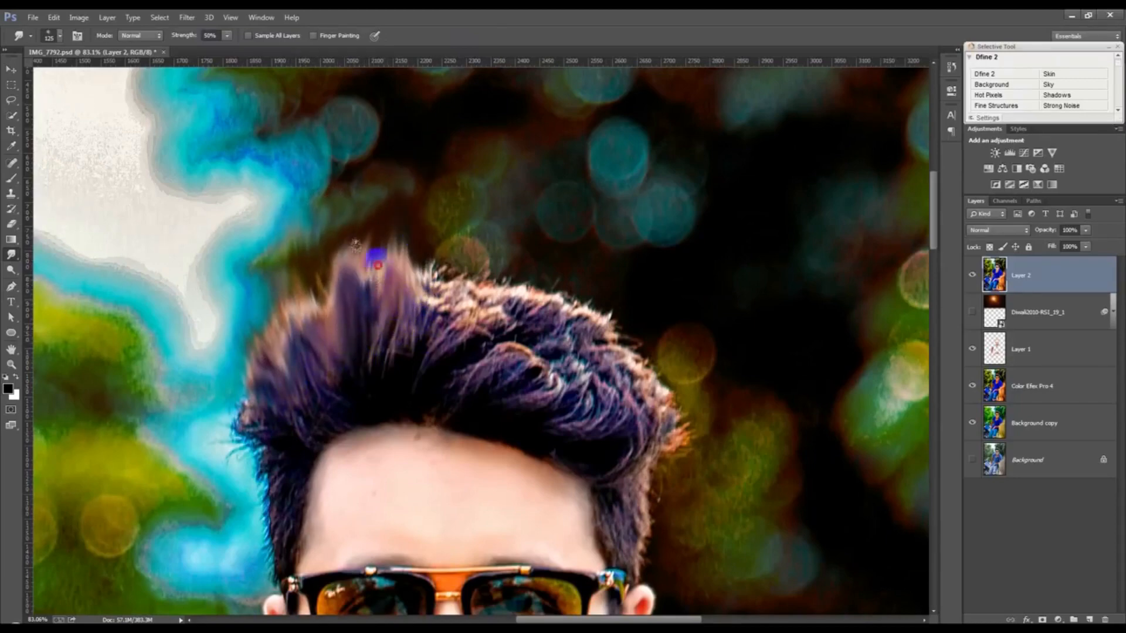
Step: Smudge the hair across the crown upward and slightly outward into taller spikes, working from left to right
left_click_drag(386, 329, 410, 226)
mouse_move(356, 347)
left_mouse_down()
mouse_move(316, 282)
mouse_move(314, 233)
left_mouse_up()
left_click_drag(440, 366, 452, 219)
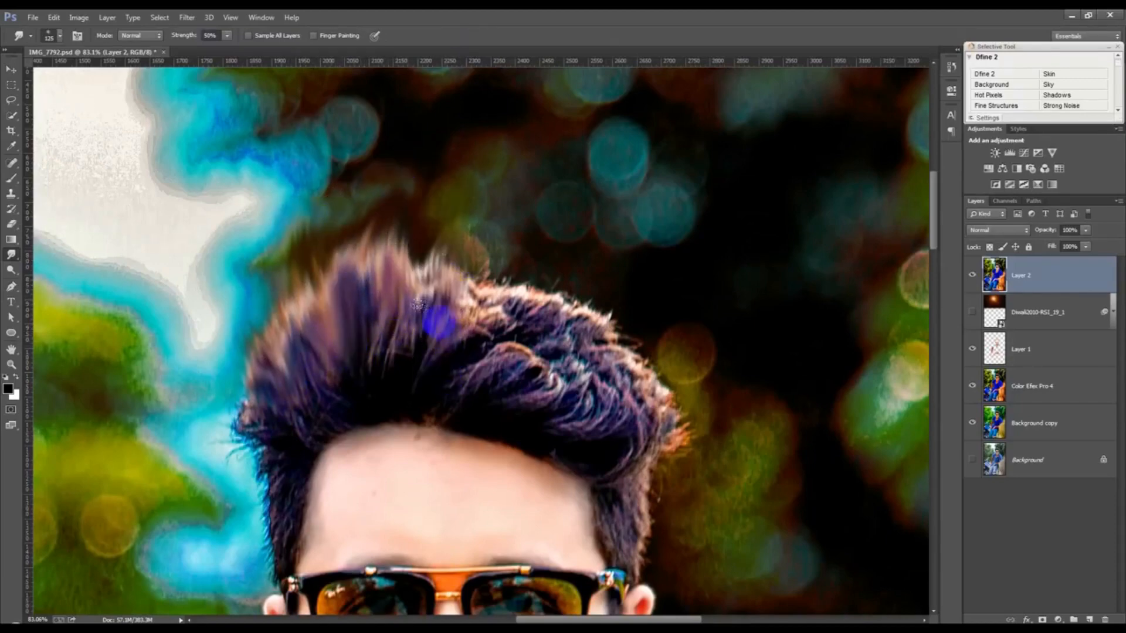
left_click_drag(442, 323, 449, 167)
left_click_drag(423, 299, 429, 201)
left_click_drag(478, 352, 519, 242)
mouse_move(494, 331)
left_mouse_down()
mouse_move(566, 222)
mouse_move(542, 197)
mouse_move(594, 220)
left_mouse_up()
left_click_drag(516, 346, 599, 222)
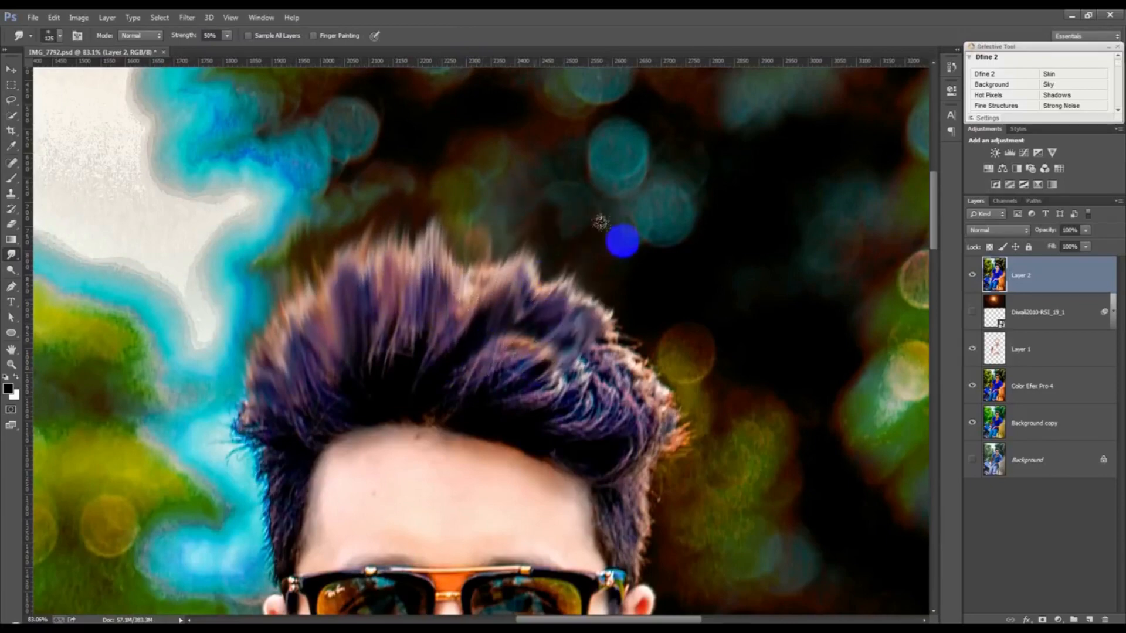
left_click_drag(453, 368, 585, 229)
left_click_drag(538, 365, 626, 245)
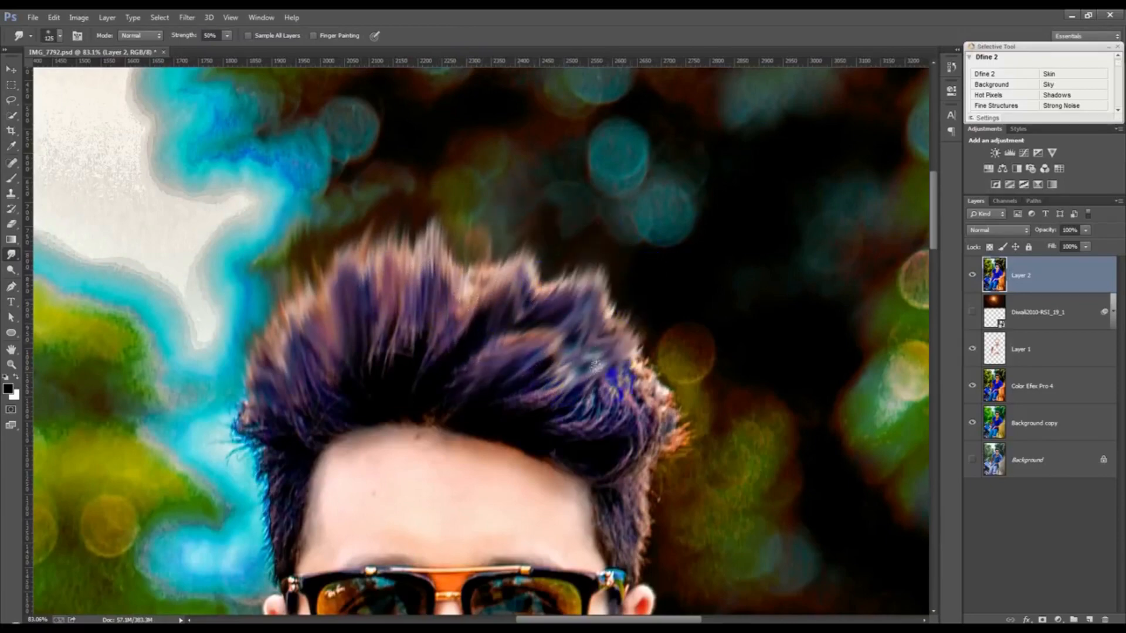
Step: Smudge the right edge of the hair up and outward into pointed strands
left_click_drag(601, 359, 648, 267)
mouse_move(583, 426)
left_mouse_down()
mouse_move(646, 338)
mouse_move(670, 365)
left_mouse_up()
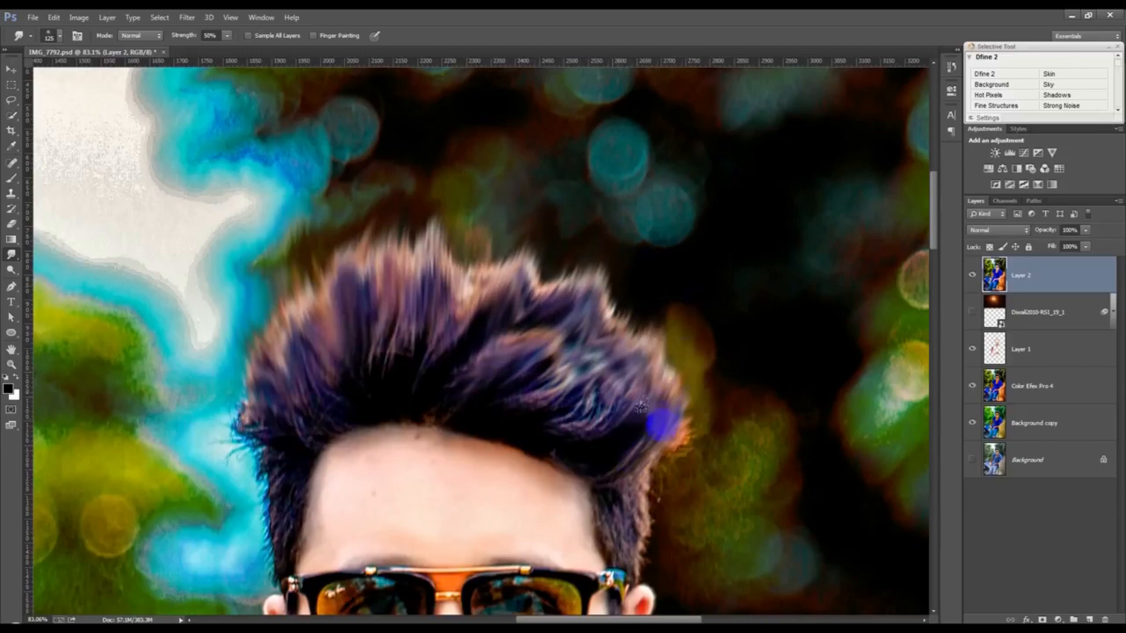
left_click_drag(637, 400, 684, 318)
left_click_drag(647, 436, 700, 350)
Step: Smudge the hair above the right-hand ear downward, finishing the strands with a 70 px brush
scroll(698, 351, "down", 3)
left_click_drag(615, 395, 649, 450)
mouse_move(615, 415)
left_mouse_down()
mouse_move(644, 475)
mouse_move(644, 524)
left_mouse_up()
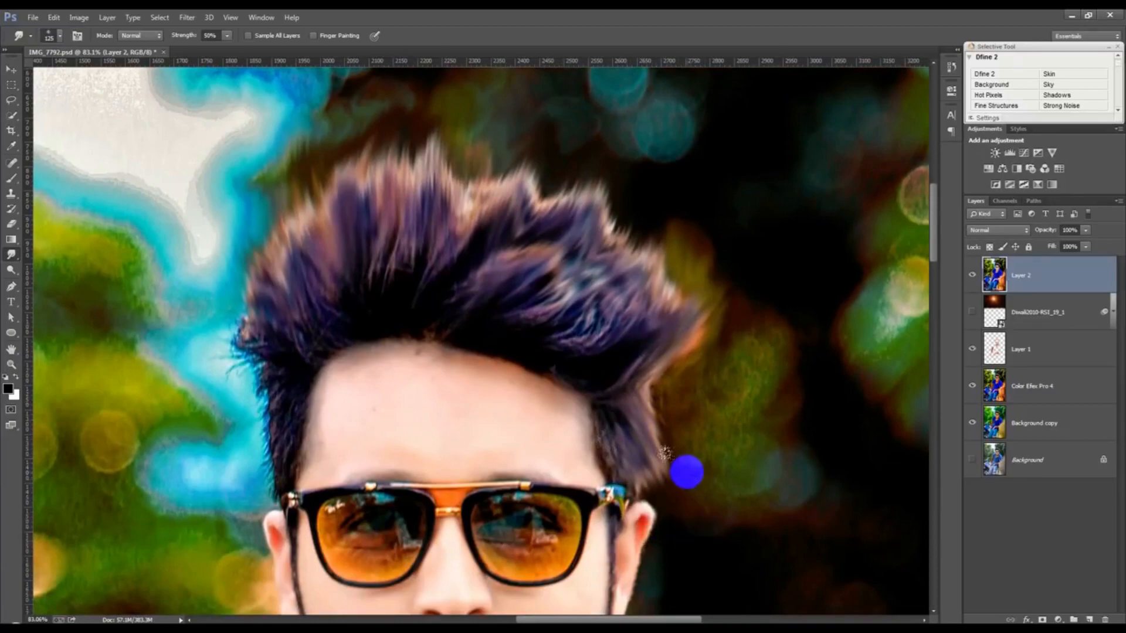
scroll(687, 472, "up", 1)
scroll(686, 472, "down", 3)
key("bracketleft")
key("bracketleft")
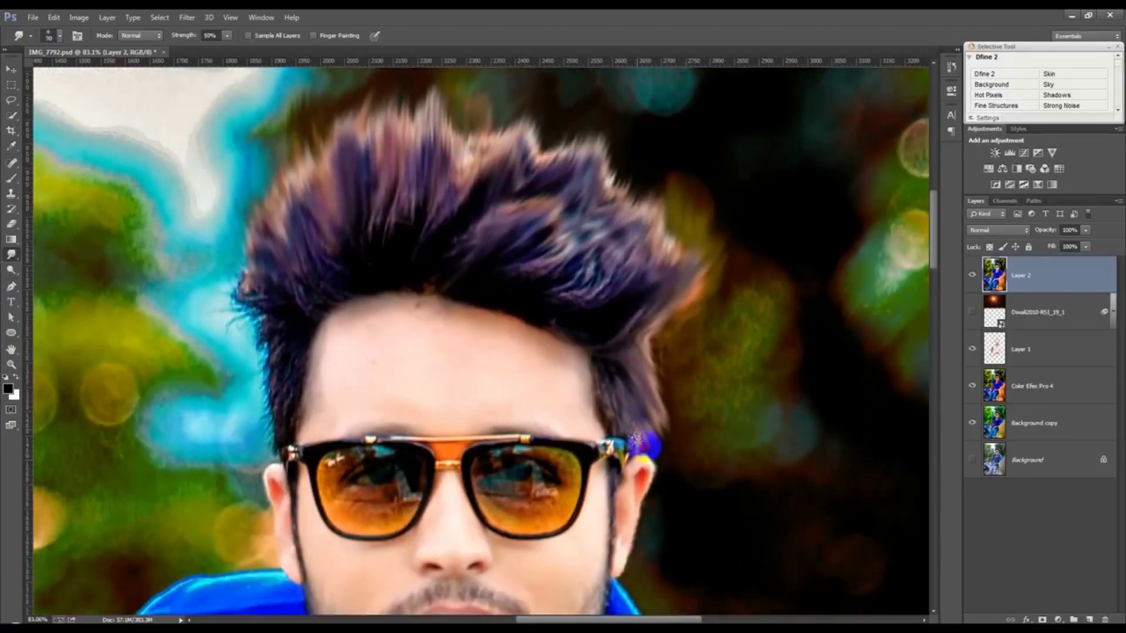
left_click_drag(600, 364, 642, 433)
left_click_drag(614, 388, 629, 448)
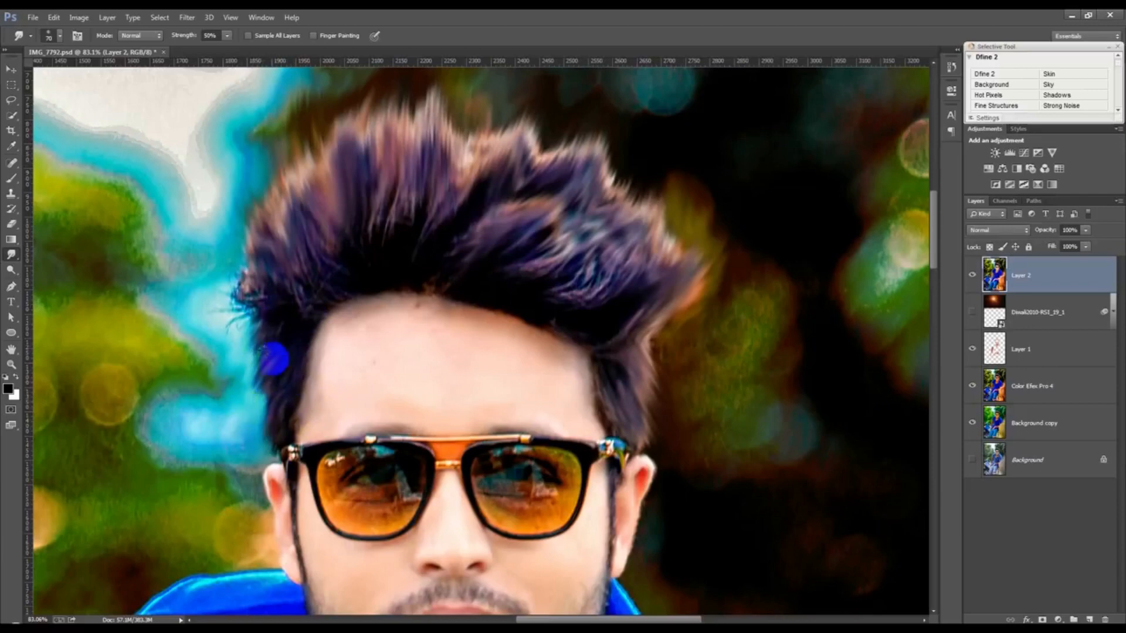
Step: Smudge the hair along the left temple outward into fine strands with a 90 px brush
key("bracketright")
key("bracketright")
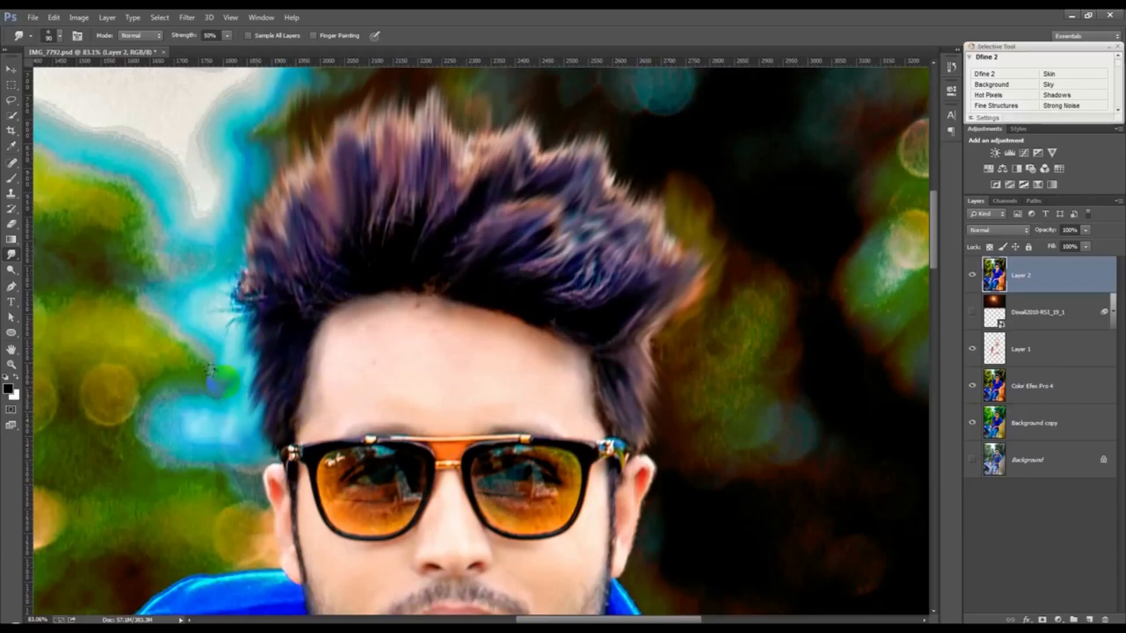
mouse_move(255, 294)
left_mouse_down()
mouse_move(225, 301)
mouse_move(237, 258)
mouse_move(229, 164)
left_mouse_up()
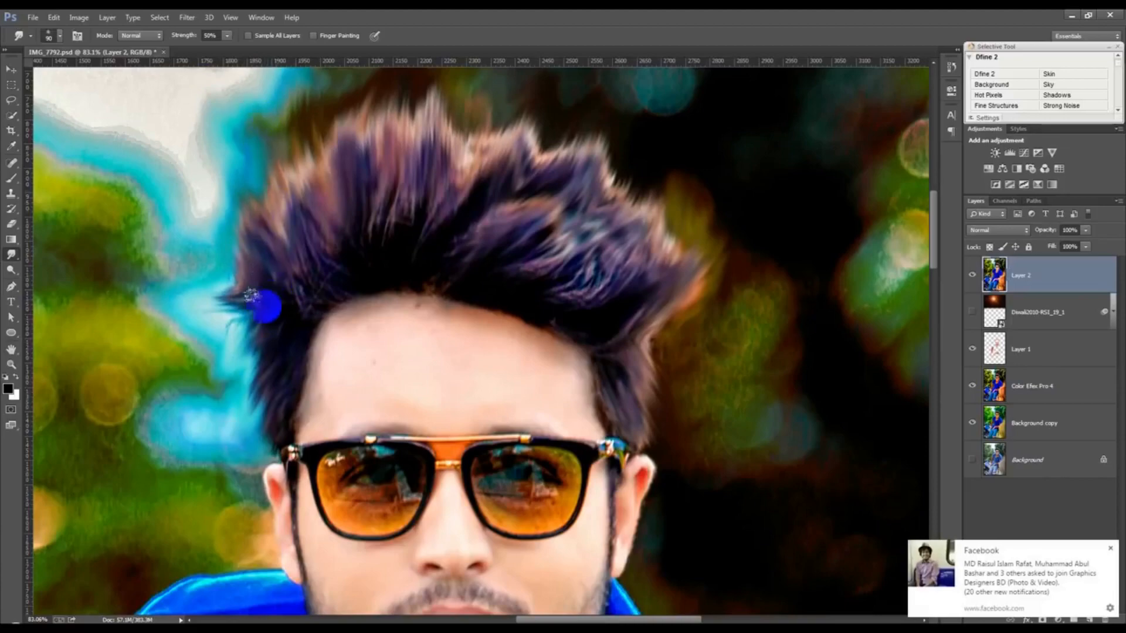
mouse_move(269, 303)
left_mouse_down()
mouse_move(227, 349)
mouse_move(233, 399)
left_mouse_up()
left_click_drag(273, 366, 192, 303)
left_click_drag(281, 332, 214, 381)
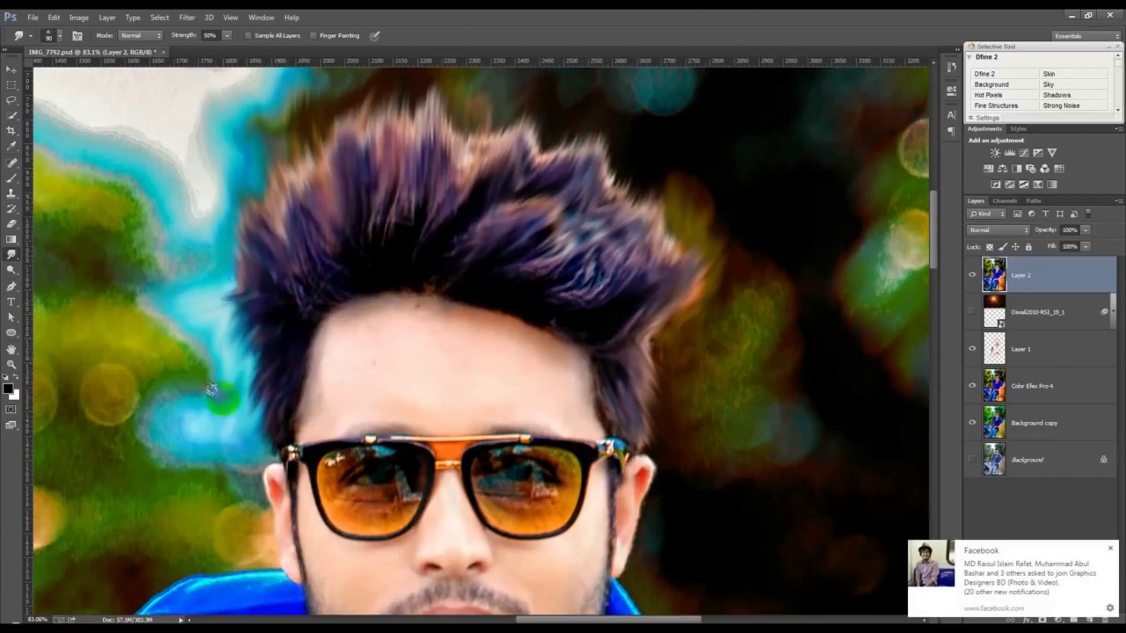
Step: Enlarge the Smudge brush to 150 px and pull the centre and right of the hair up into taller spikes
scroll(204, 369, "down", 4)
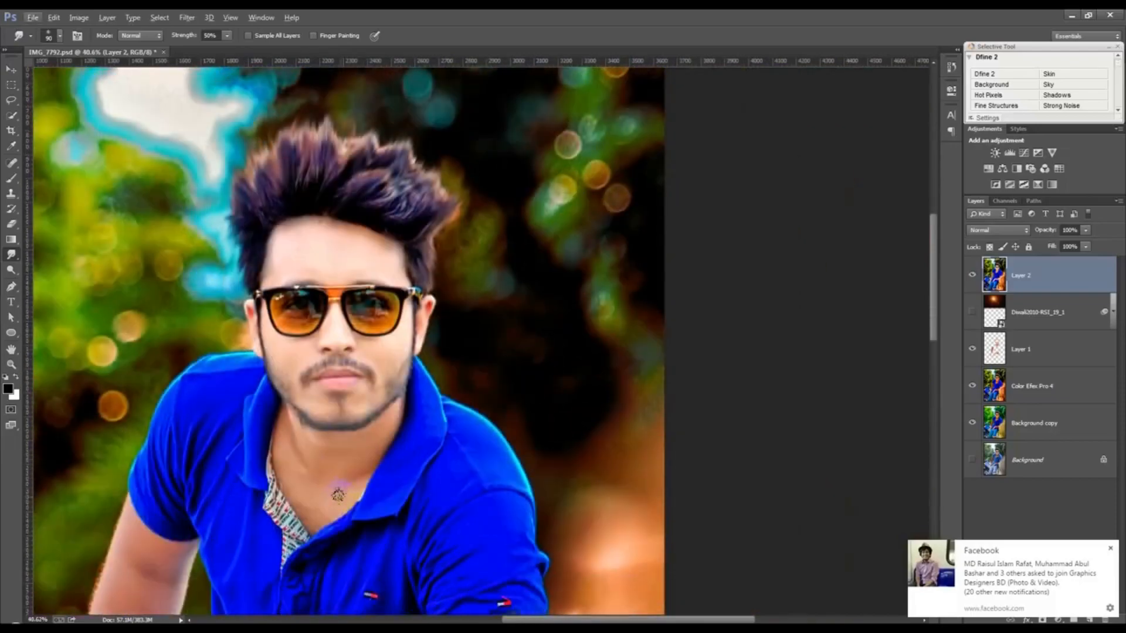
scroll(302, 467, "up", 5)
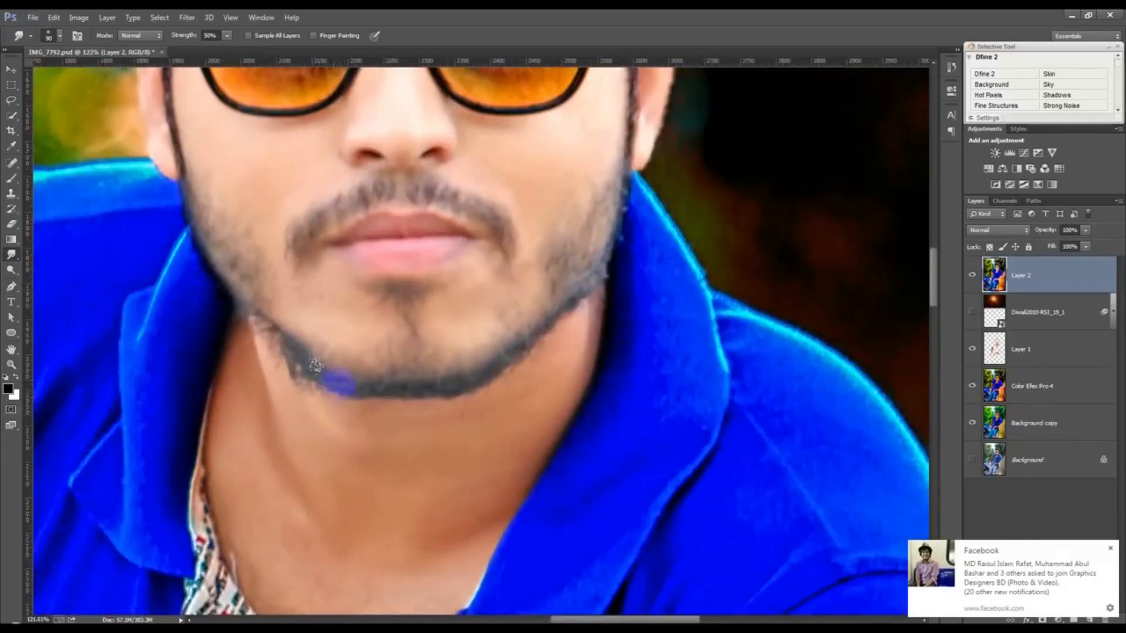
scroll(315, 367, "up", 3)
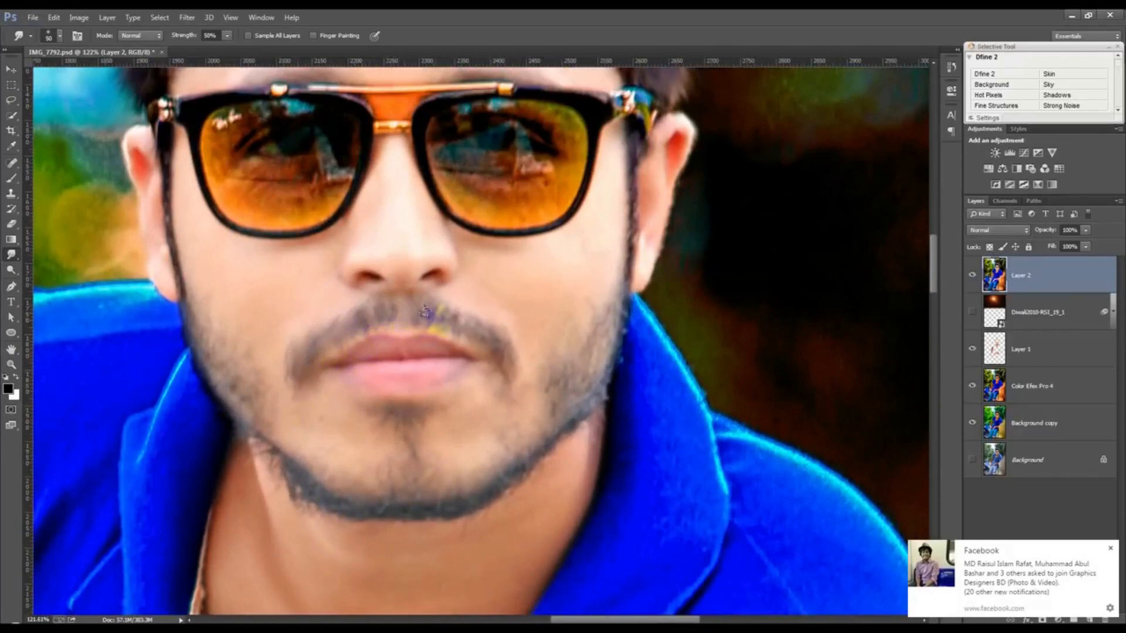
scroll(503, 418, "down", 10)
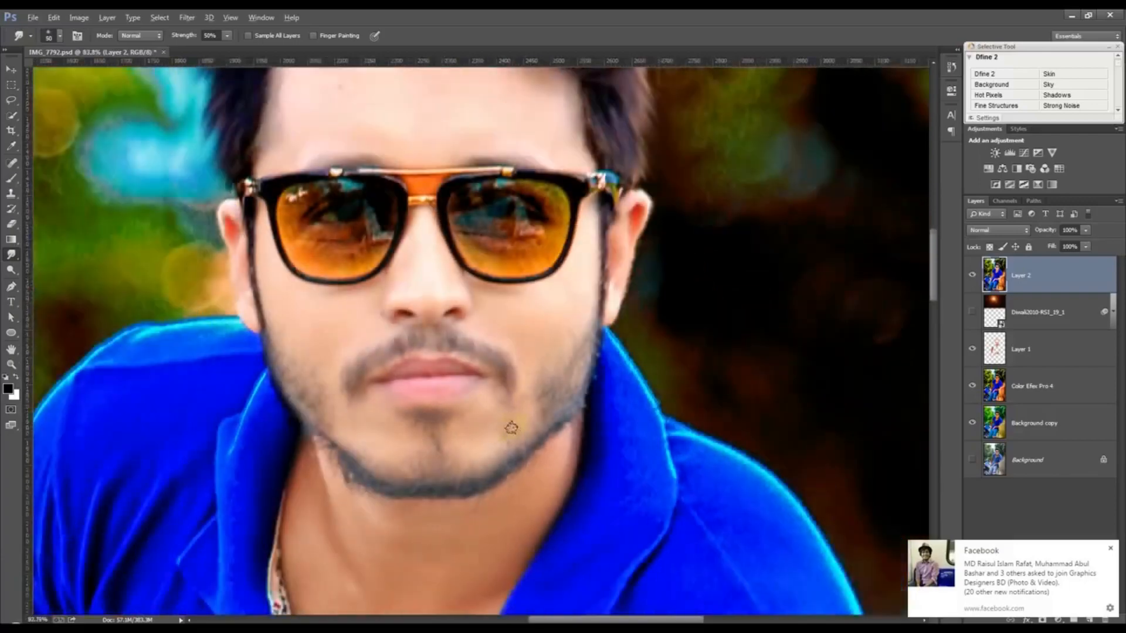
scroll(540, 96, "up", 6)
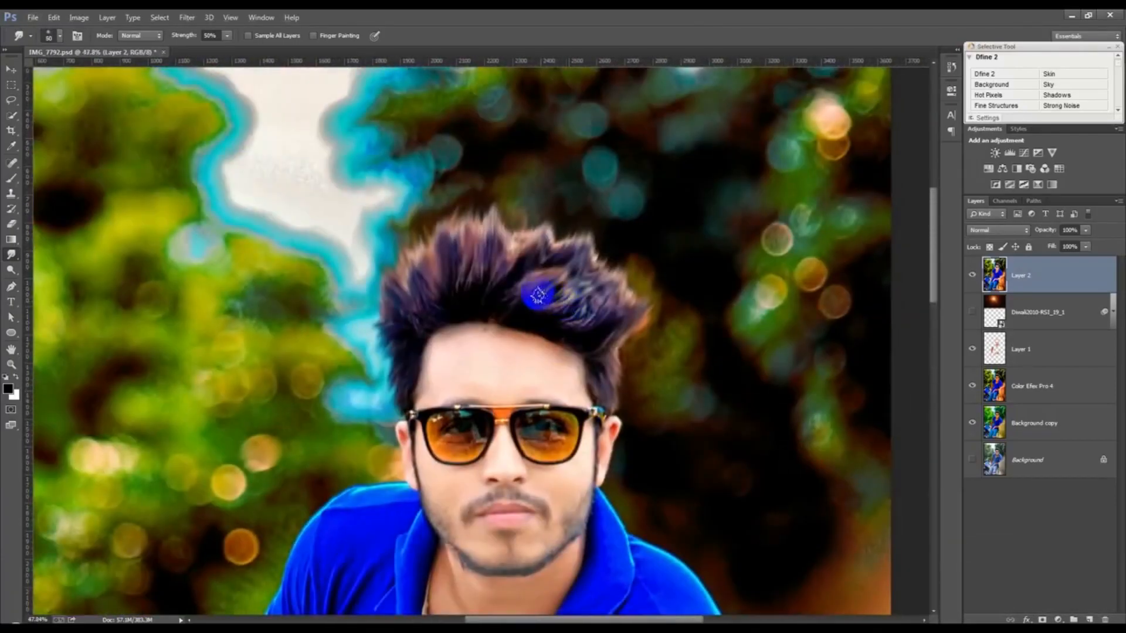
mouse_move(506, 261)
left_mouse_down()
mouse_move(537, 102)
mouse_move(498, 250)
mouse_move(541, 146)
left_mouse_up()
mouse_move(538, 255)
left_mouse_down()
mouse_move(563, 213)
mouse_move(573, 130)
mouse_move(586, 156)
left_mouse_up()
left_click_drag(579, 258, 596, 180)
mouse_move(605, 276)
left_mouse_down()
mouse_move(616, 132)
mouse_move(596, 244)
mouse_move(580, 251)
mouse_move(583, 92)
left_mouse_up()
mouse_move(608, 308)
left_mouse_down()
mouse_move(666, 242)
mouse_move(666, 193)
left_mouse_up()
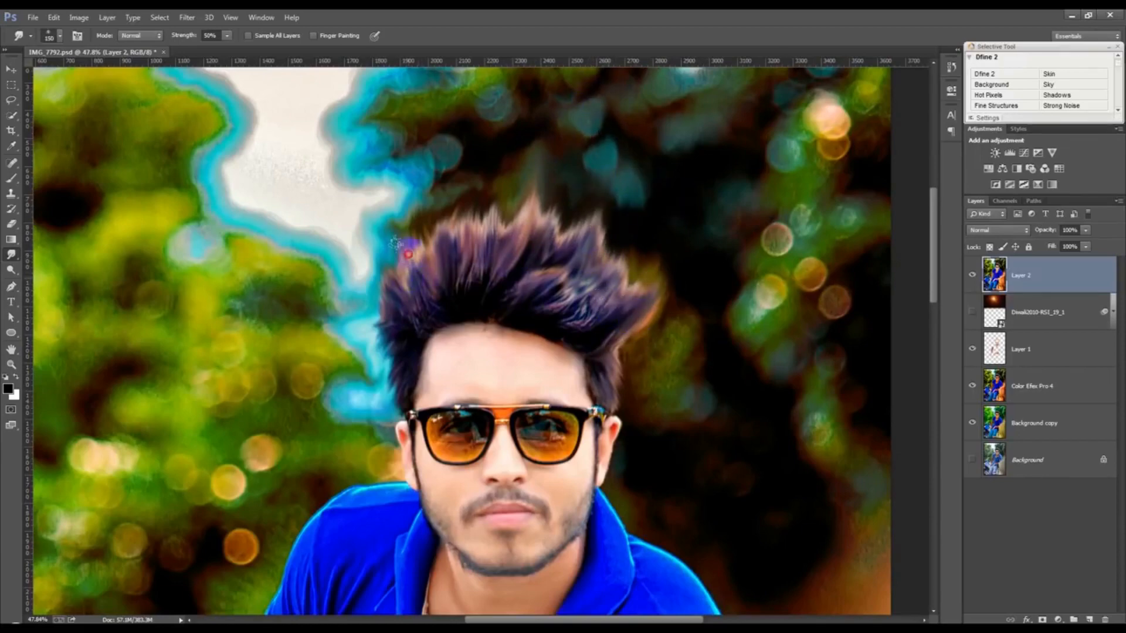
Step: Smudge the upper-left hair and crown upward with the 150 px brush to even out the spikes
left_click_drag(422, 306, 415, 222)
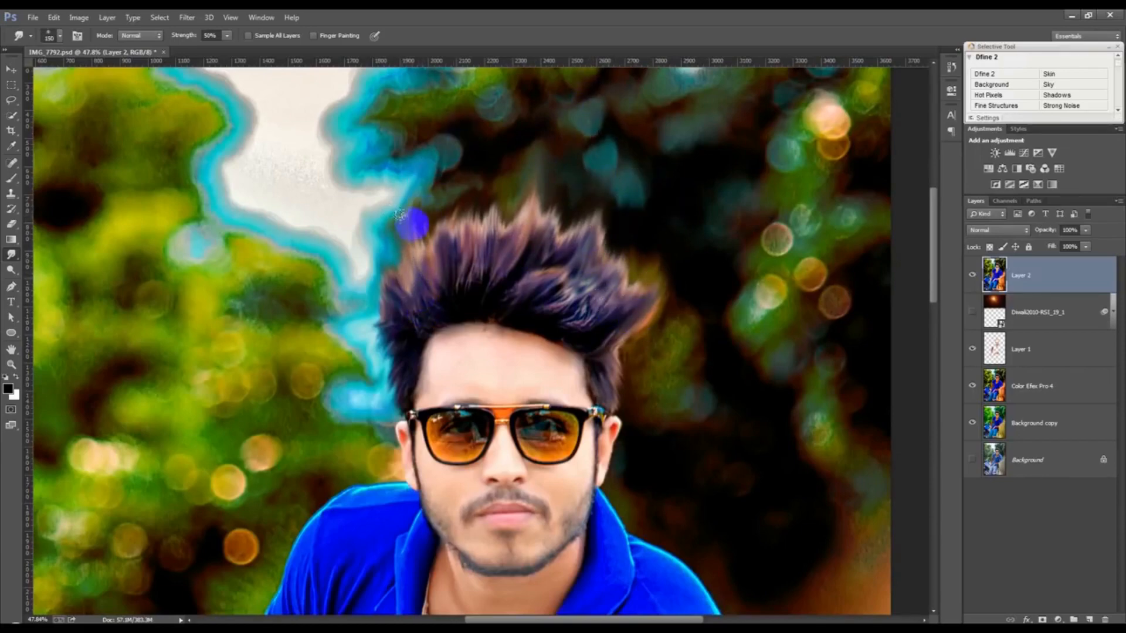
mouse_move(452, 306)
left_mouse_down()
mouse_move(428, 267)
mouse_move(412, 185)
left_mouse_up()
mouse_move(432, 307)
left_mouse_down()
mouse_move(447, 187)
mouse_move(485, 293)
left_mouse_up()
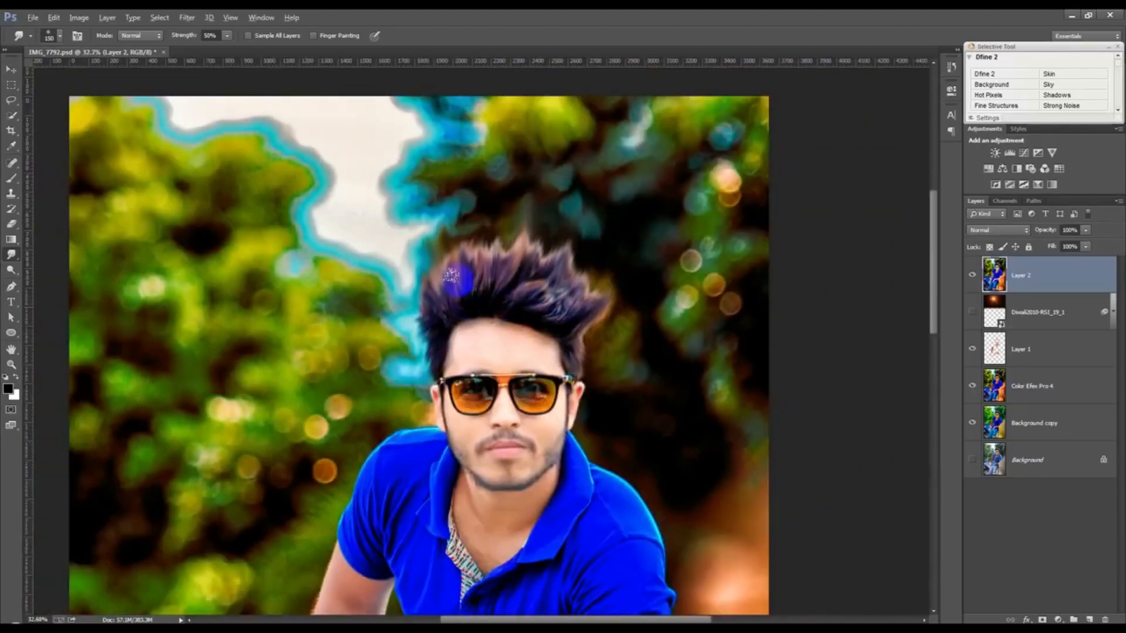
left_click_drag(432, 292, 425, 153)
left_click_drag(439, 258, 443, 200)
left_click_drag(459, 285, 486, 178)
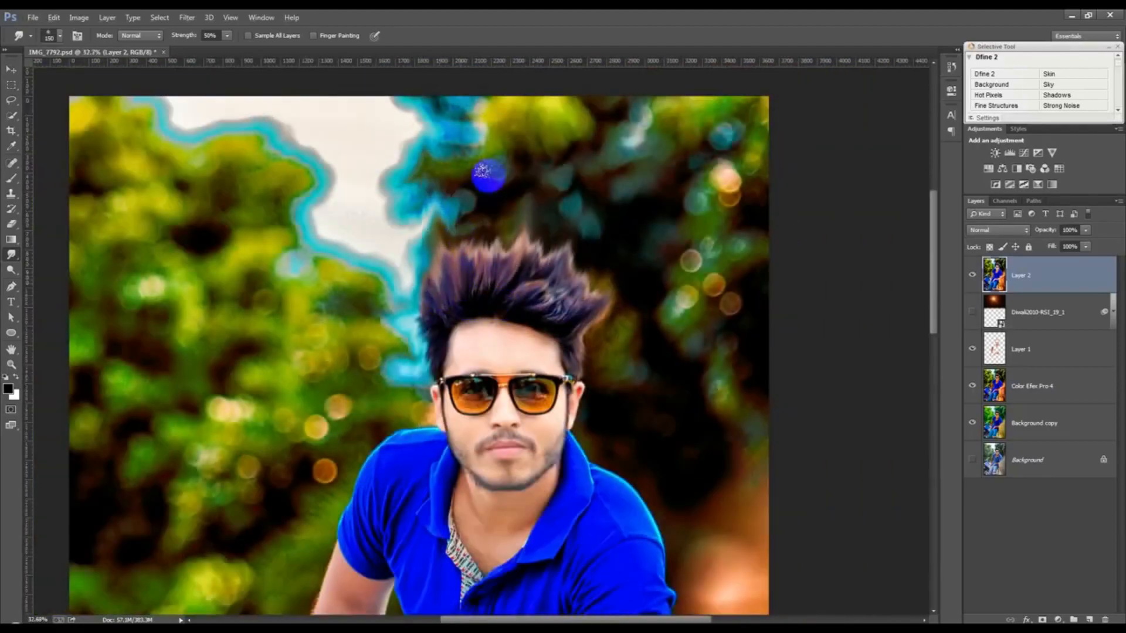
left_click_drag(481, 273, 520, 152)
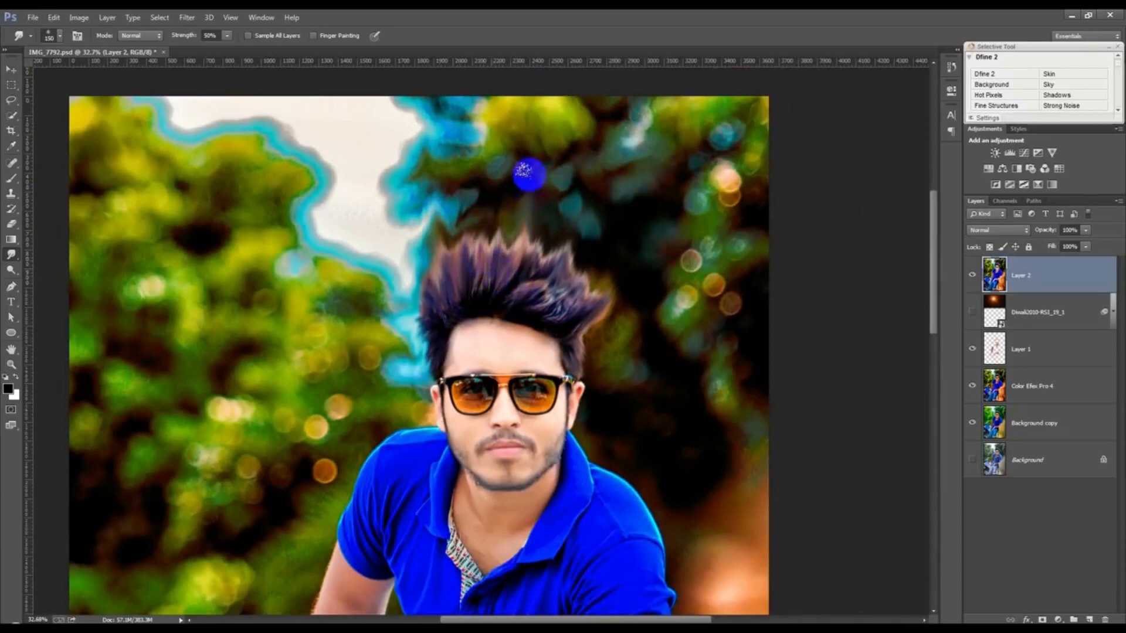
Step: Smudge strands outward at both sides of the hair, mainly along its left edge, to add volume
left_click_drag(533, 301, 596, 202)
left_click_drag(496, 309, 439, 240)
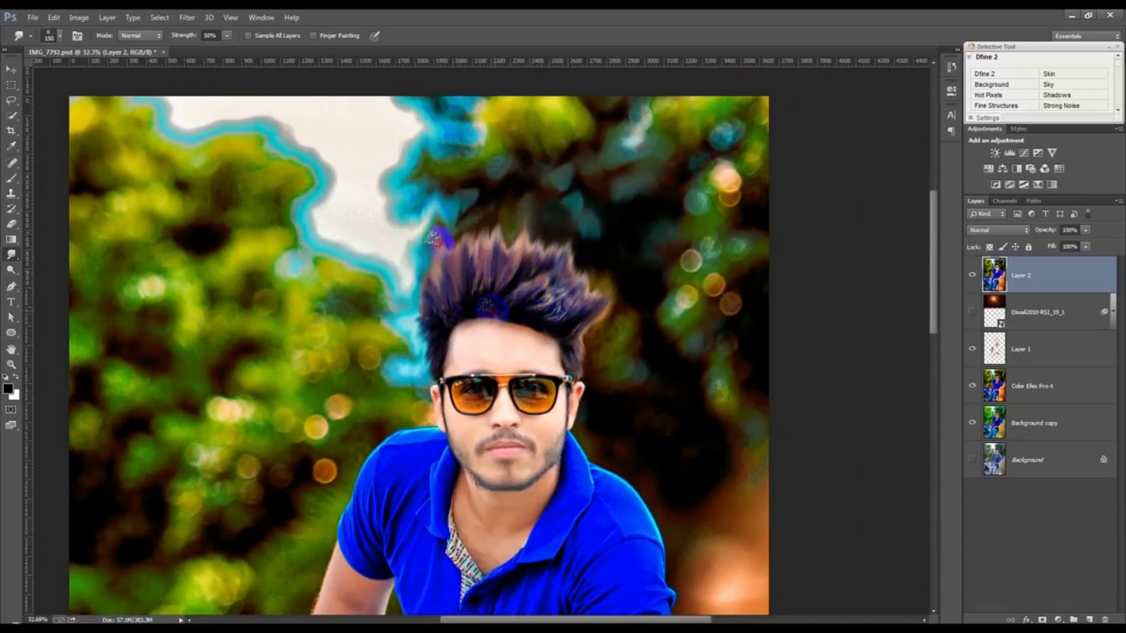
mouse_move(476, 301)
left_mouse_down()
mouse_move(444, 236)
mouse_move(385, 226)
left_mouse_up()
left_click_drag(437, 308, 385, 271)
left_click(442, 306)
mouse_move(435, 302)
left_mouse_down()
mouse_move(389, 256)
mouse_move(427, 244)
left_mouse_up()
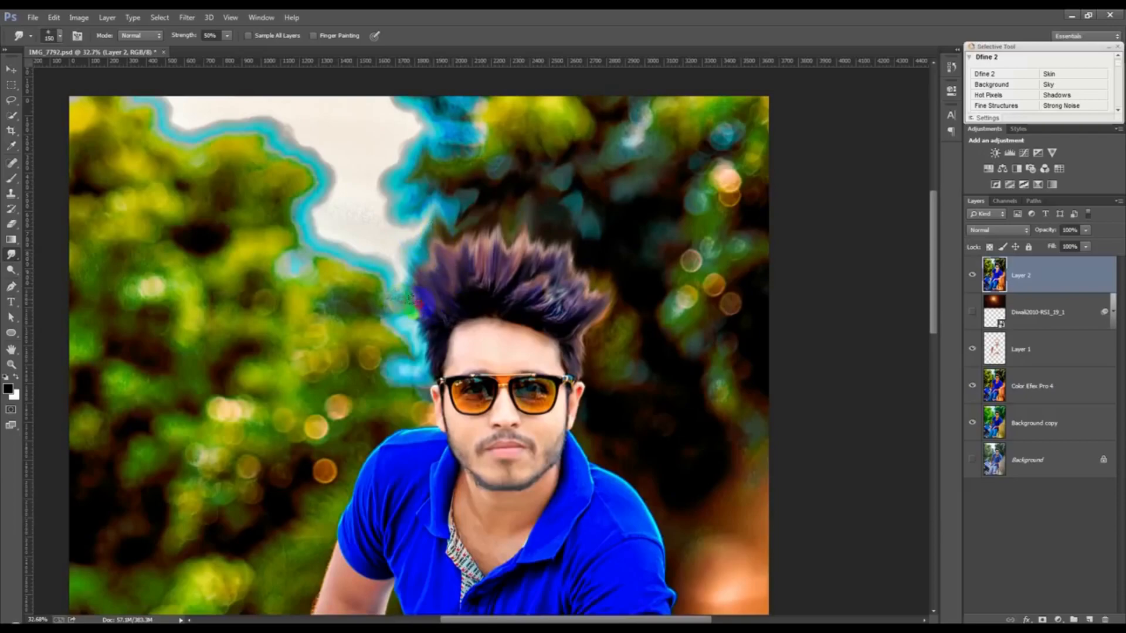
Step: Smudge the upper part of the hair outward with the 150 px brush and check the whole portrait
scroll(556, 280, "down", 5)
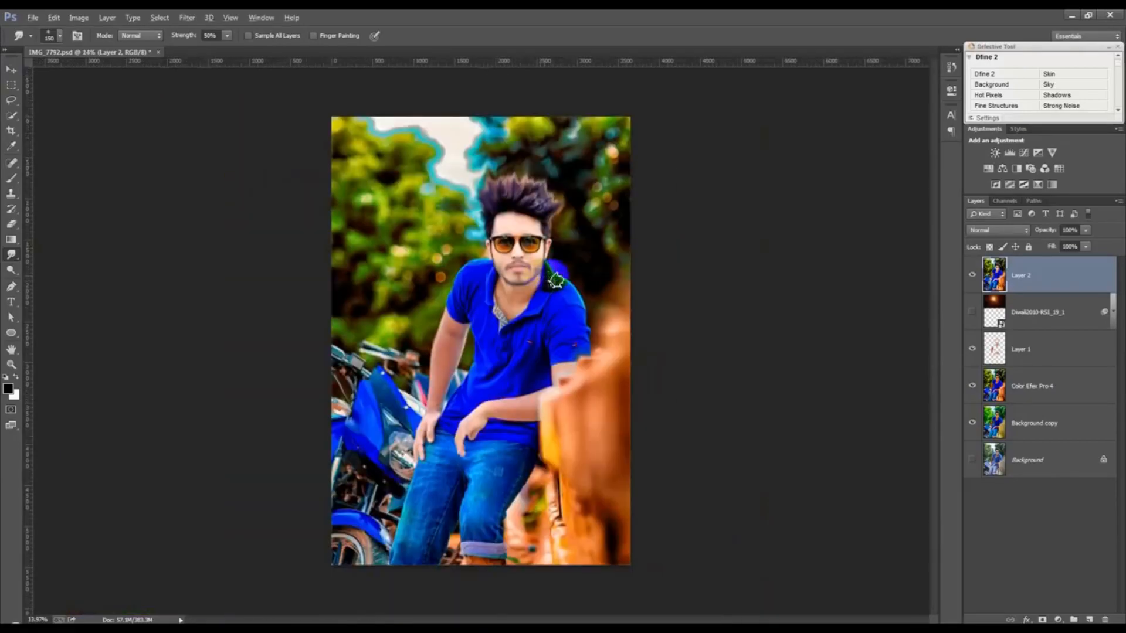
scroll(538, 167, "up", 6)
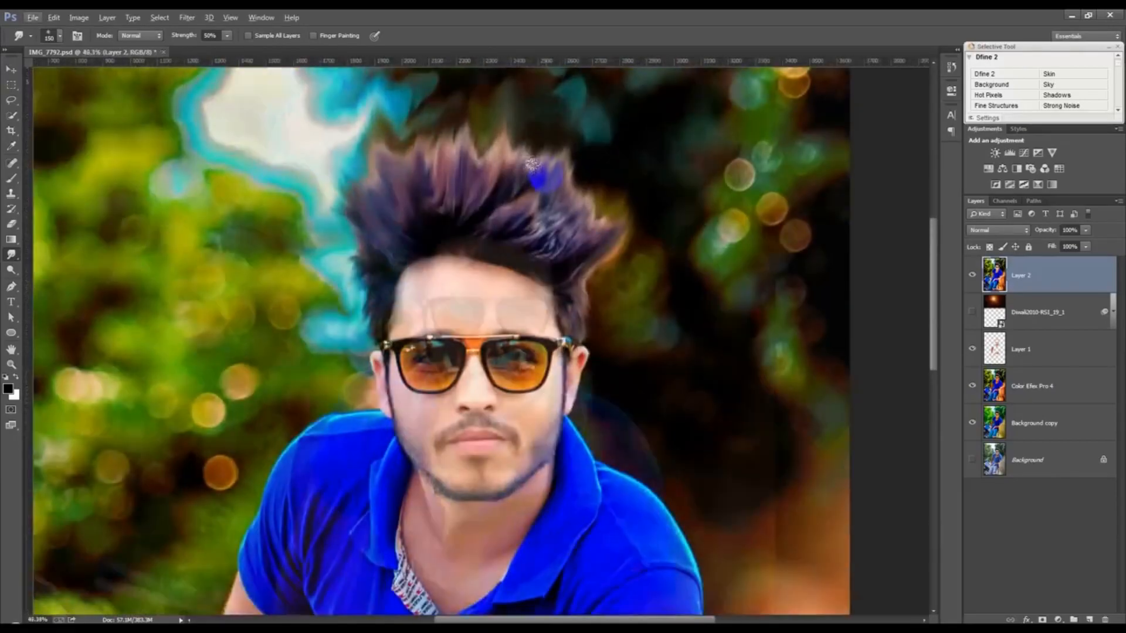
scroll(532, 164, "up", 2)
mouse_move(485, 156)
left_mouse_down()
mouse_move(487, 255)
mouse_move(547, 200)
mouse_move(544, 262)
mouse_move(570, 189)
mouse_move(558, 198)
mouse_move(550, 231)
mouse_move(595, 127)
left_mouse_up()
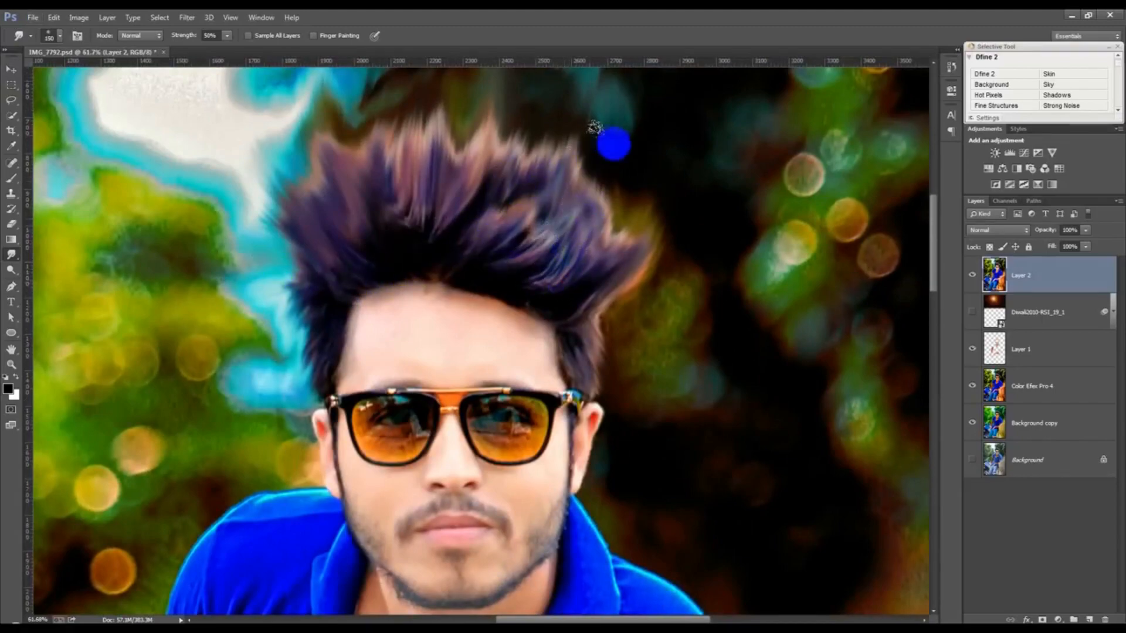
scroll(595, 127, "down", 8)
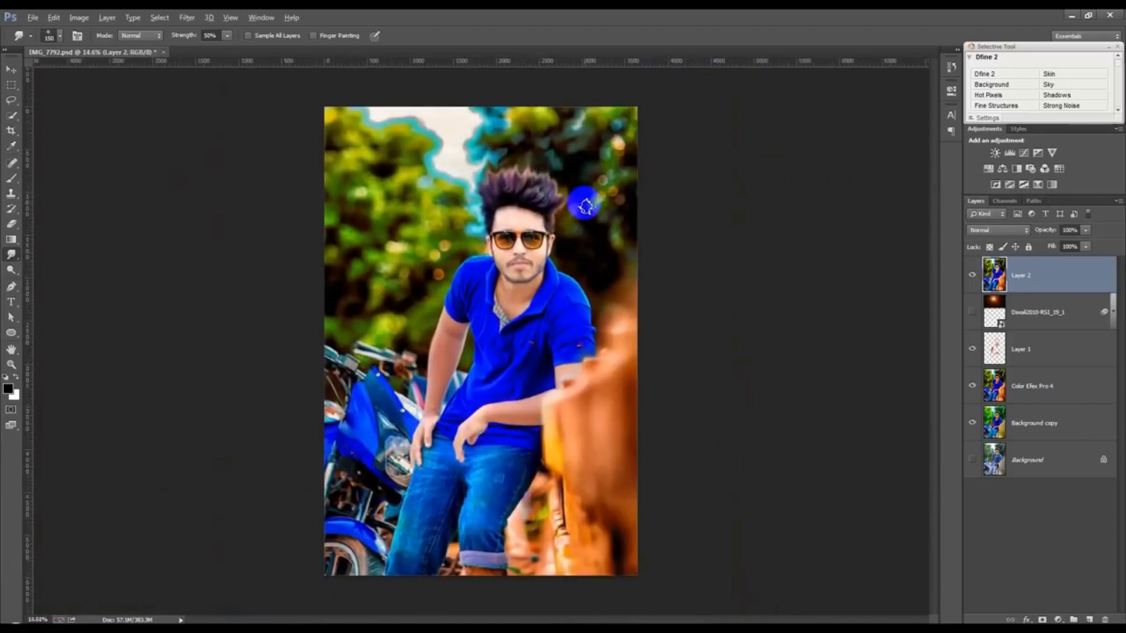
scroll(586, 205, "up", 1)
scroll(575, 230, "down", 1)
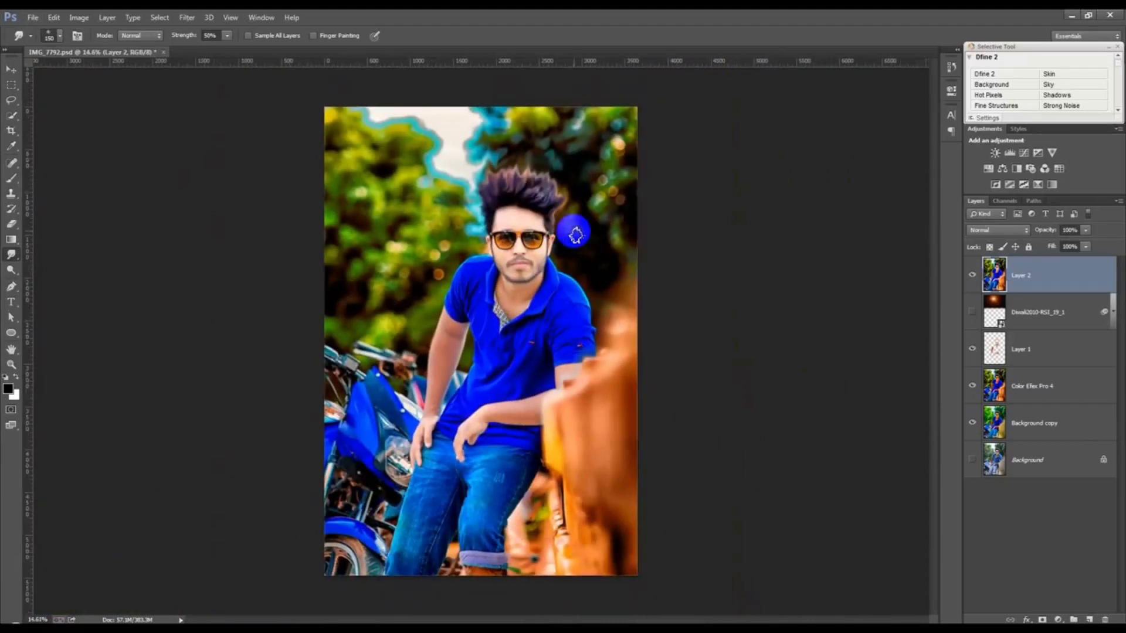
Step: Start the Oil Paint filter on the merged layer and set Shine to 0, Cleanliness to 6.45 and Stylization to 7.92
left_click(187, 18)
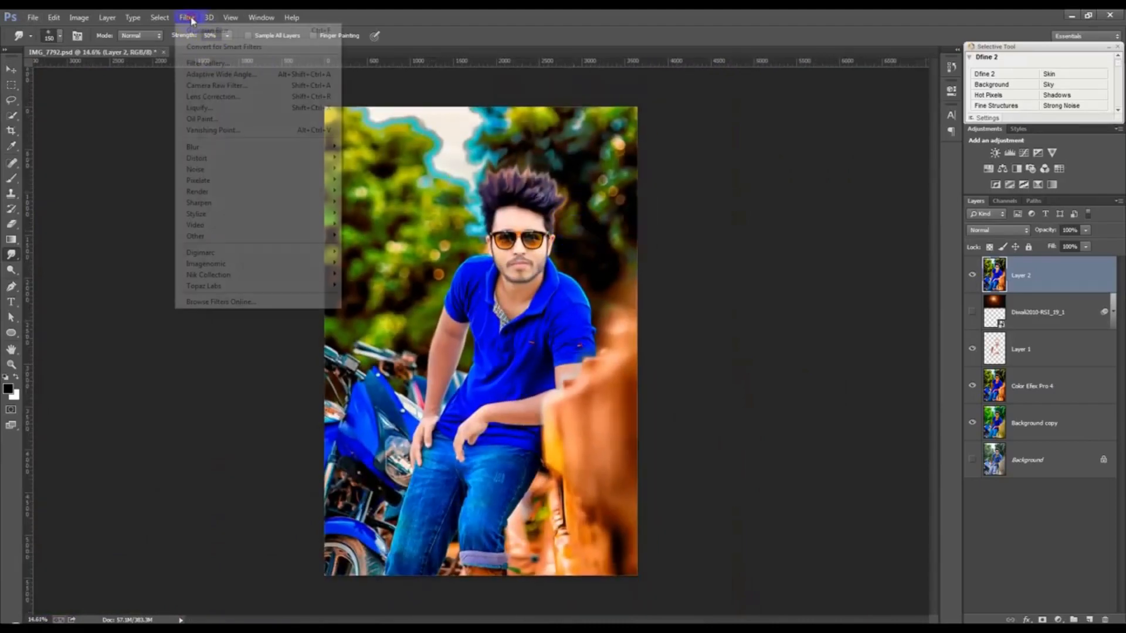
left_click(220, 120)
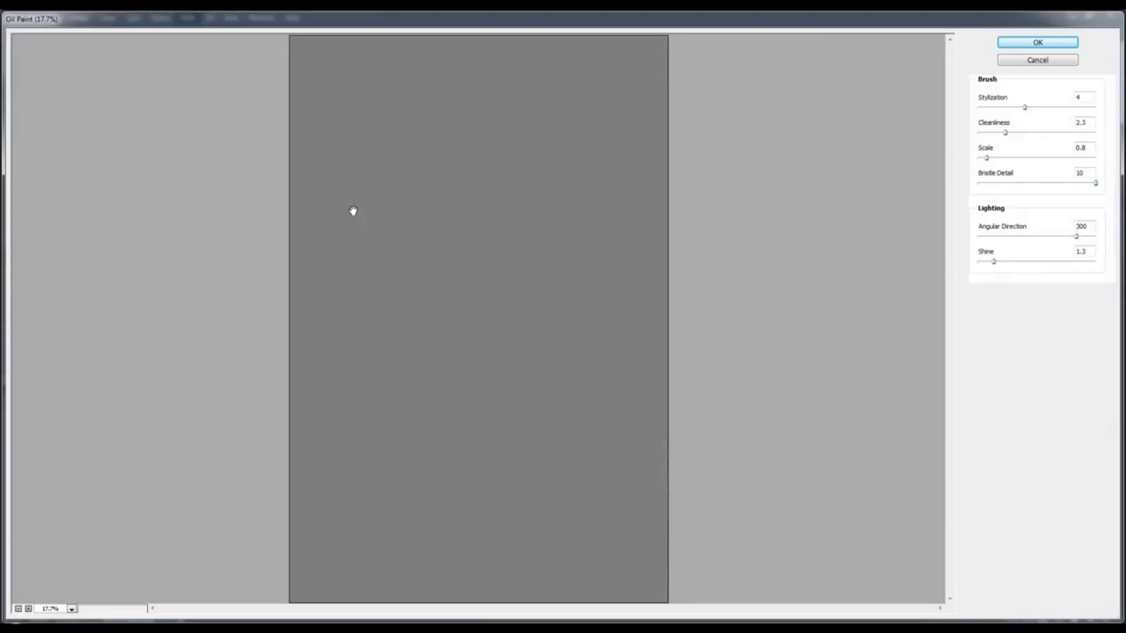
left_click_drag(994, 262, 978, 261)
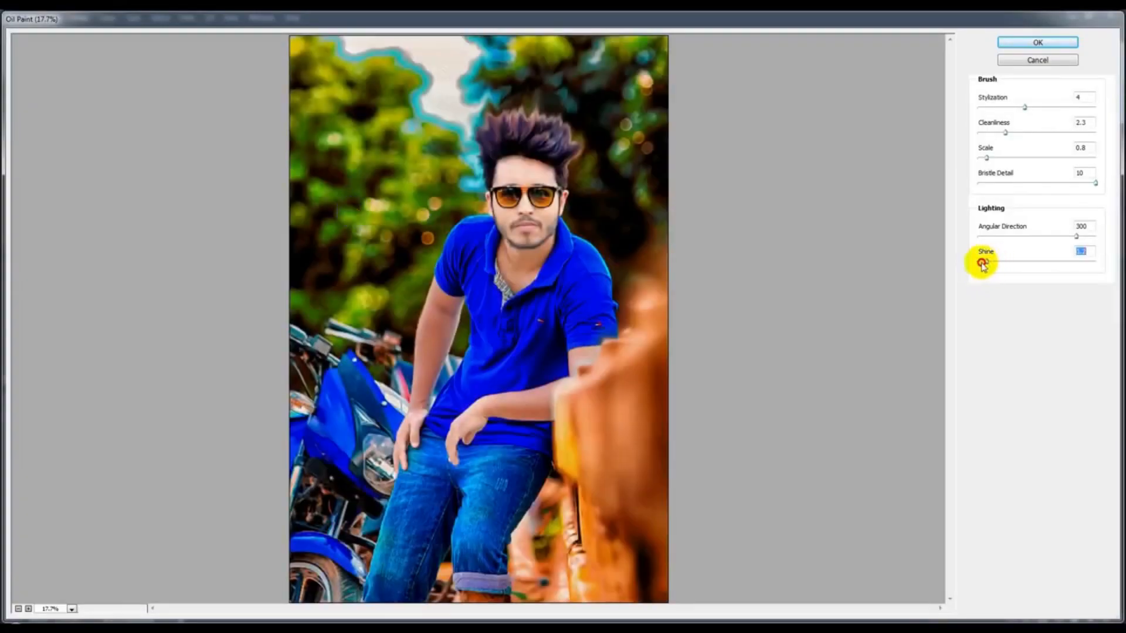
left_click_drag(1005, 133, 1071, 108)
Step: Raise the Oil Paint filter's Scale and Angular Direction, keep Bristle Detail at 10, and apply the filter
left_click_drag(987, 157, 1076, 156)
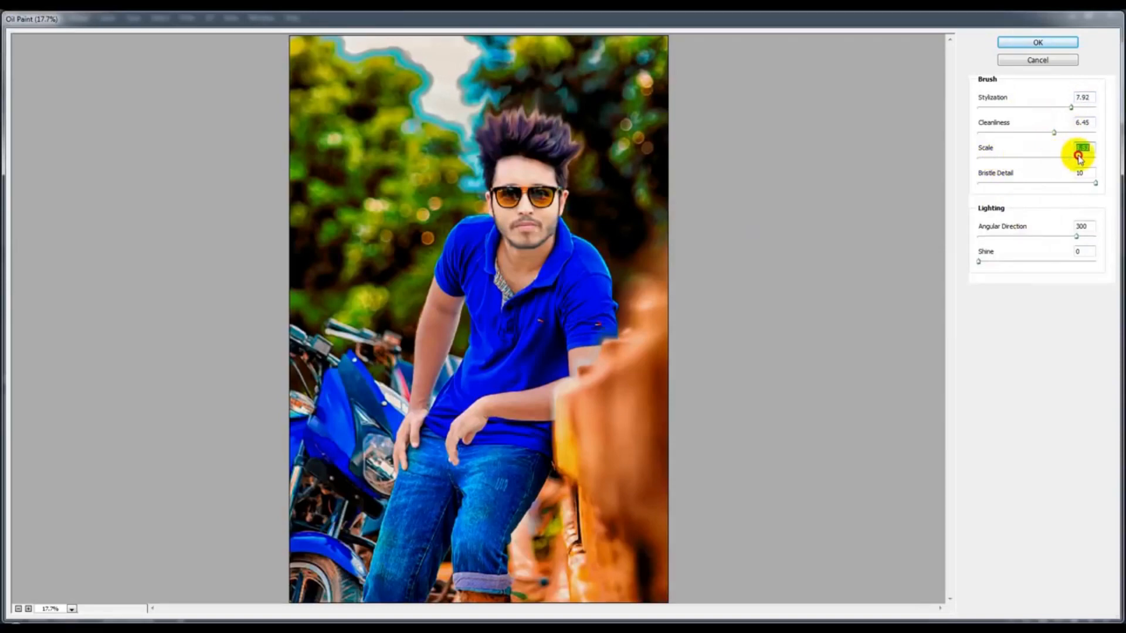
left_click_drag(1098, 156, 1094, 113)
left_click_drag(1078, 237, 1106, 232)
left_click_drag(1095, 183, 1121, 175)
left_click(1062, 47)
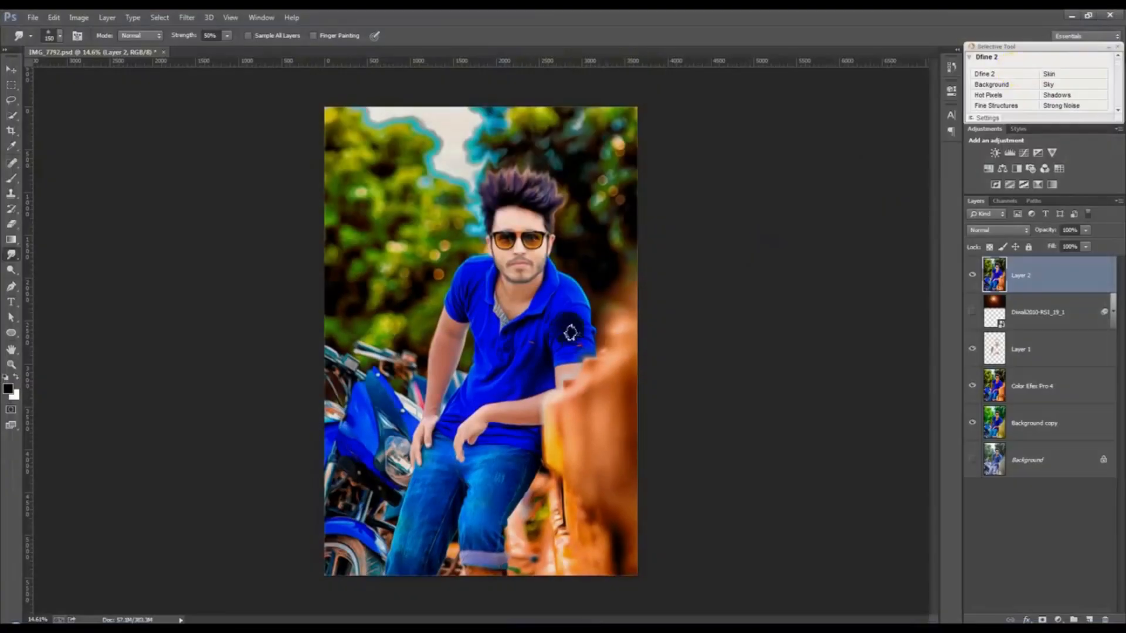
scroll(585, 329, "up", 1)
scroll(585, 326, "down", 1)
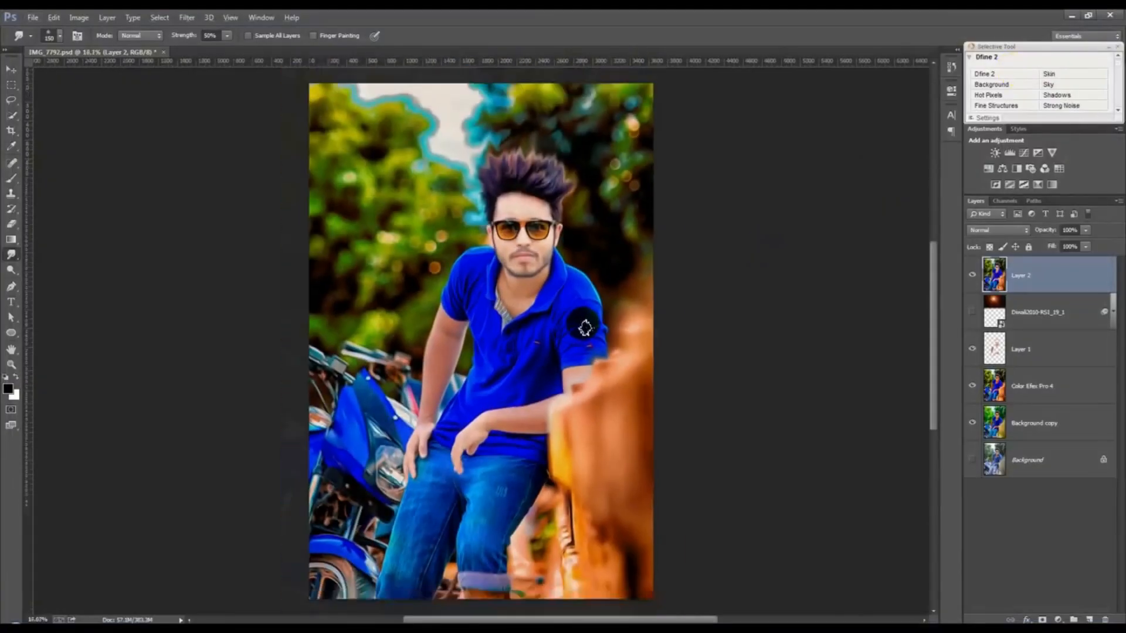
Step: Open Color Efex Pro 4 from the Nik Collection on the oil-painted layer
left_click(189, 21)
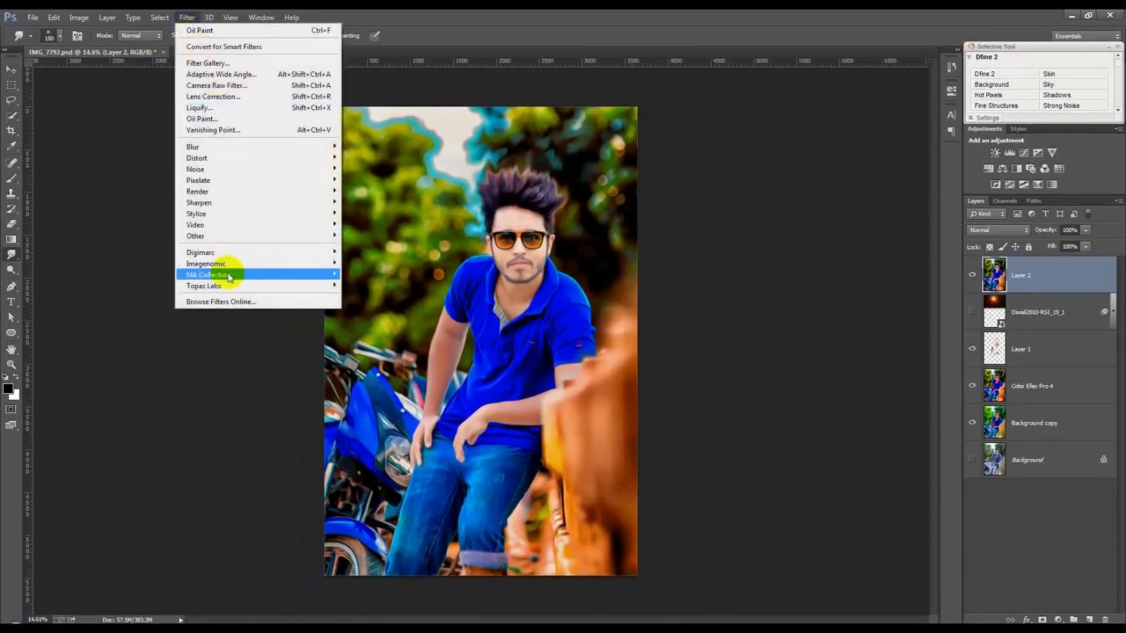
mouse_move(229, 277)
left_click(364, 287)
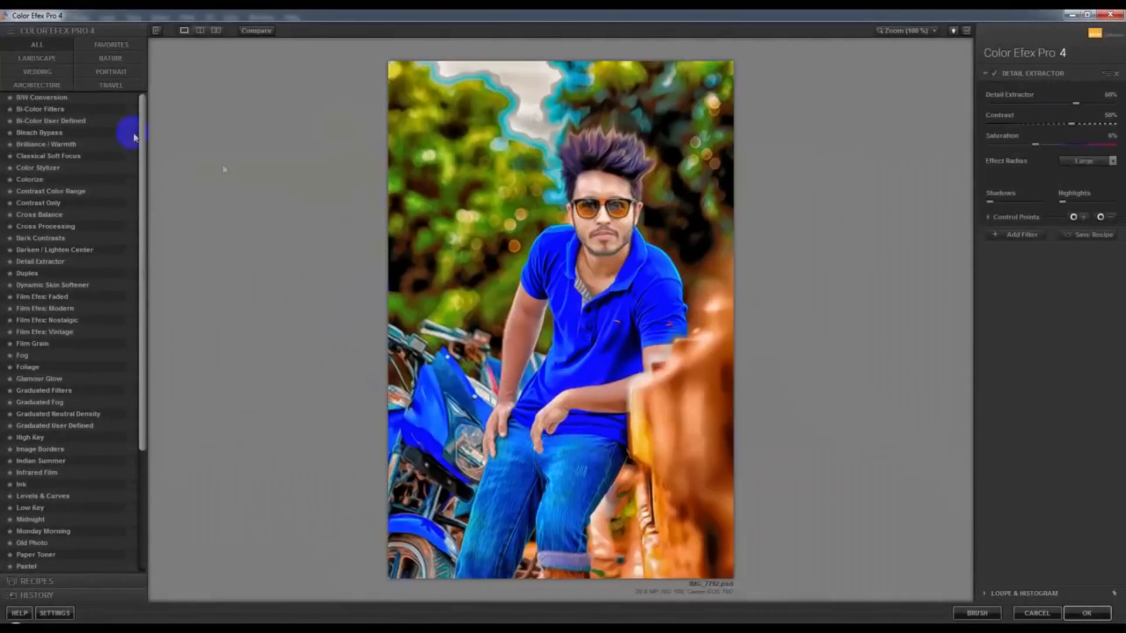
Step: Preview the Color Efex filters on the portrait one after another, from Bi-Color Filters through Cross Processing
left_click(65, 109)
left_click(58, 121)
left_click(50, 133)
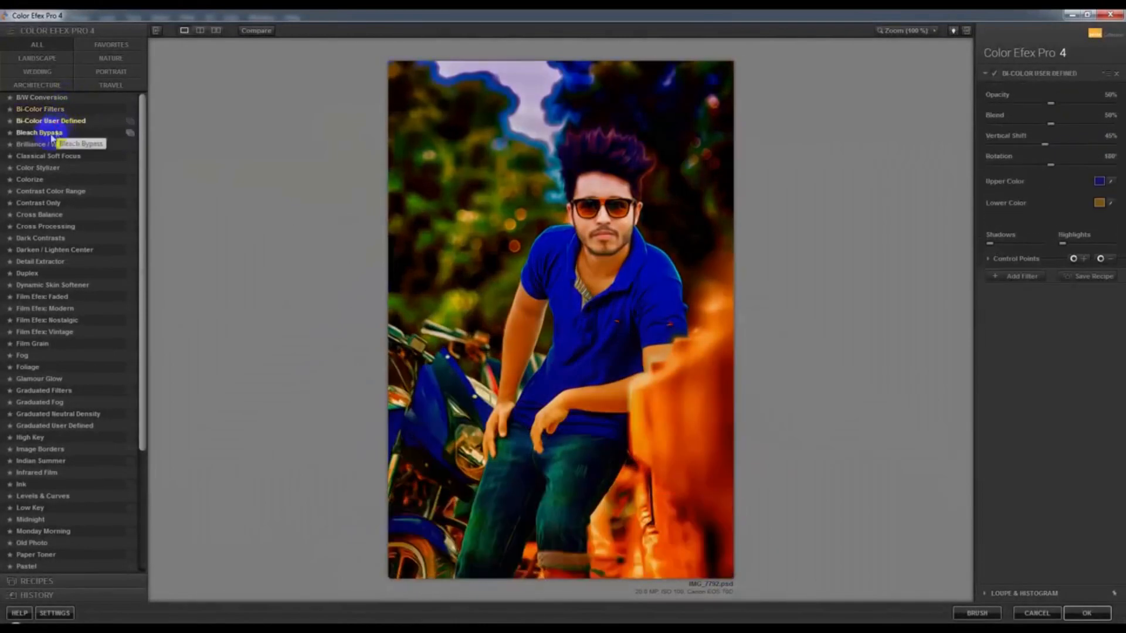
left_click(47, 148)
left_click(47, 156)
left_click(51, 168)
left_click(44, 179)
left_click(41, 191)
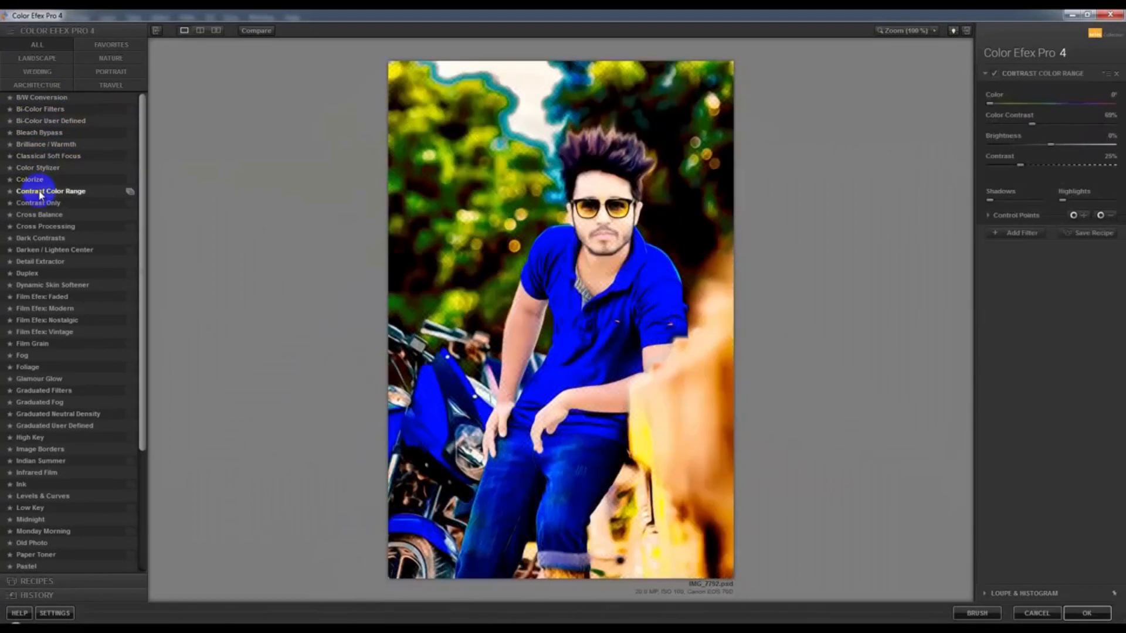
left_click(38, 203)
left_click(36, 215)
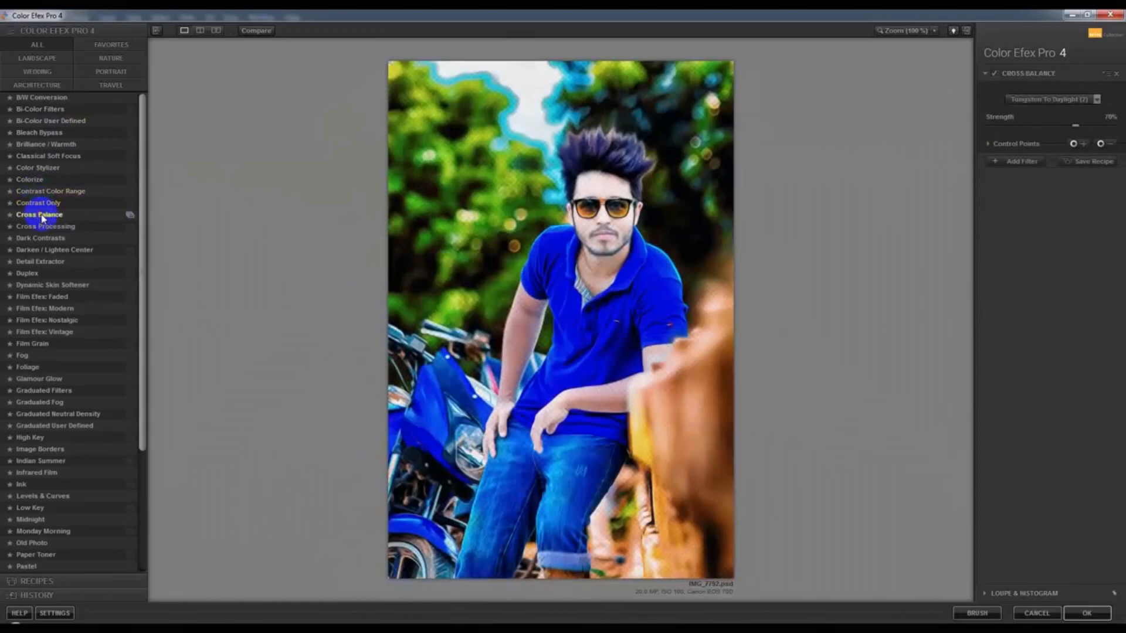
left_click(41, 228)
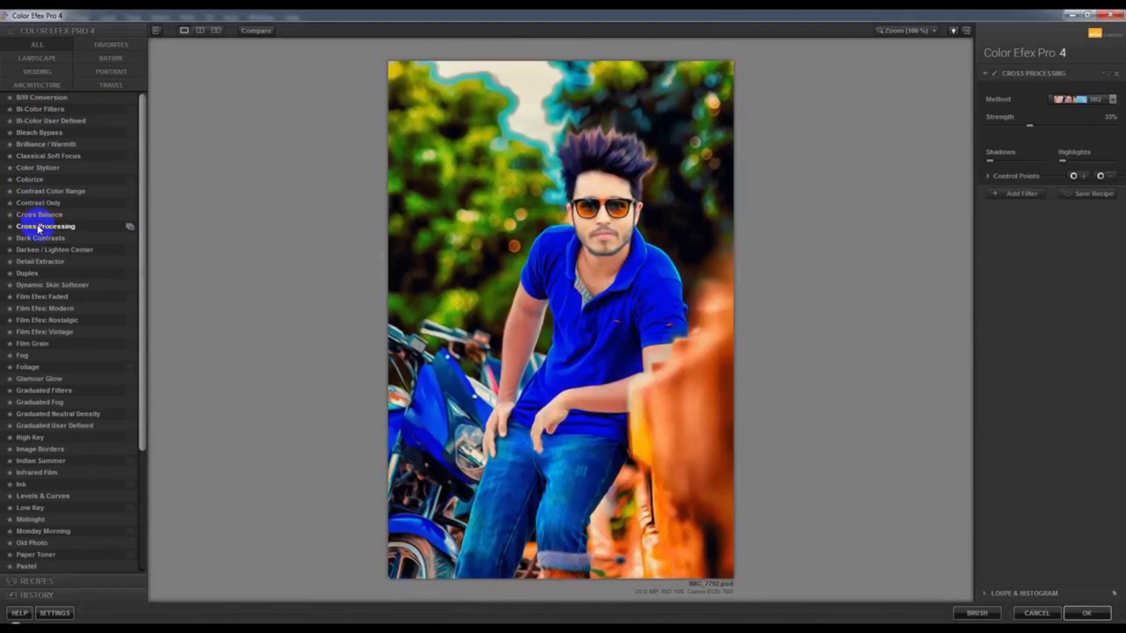
Step: Apply Dark Contrasts with Dark Detail Extractor 100%, Brightness -49%, Contrast -65% and Saturation -8%, and save the document
left_click(40, 238)
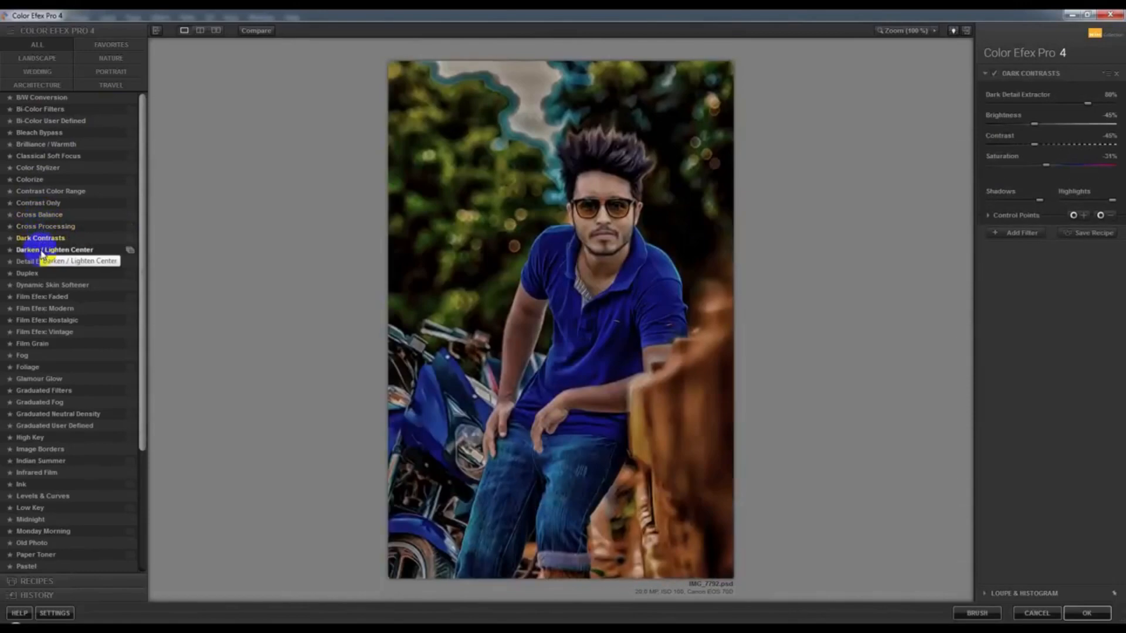
left_click(1034, 124)
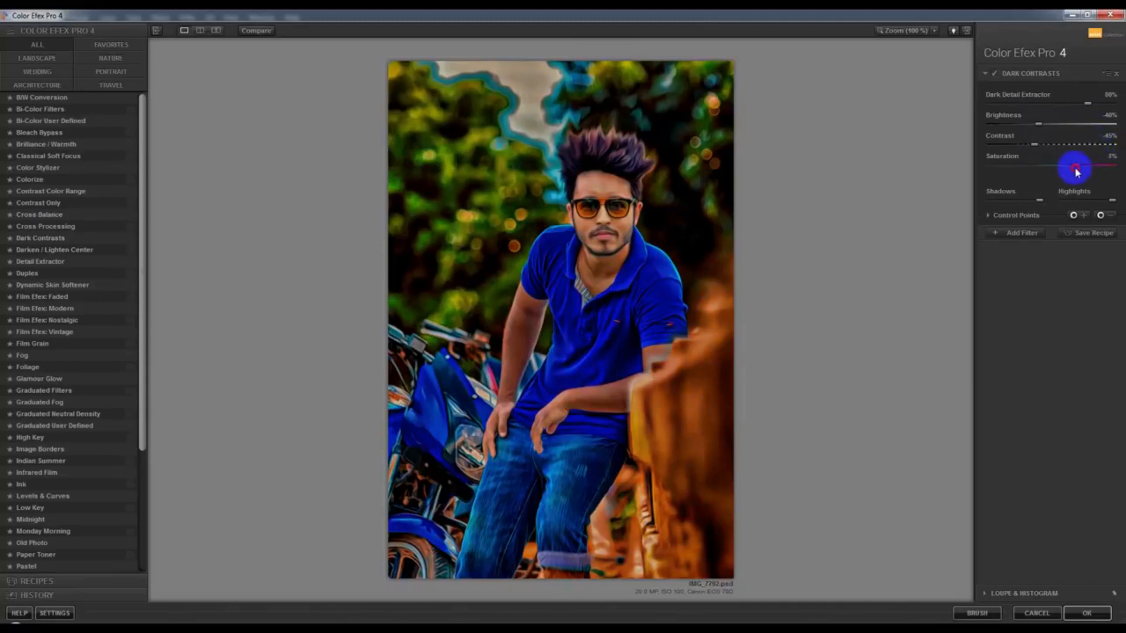
left_click_drag(1065, 143, 1020, 150)
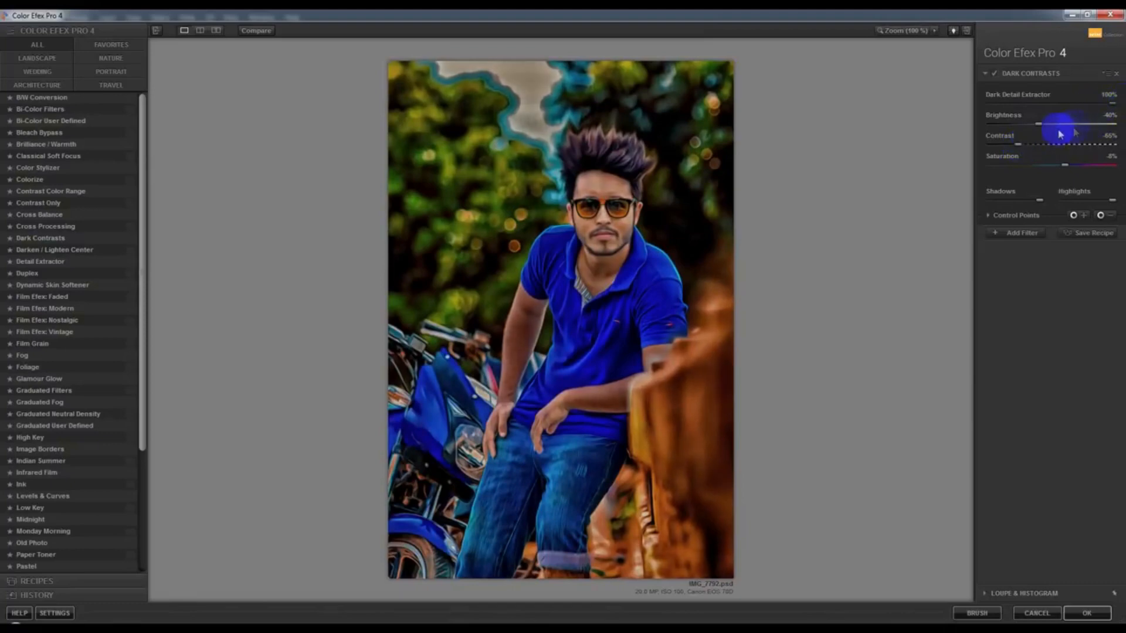
left_click_drag(1076, 126, 1032, 133)
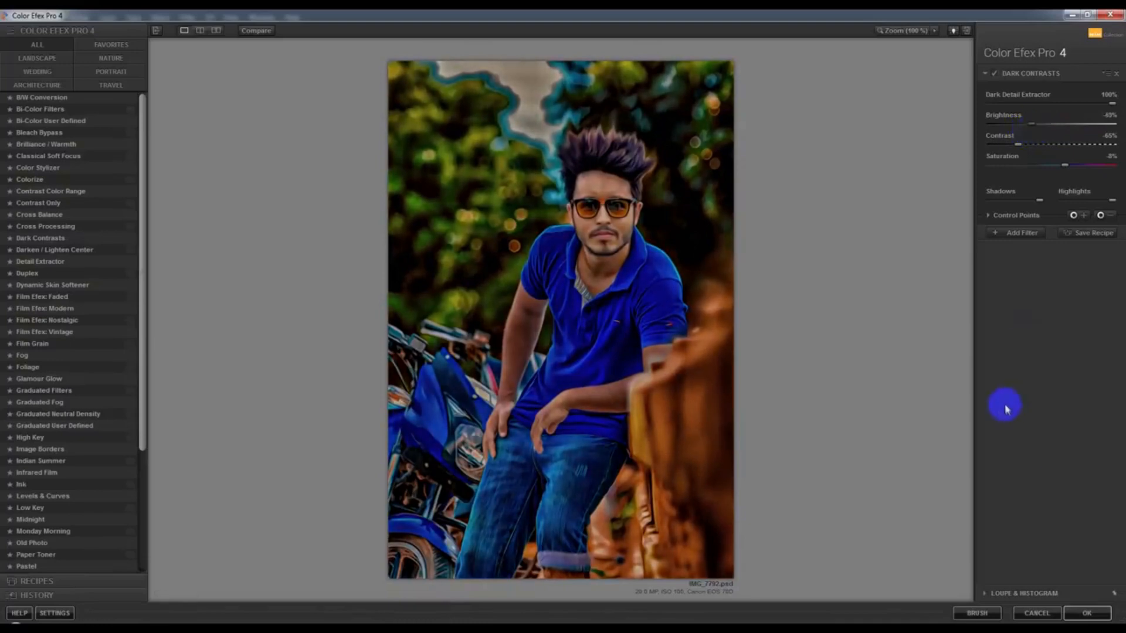
left_click(1069, 615)
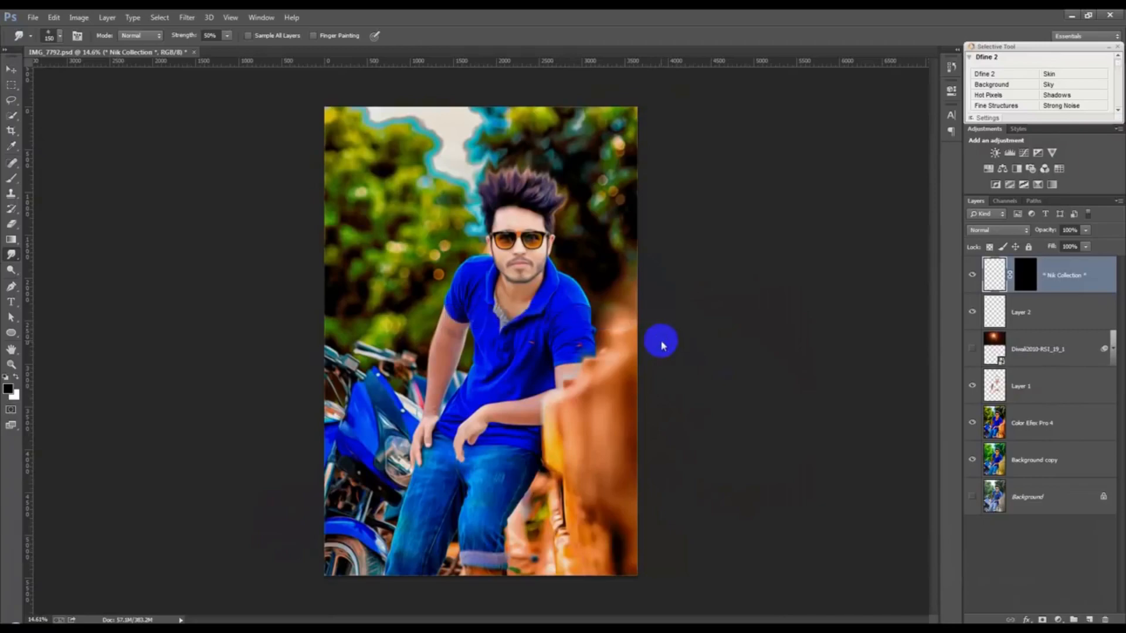
key("ctrl+s")
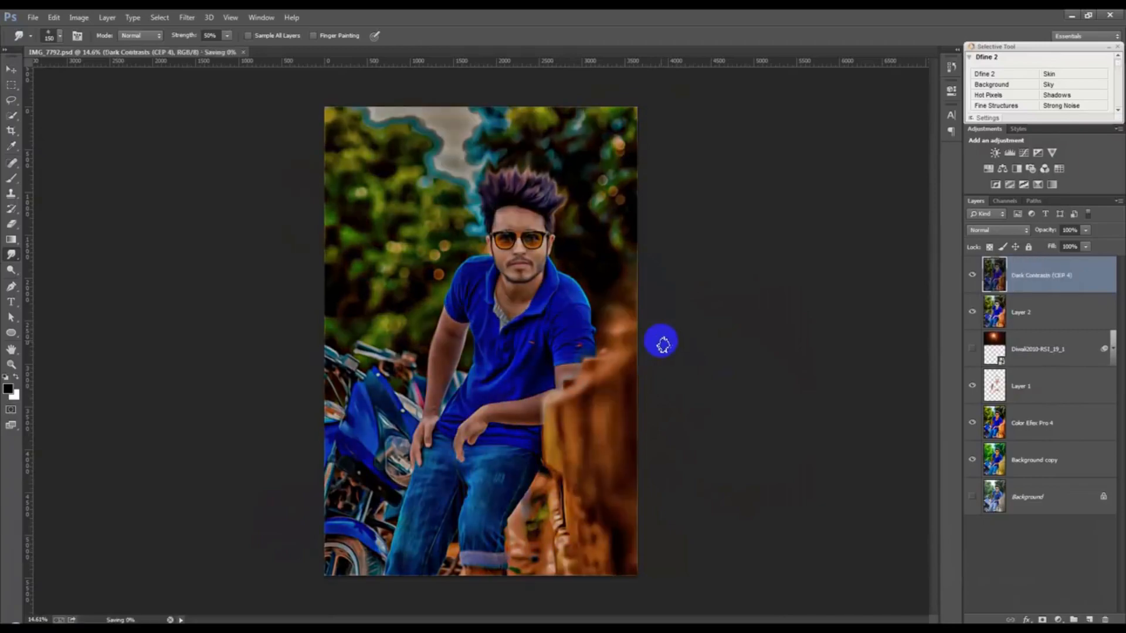
Step: Add a white layer mask to the Dark Contrasts layer for work on the face
scroll(537, 217, "up", 8)
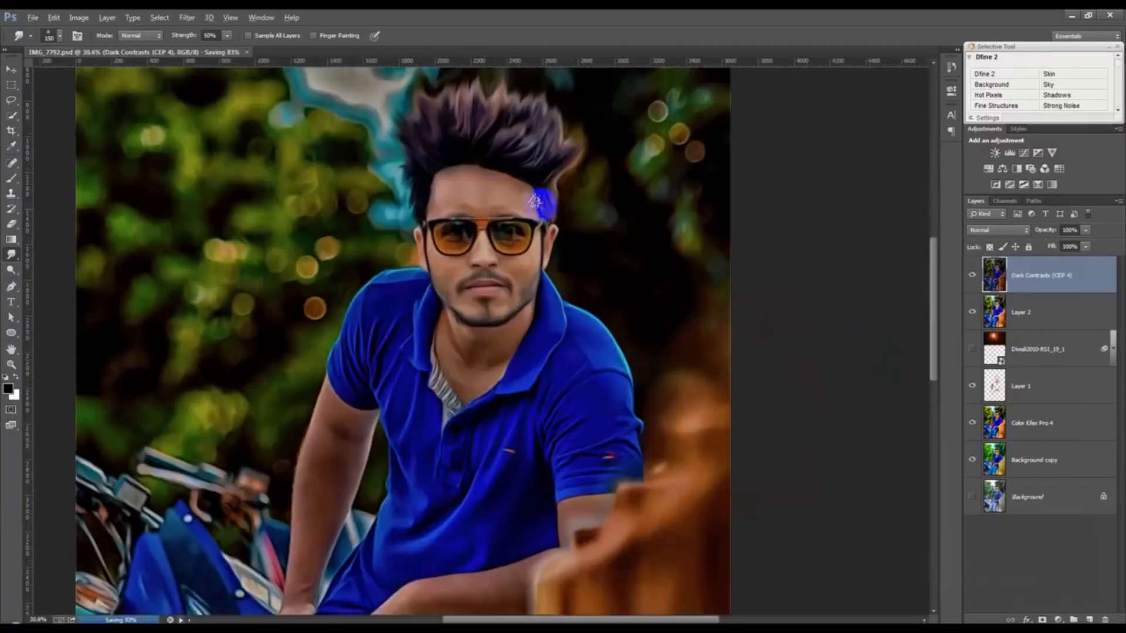
scroll(470, 180, "up", 2)
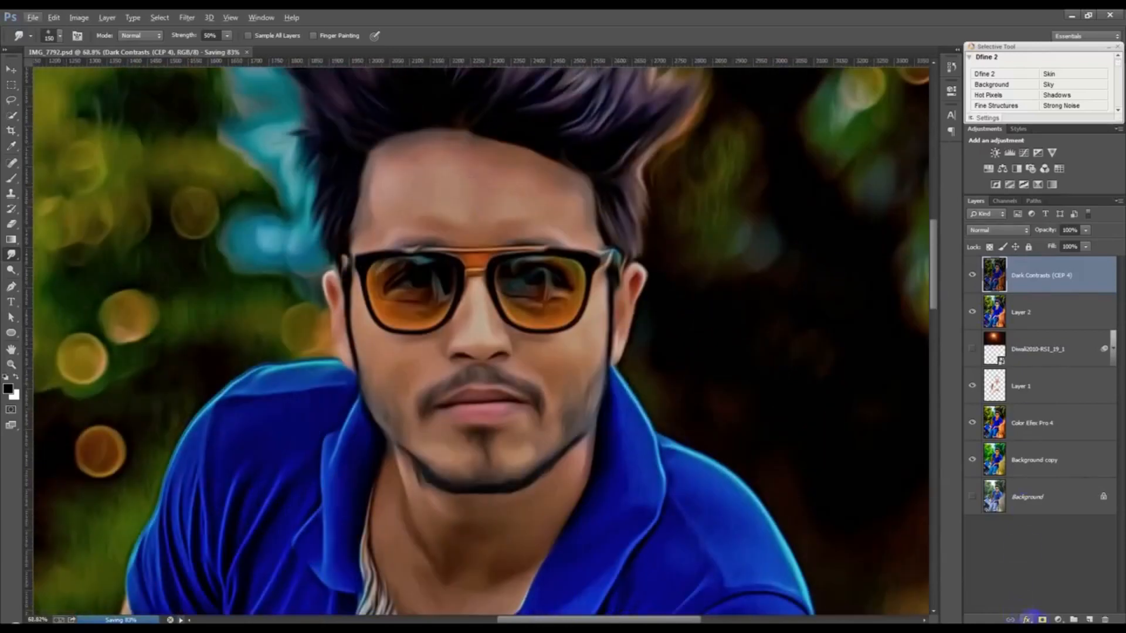
left_click(1042, 618)
right_click(704, 320)
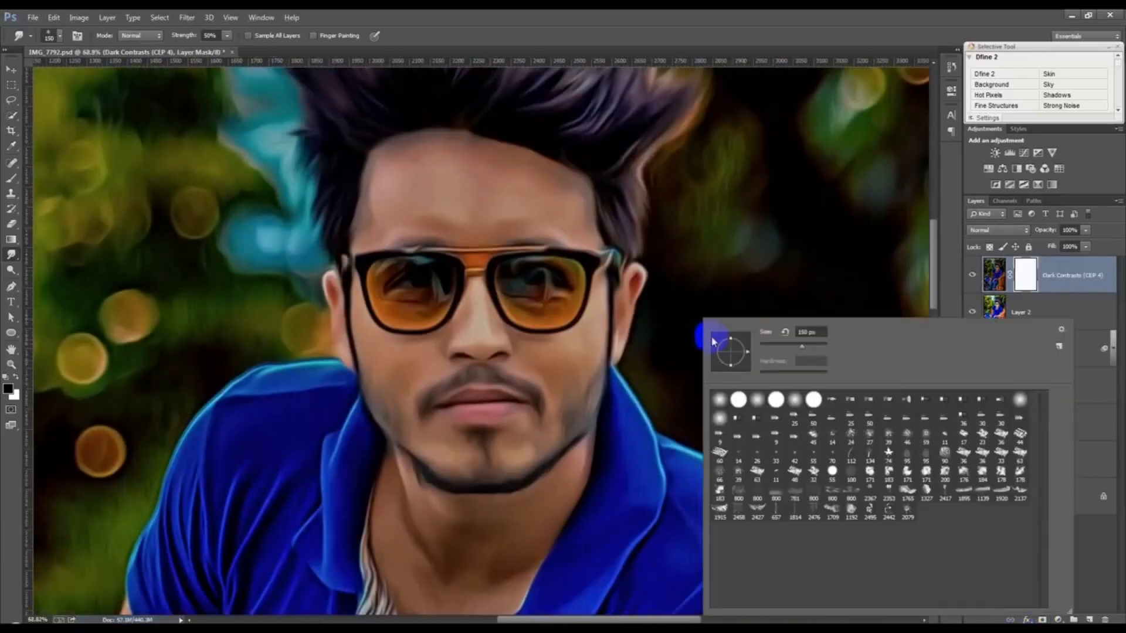
left_click(795, 407)
left_click_drag(194, 40, 175, 40)
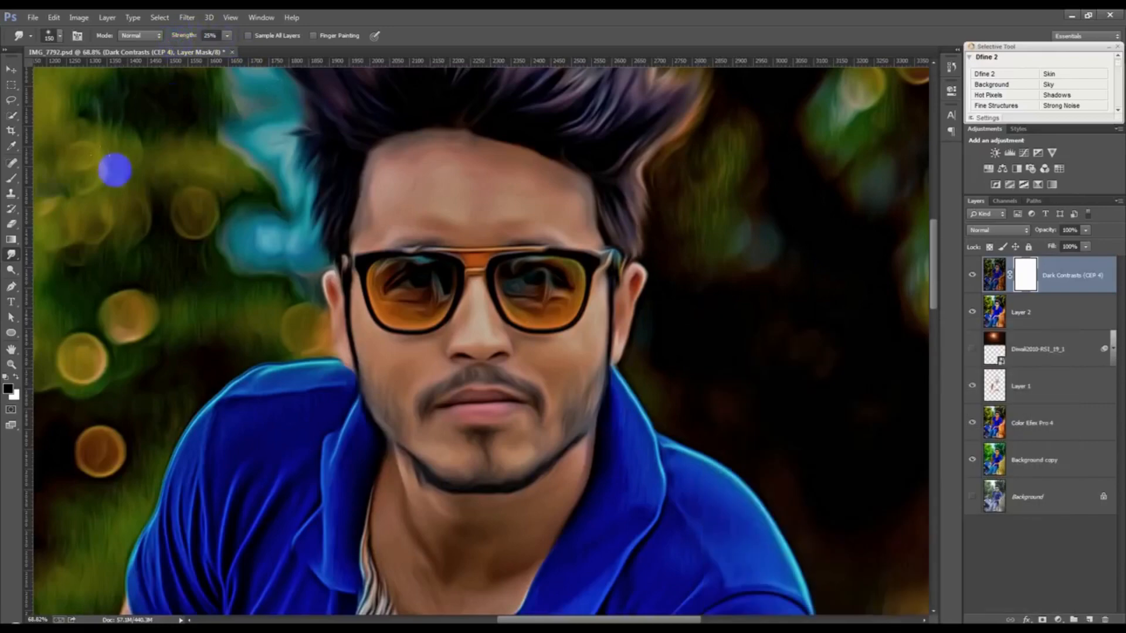
Step: Set up the Brush tool with a soft round tip, 0% hardness and 50% opacity for painting on the mask
left_click(11, 178)
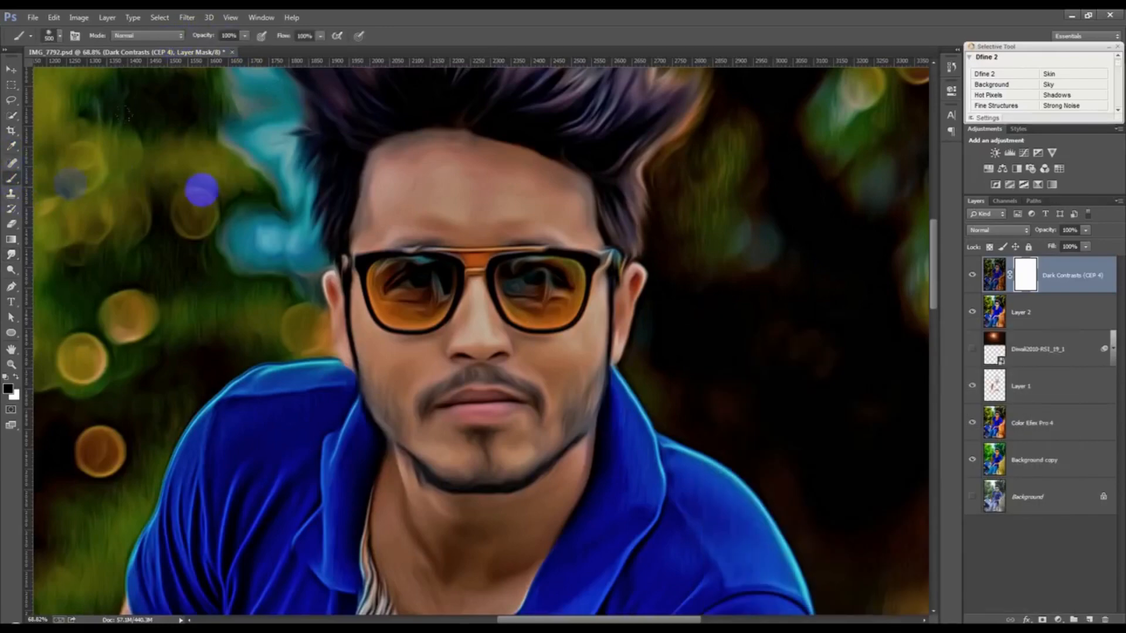
right_click(435, 190)
left_click(530, 272)
left_click(524, 218)
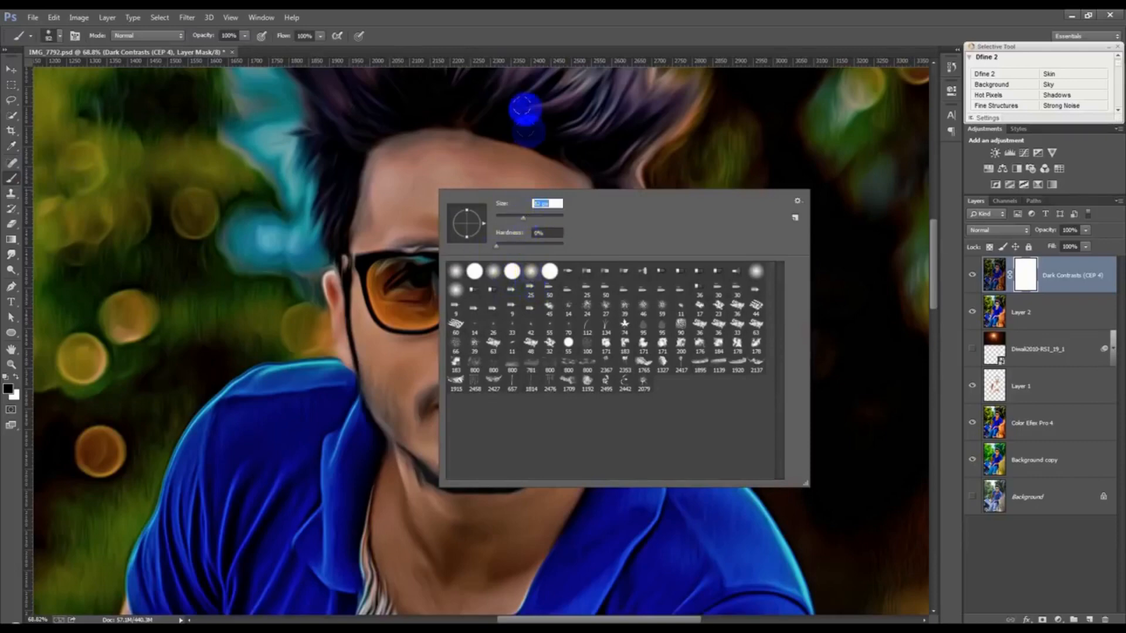
left_click(211, 38)
type("50")
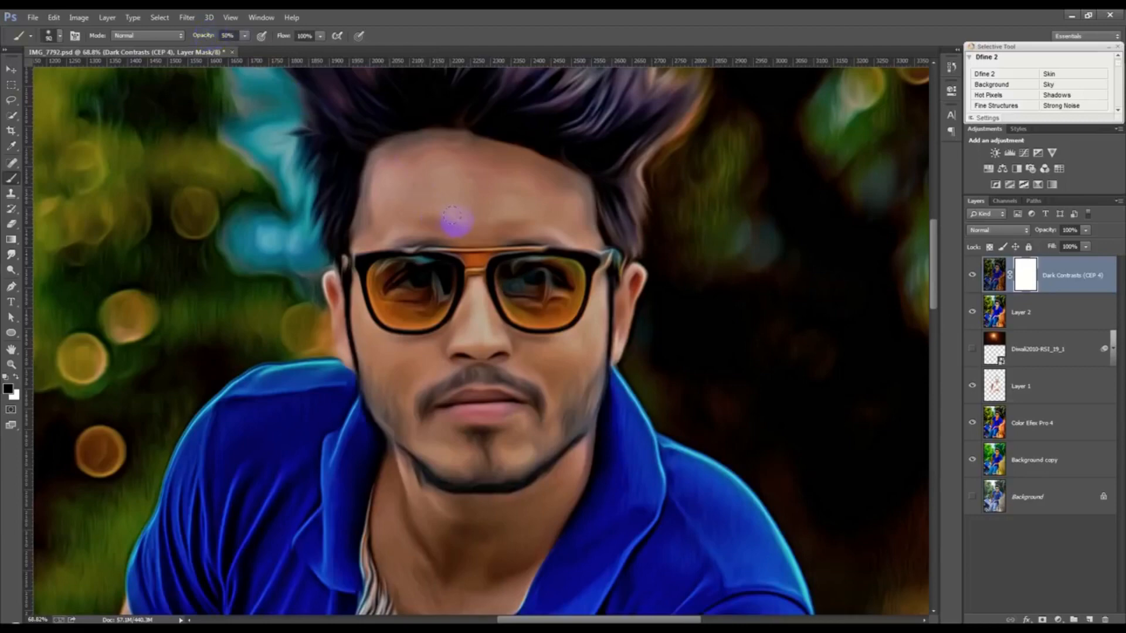
Step: Paint black on the Dark Contrasts mask over the forehead, cheeks and chin to brighten the face, enlarging the brush to 400 px
mouse_move(413, 214)
left_mouse_down()
mouse_move(395, 201)
mouse_move(472, 171)
mouse_move(583, 220)
left_mouse_up()
scroll(402, 265, "down", 1)
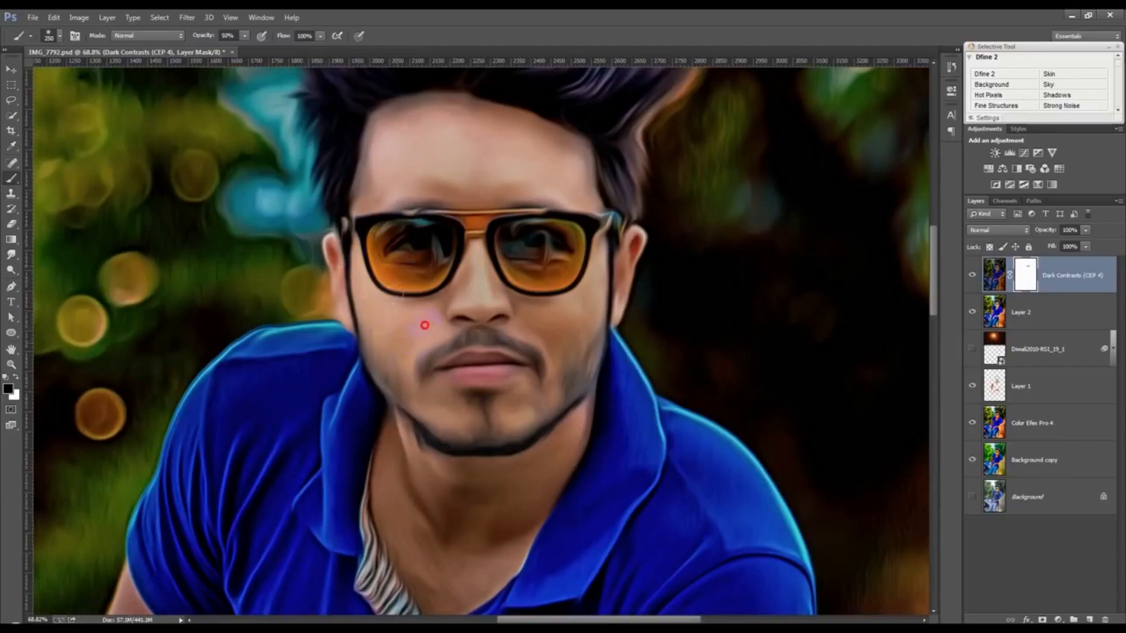
scroll(428, 352, "down", 1)
mouse_move(428, 352)
left_mouse_down()
mouse_move(486, 376)
mouse_move(510, 343)
mouse_move(472, 338)
mouse_move(536, 330)
mouse_move(574, 300)
mouse_move(589, 247)
mouse_move(568, 337)
mouse_move(542, 354)
mouse_move(569, 301)
mouse_move(474, 434)
mouse_move(455, 437)
mouse_move(397, 353)
mouse_move(512, 335)
mouse_move(505, 393)
mouse_move(461, 451)
mouse_move(398, 357)
left_mouse_up()
scroll(540, 354, "down", 2)
key("bracketright")
key("bracketright")
scroll(398, 357, "up", 1)
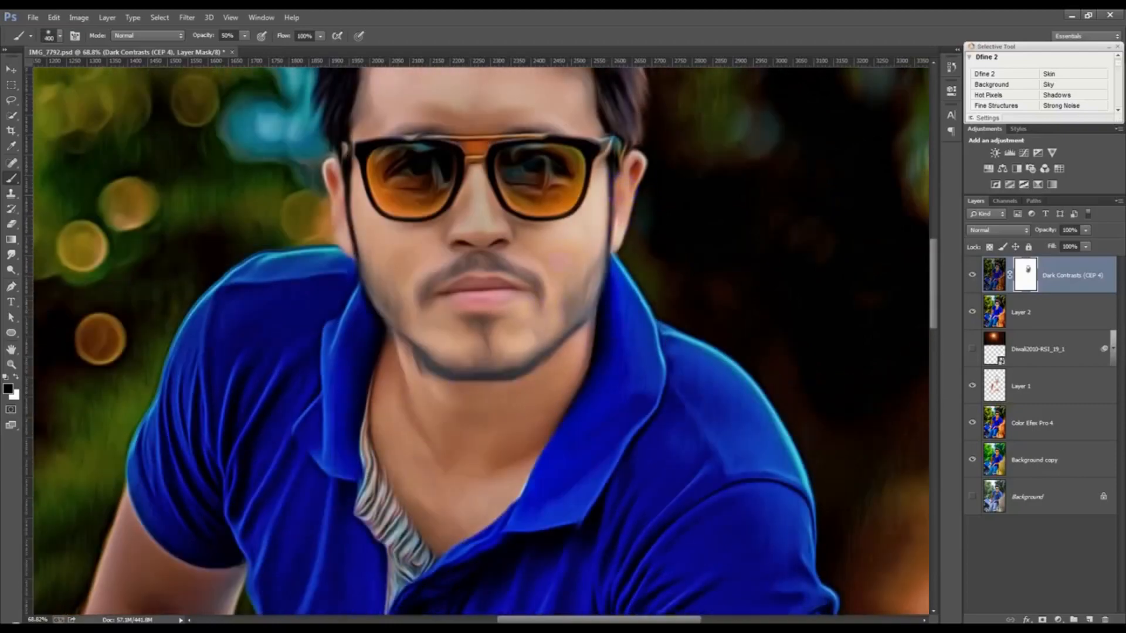
scroll(398, 357, "up", 1)
mouse_move(510, 343)
left_mouse_down()
mouse_move(412, 332)
mouse_move(390, 293)
left_mouse_up()
left_click_drag(385, 135, 414, 127)
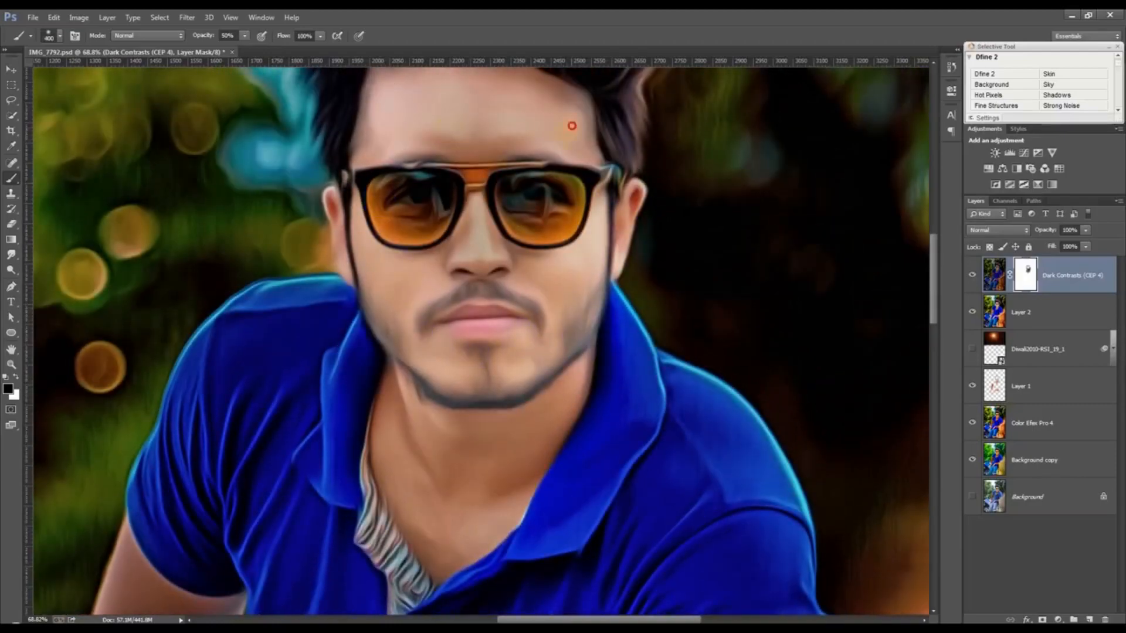
left_click(569, 126)
Step: Enlarge the brush to 600 px and paint black on the Dark Contrasts mask over the arm beside the motorcycle to brighten its skin
scroll(257, 354, "down", 1)
scroll(257, 353, "down", 3)
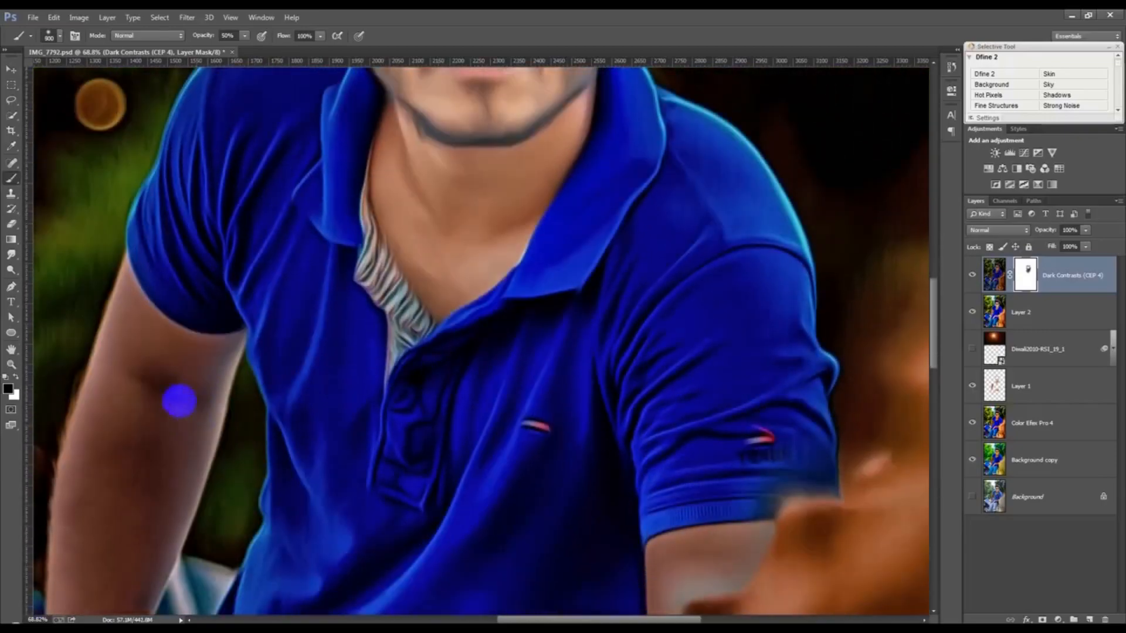
key("bracketright")
key("bracketright")
key("bracketright")
key("bracketright")
left_click_drag(151, 477, 249, 297)
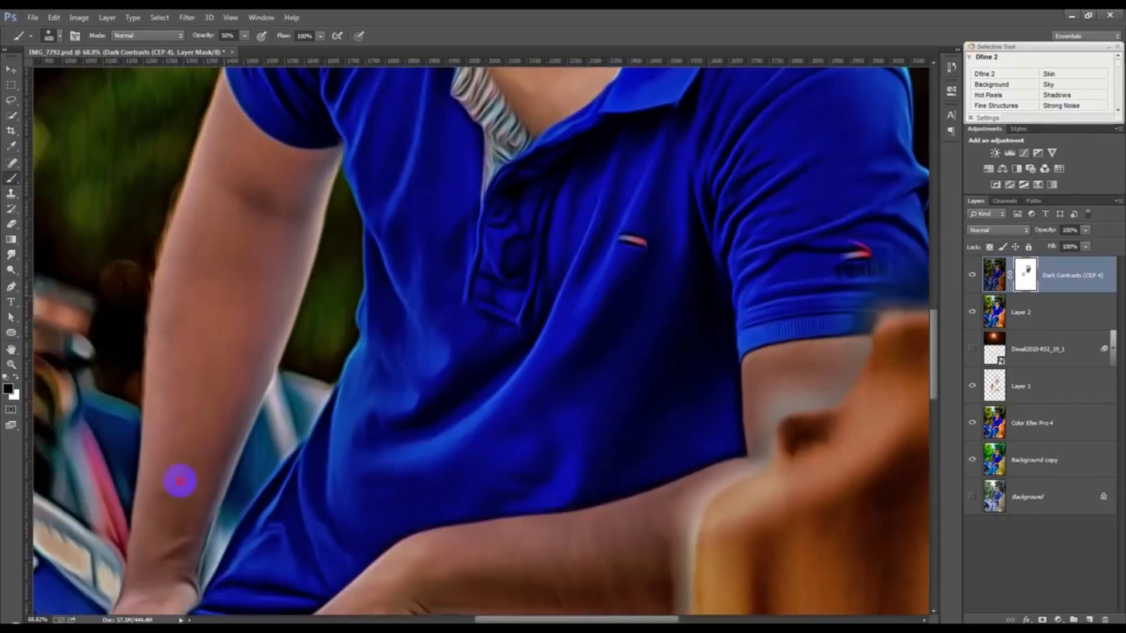
Step: Paint black on the Dark Contrasts mask over the bent forearm and the hands to brighten their skin
scroll(198, 497, "down", 5)
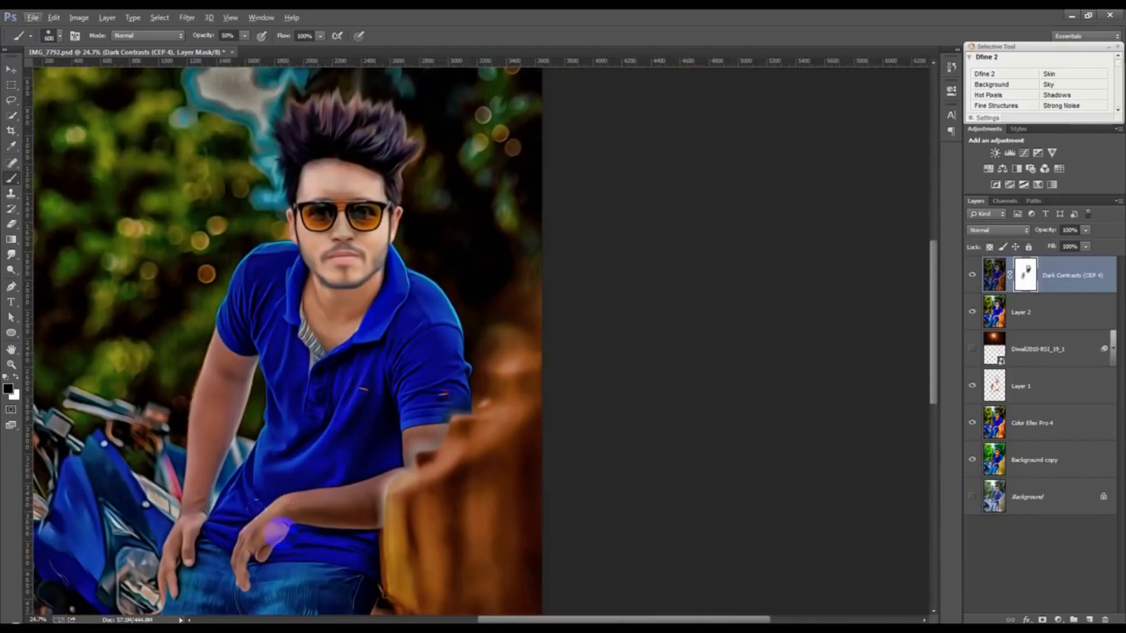
mouse_move(371, 510)
left_mouse_down()
mouse_move(429, 447)
mouse_move(390, 489)
mouse_move(300, 514)
left_mouse_up()
scroll(301, 513, "down", 1)
scroll(288, 433, "down", 2)
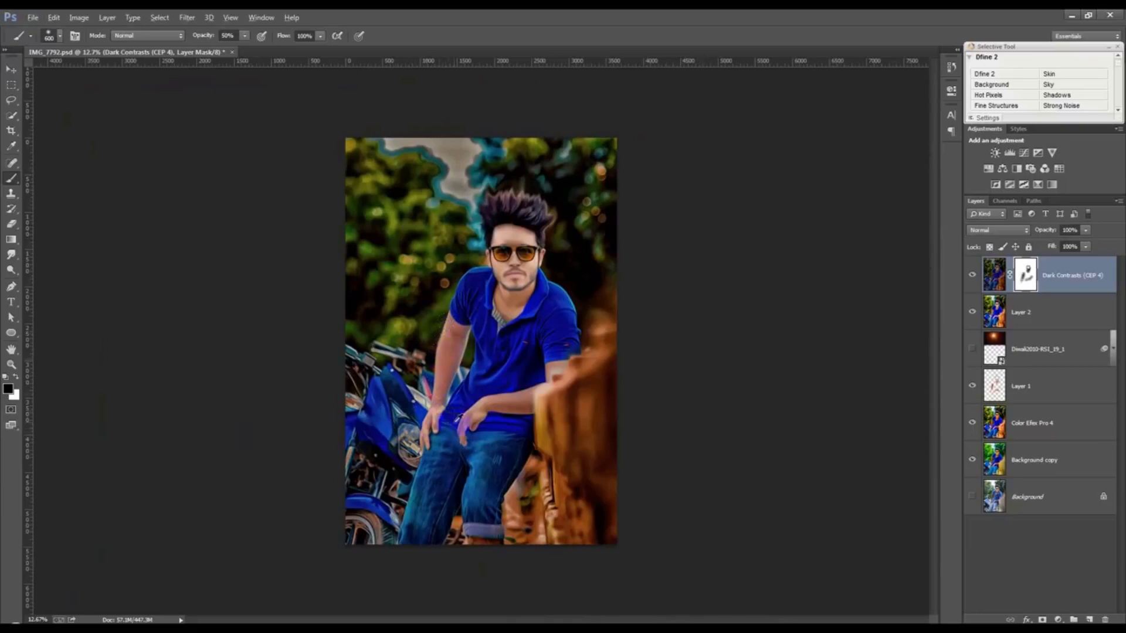
Step: Reset the mask painting colours to a white foreground and enlarge the brush to 1100 px
scroll(457, 417, "up", 2)
left_click(1065, 250)
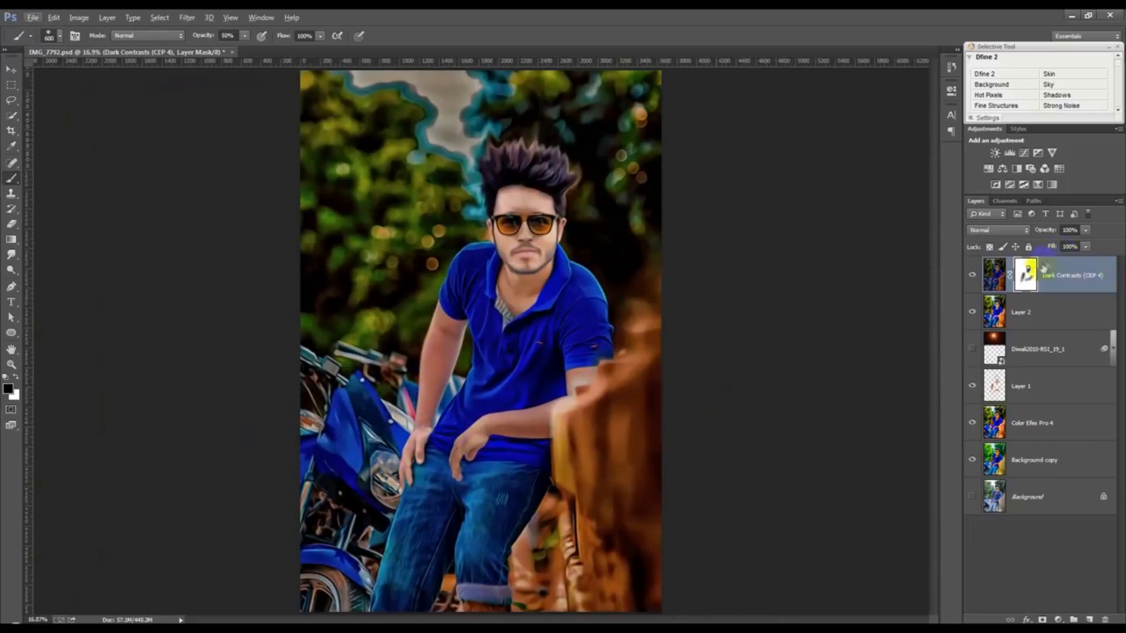
scroll(567, 304, "up", 2)
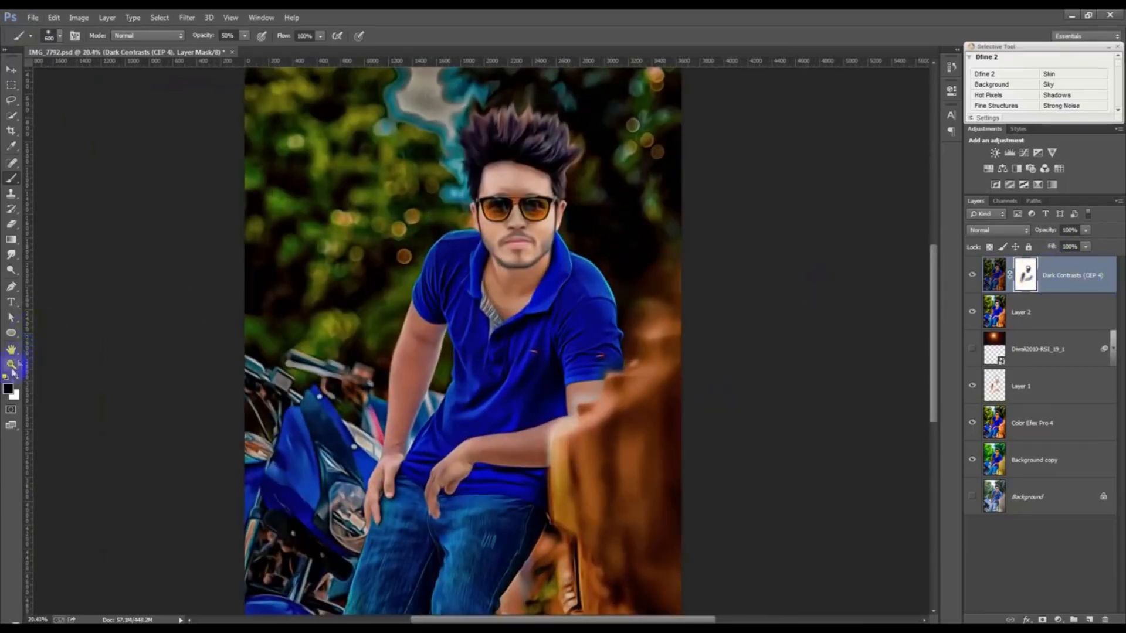
key("d")
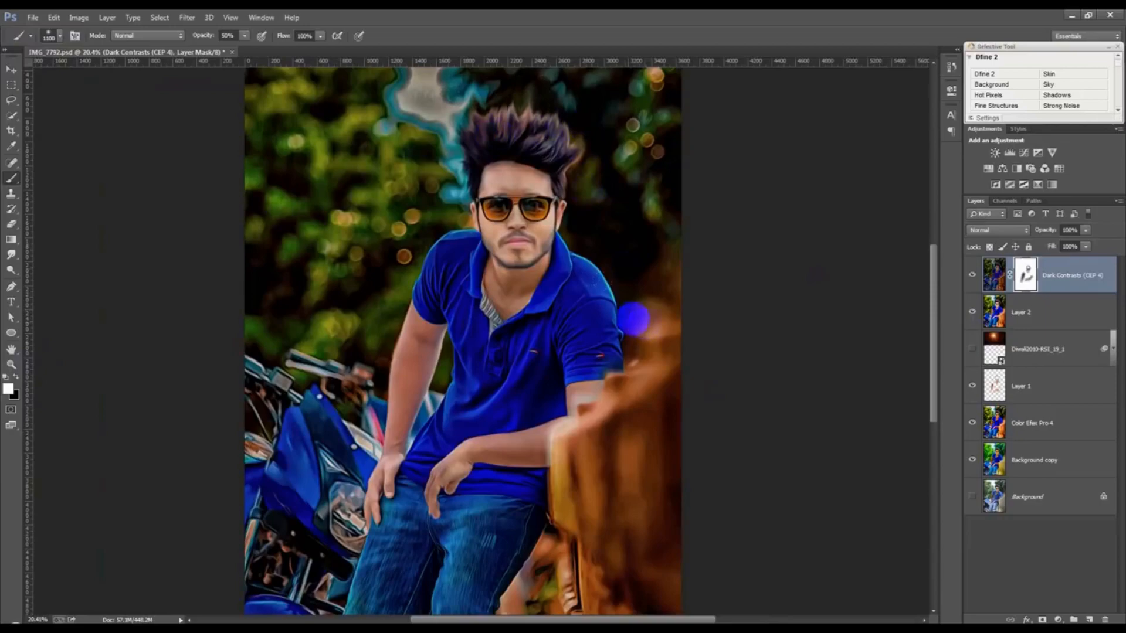
scroll(450, 351, "down", 3)
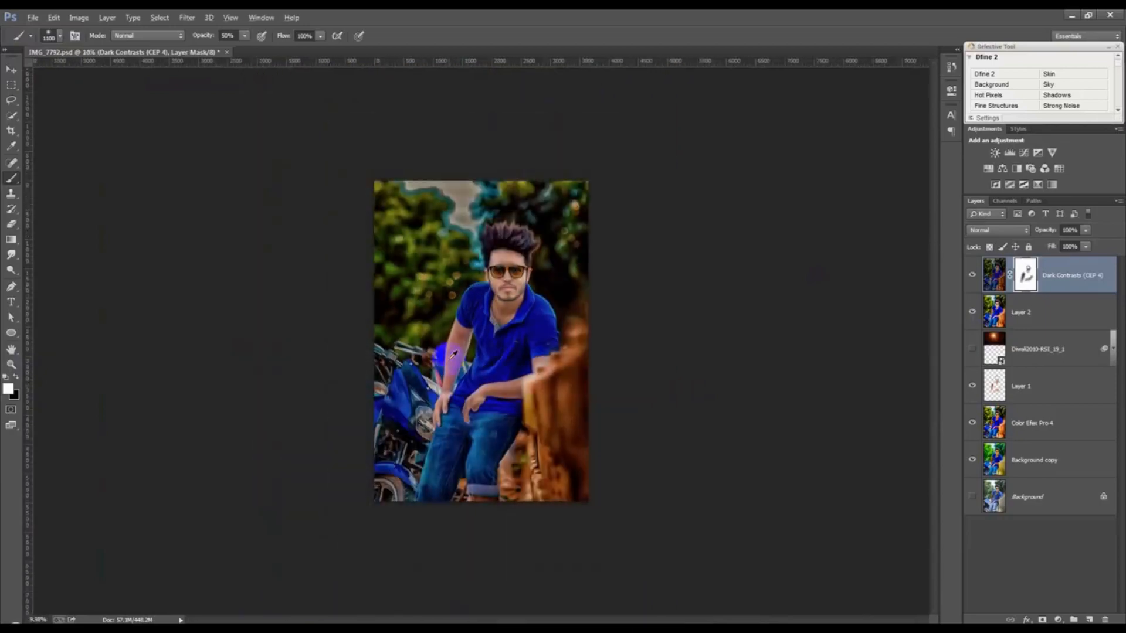
scroll(440, 340, "up", 3)
Step: Show the Diwali2010-RSI_19_1 glow layer and place it above the Dark Contrasts layer
left_click(11, 69)
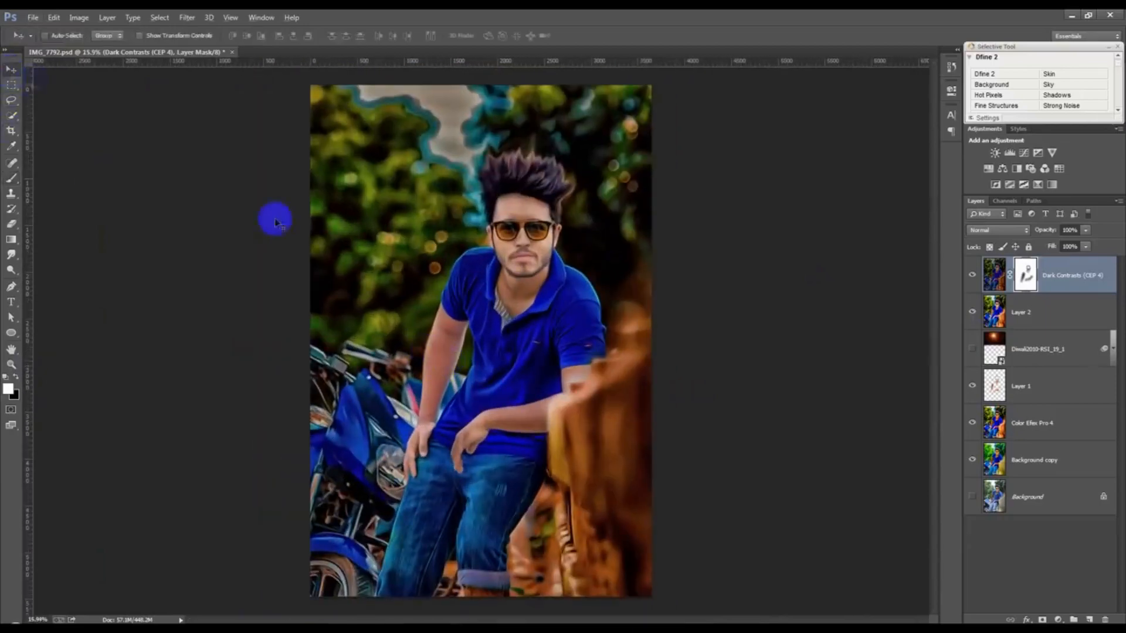
scroll(382, 297, "down", 1)
left_click(1026, 350)
left_click_drag(1026, 350, 972, 276)
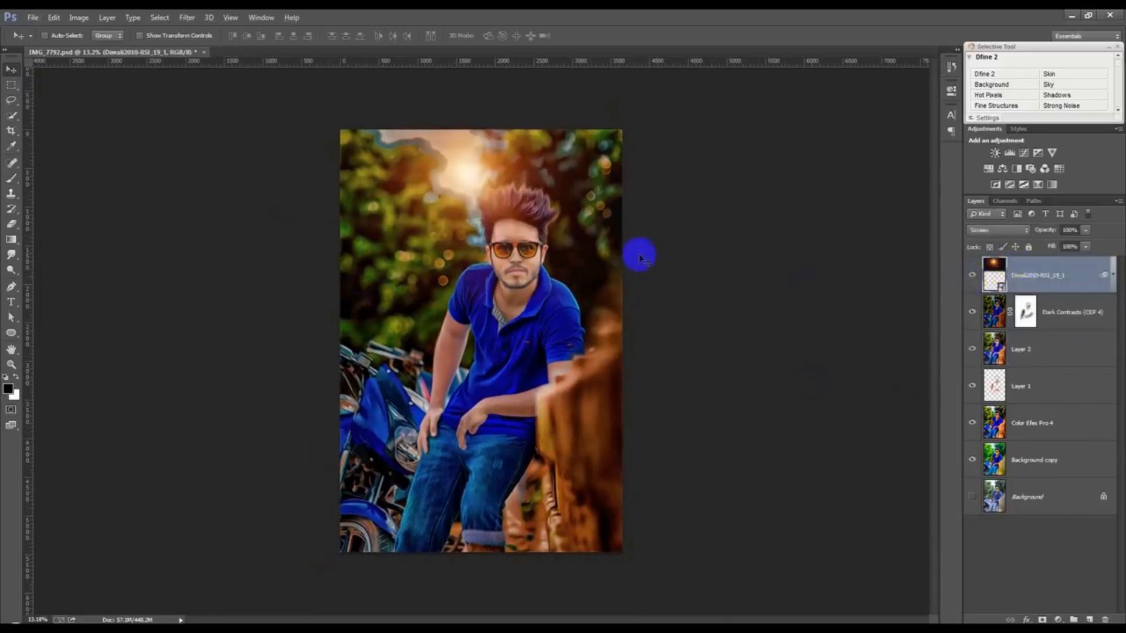
Step: Transform the sun glow layer, centring it at the upper edge of the sky and scaling it proportionally to about 495%
key("ctrl+t")
left_click(505, 264)
left_click(597, 246)
mouse_move(669, 303)
left_mouse_down()
mouse_move(729, 345)
mouse_move(663, 306)
mouse_move(660, 287)
left_mouse_up()
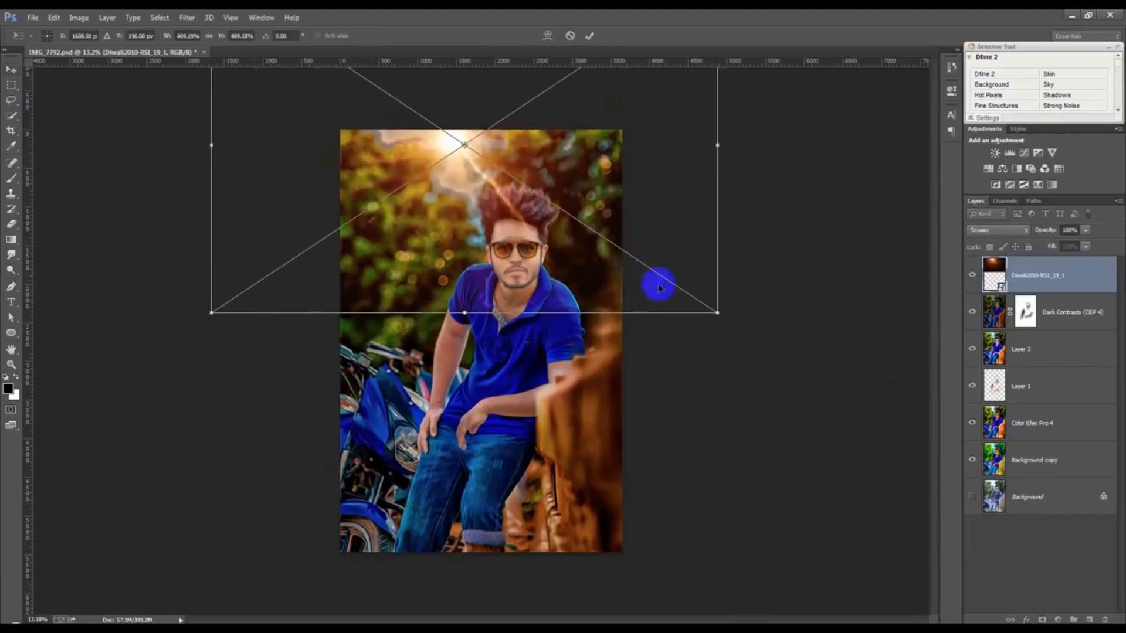
left_click_drag(716, 311, 770, 348)
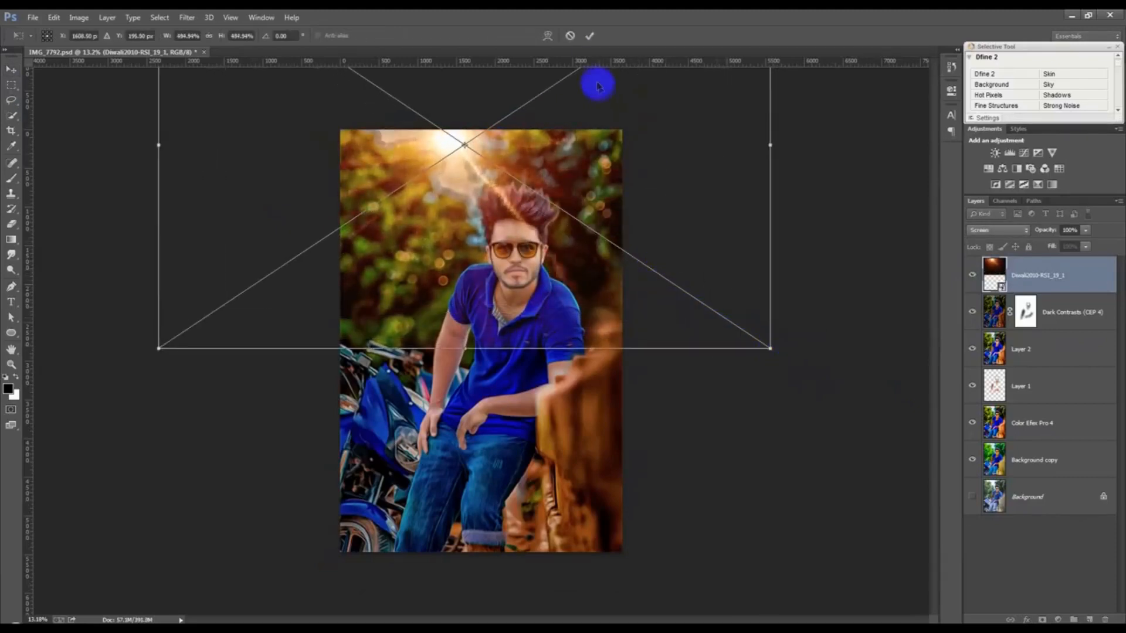
left_click(591, 38)
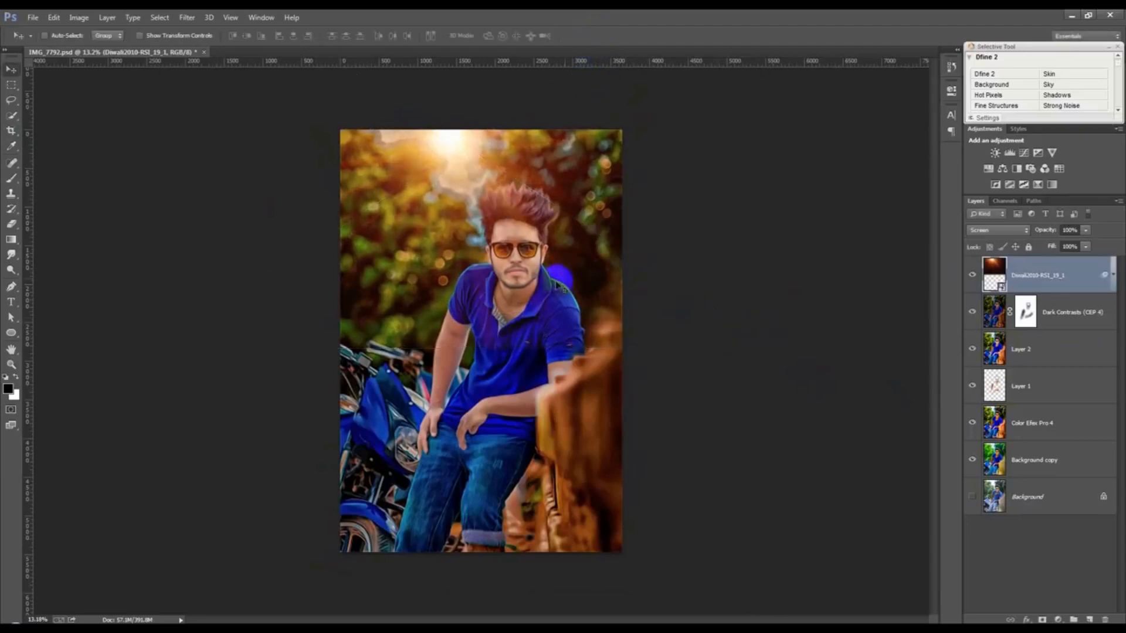
Step: Lower the sun glow until it sits just beside the hair and scale its layer proportionally to about 317%
scroll(550, 289, "up", 1)
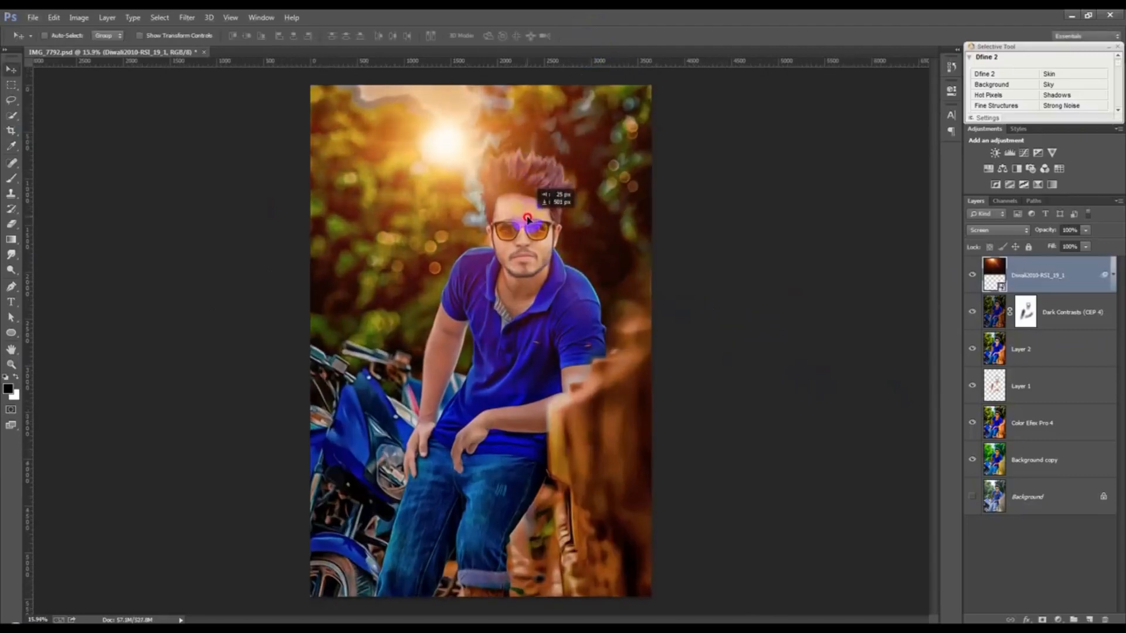
scroll(577, 304, "down", 1)
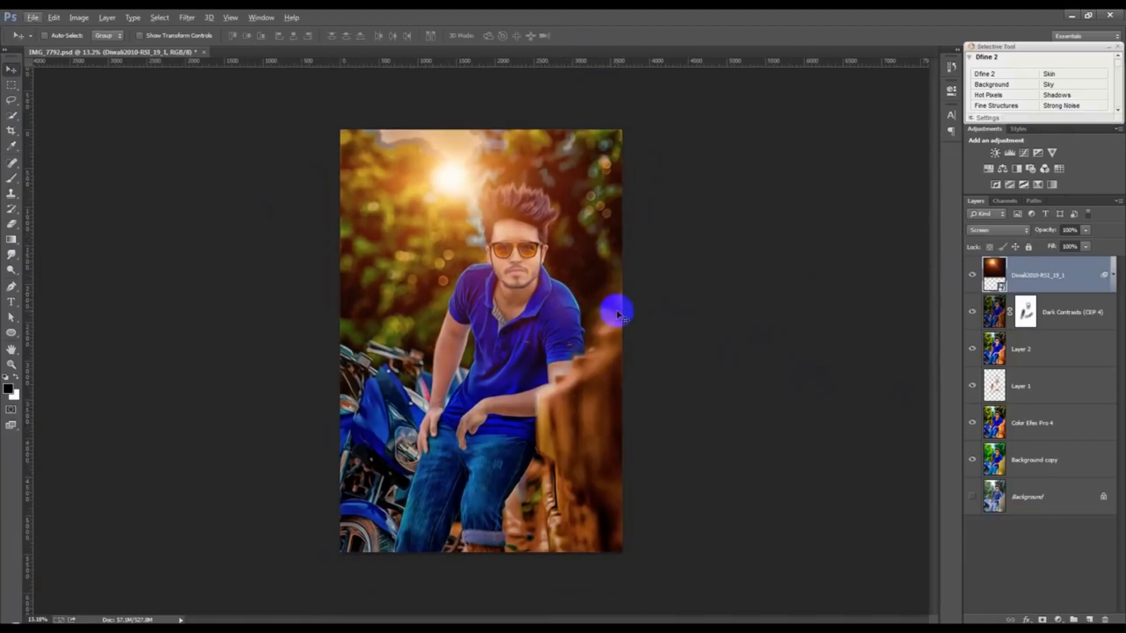
key("ctrl+t")
left_click_drag(771, 385, 663, 314)
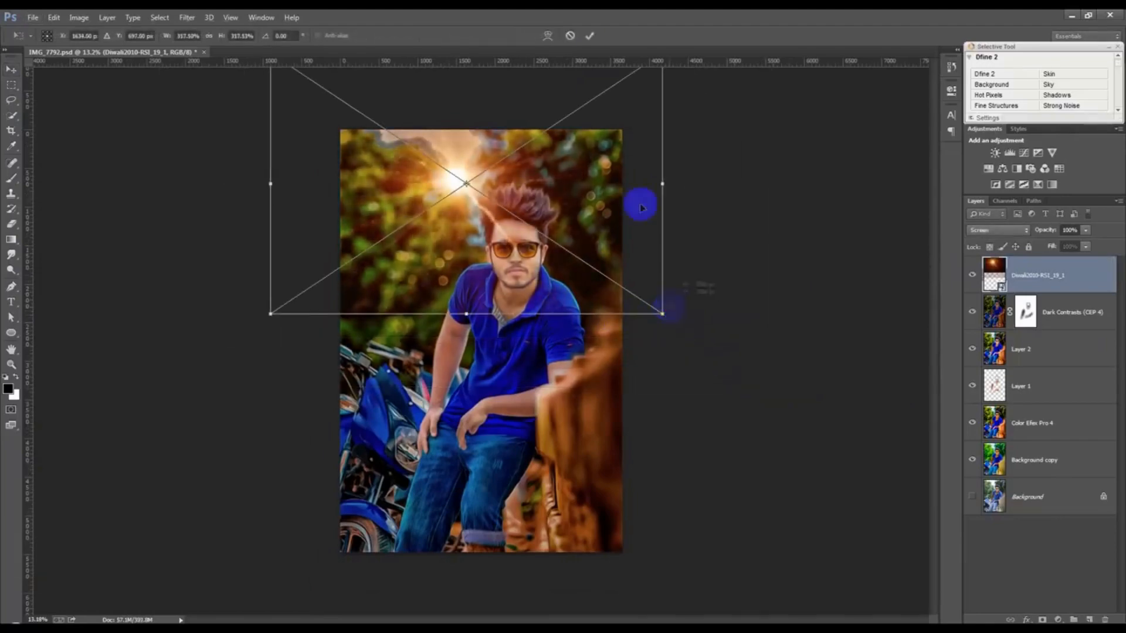
left_click(591, 37)
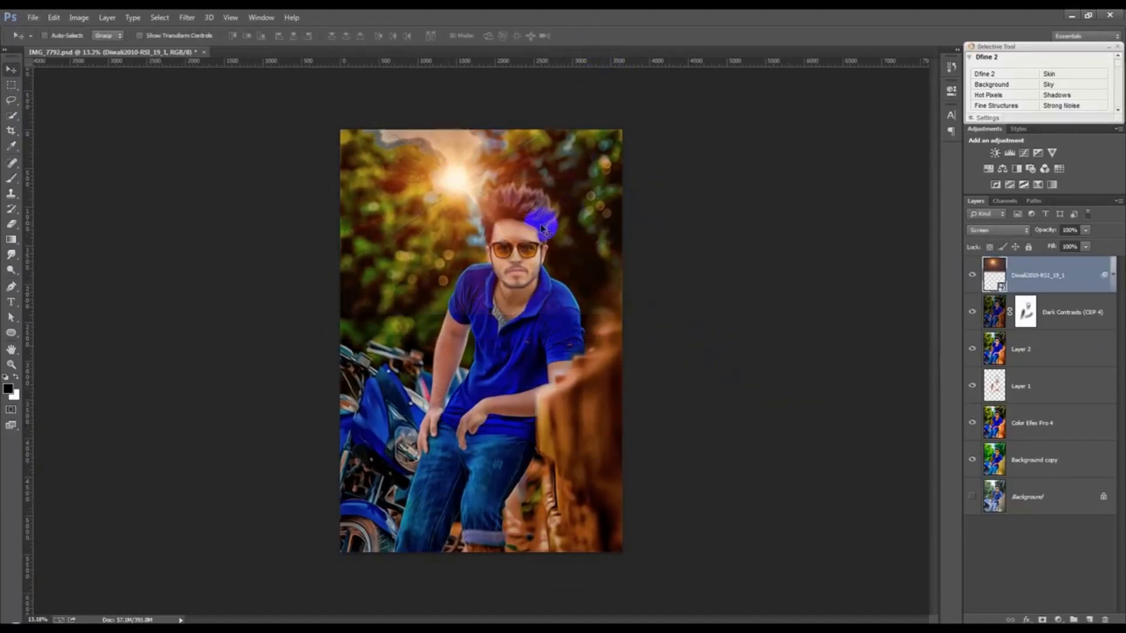
scroll(543, 228, "up", 1)
scroll(543, 228, "up", 1)
scroll(543, 228, "down", 1)
left_click_drag(543, 228, 674, 289)
Step: Stamp all visible layers into a new layer on top and open it in the Camera Raw filter
key("ctrl+alt+shift+e")
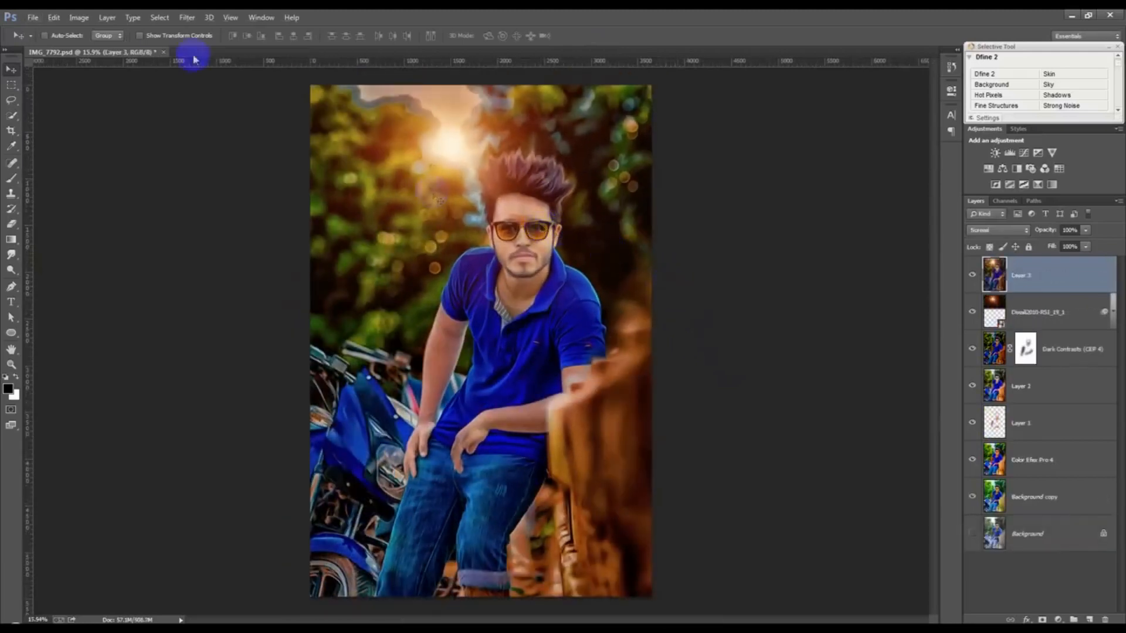
left_click(182, 18)
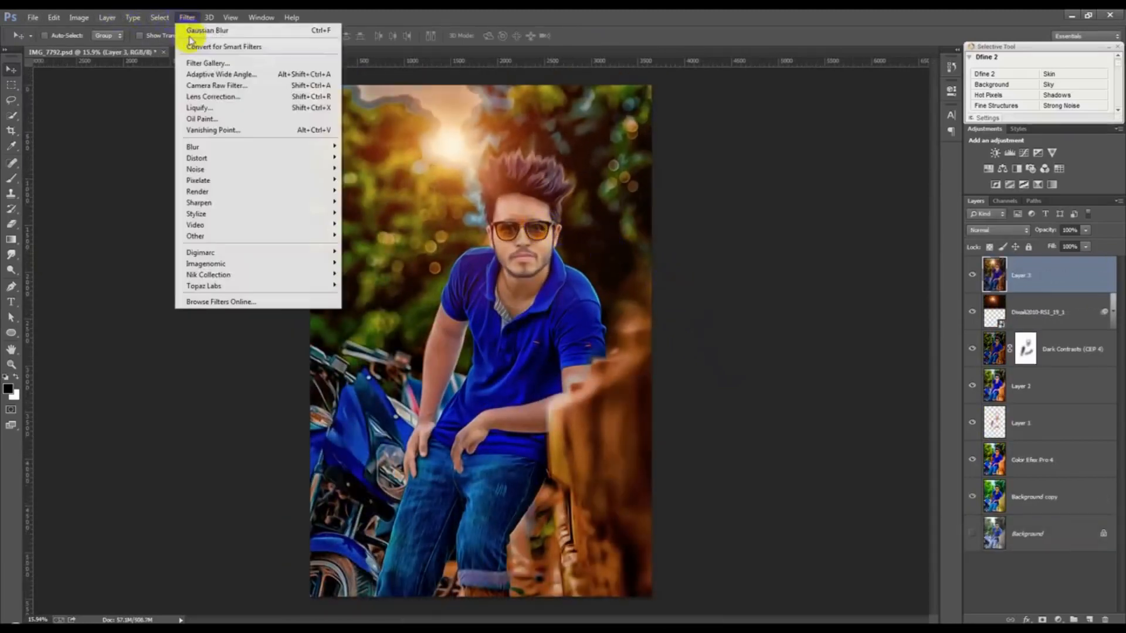
left_click(217, 85)
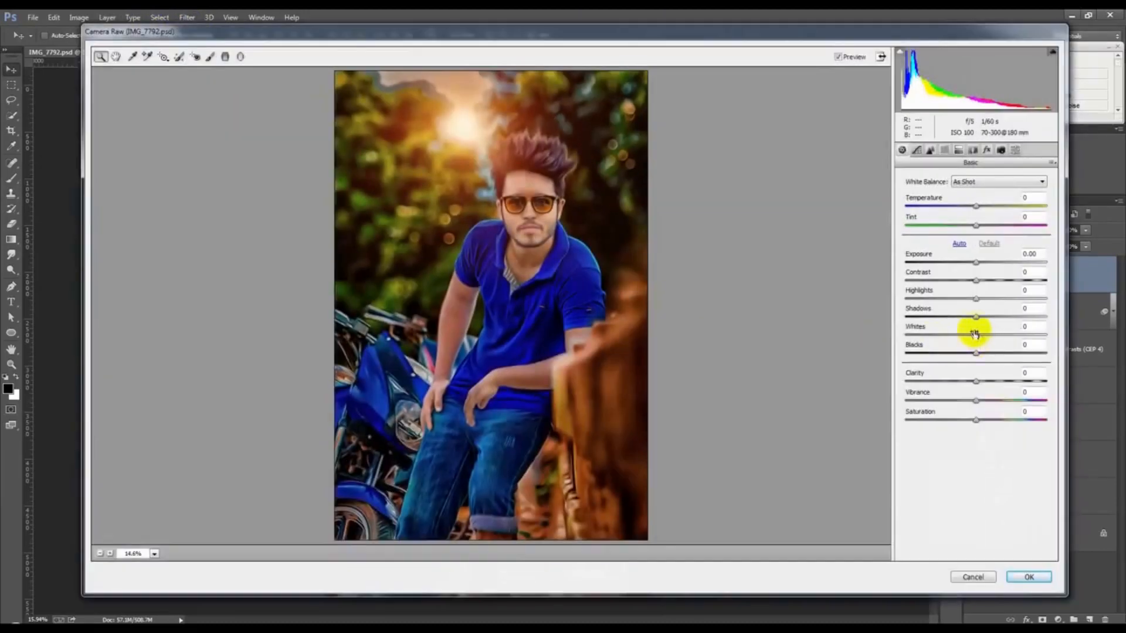
Step: Set Whites to +54, Clarity to +33 and Vibrance to +52 in the Camera Raw basic settings, and raise the Highlights
left_click_drag(976, 337, 1013, 335)
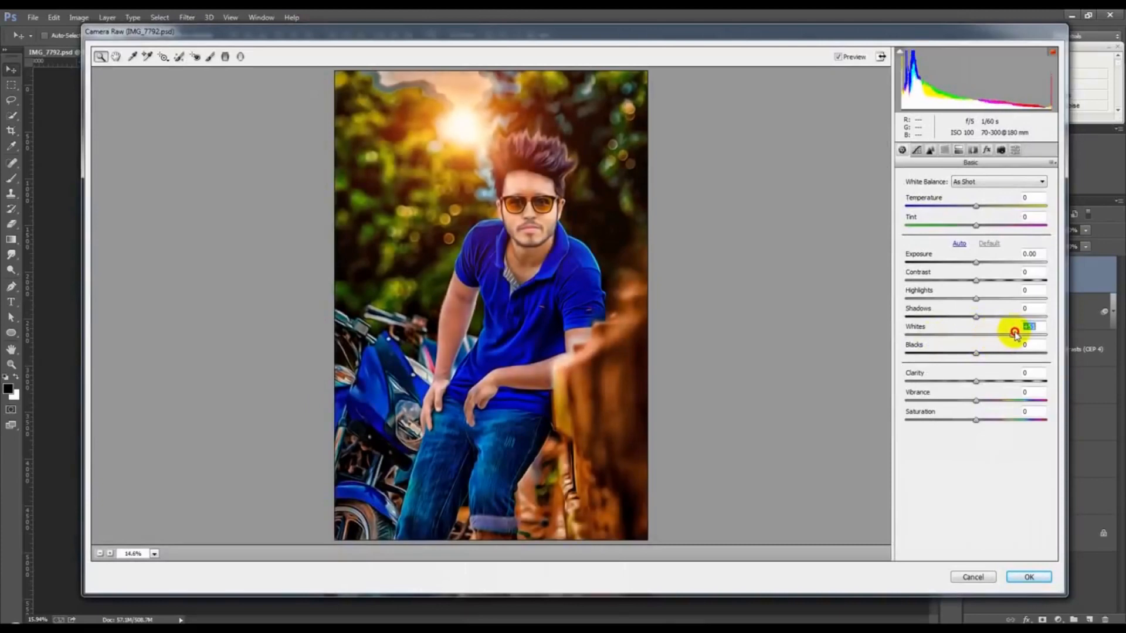
left_click_drag(978, 382, 1016, 407)
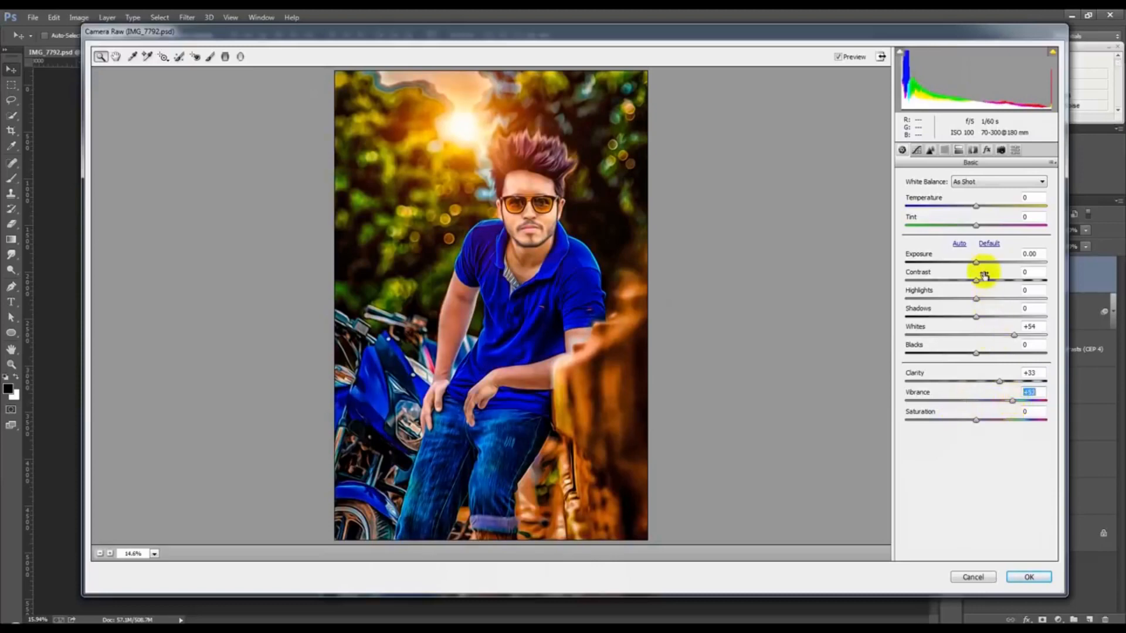
left_click_drag(977, 298, 1013, 301)
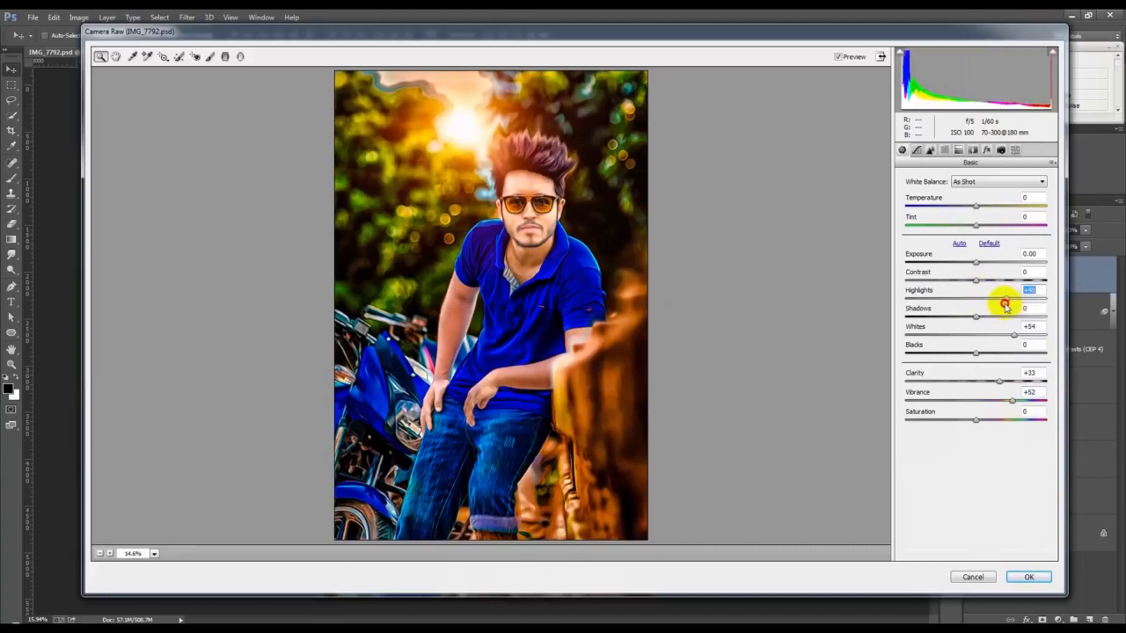
Step: Make a slight adjustment to the Effects settings of the Camera Raw filter
left_click(987, 150)
left_click(973, 302)
mouse_move(973, 303)
left_mouse_down()
mouse_move(960, 302)
mouse_move(970, 301)
left_mouse_up()
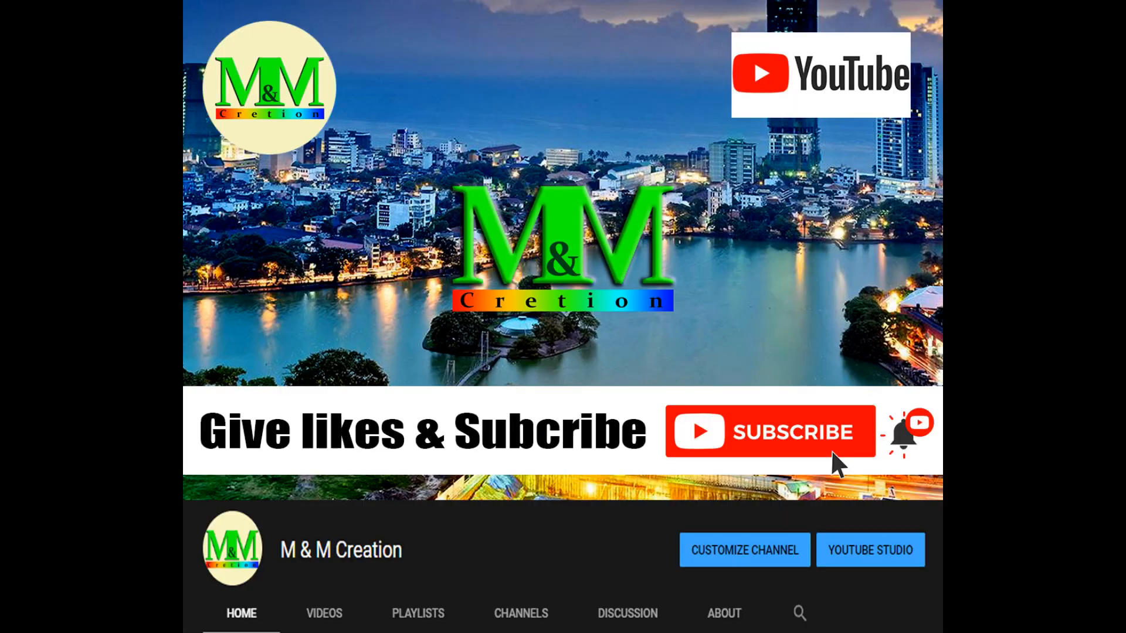